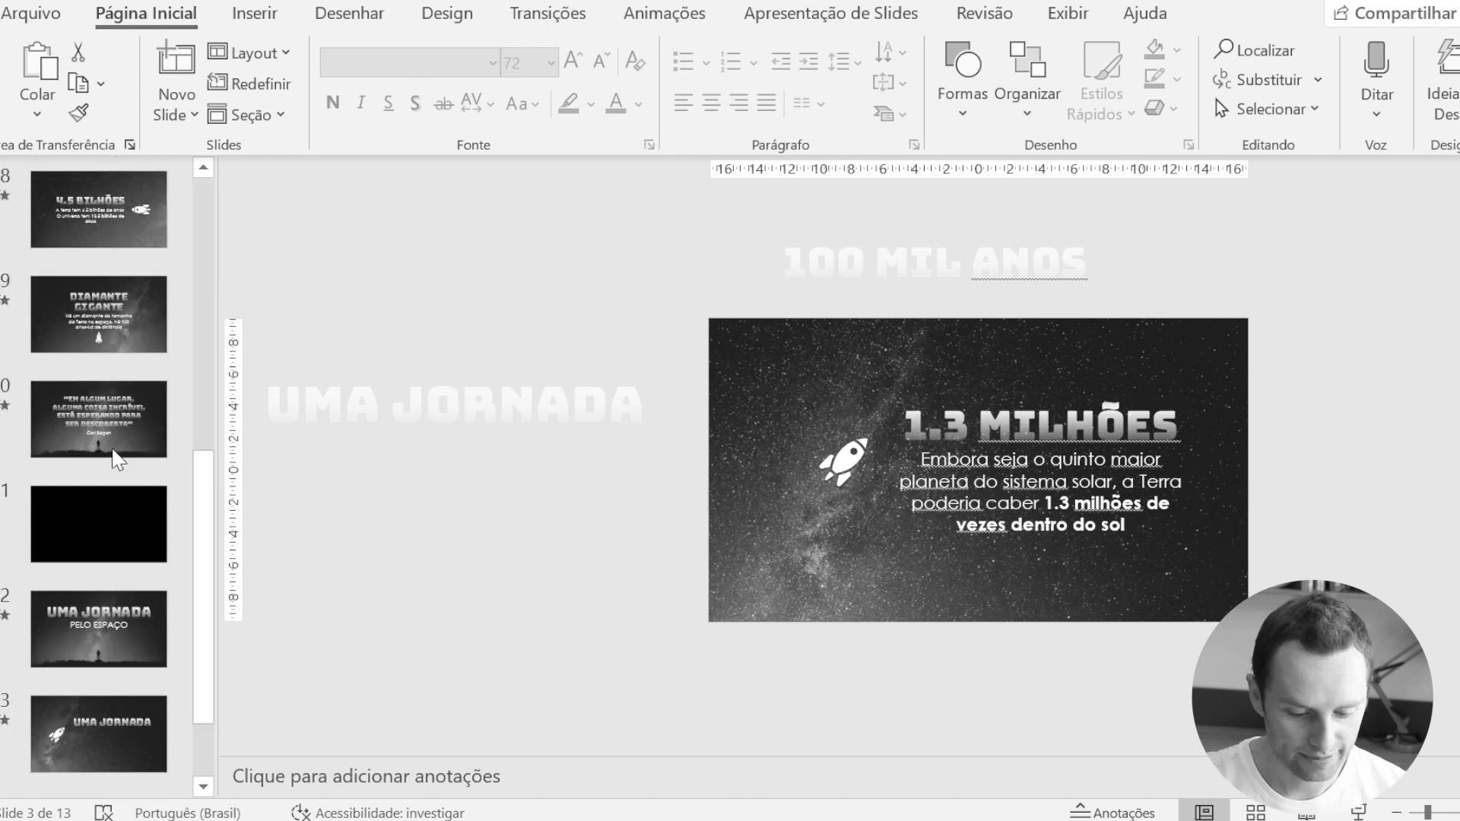
- Remove the old slides, leaving a 10-slide deck that opens with a black slide
click(114, 710)
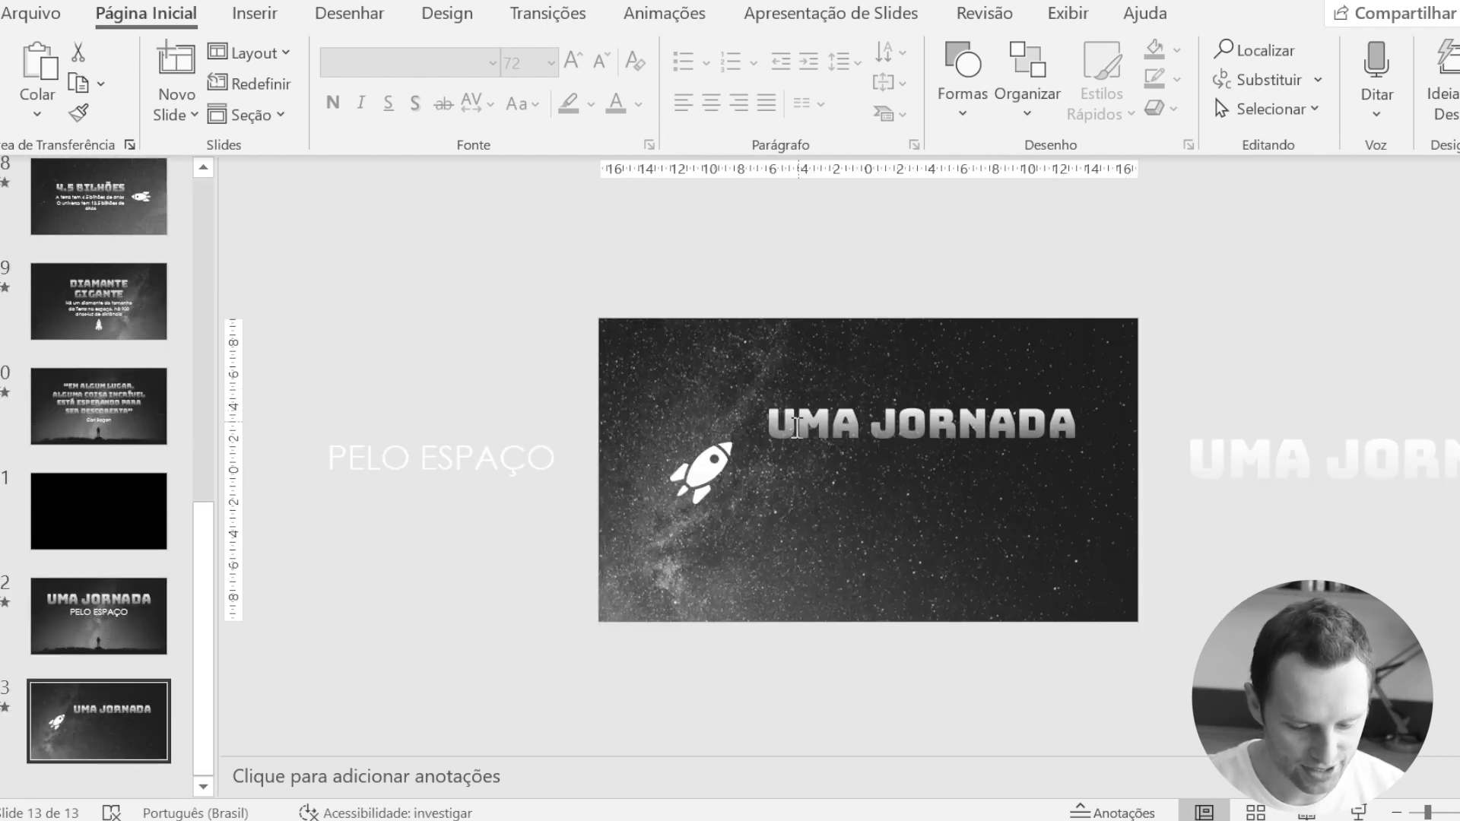
click(787, 399)
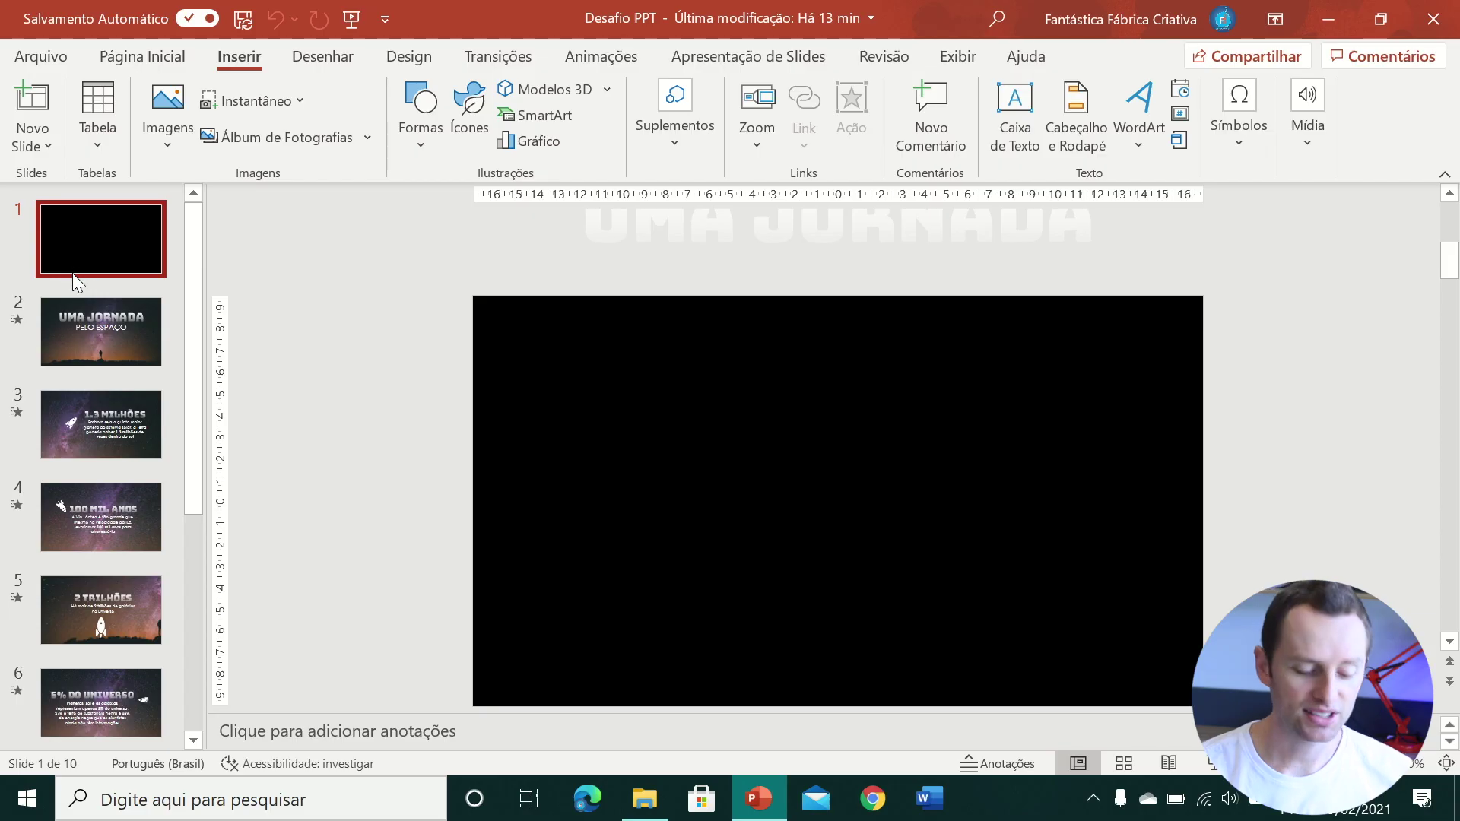
- Select slide 2's starry background photo, then bring up a new Chrome window
click(142, 339)
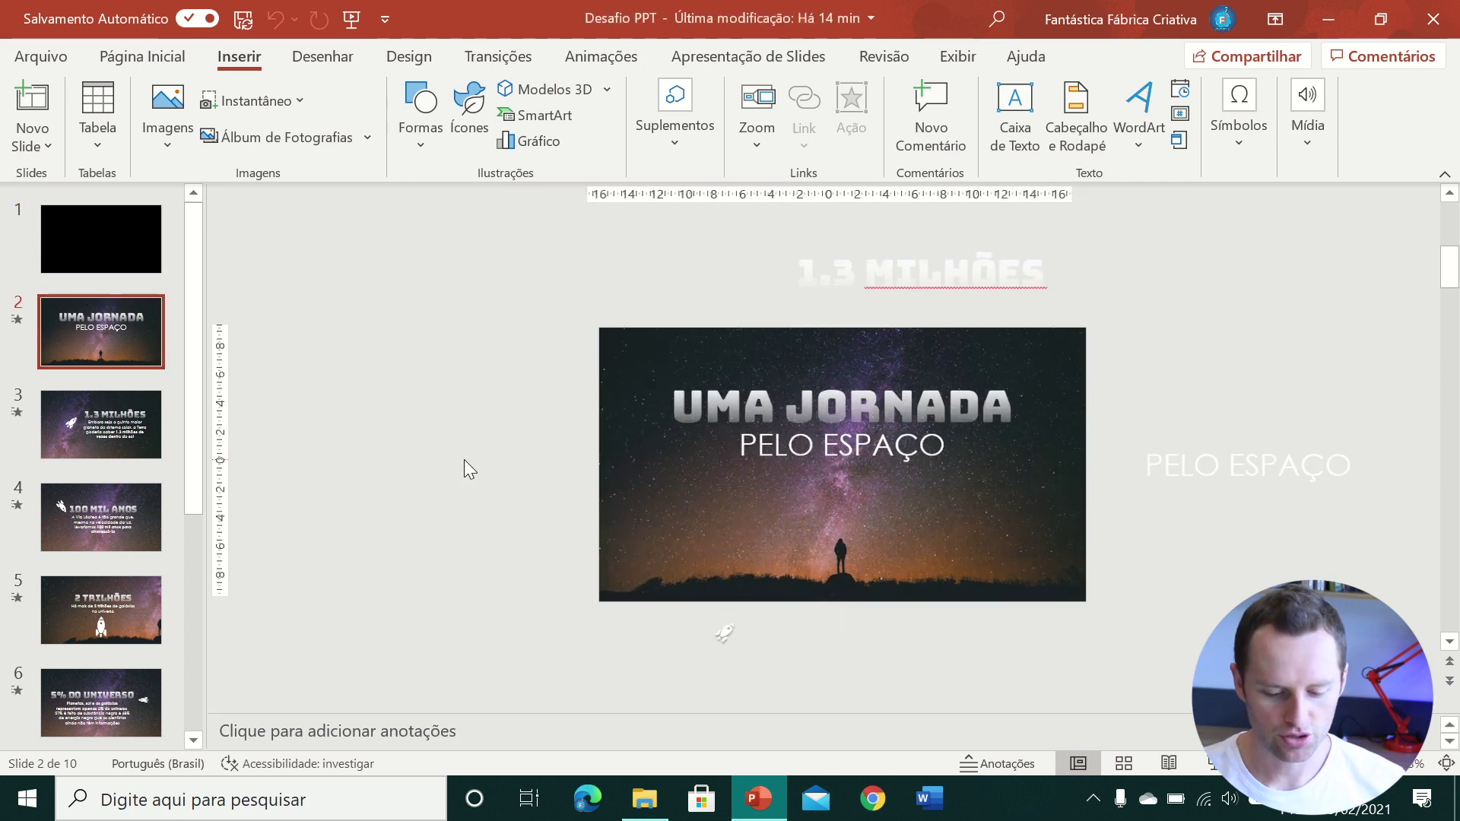
ctrl+scroll(464, 460, up, 3)
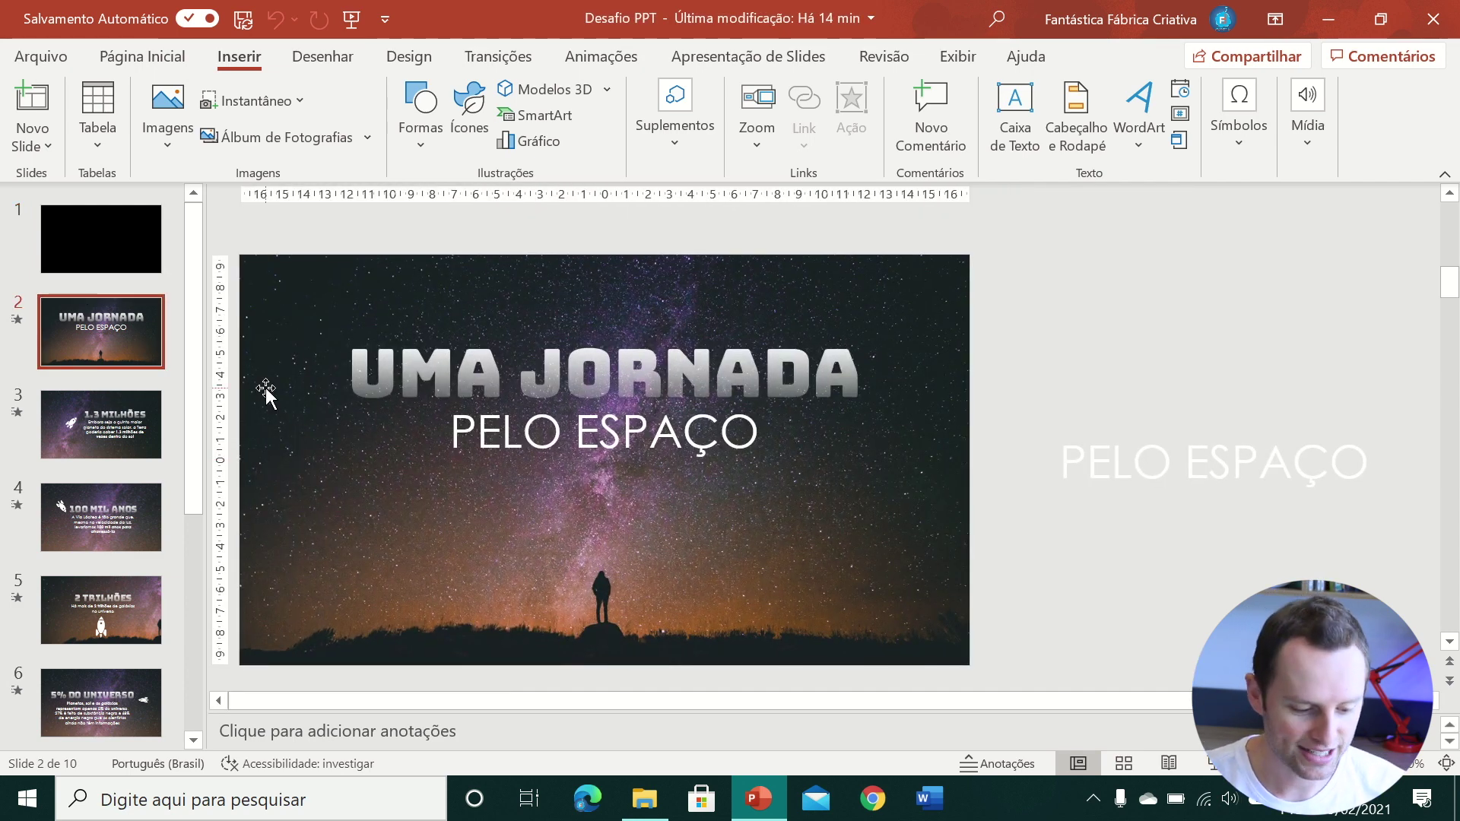
click(678, 553)
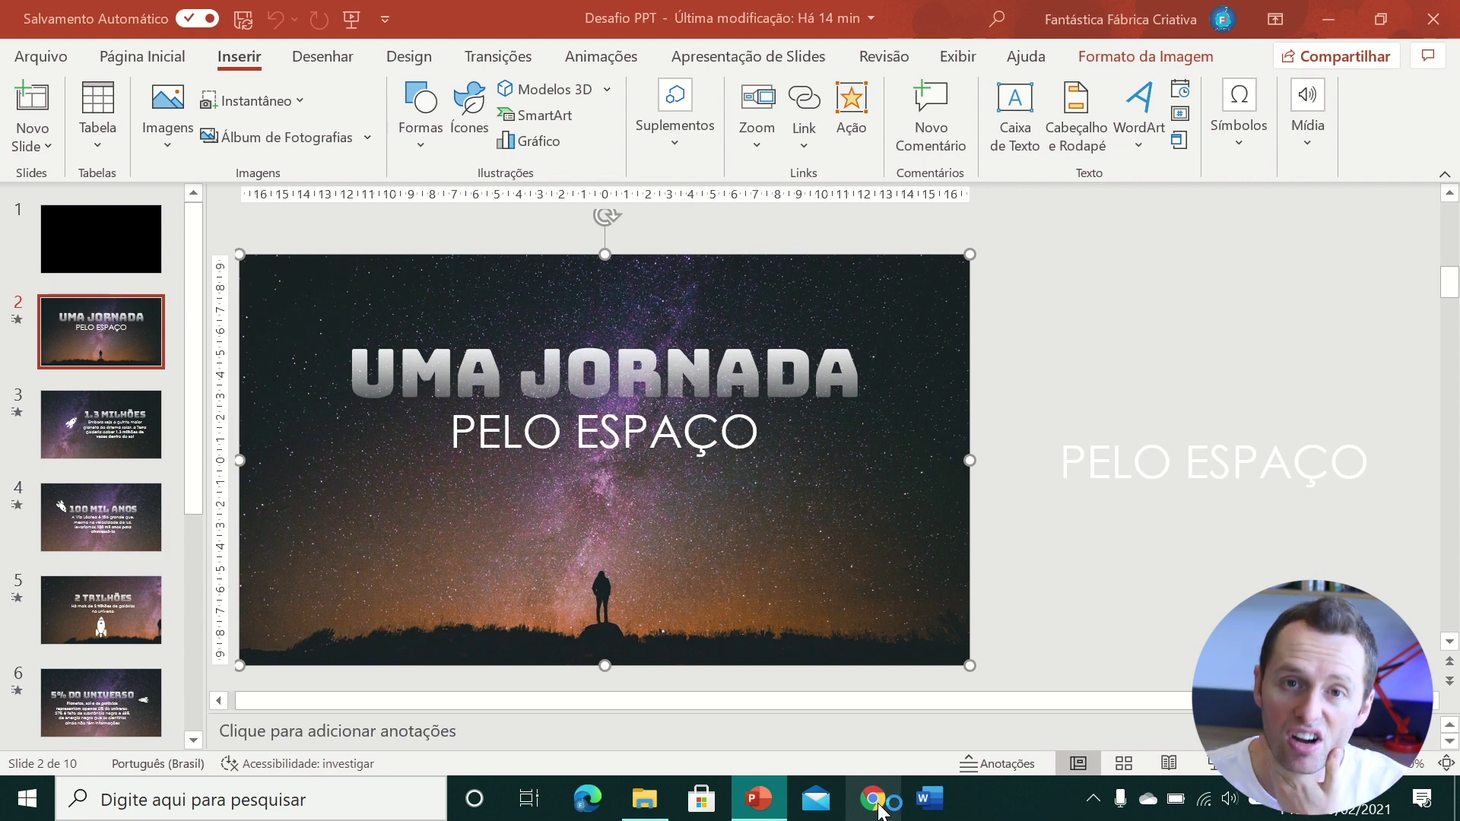
click(874, 800)
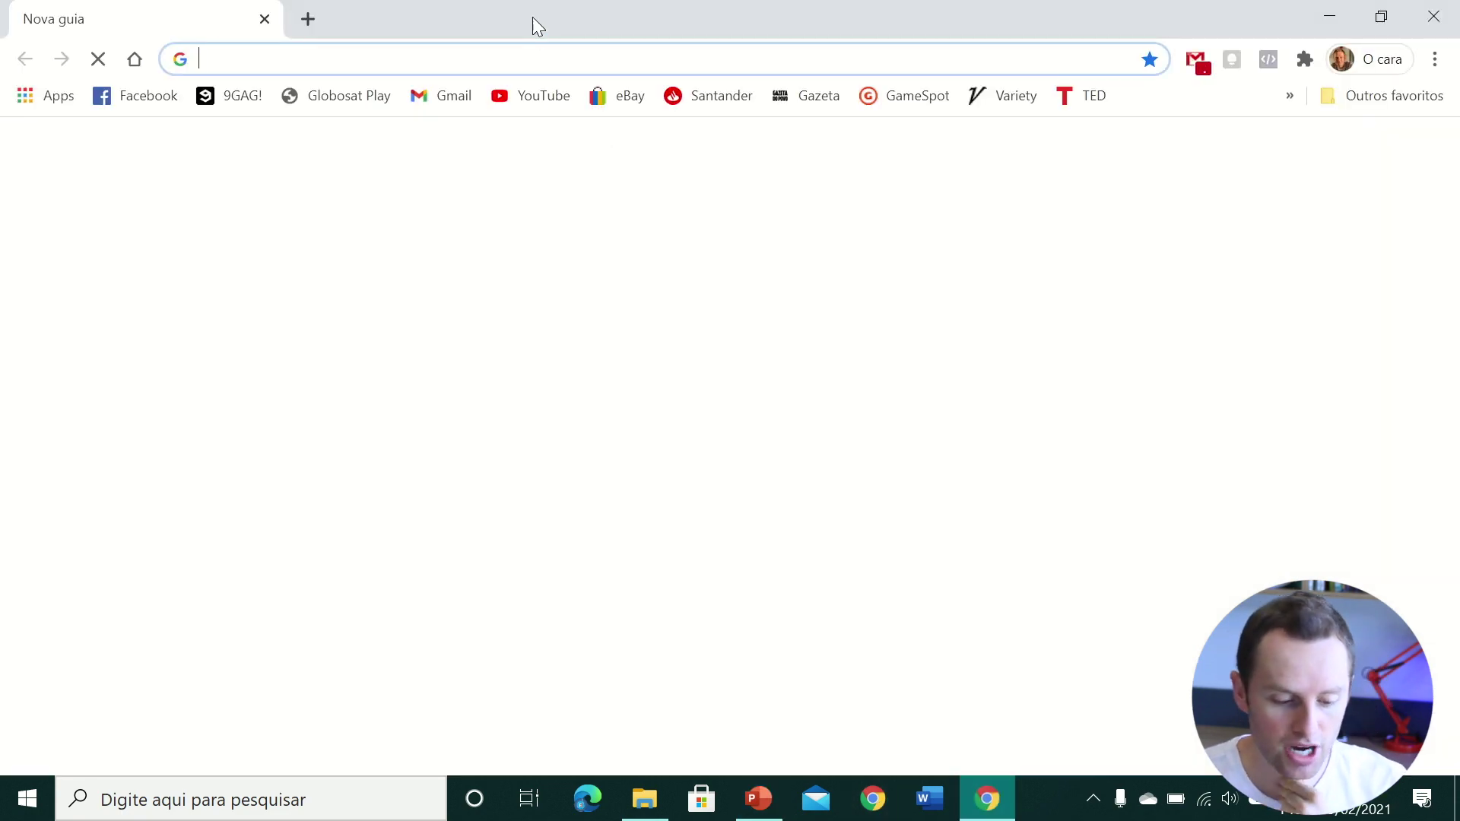
- Search pixabay.com for 'starry sky' and show the Starry Night photo's download sizes
click(542, 52)
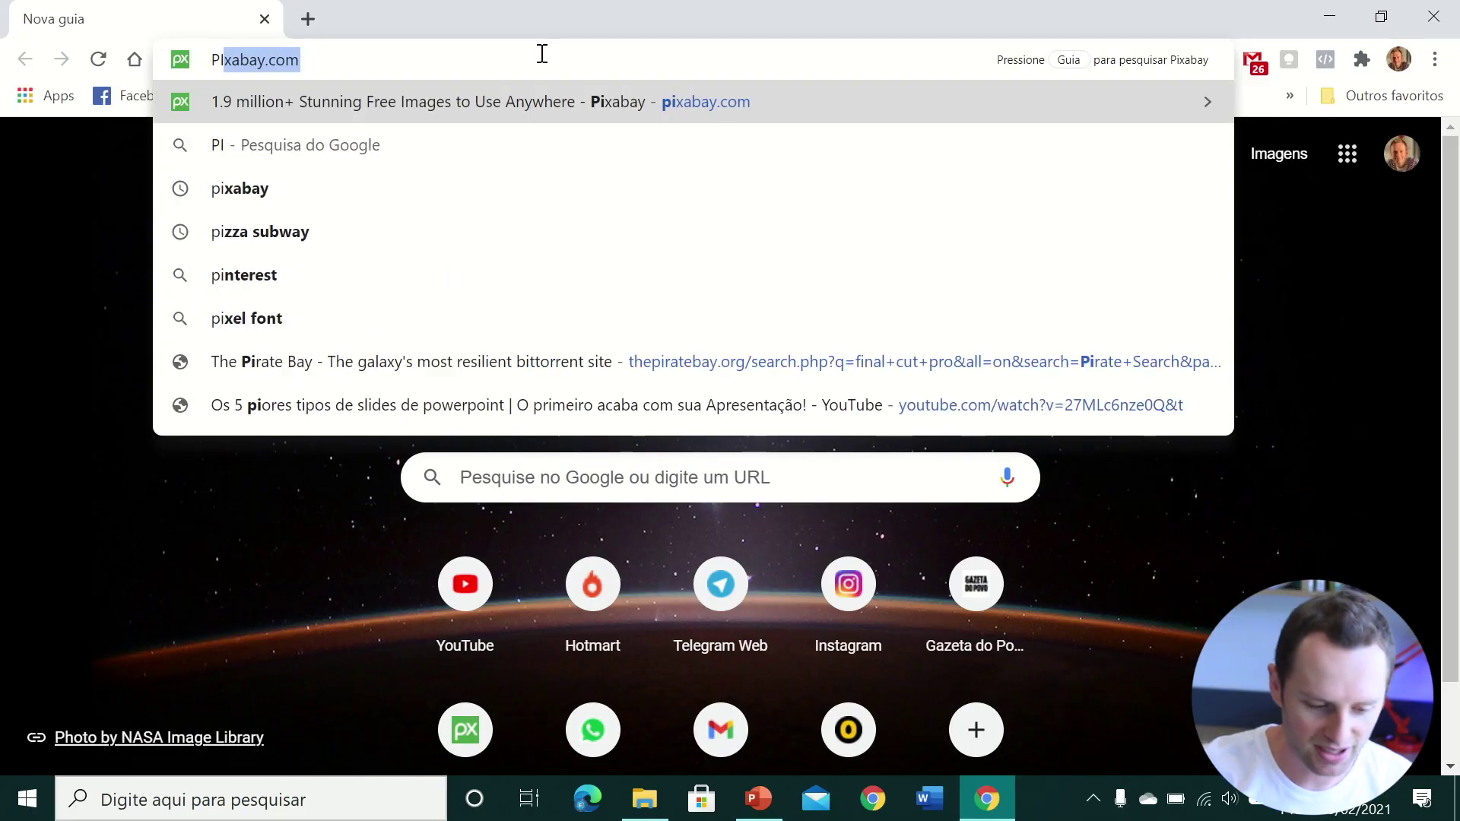
key(Return)
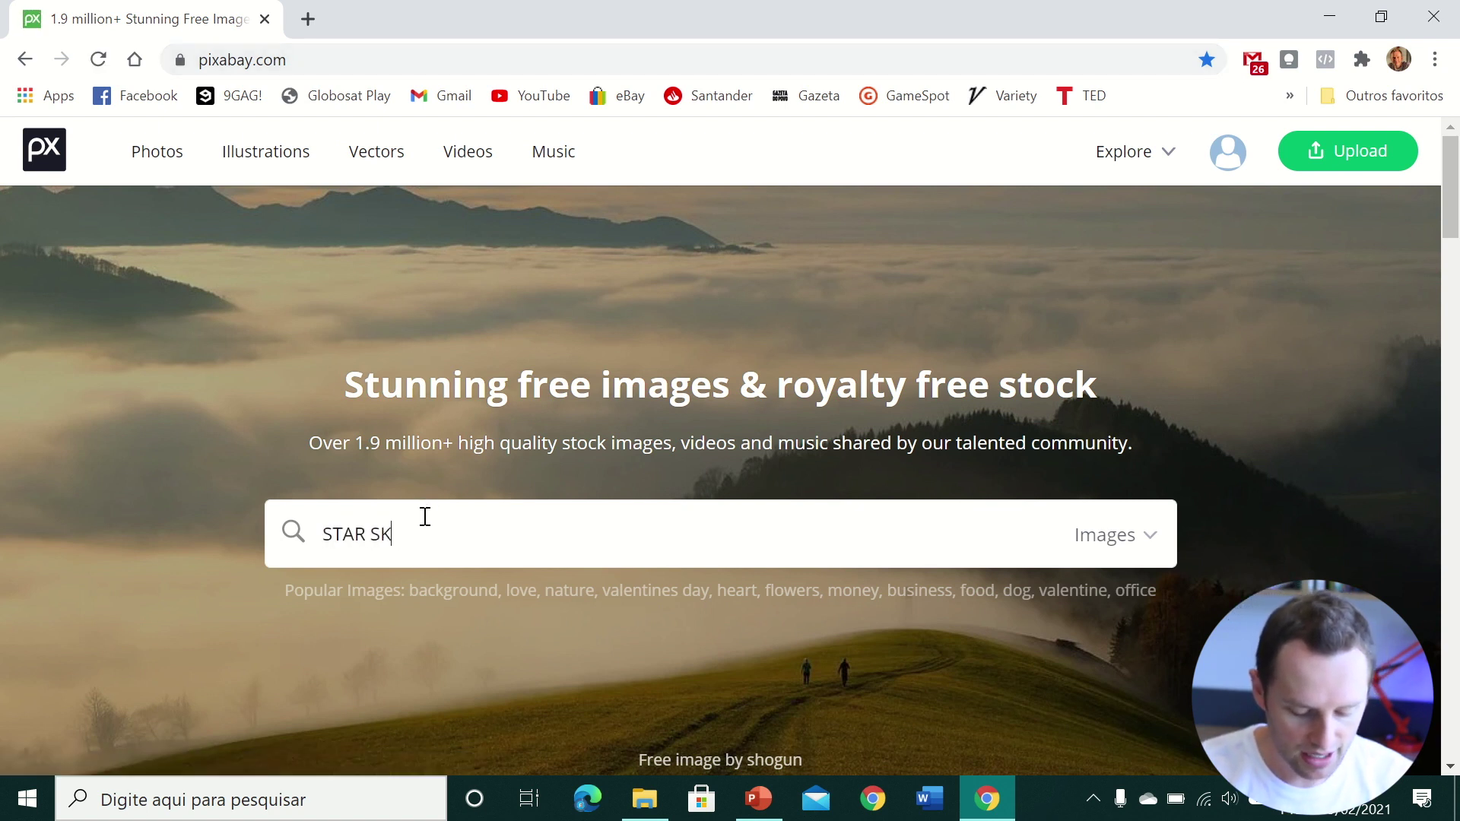
key(BackSpace)
key(BackSpace)
text(RY)
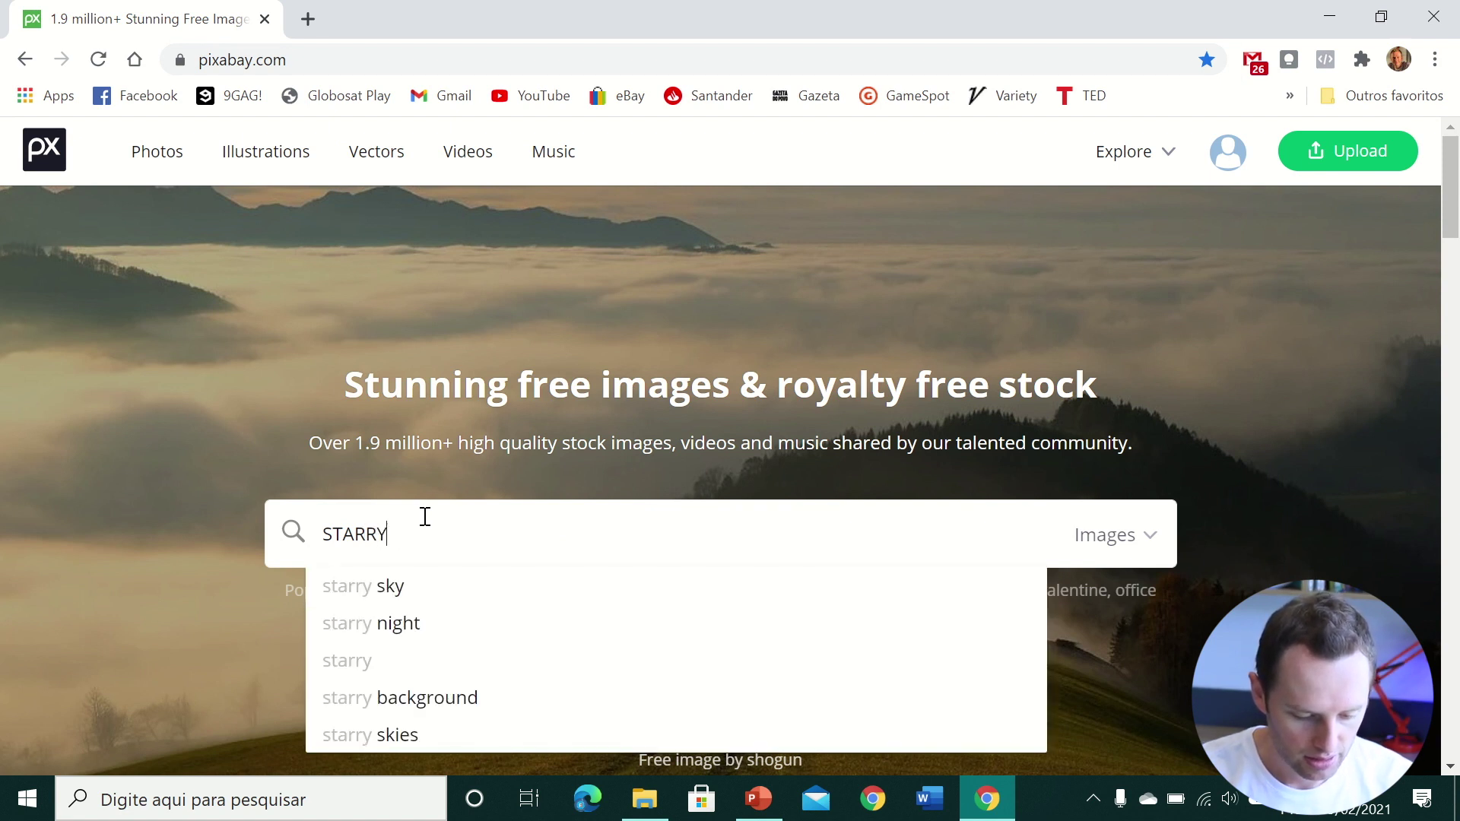
key(Return)
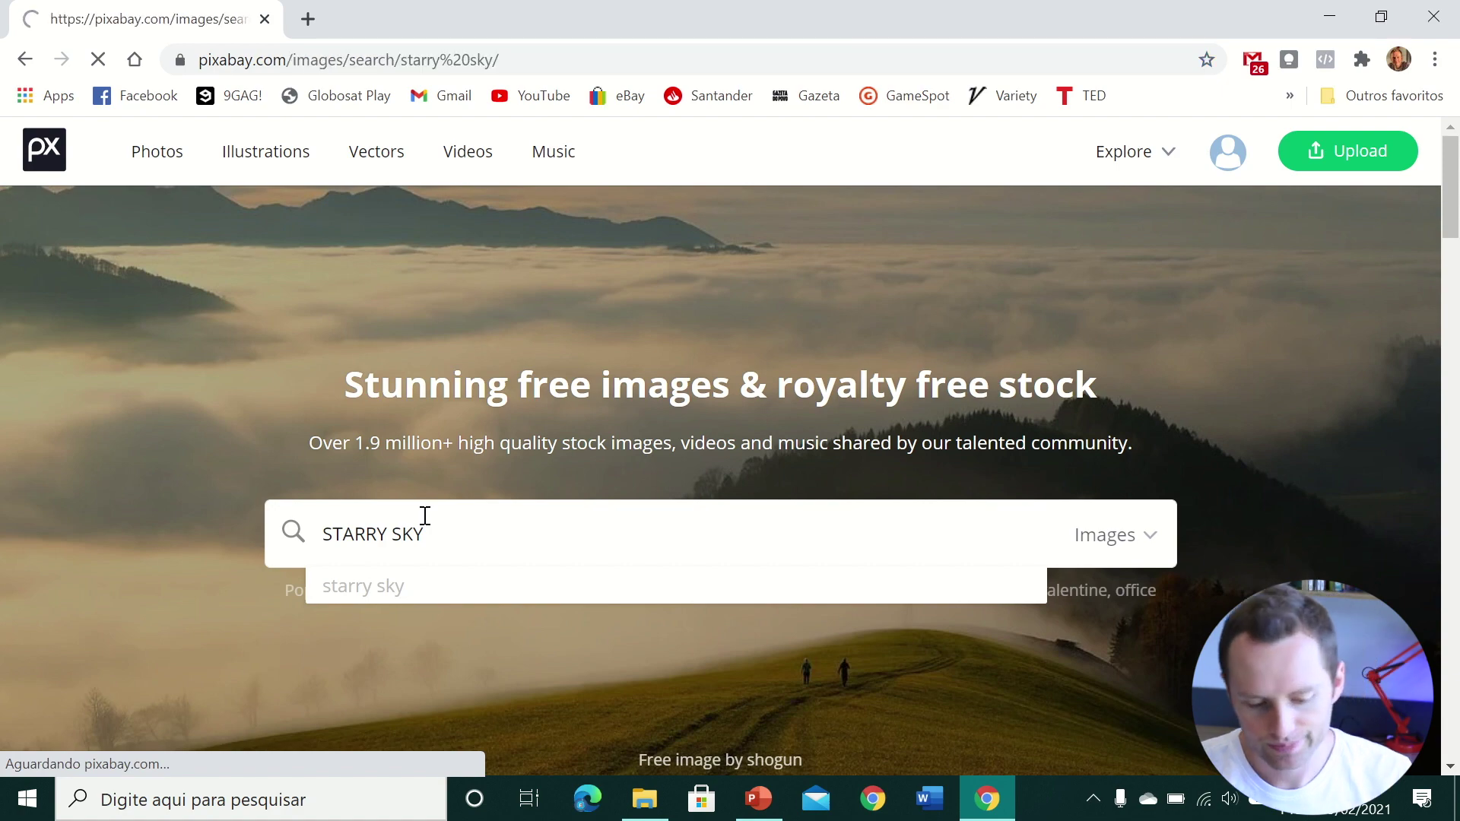
scroll(597, 497, down, 5)
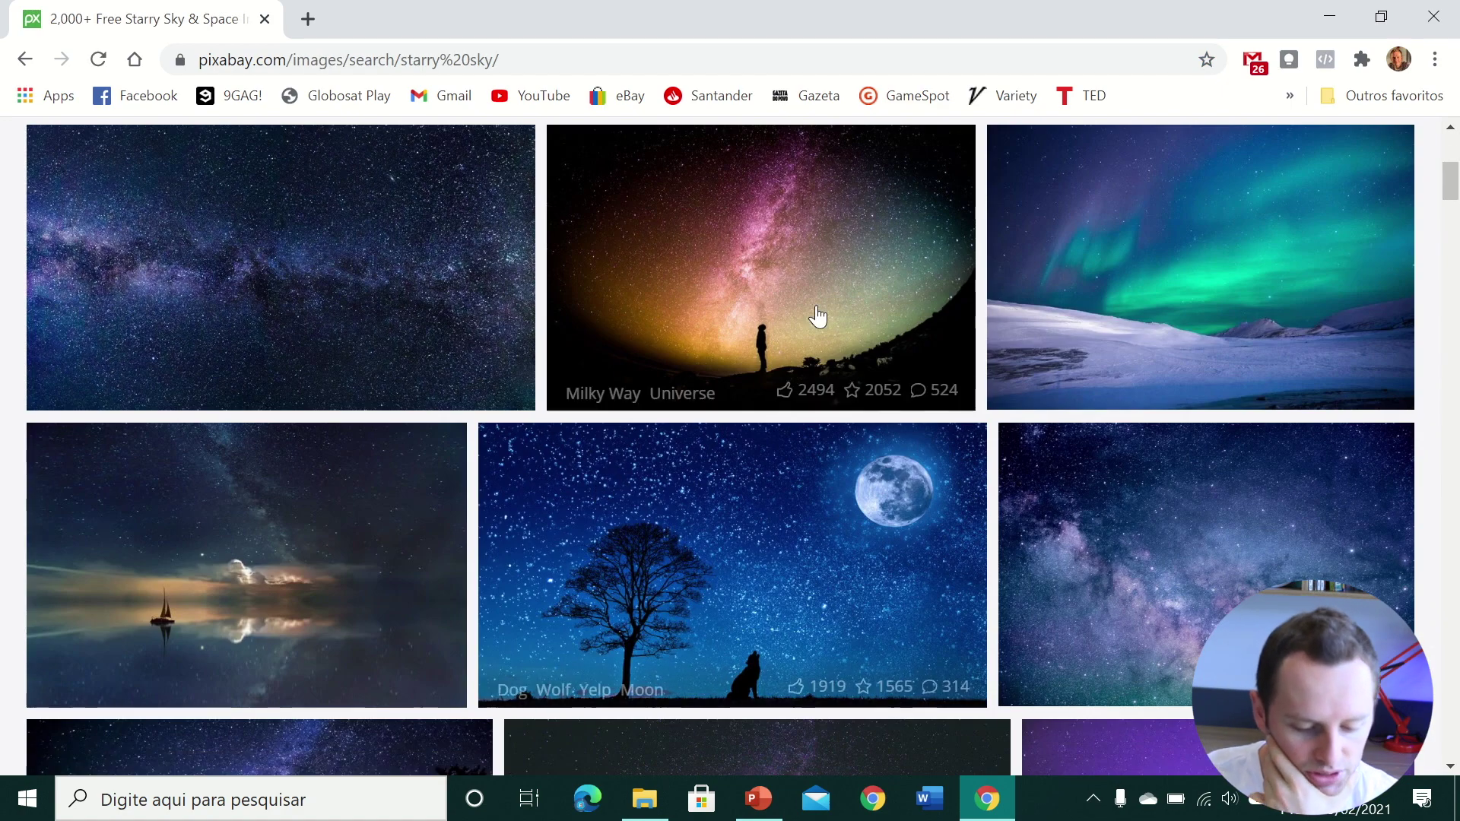
scroll(596, 492, down, 5)
click(692, 414)
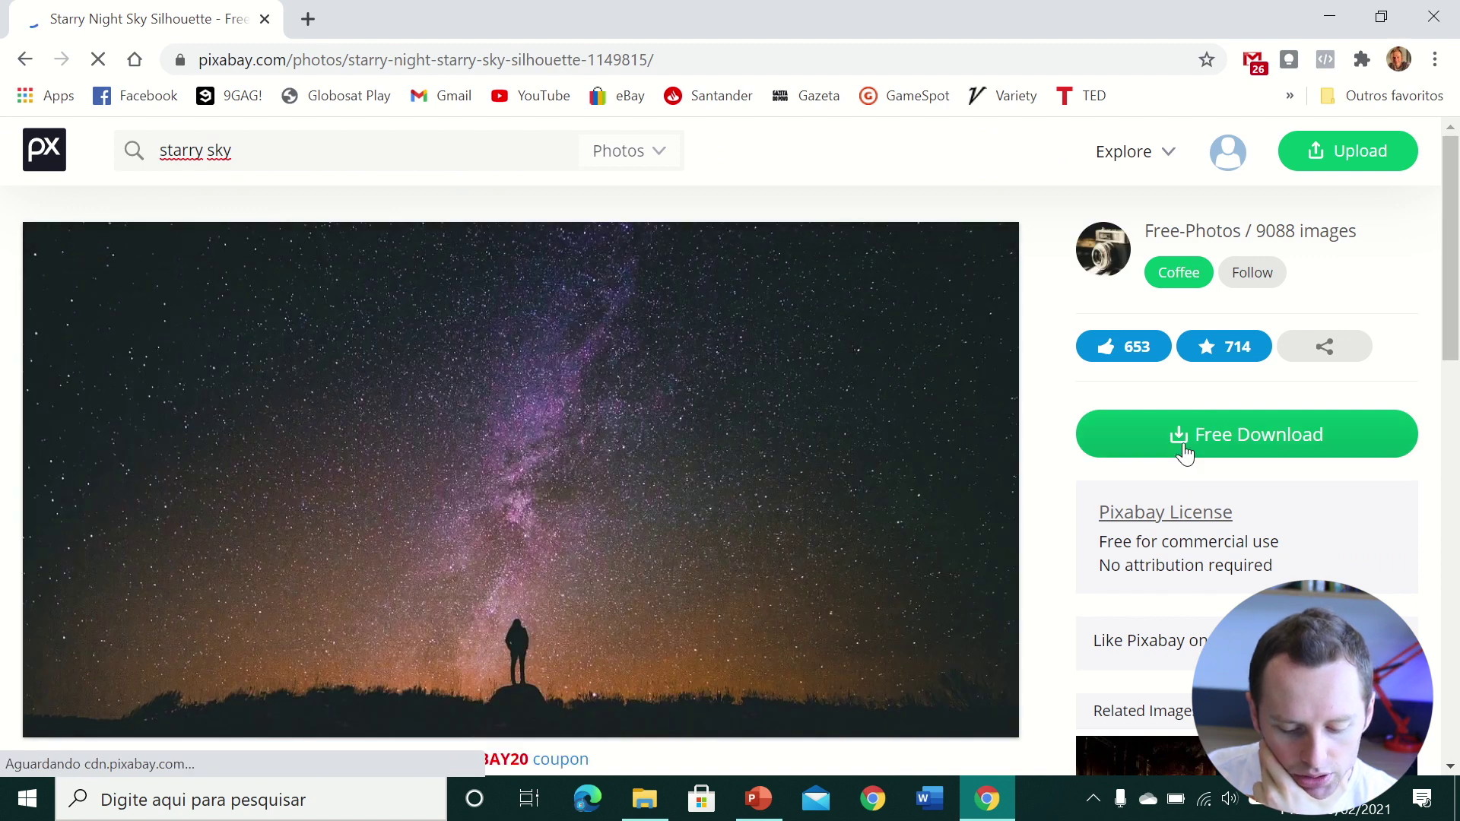
click(1185, 452)
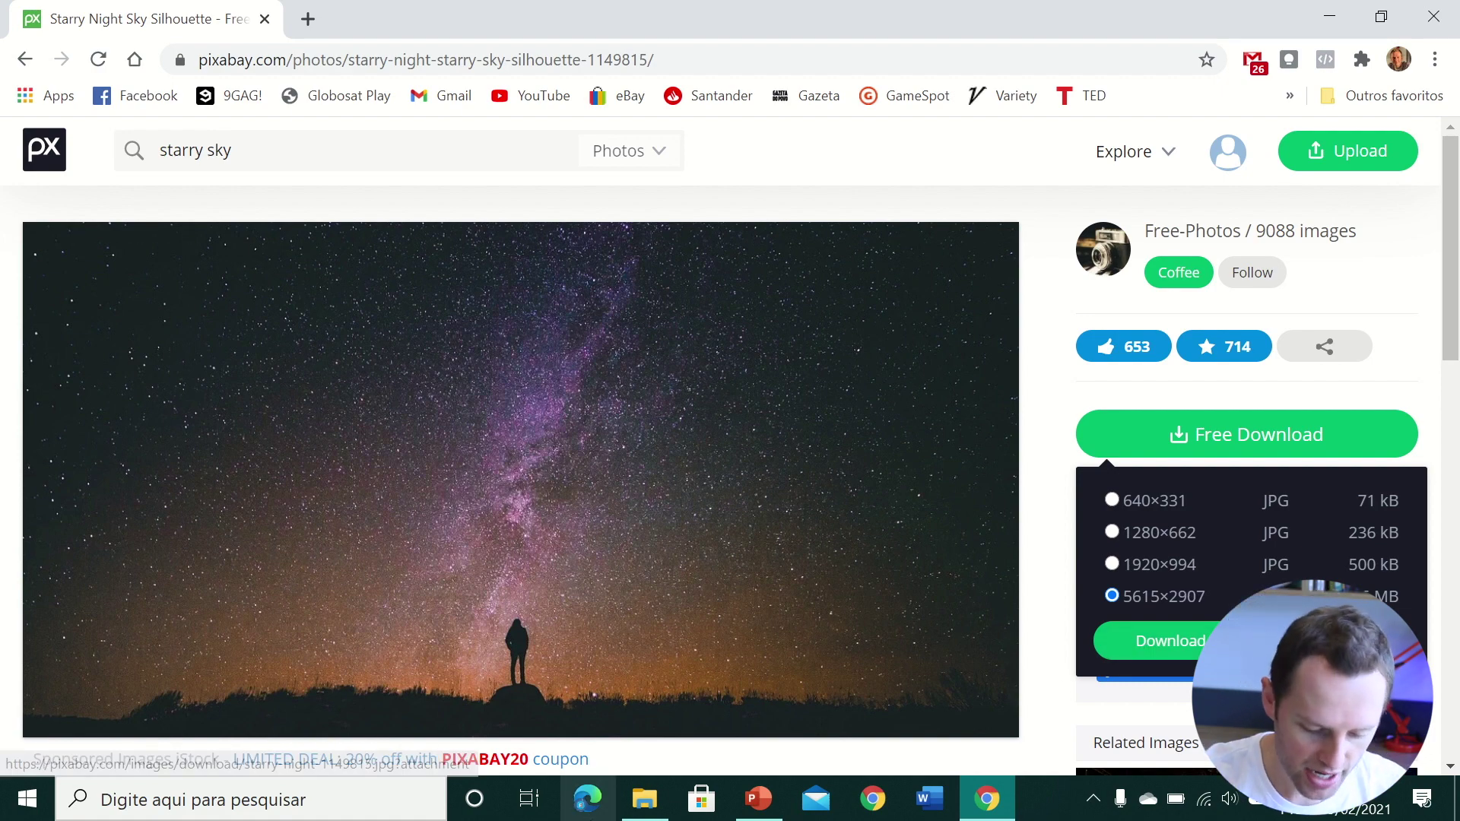
- Back in PowerPoint, finish slide 2's UMA JORNADA PELO ESPAÇO title over the starry photo
click(757, 800)
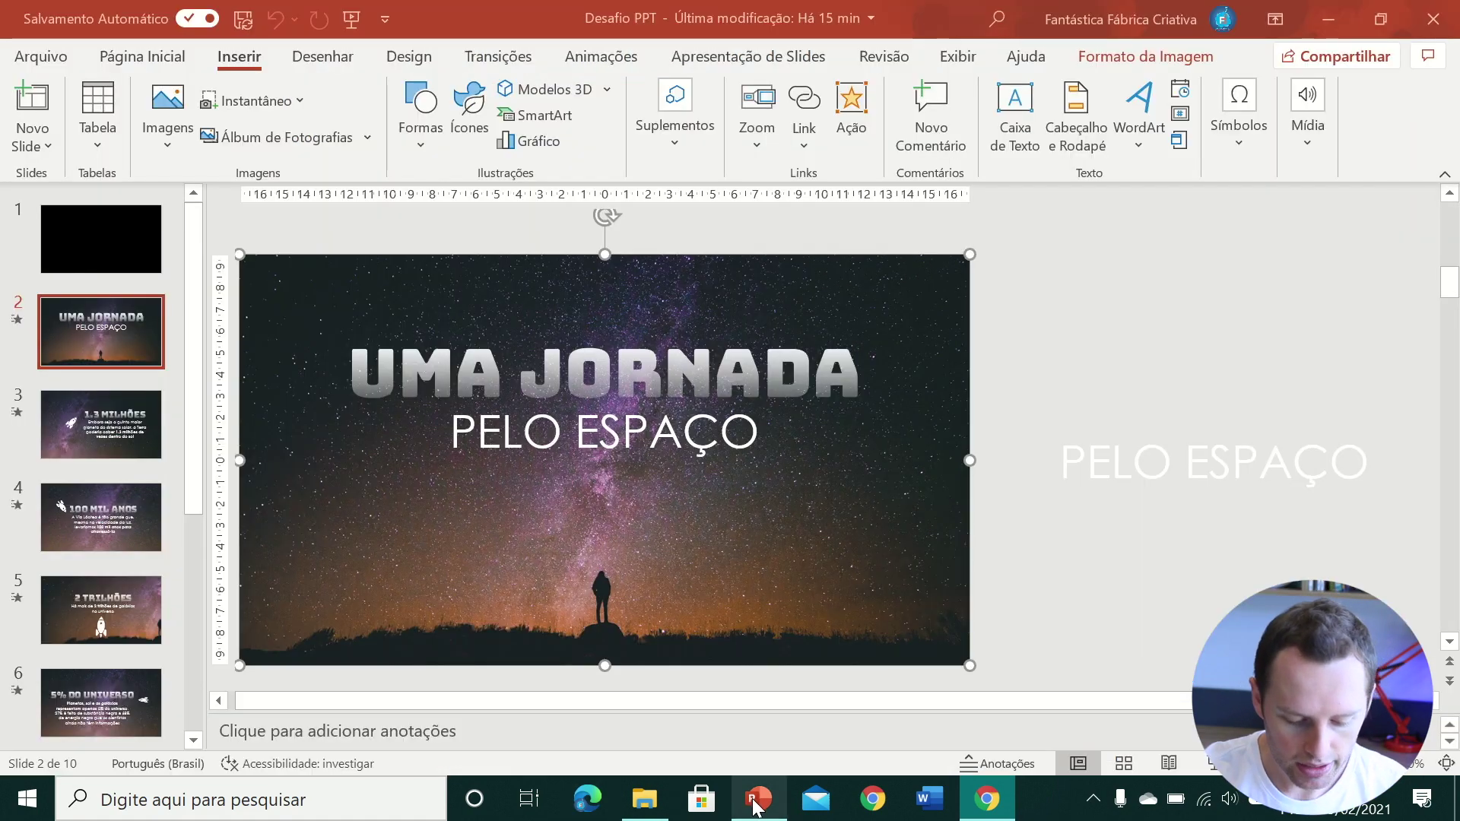
click(43, 317)
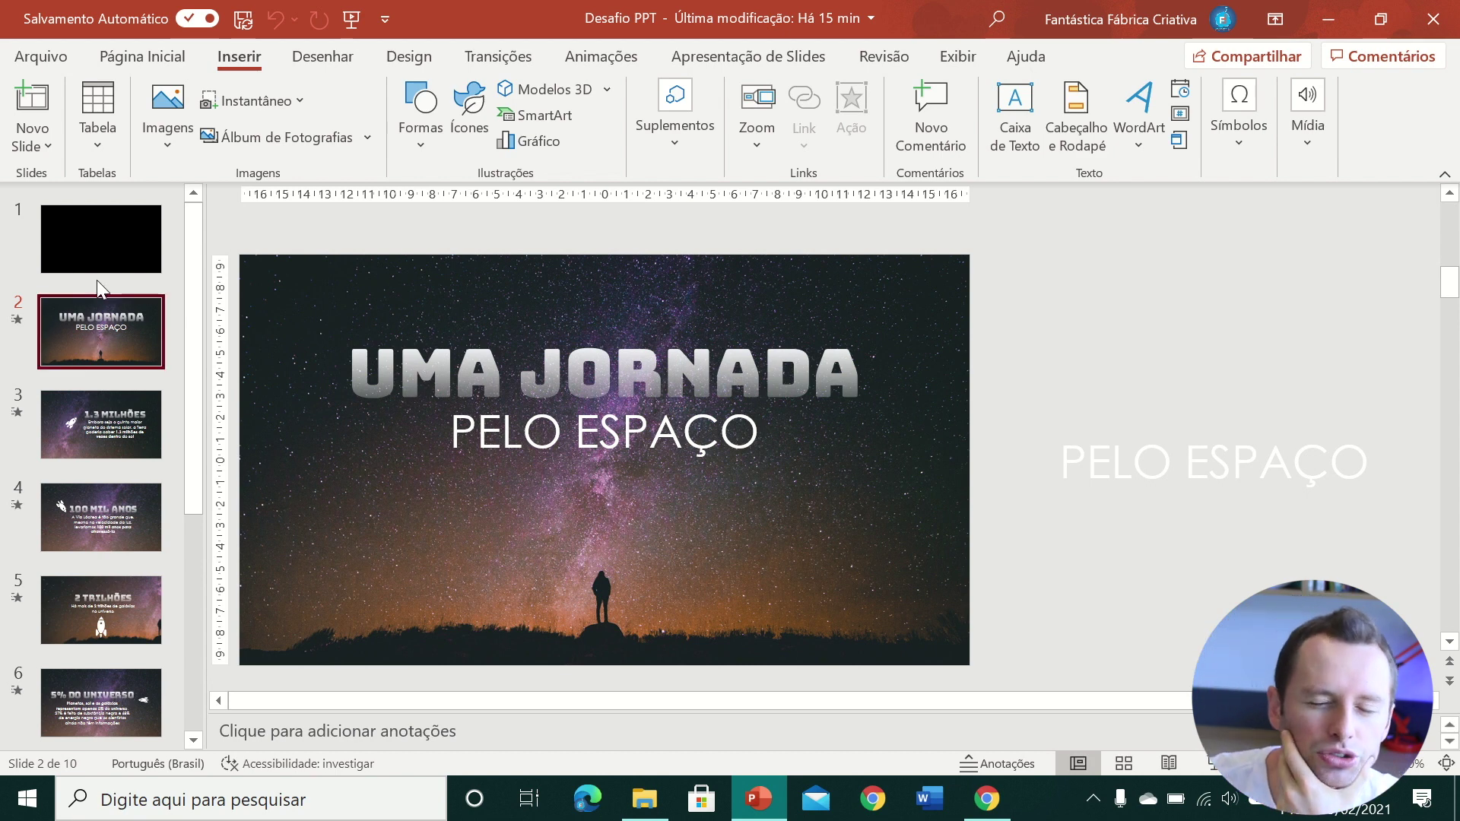
click(507, 361)
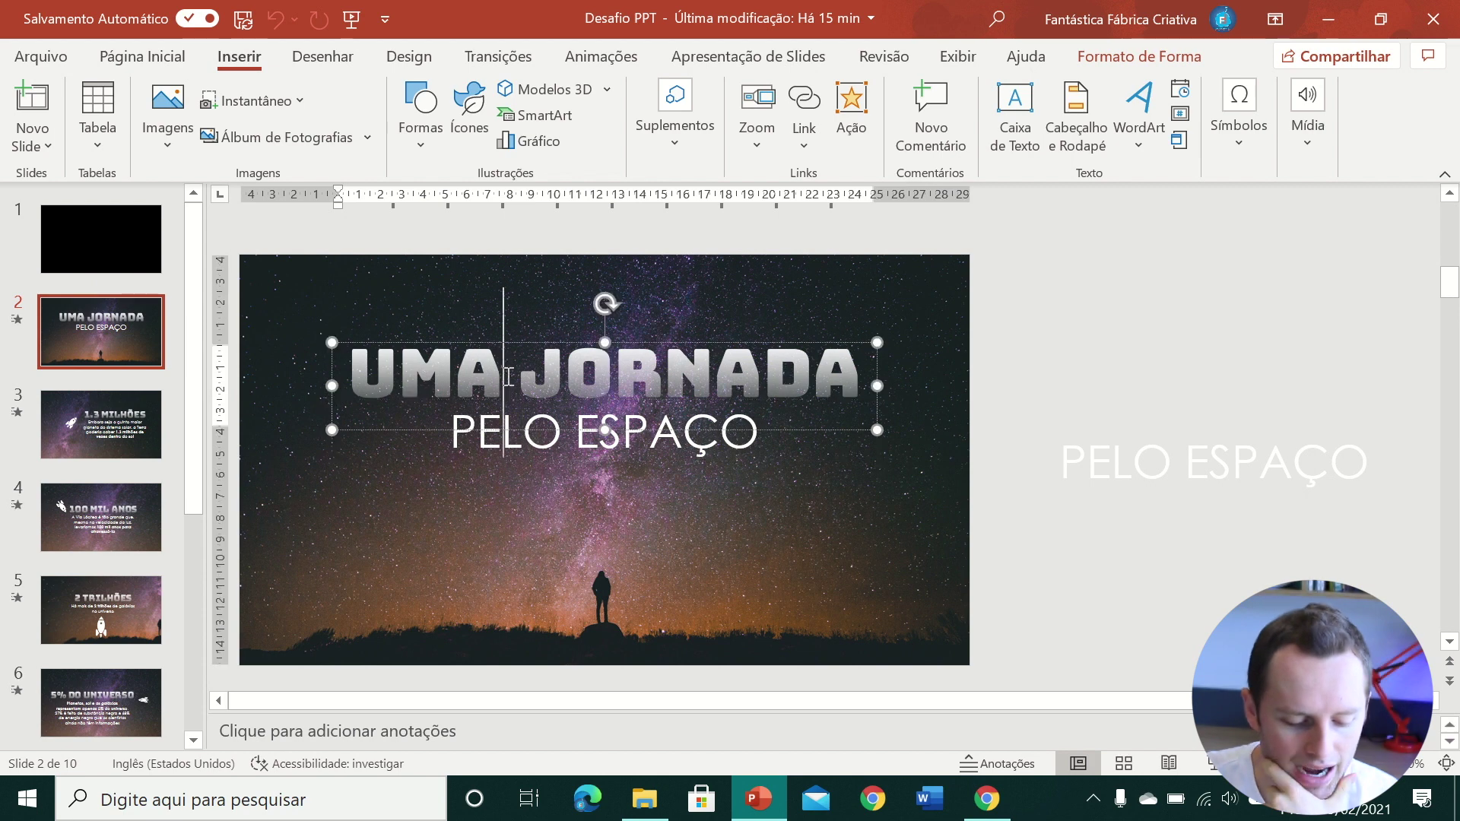
click(482, 346)
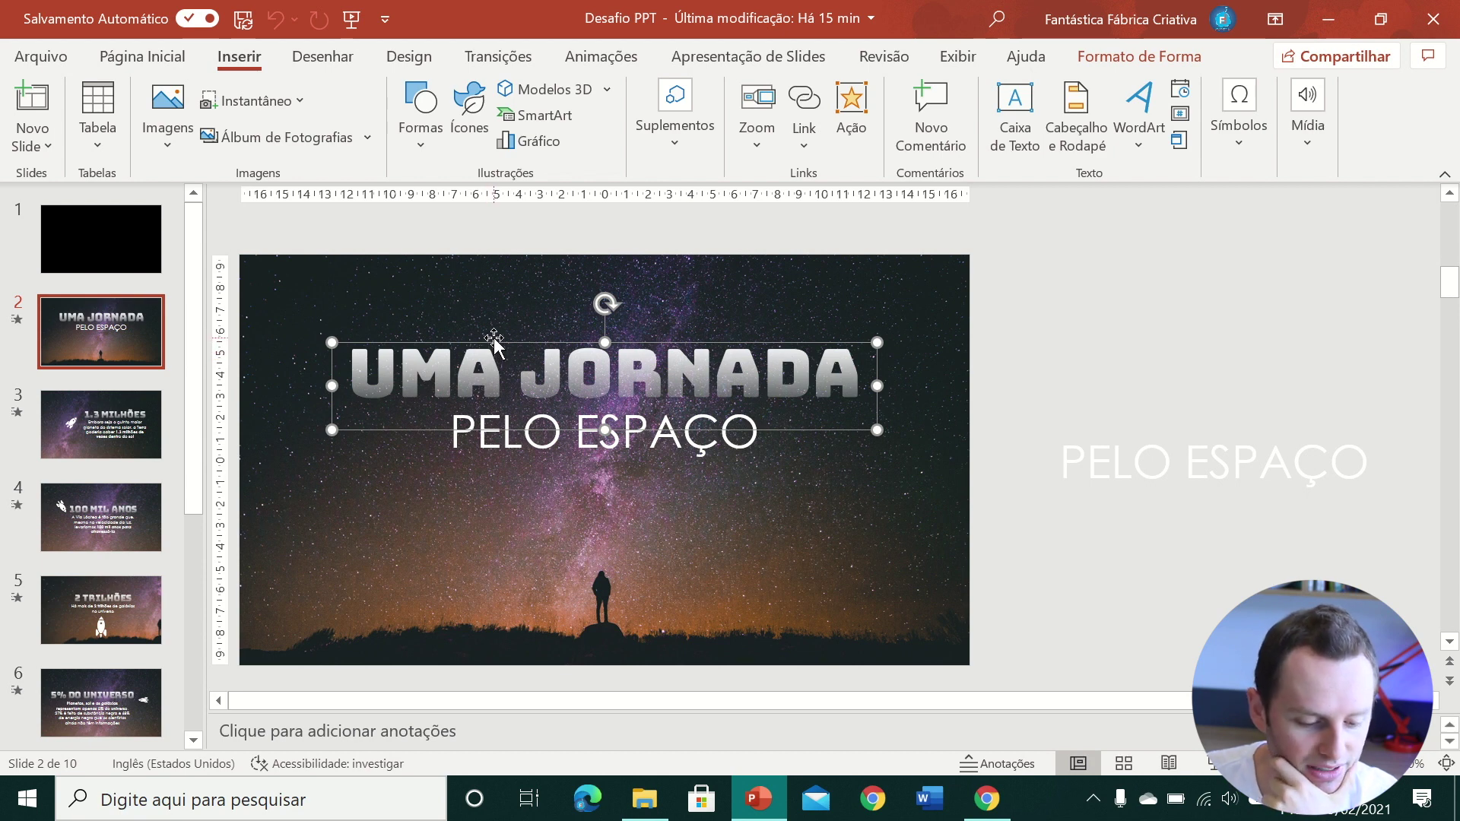
click(145, 60)
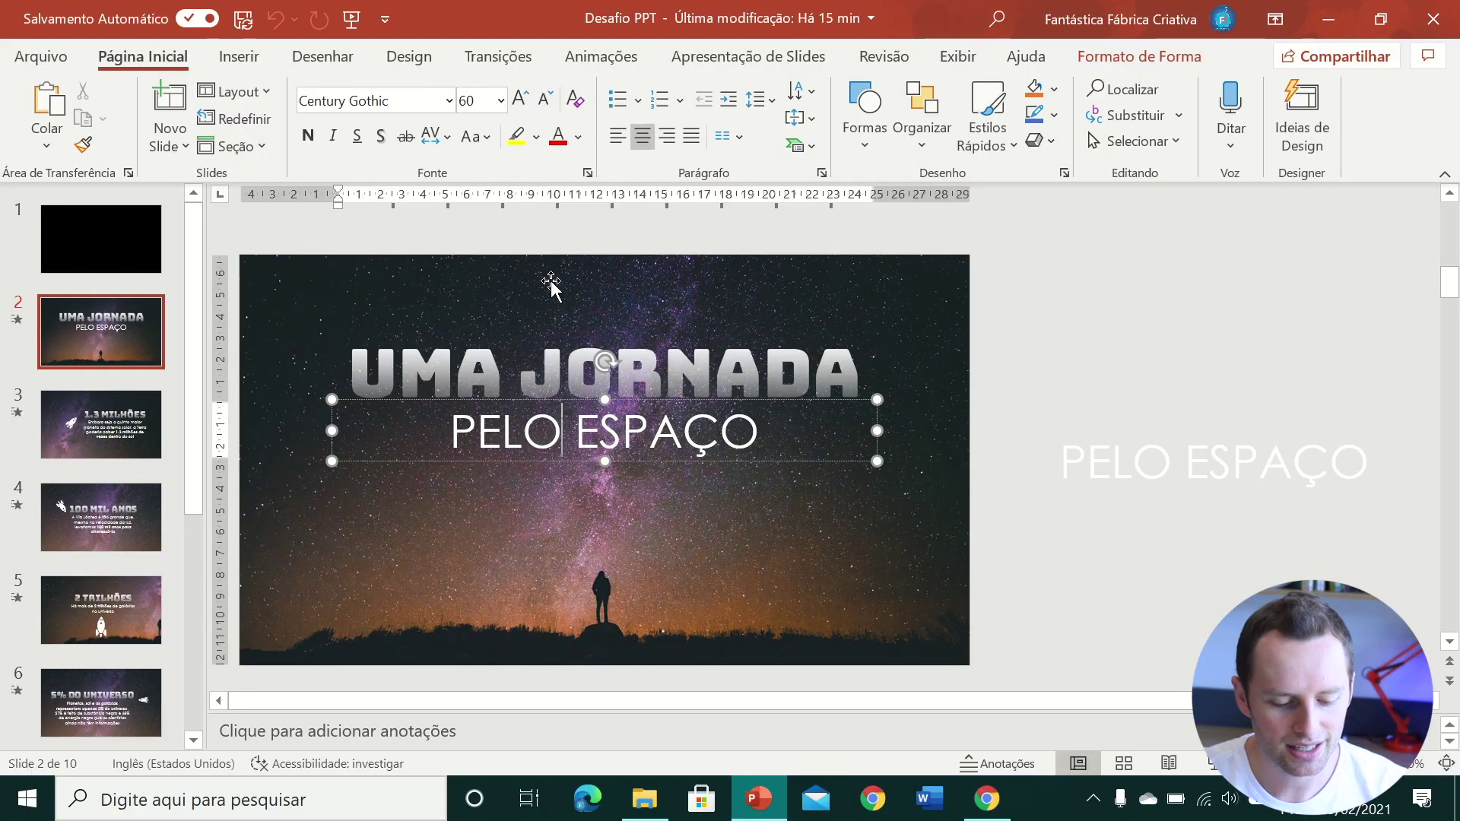
click(529, 239)
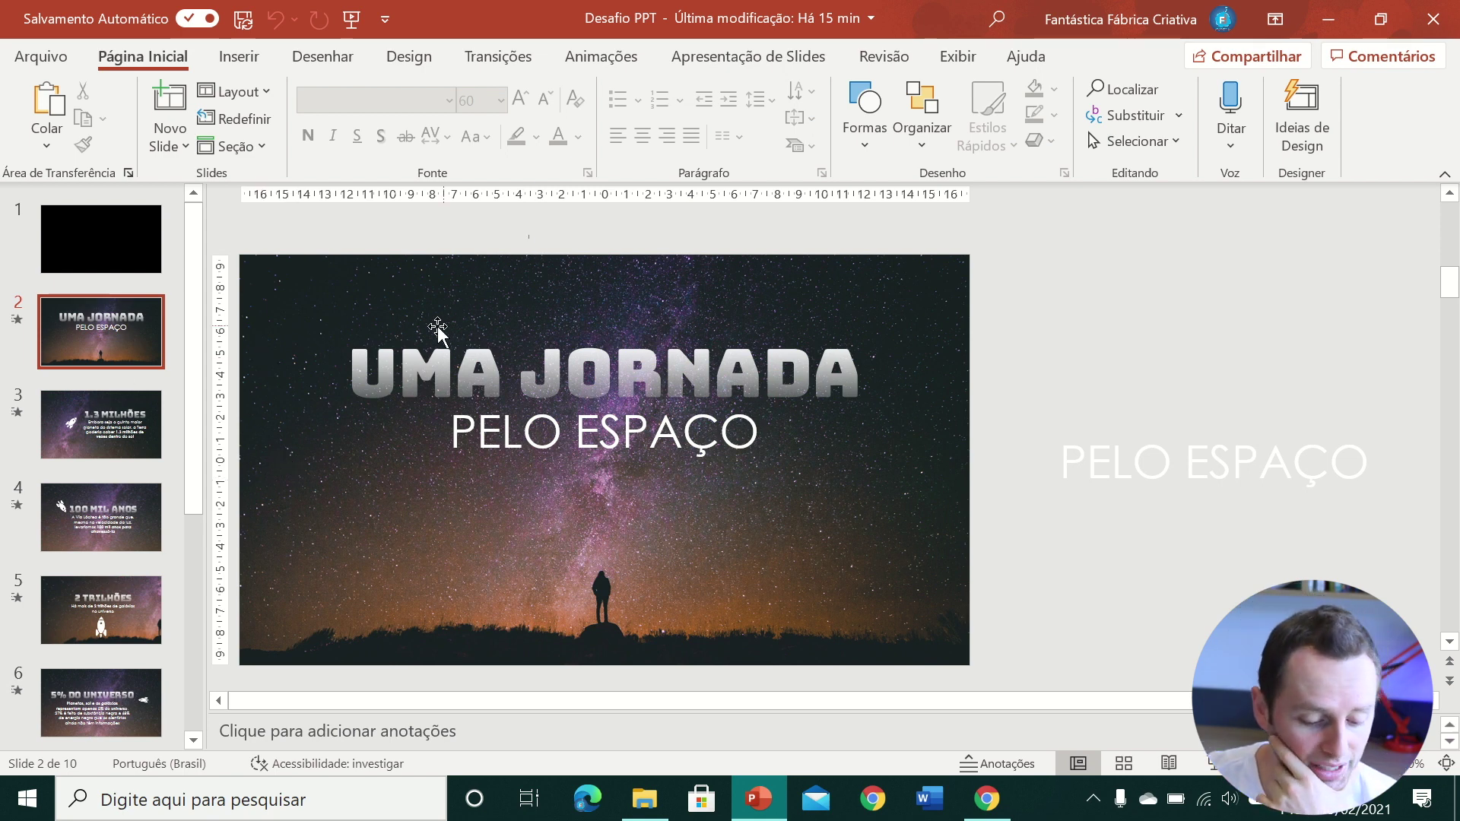
scroll(166, 323, down, 2)
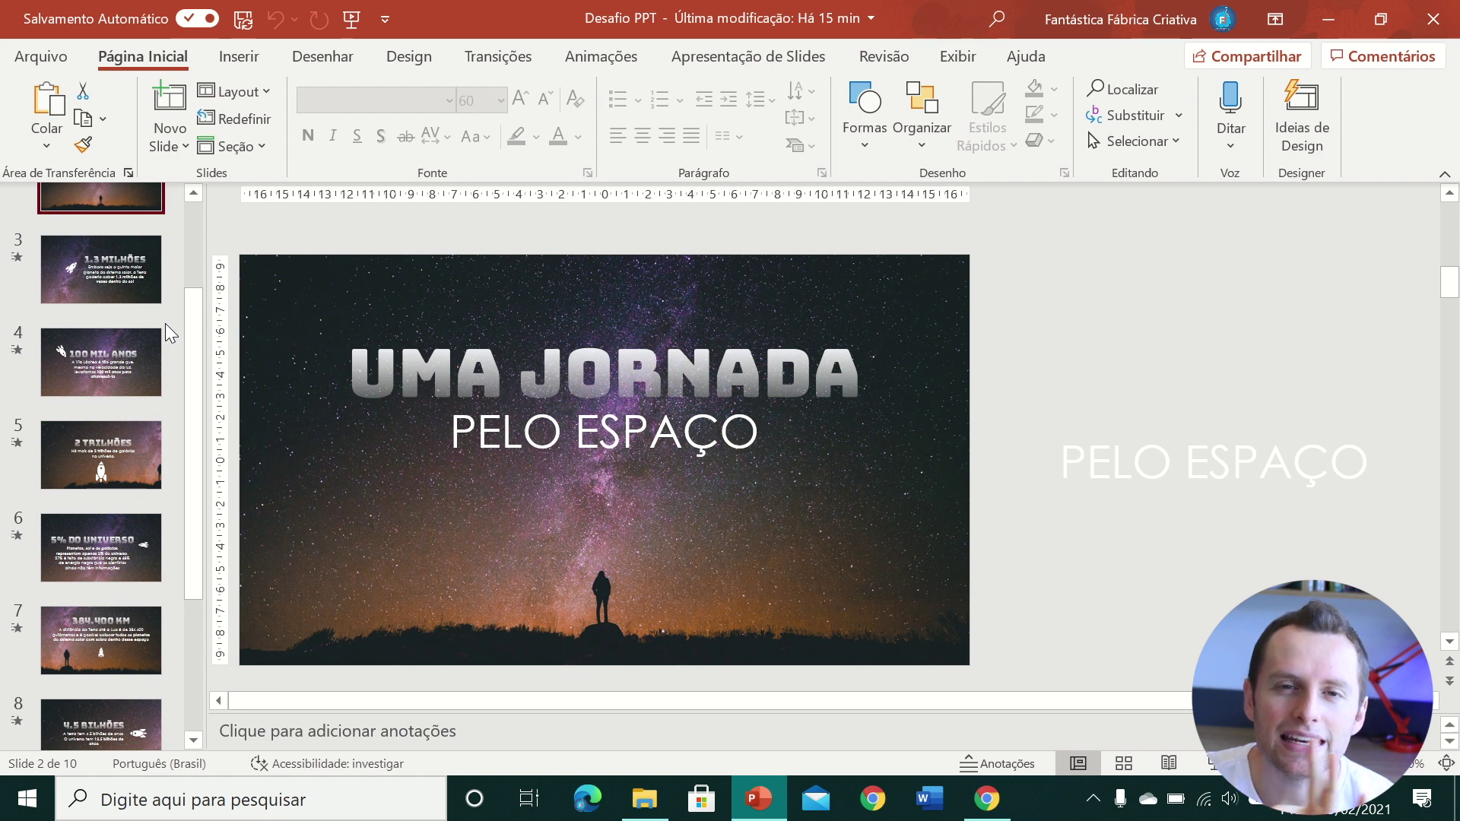
scroll(166, 322, up, 2)
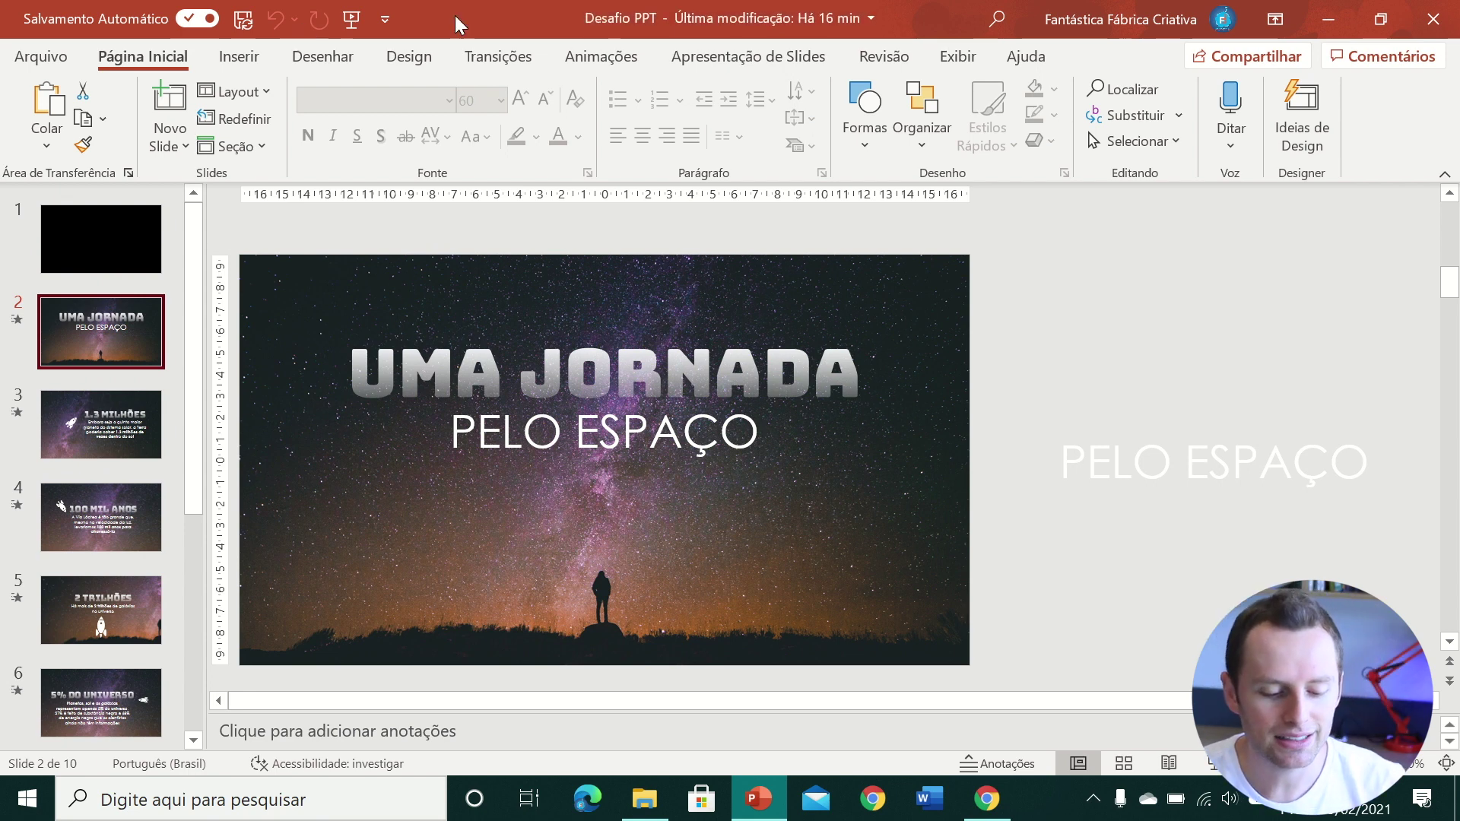
click(581, 57)
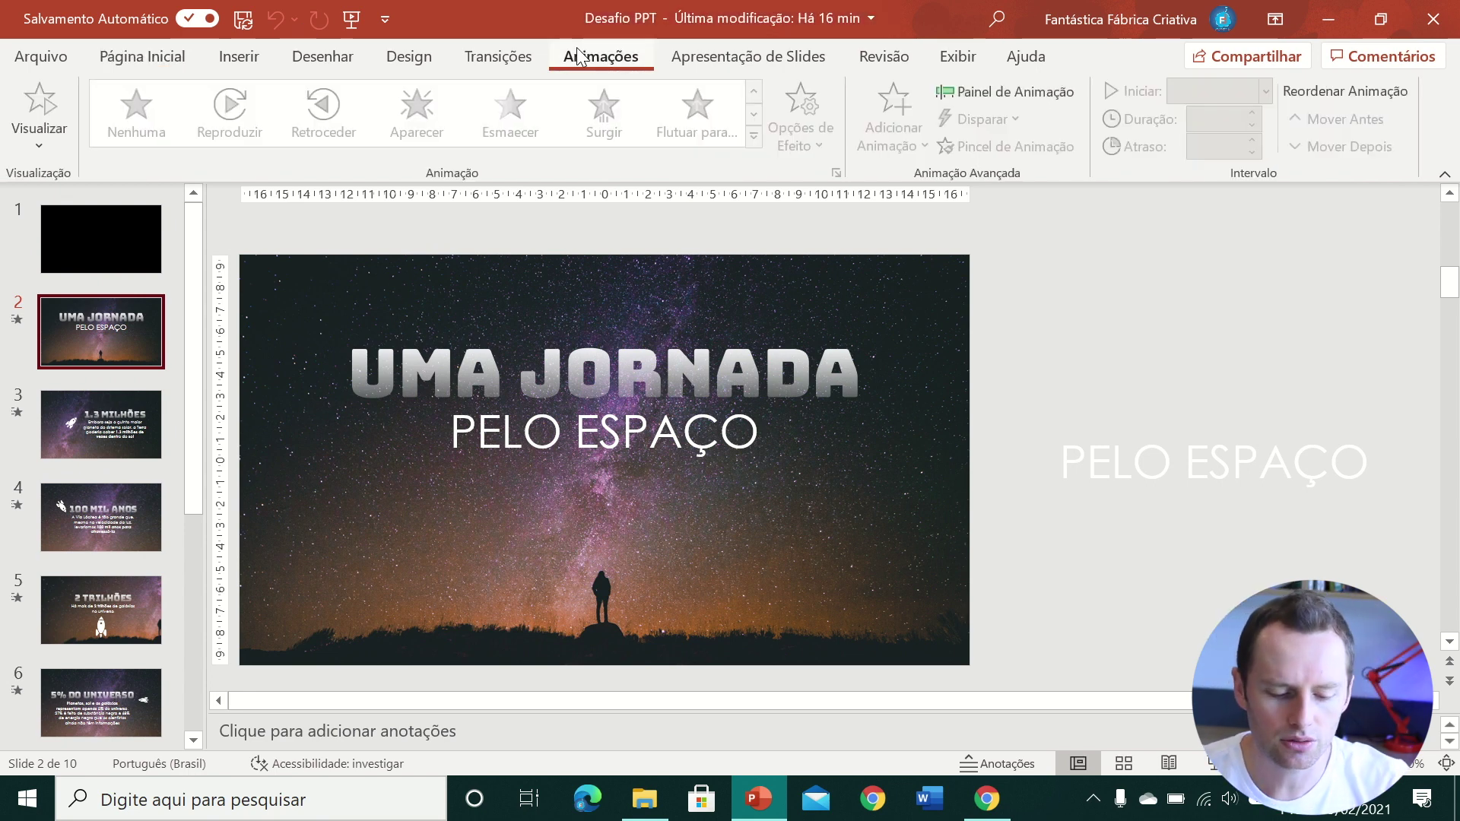
- Give slides 2–10 the Transformar transition, leaving slide 1 at Nenhum
click(517, 61)
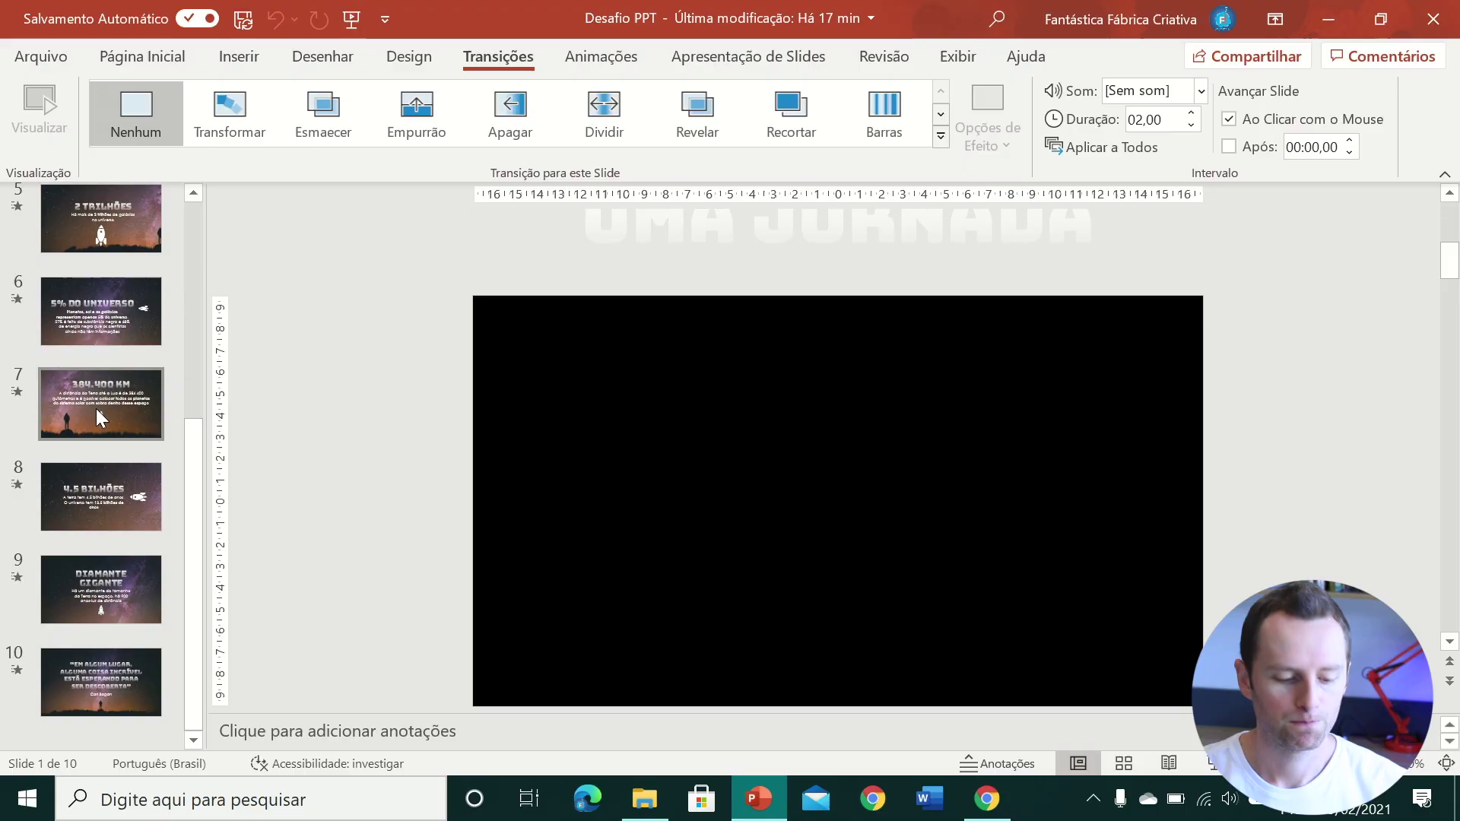
scroll(103, 414, up, 5)
click(77, 357)
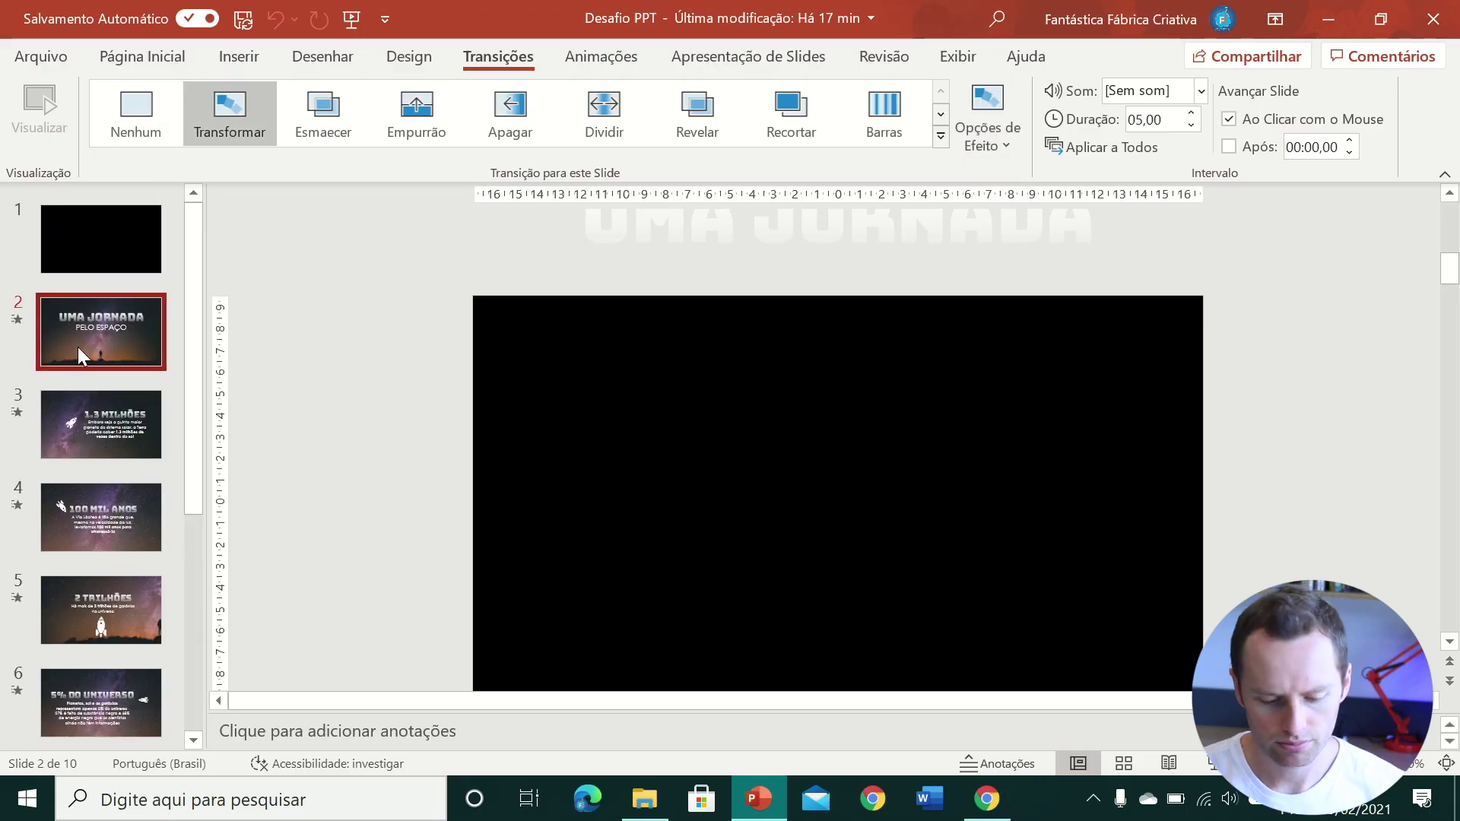
key(Down)
key(Down)
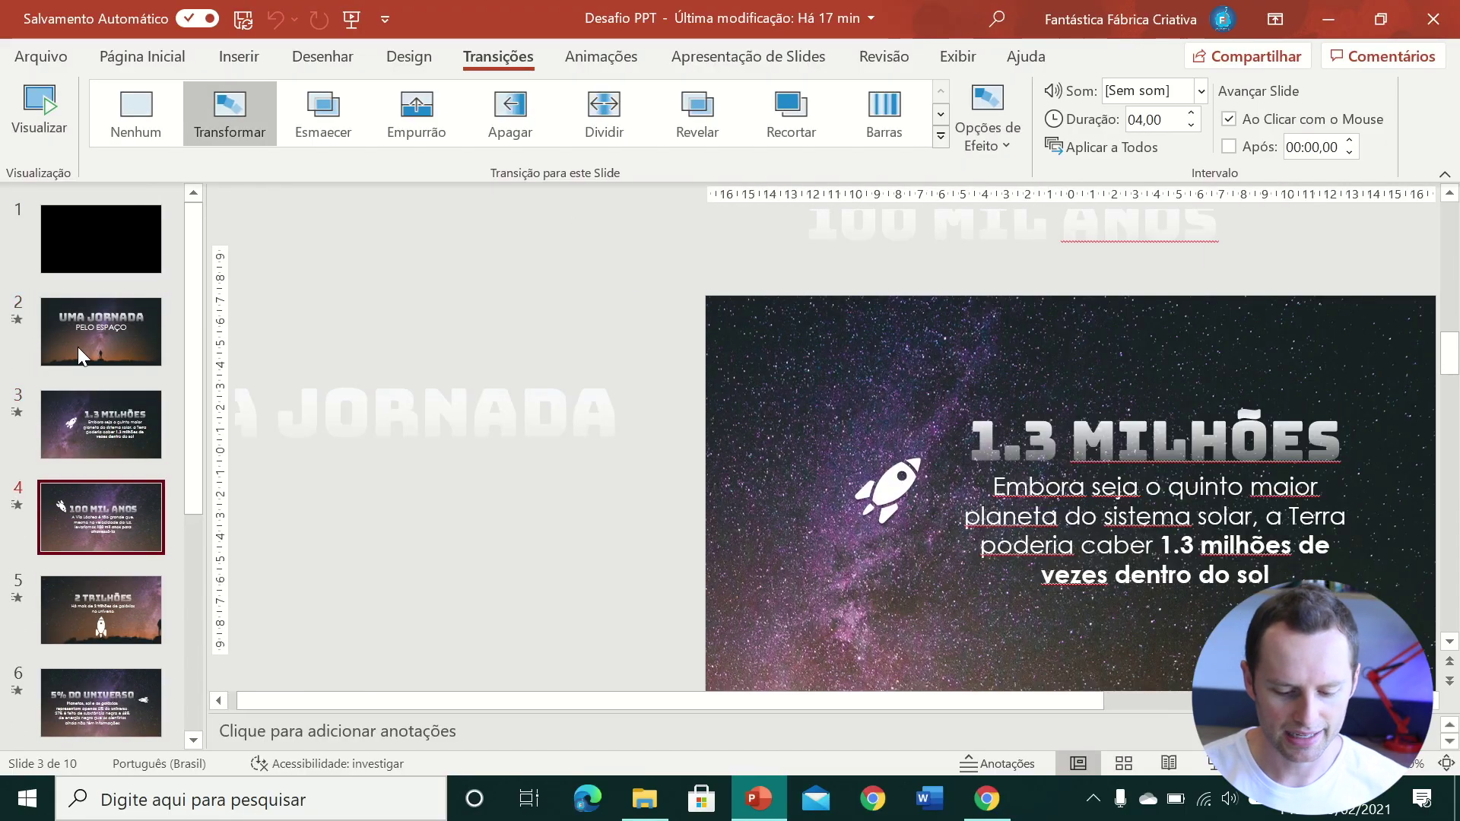
key(Down)
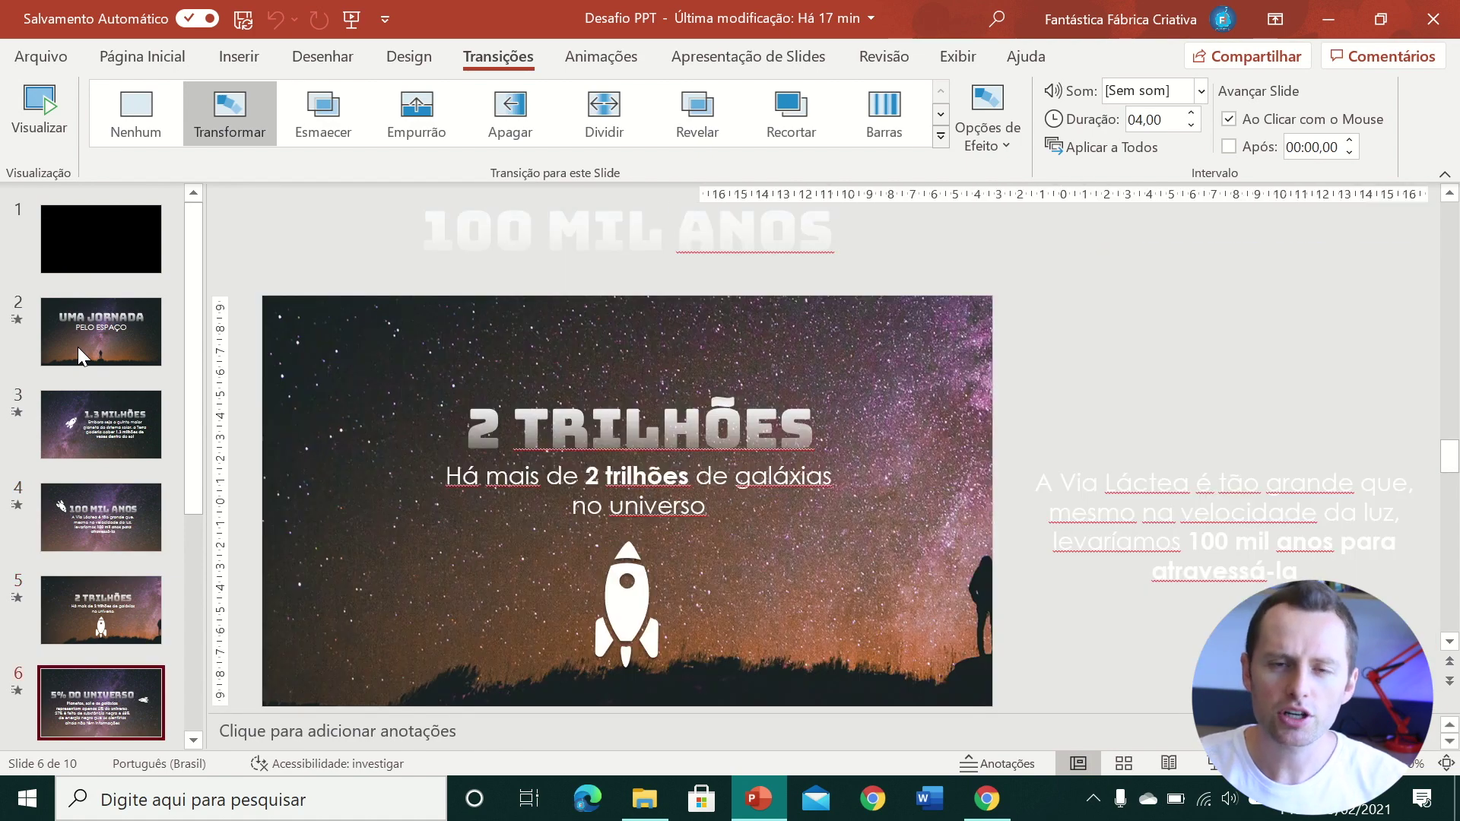
key(Down)
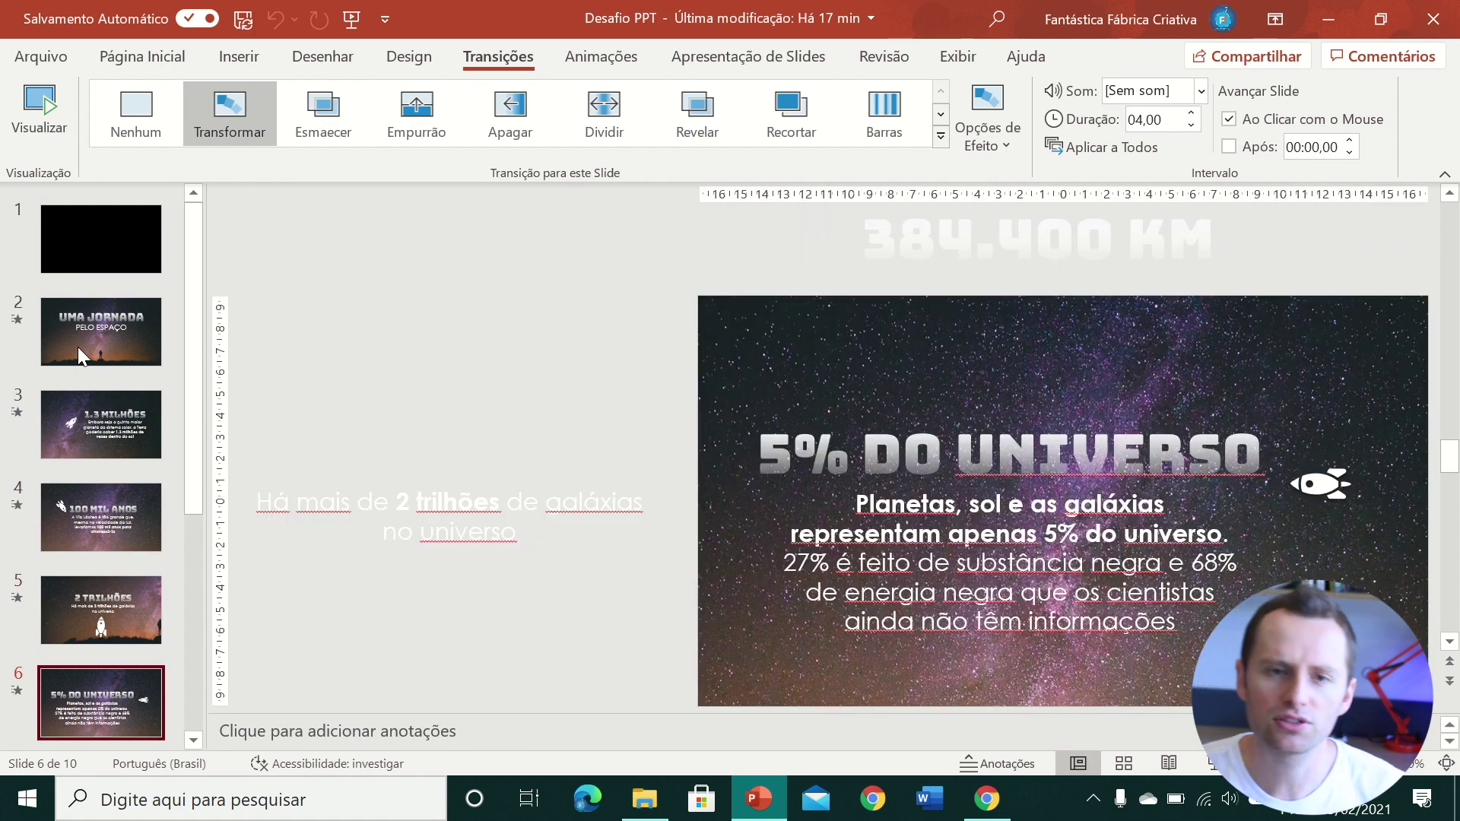
scroll(96, 489, down, 4)
scroll(96, 490, down, 1)
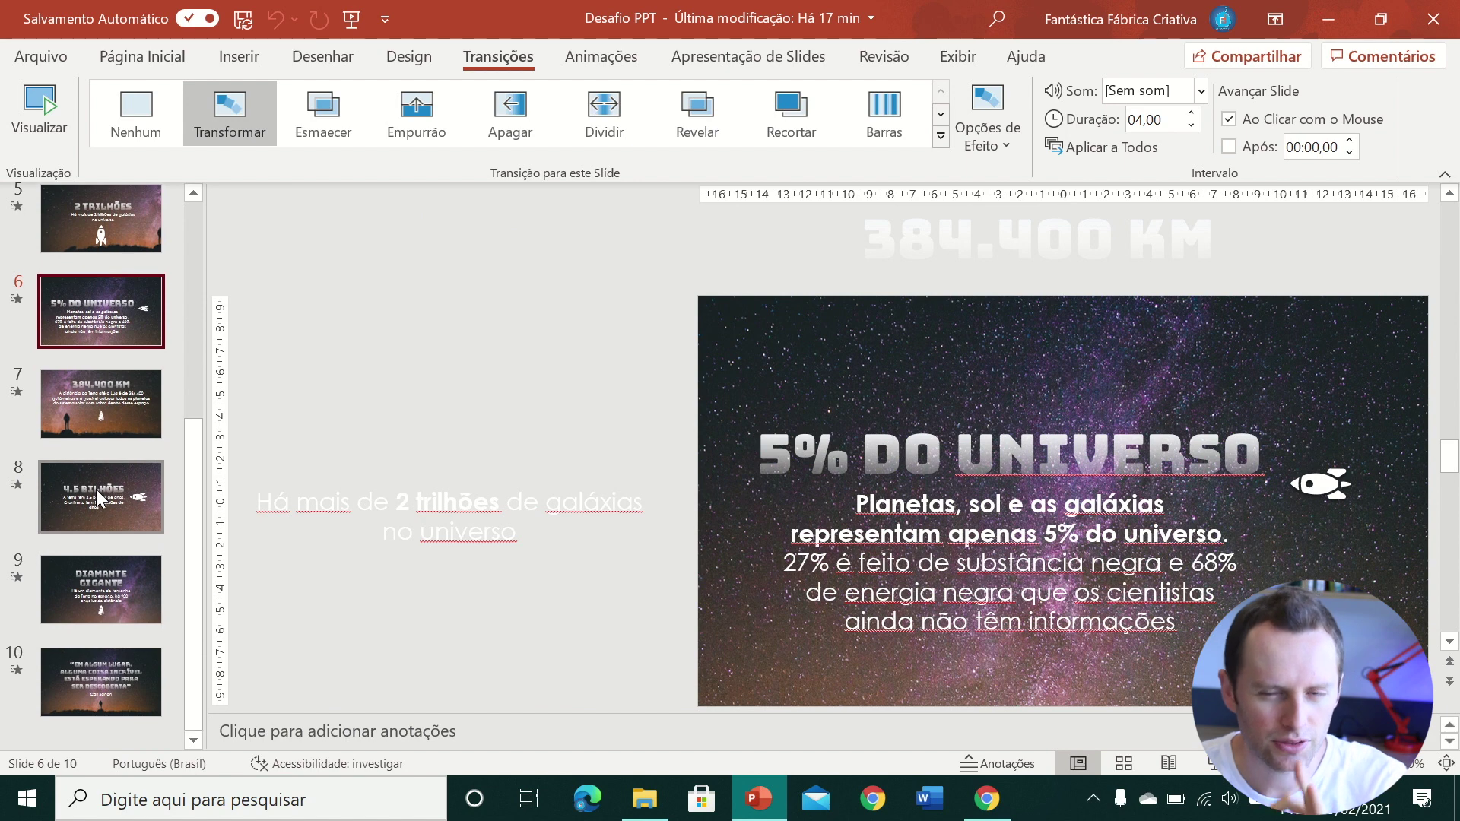
click(130, 676)
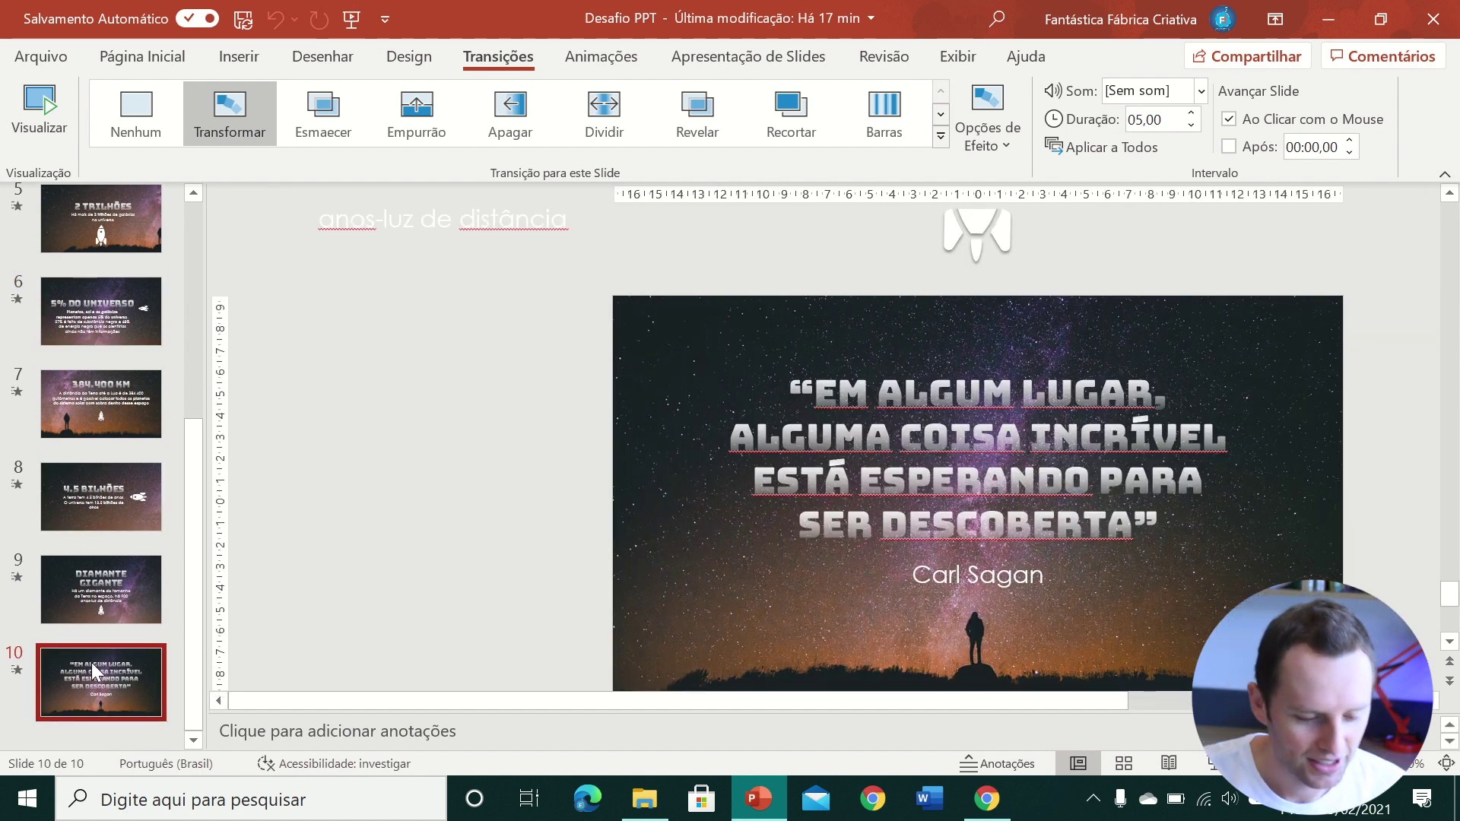
- Add a new slide 11 after slide 10 and delete its empty placeholders
right_click(120, 654)
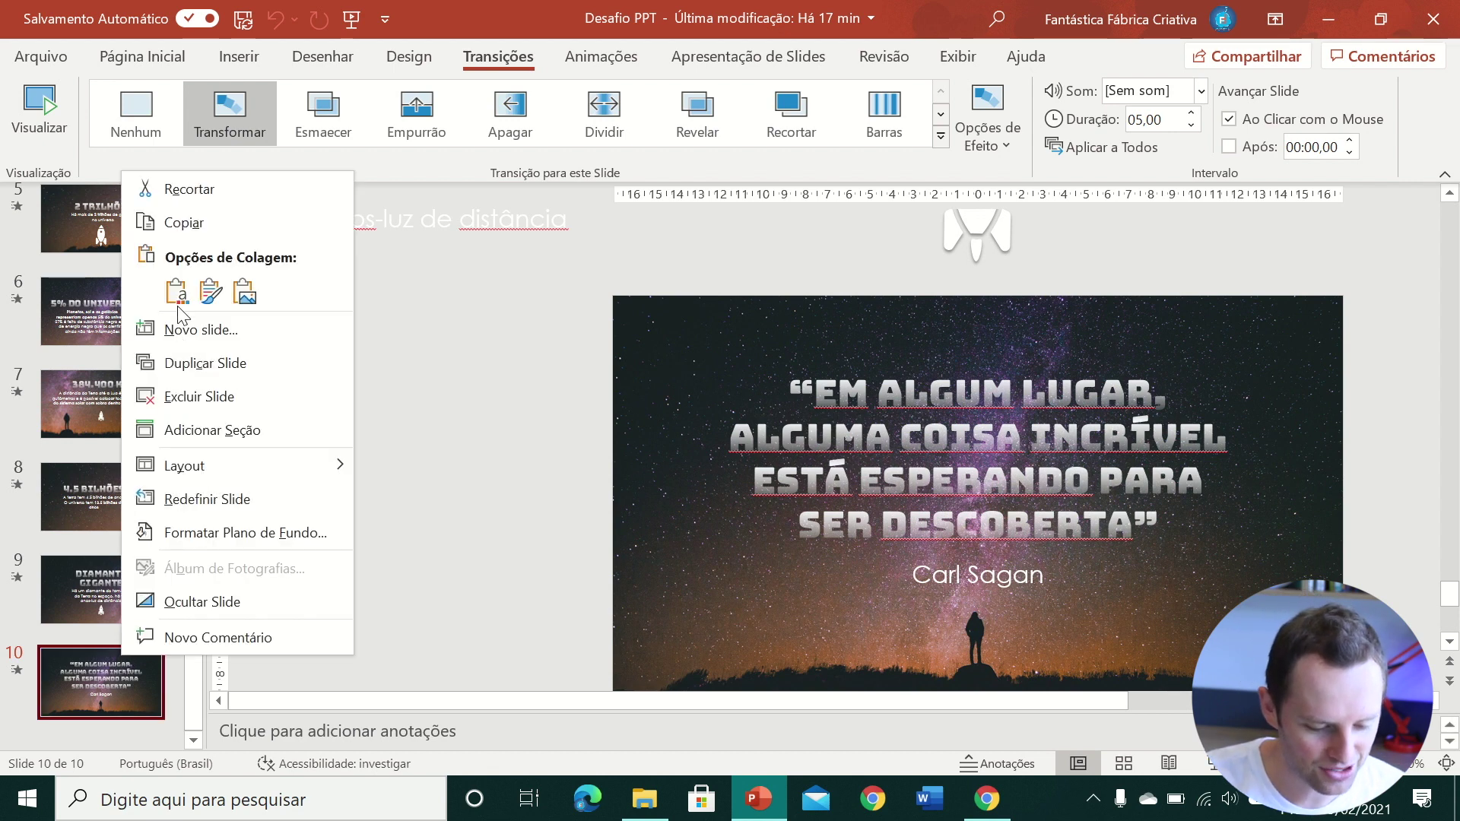
click(182, 330)
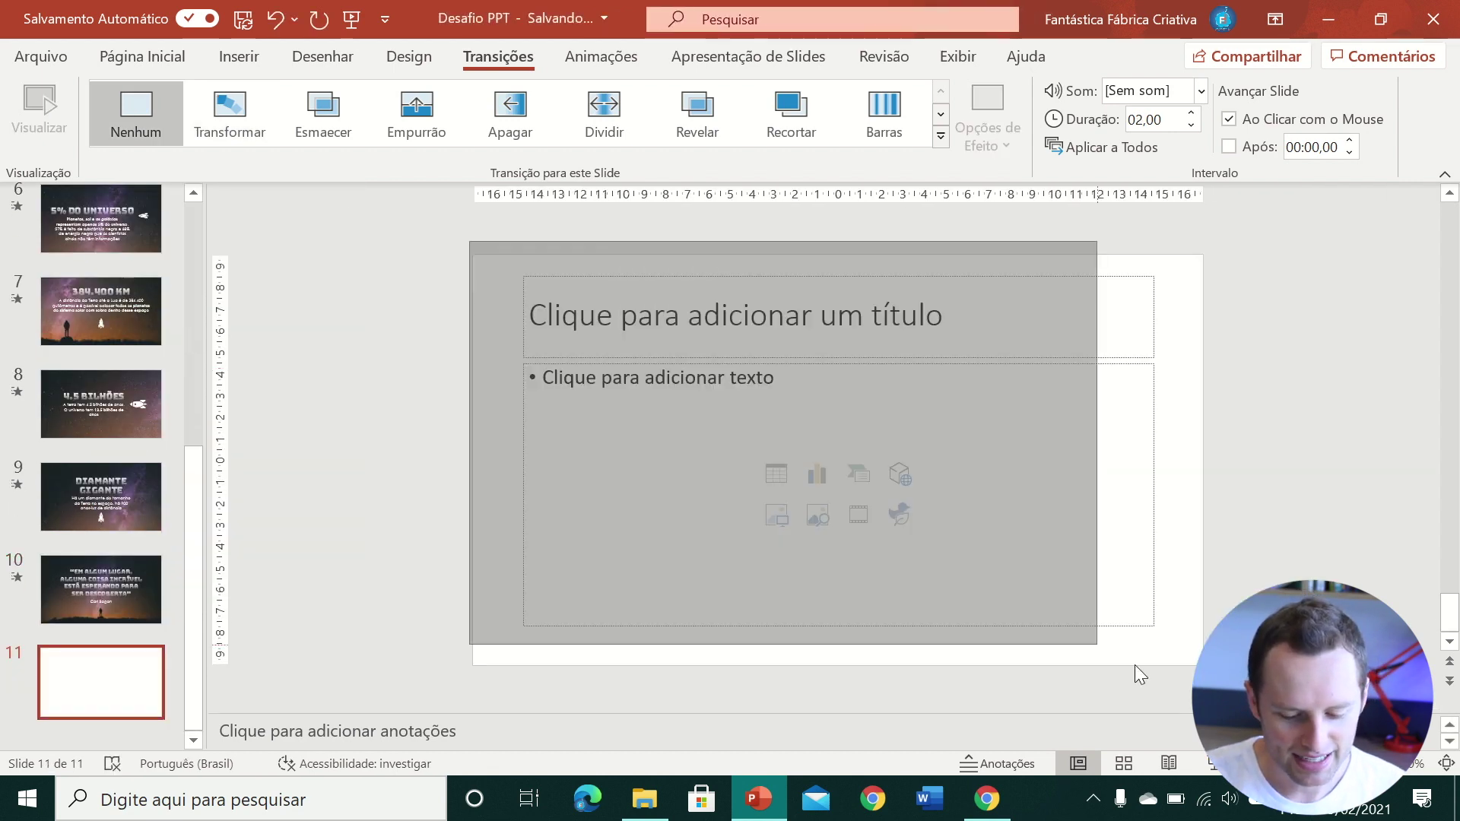
drag(468, 232, 1137, 671)
key(Delete)
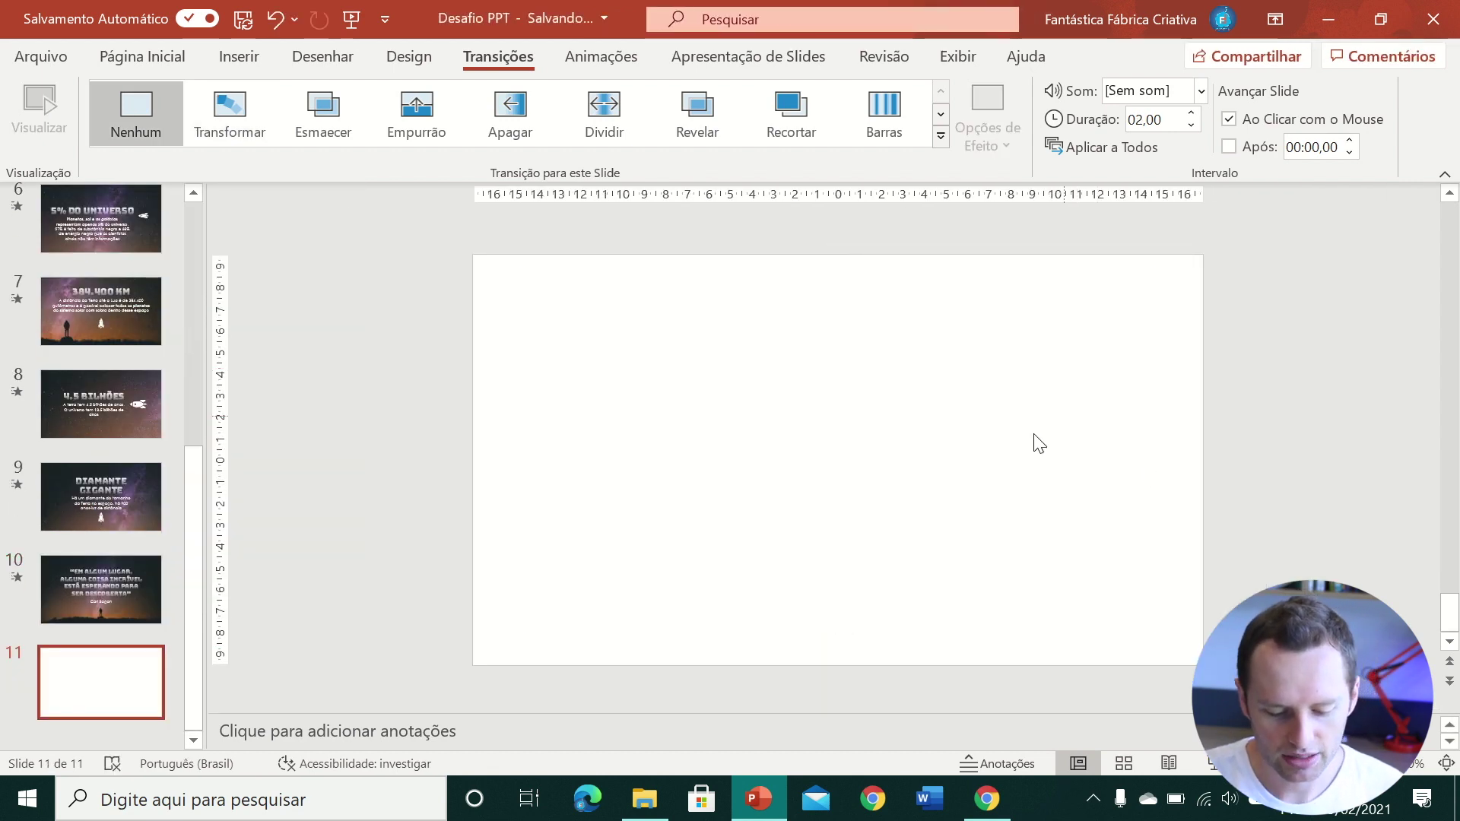
- Fill slide 11's background with solid black
right_click(1032, 444)
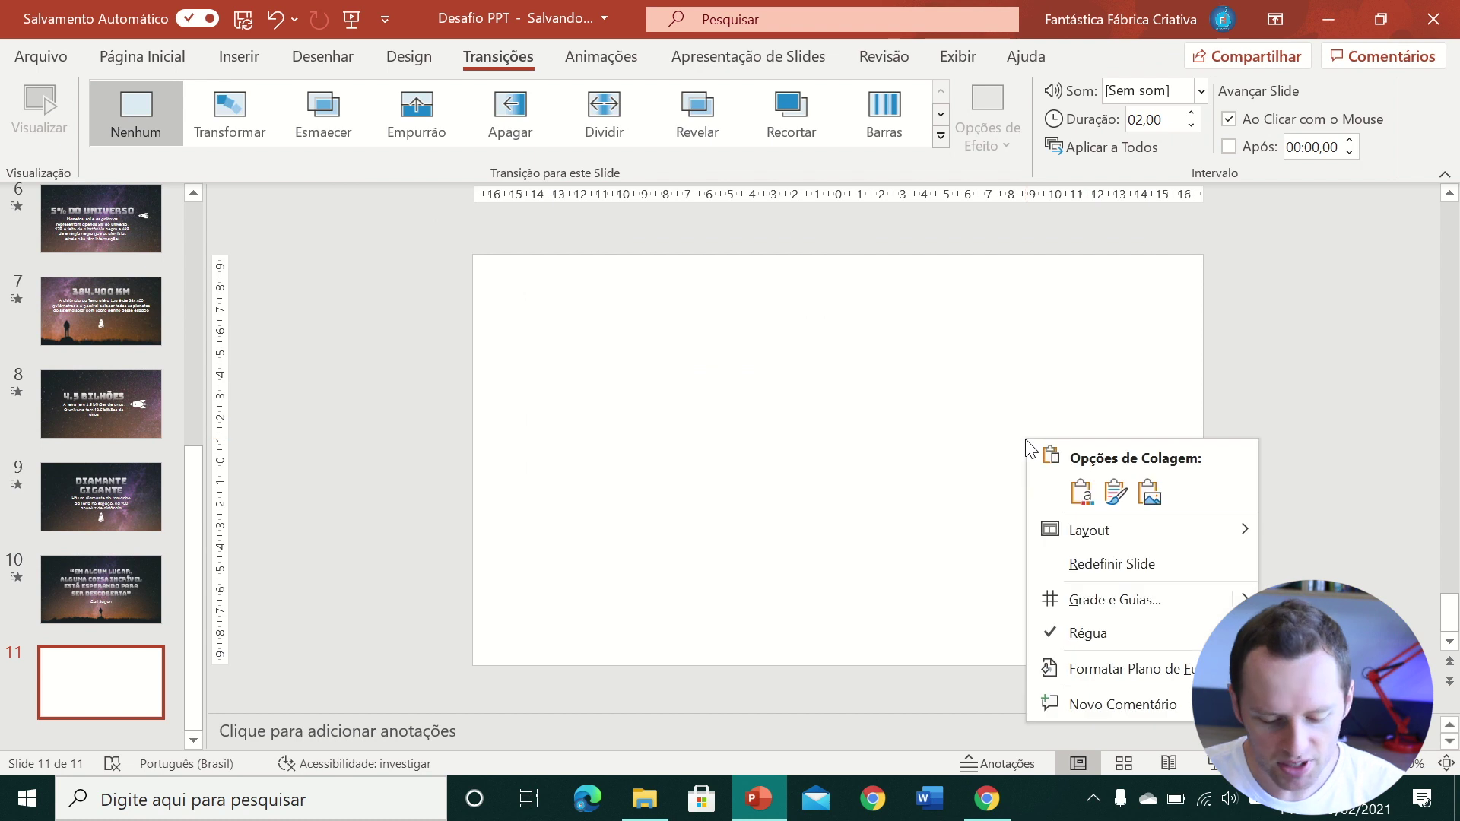
click(1116, 672)
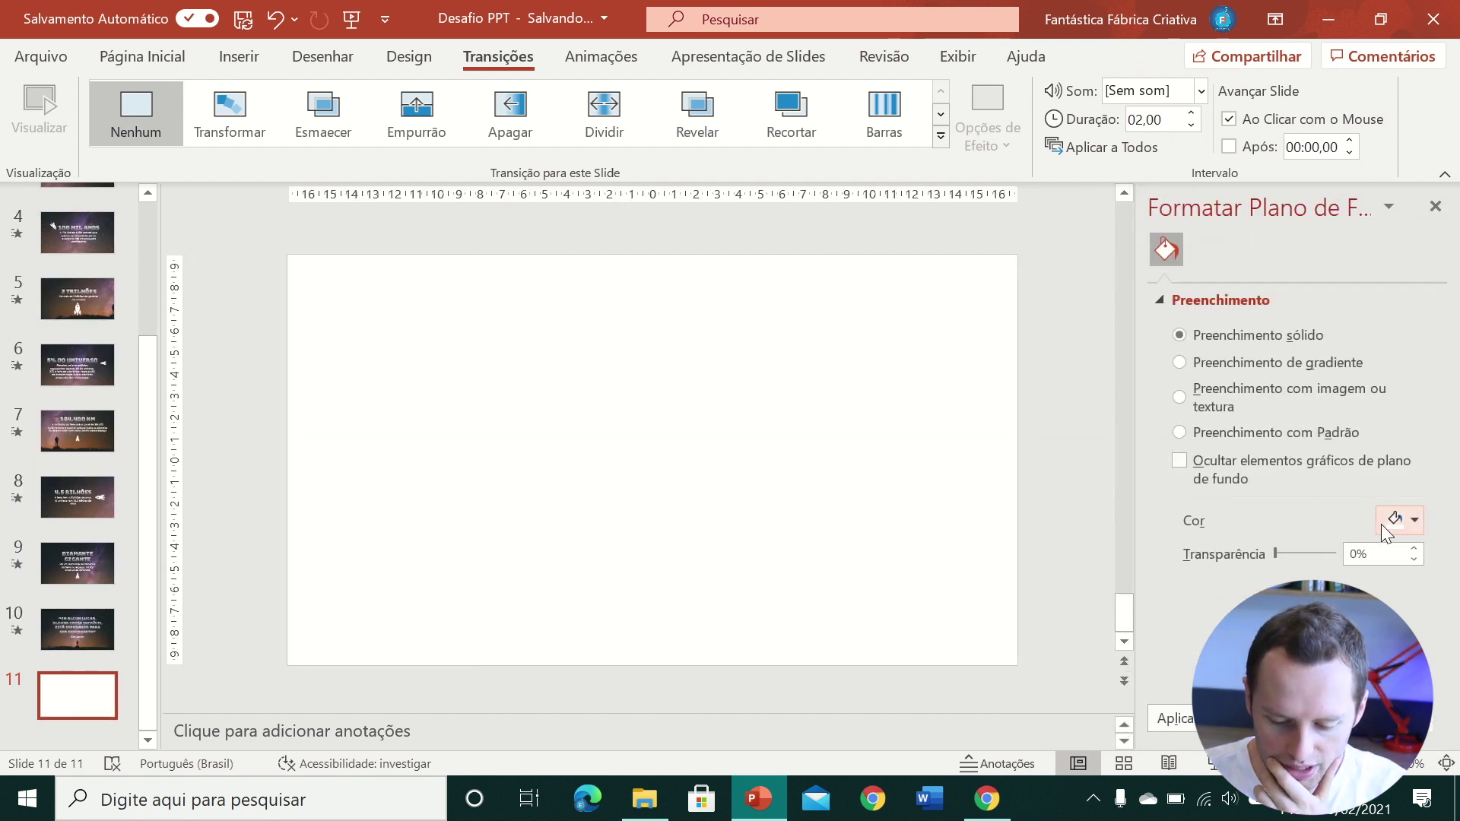
click(1395, 521)
click(1288, 279)
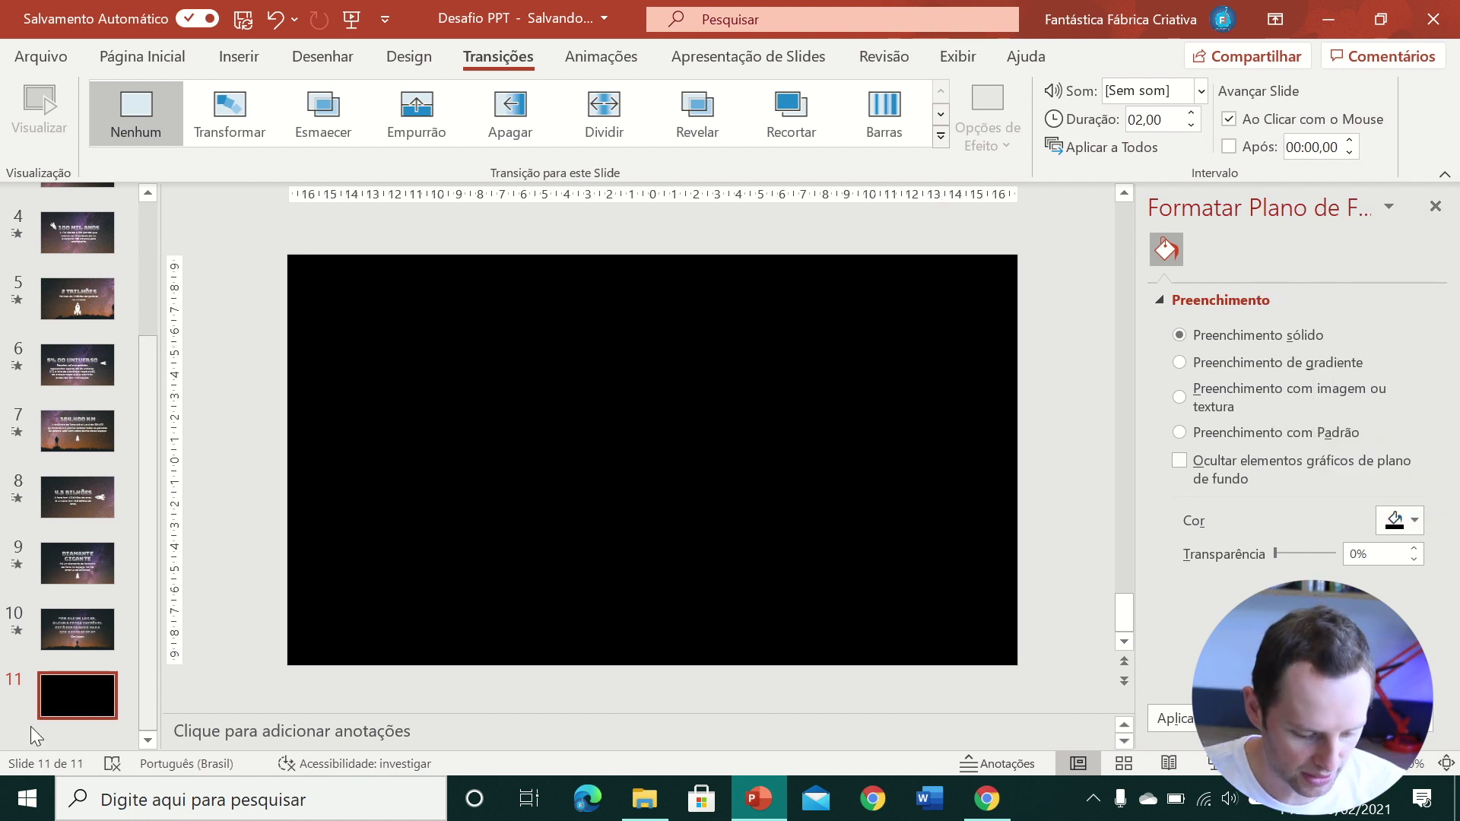
- Add an empty slide 12 with its placeholders removed and a solid black background
right_click(112, 707)
click(281, 371)
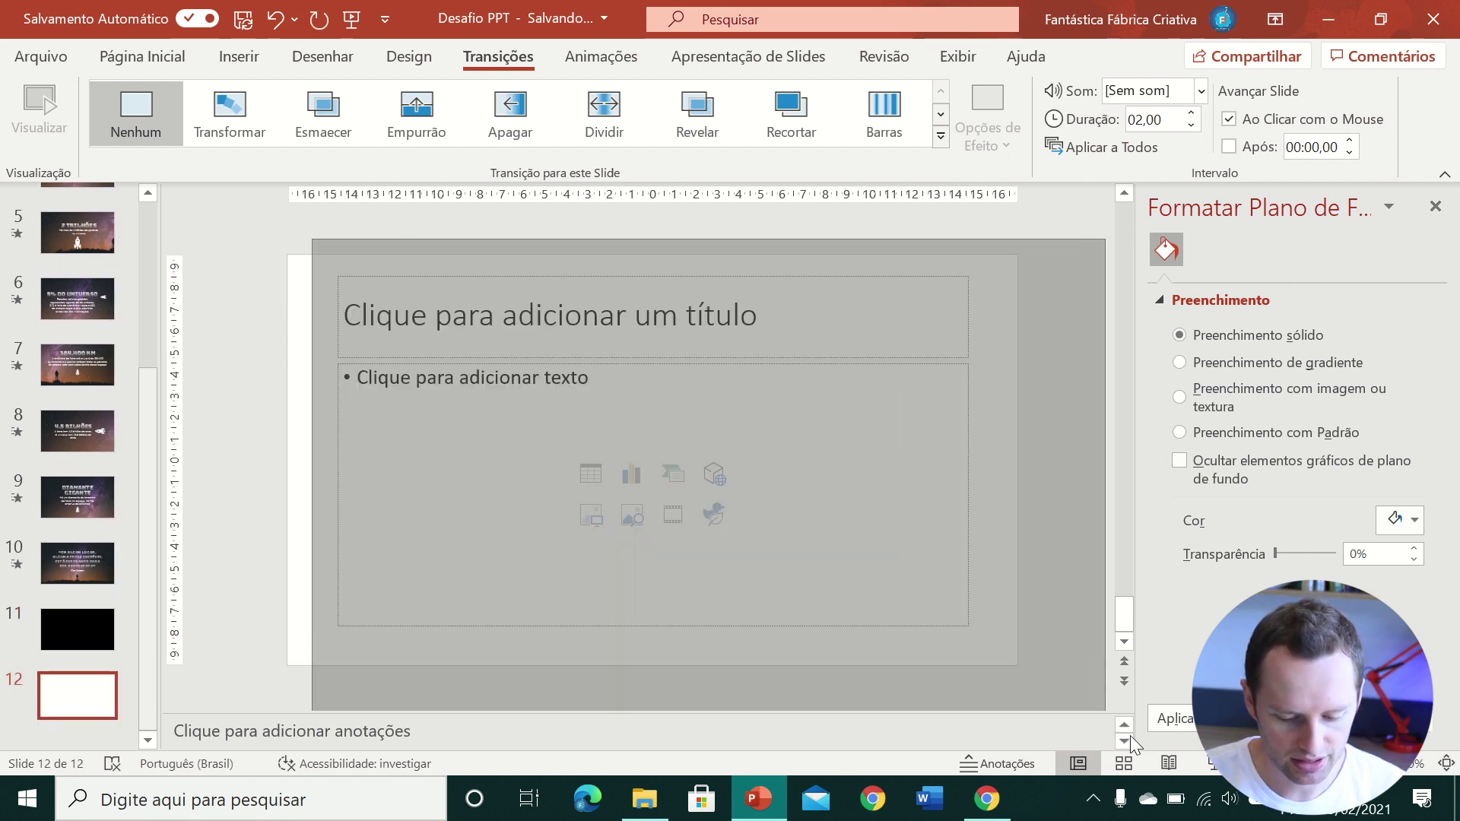
drag(319, 250, 1102, 715)
key(Delete)
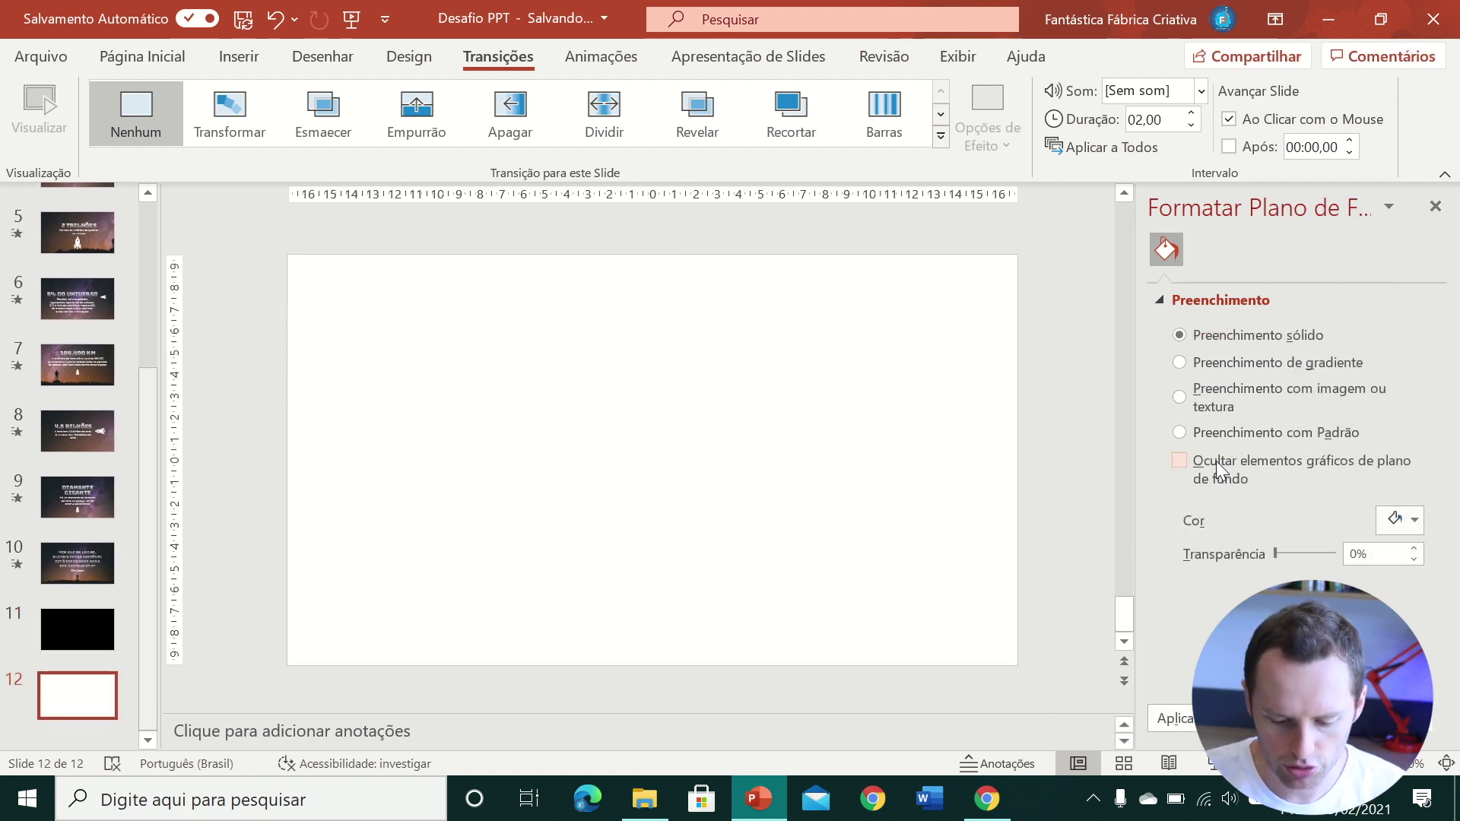
click(1396, 523)
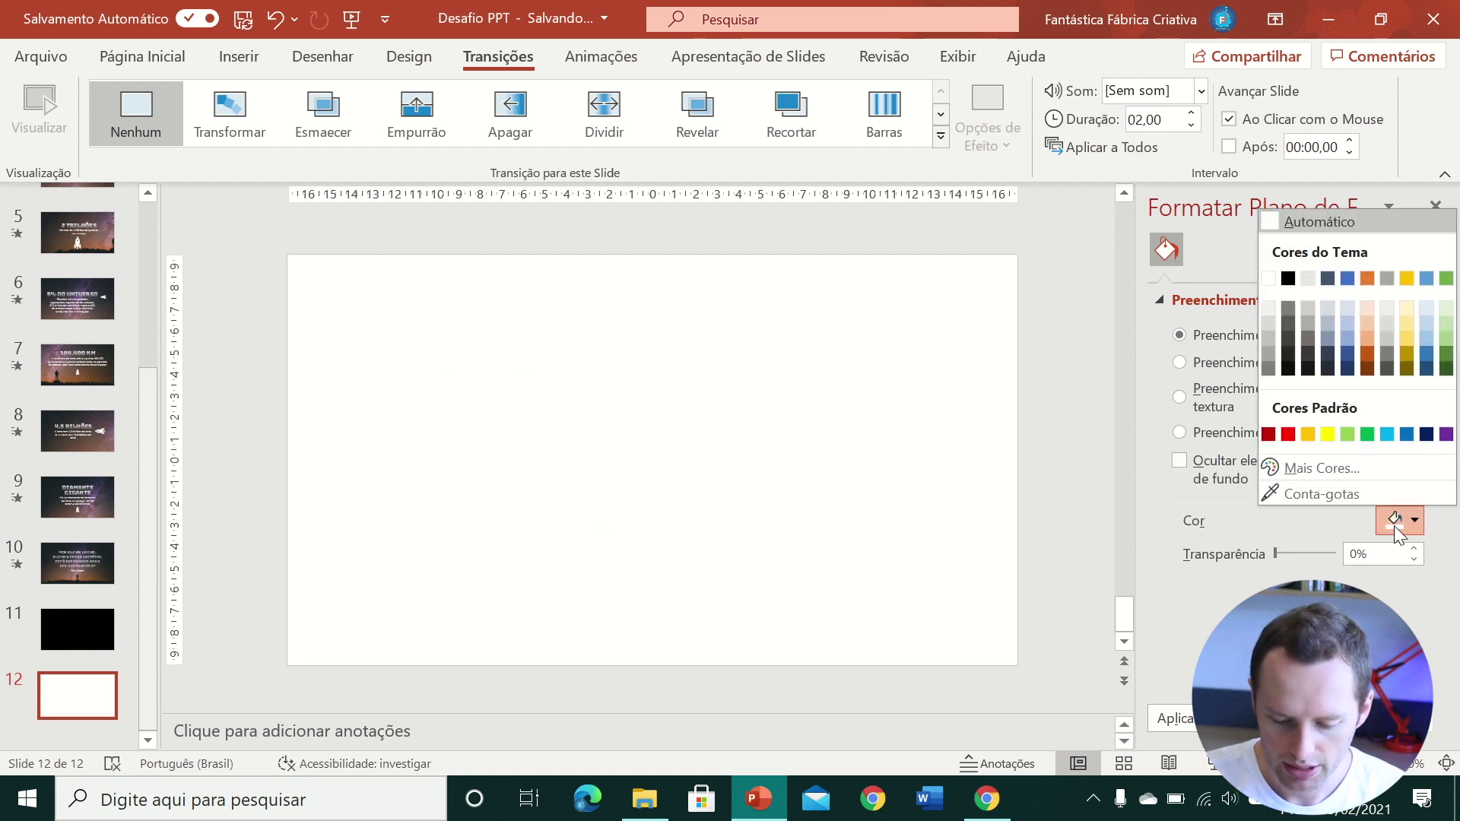
click(1288, 279)
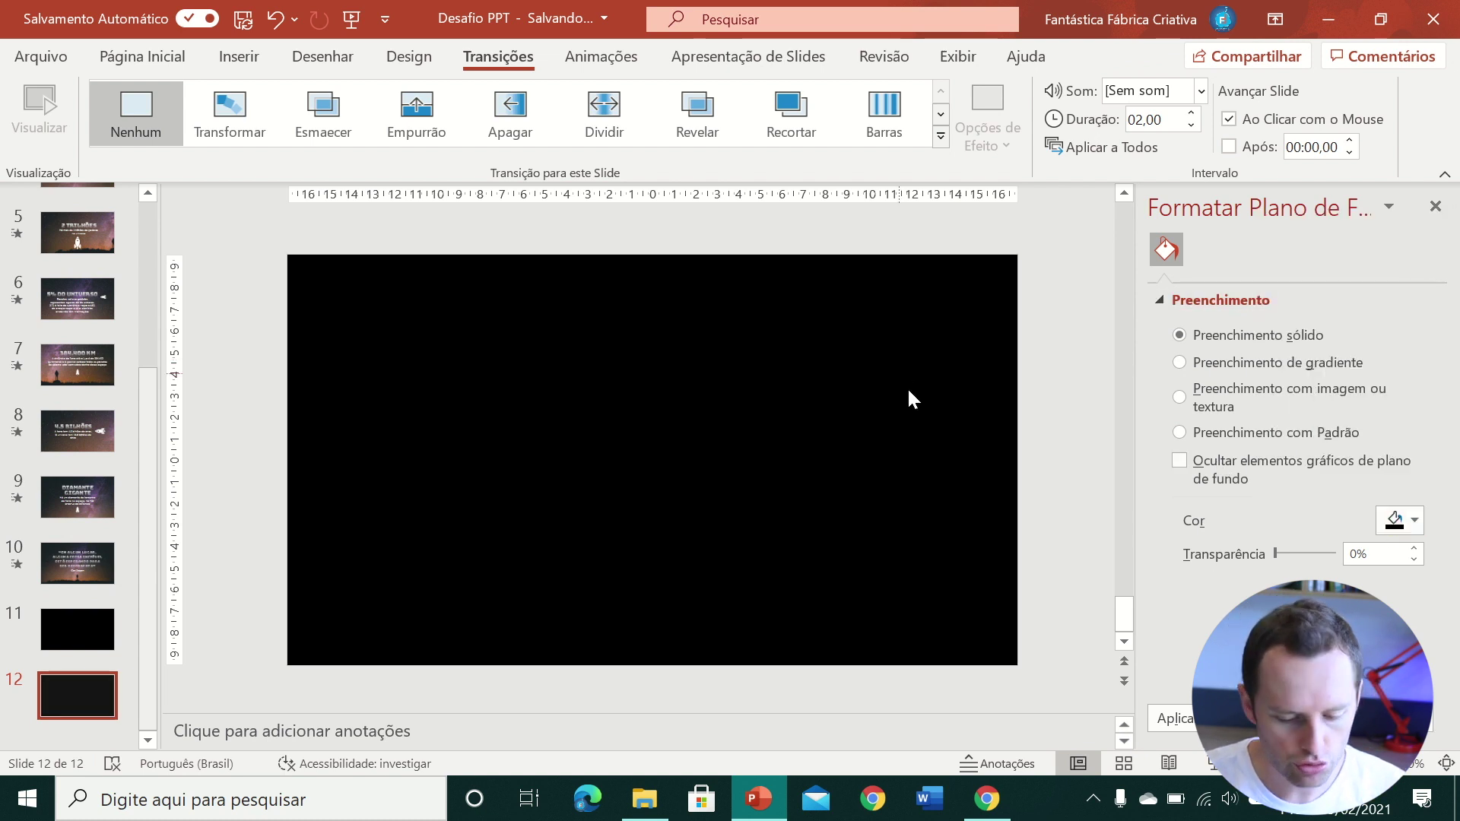
- Select the starry picture on slide 2
scroll(4, 457, up, 5)
click(76, 293)
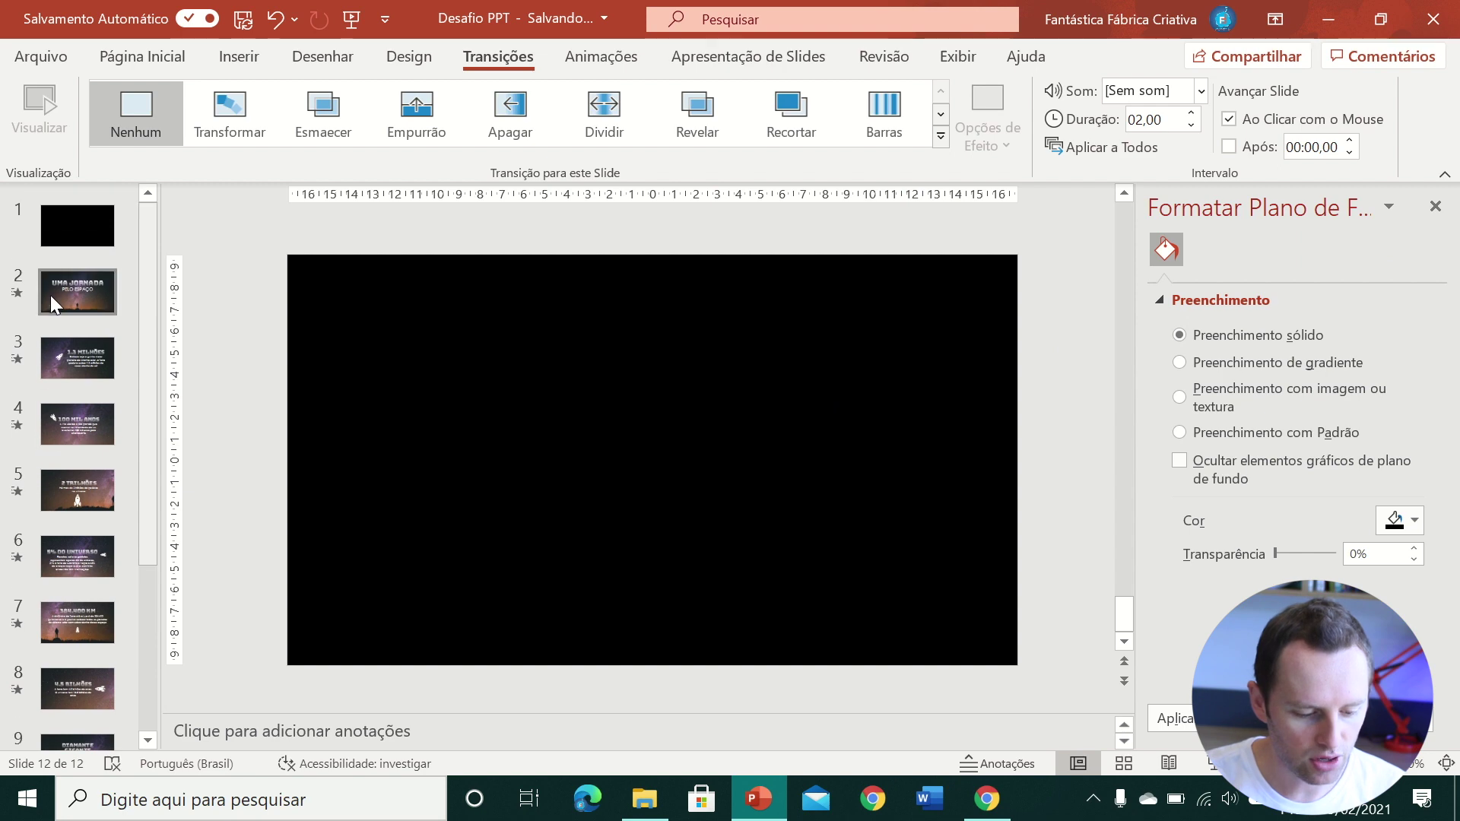
click(462, 608)
- Paste slide 2's starry picture onto slide 12, align it, and apply the Transformar transition
drag(462, 608, 652, 508)
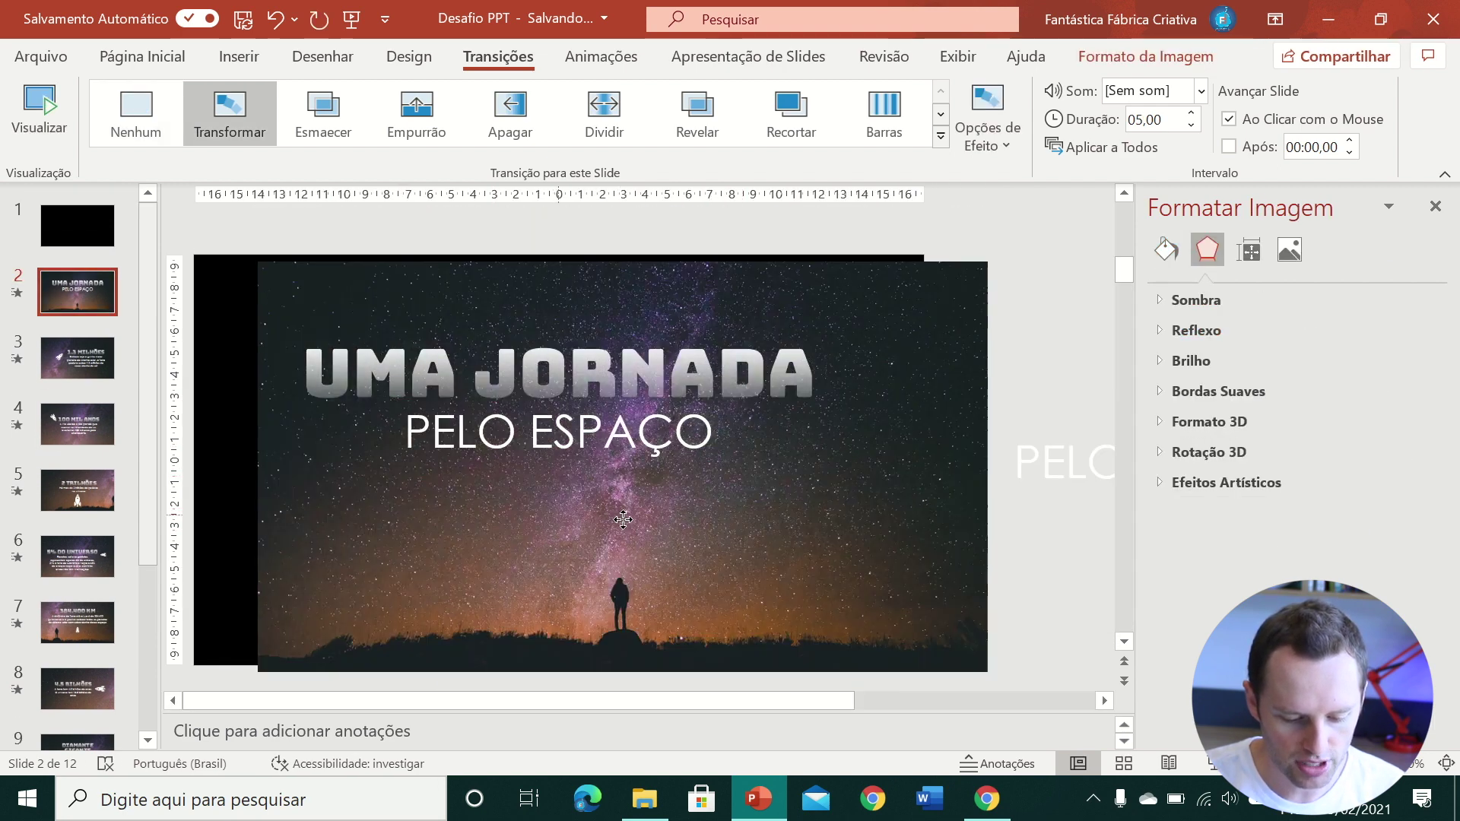
key(ctrl+z)
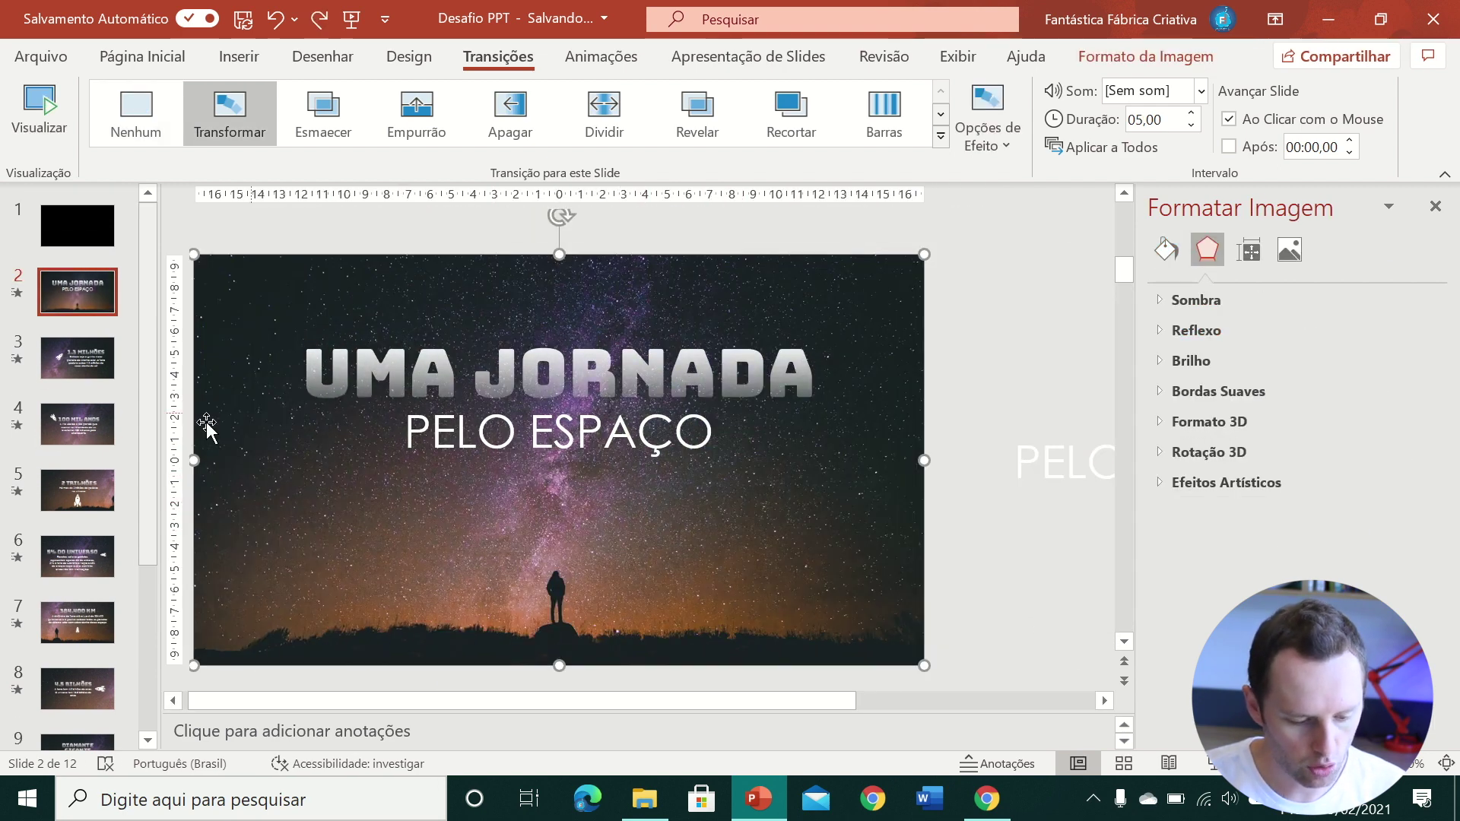
scroll(66, 464, down, 1)
scroll(67, 472, down, 3)
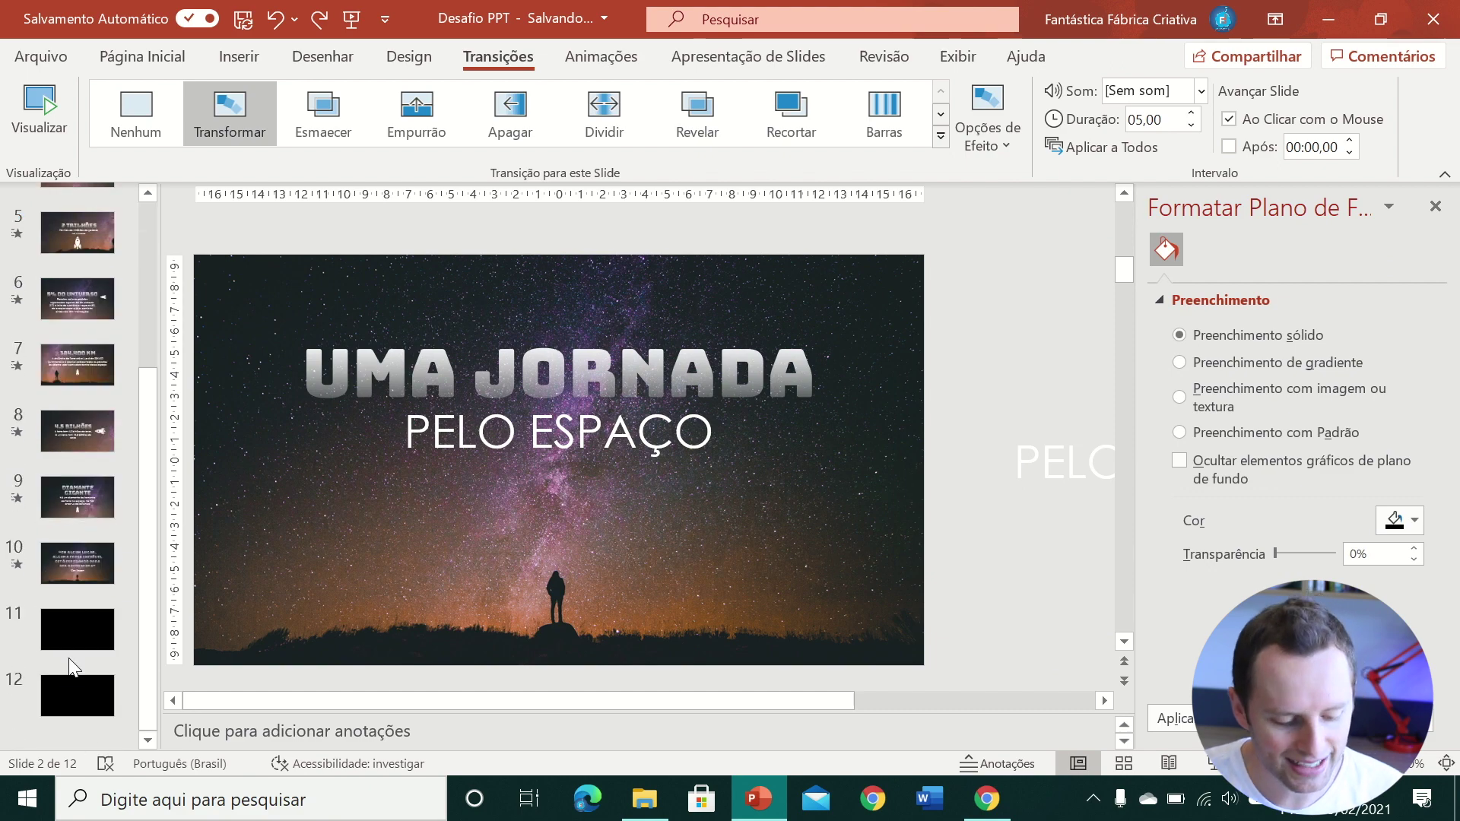
click(83, 691)
key(ctrl+v)
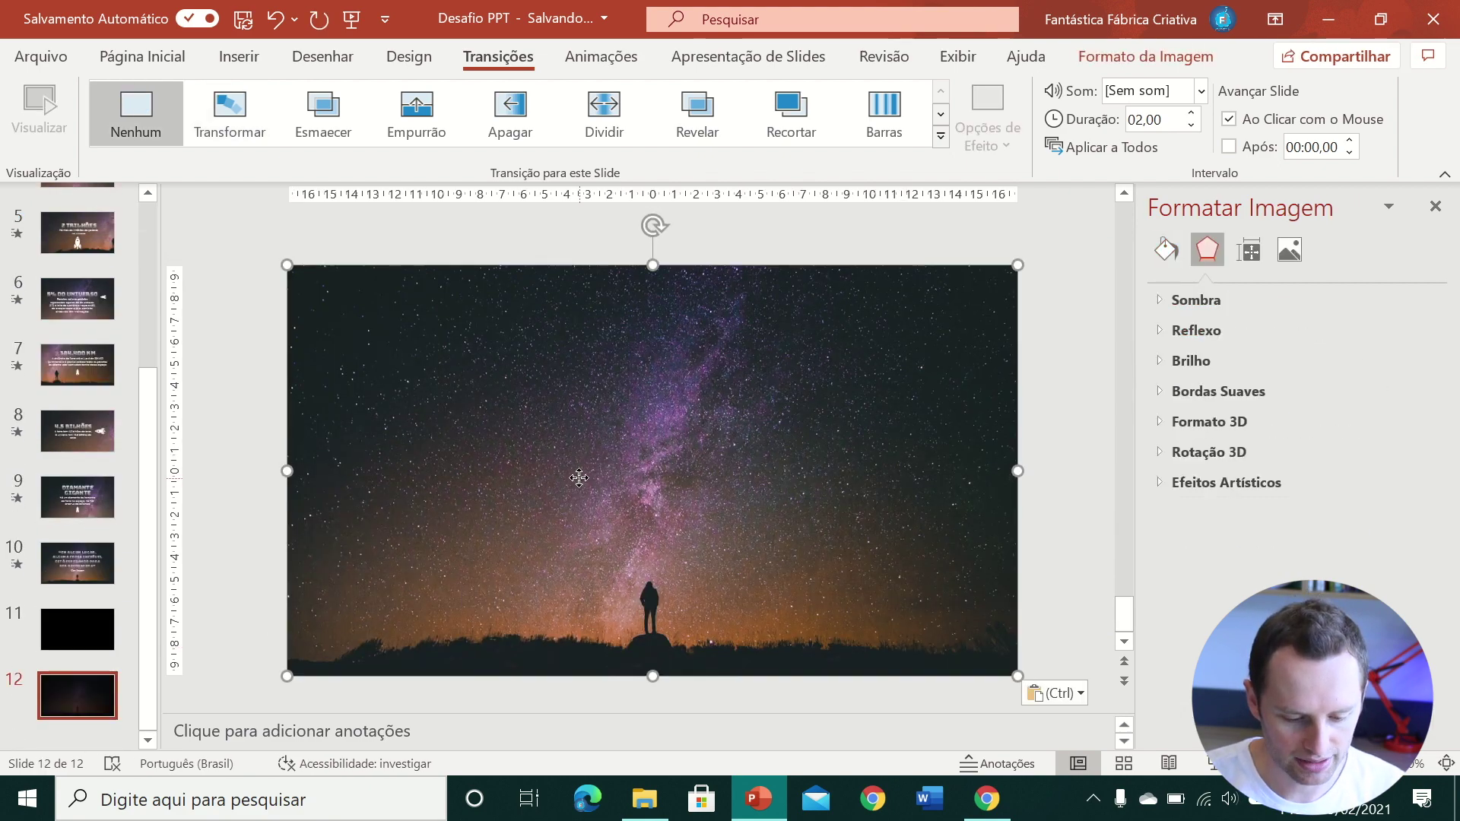
mouse_move(600, 456)
mouse_down()
mouse_move(617, 544)
mouse_move(576, 469)
mouse_up()
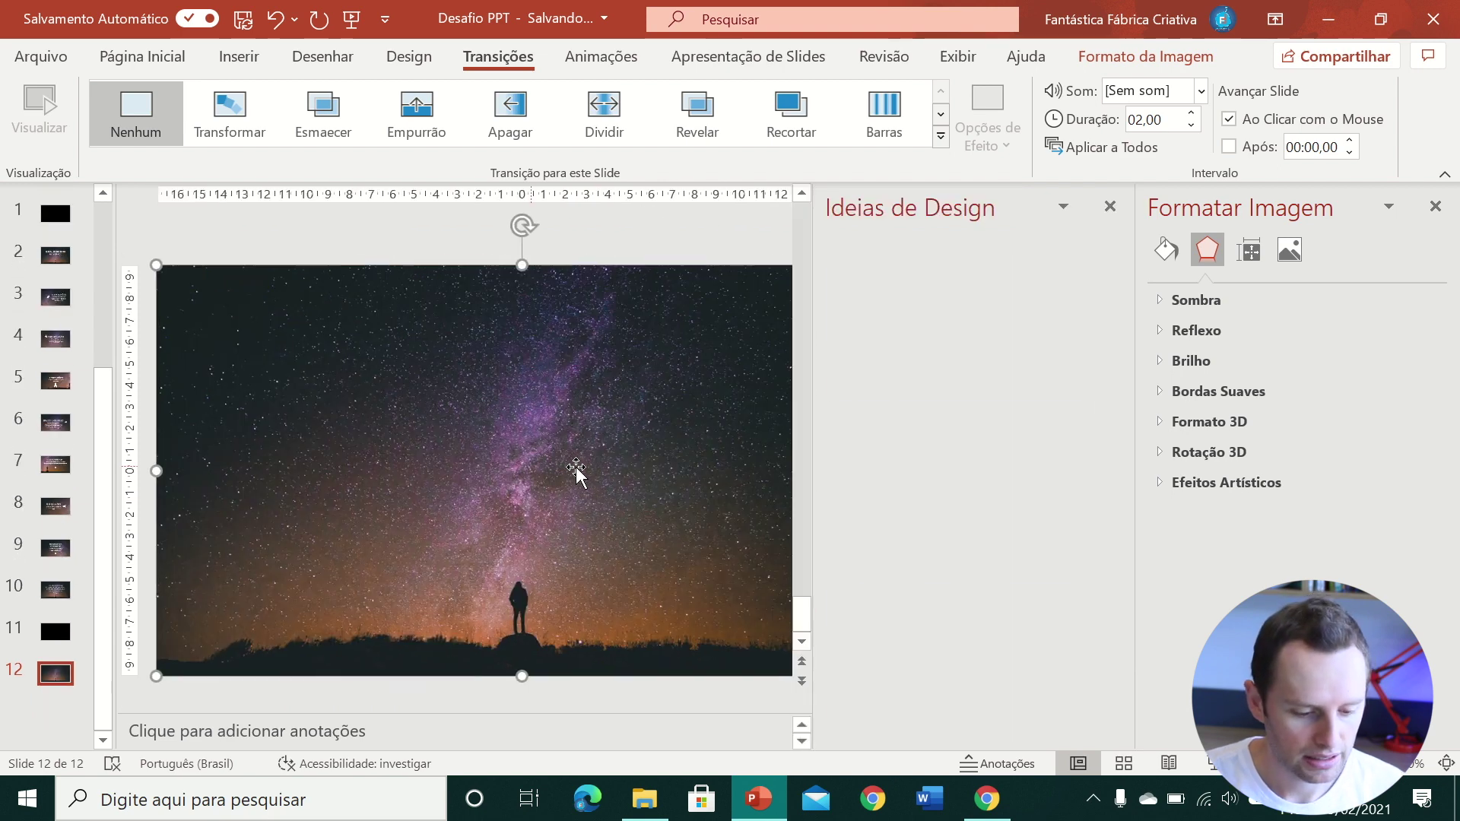
click(58, 615)
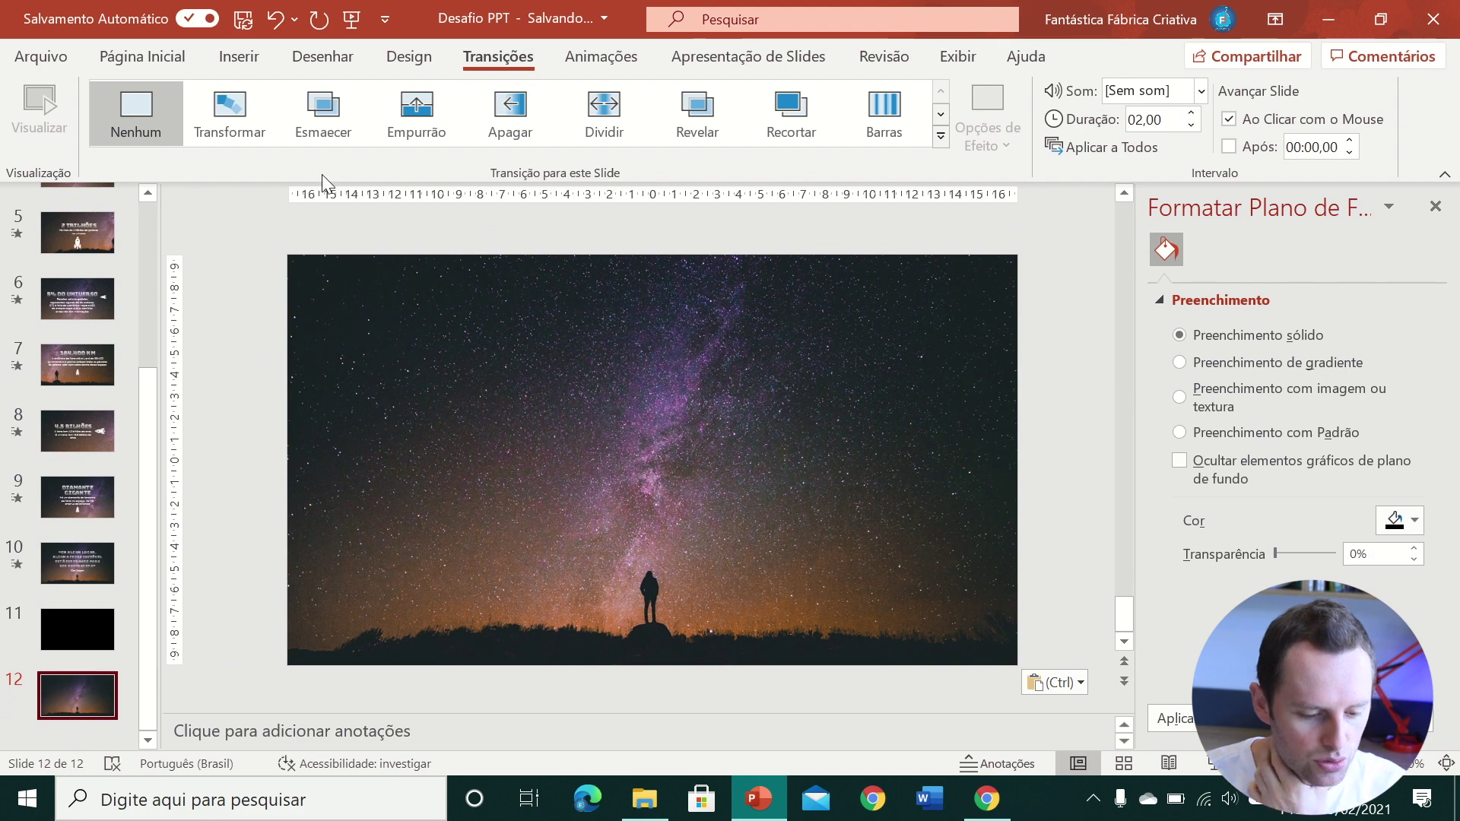
click(228, 110)
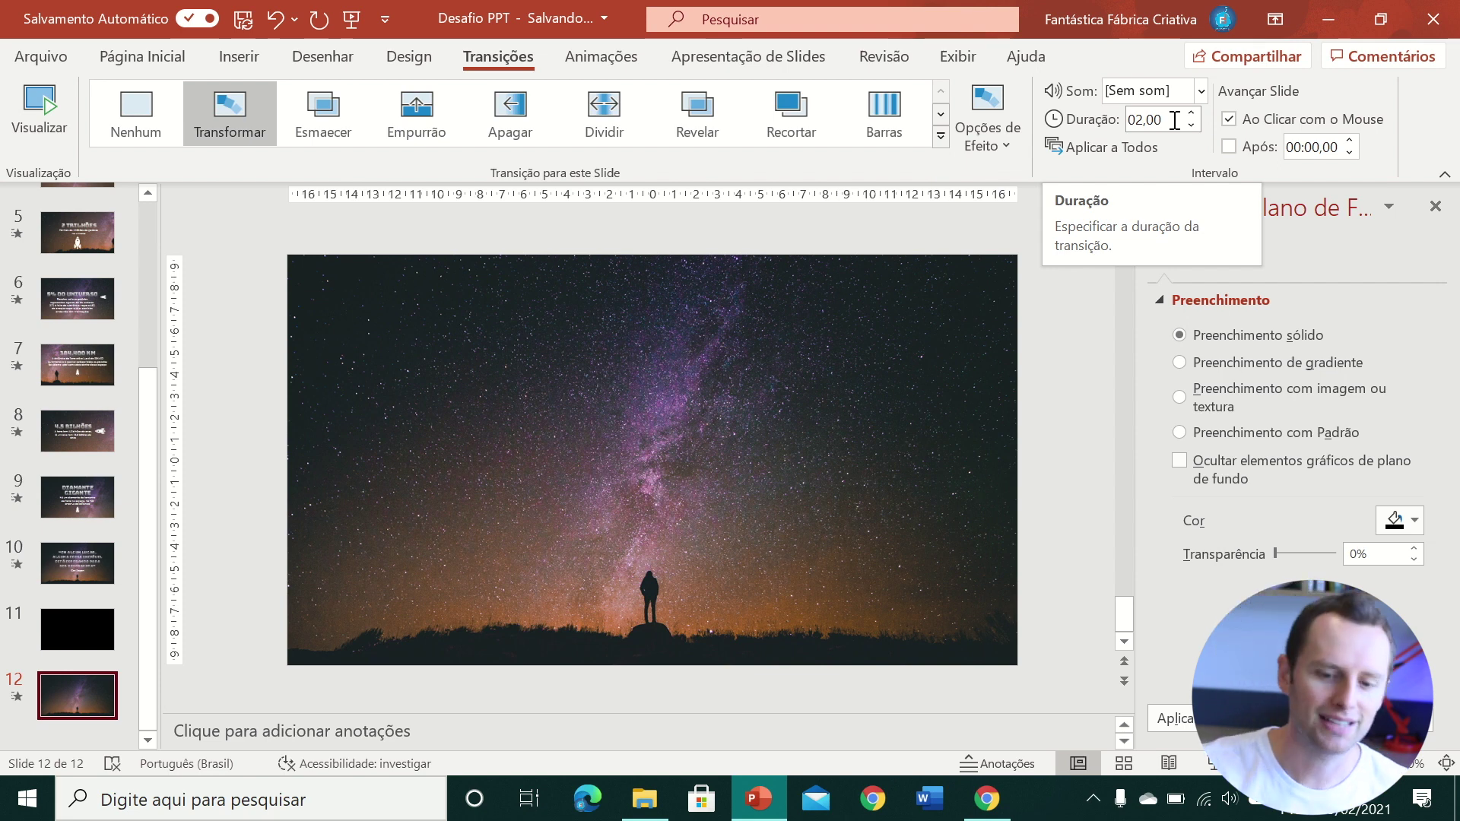
- Lengthen slide 12's Transformar duration from 02,00 to 04,00, checking slide 2's timing
click(1174, 119)
text(04)
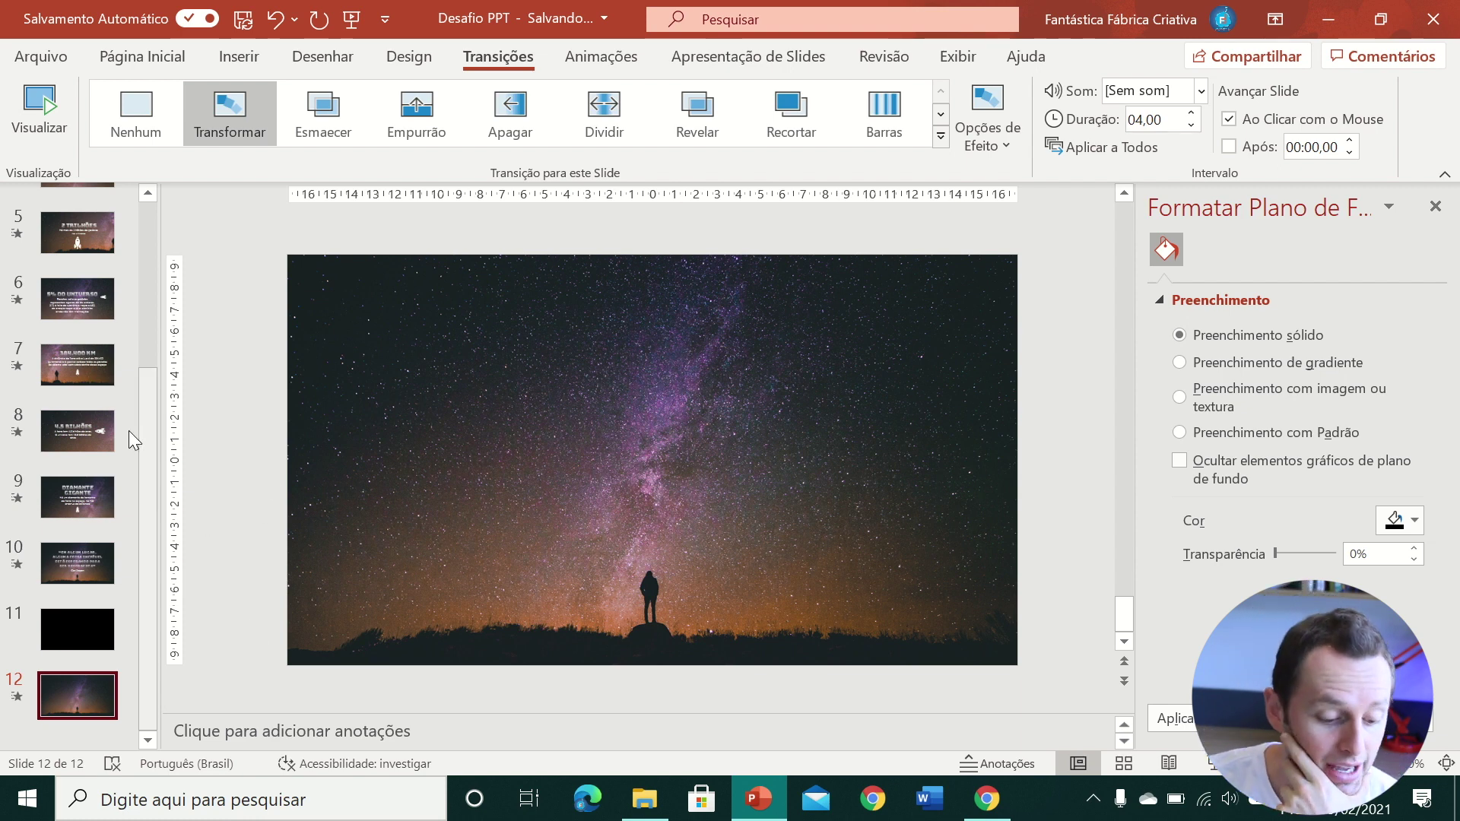
scroll(117, 428, up, 3)
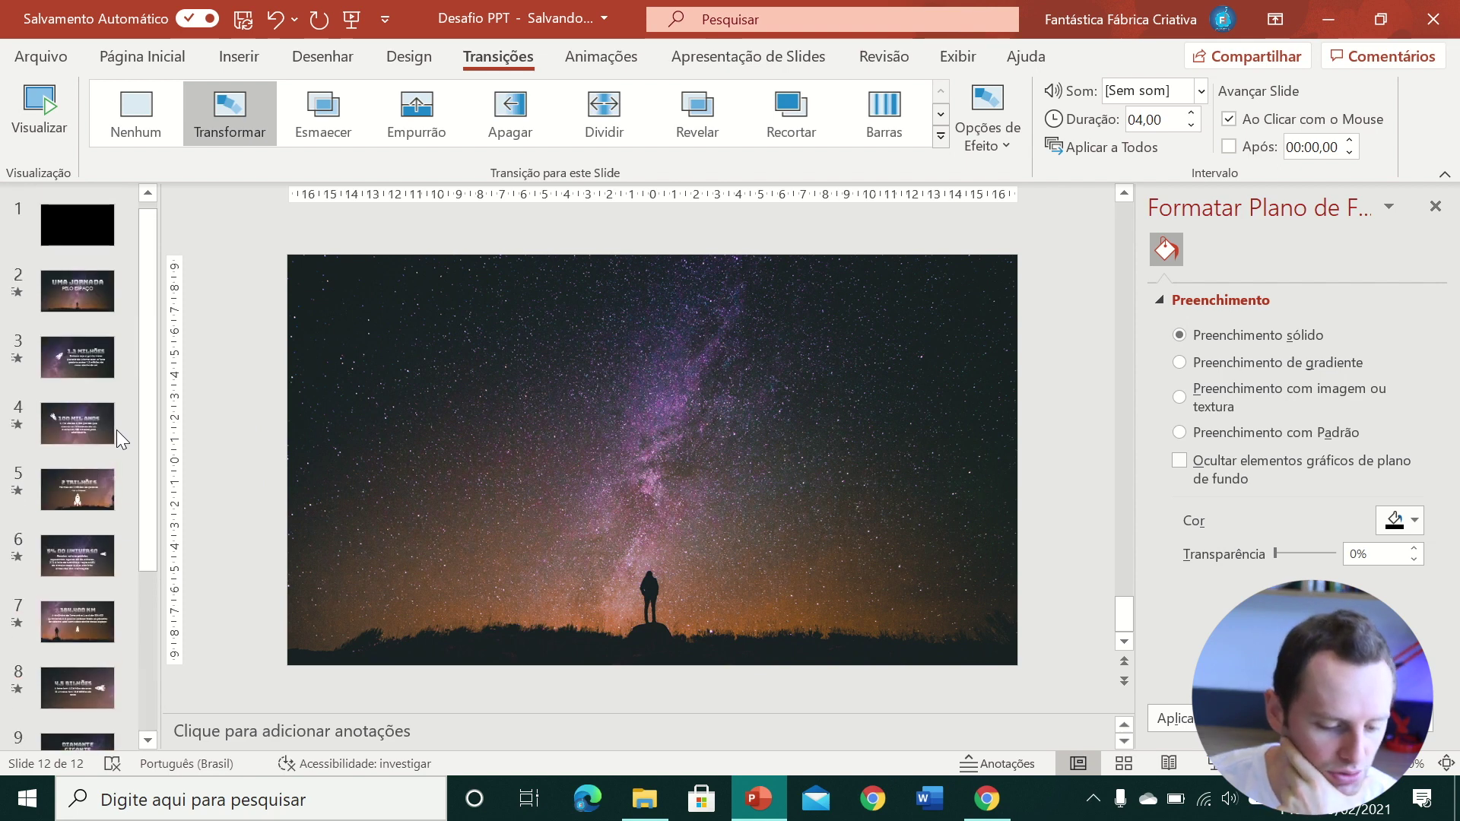
click(65, 283)
scroll(84, 304, down, 5)
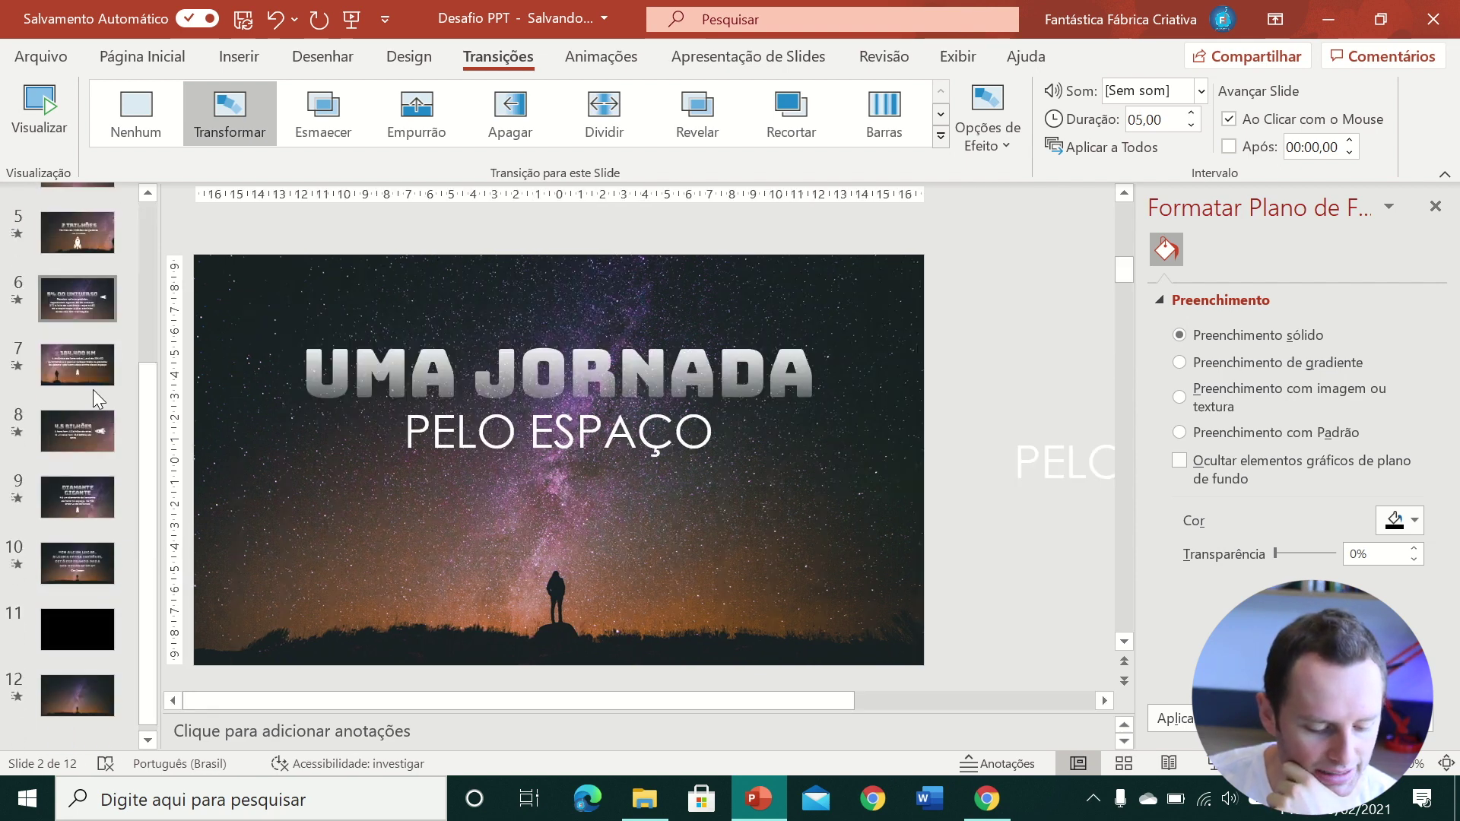
click(89, 692)
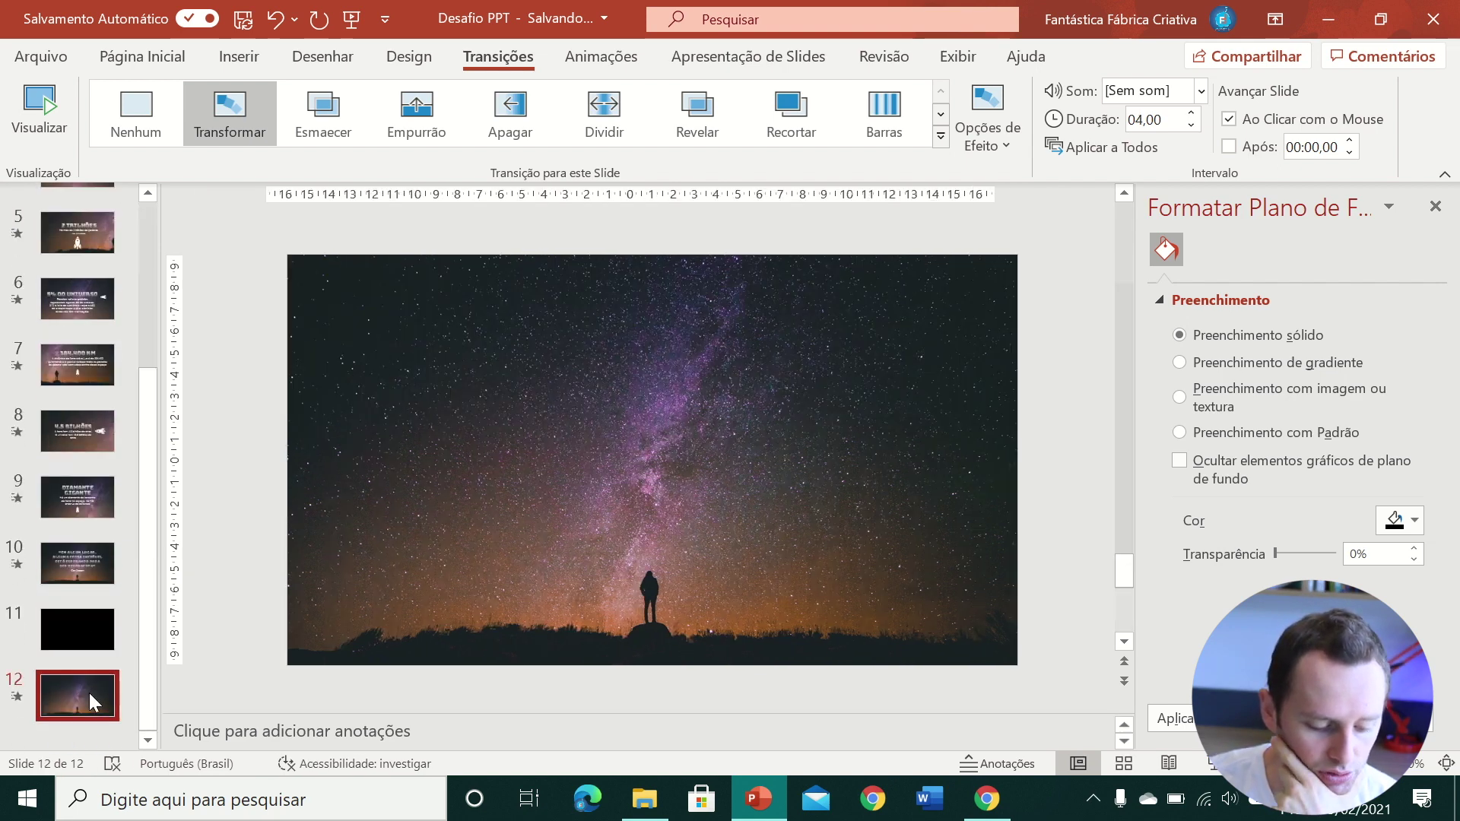
- Add a white, centred UMA JORNADA text box to slide 12
click(239, 58)
click(1015, 114)
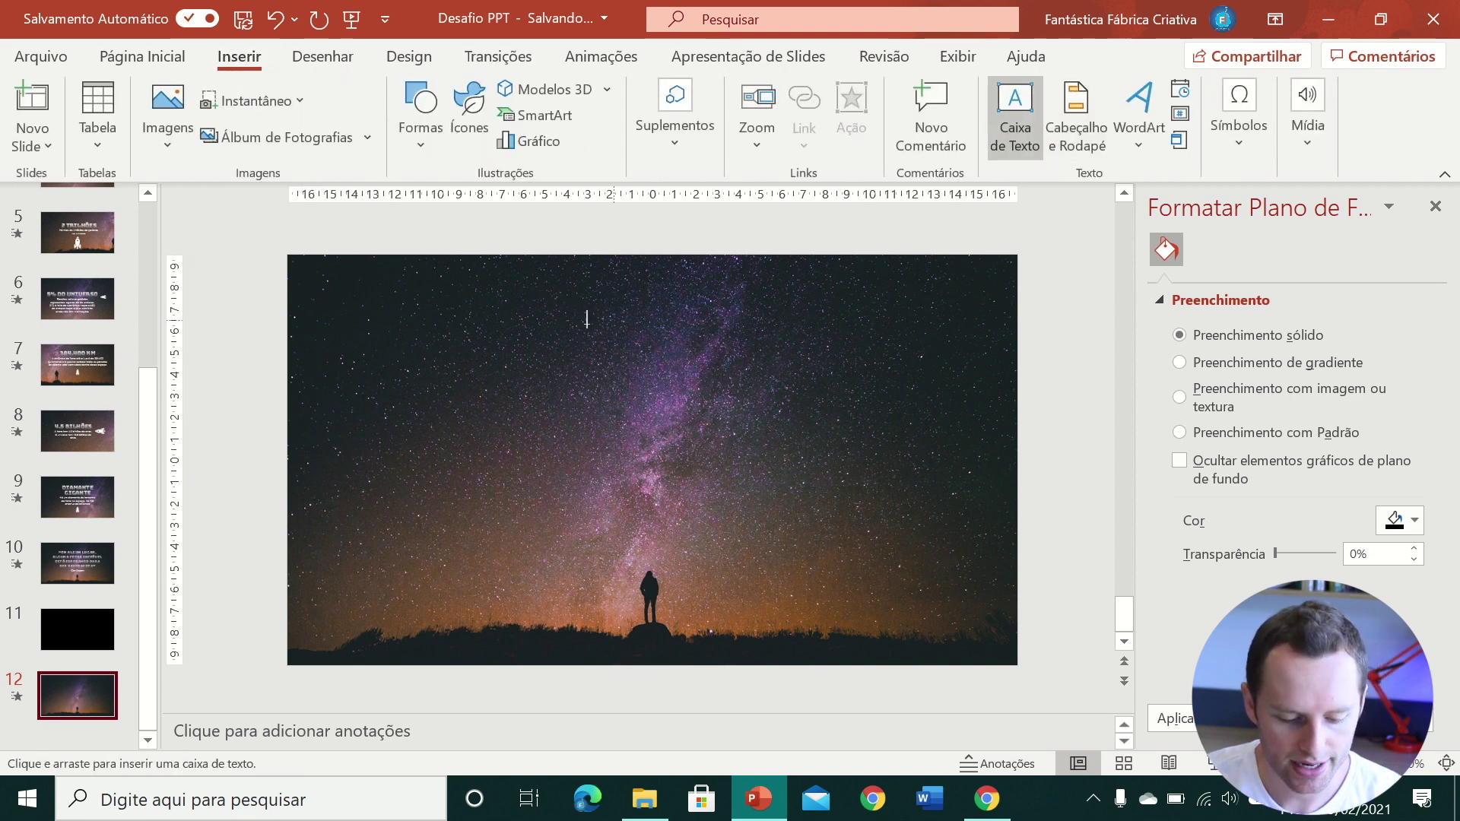
drag(859, 472, 859, 472)
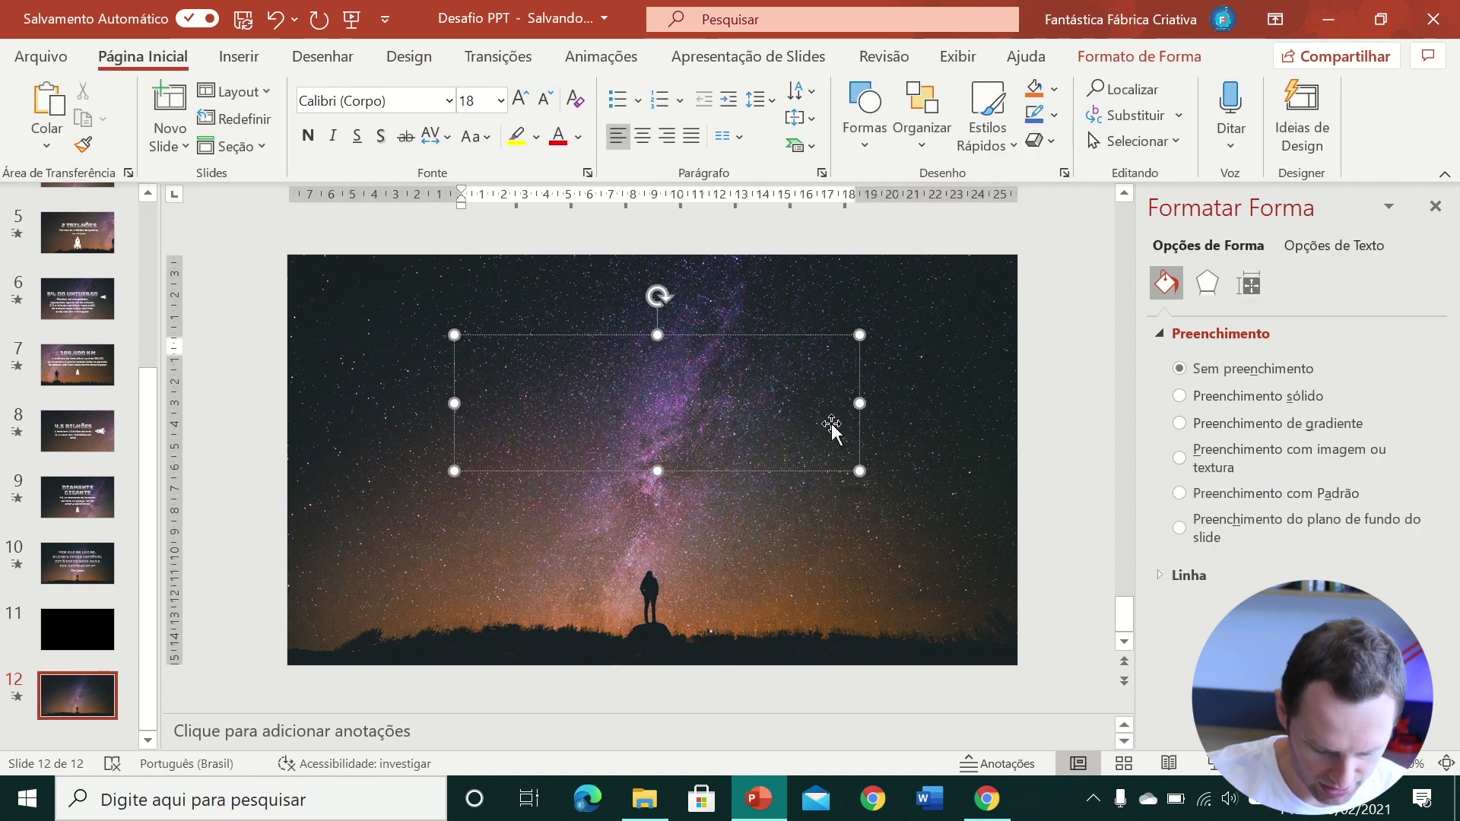
text(UMA JORNADA)
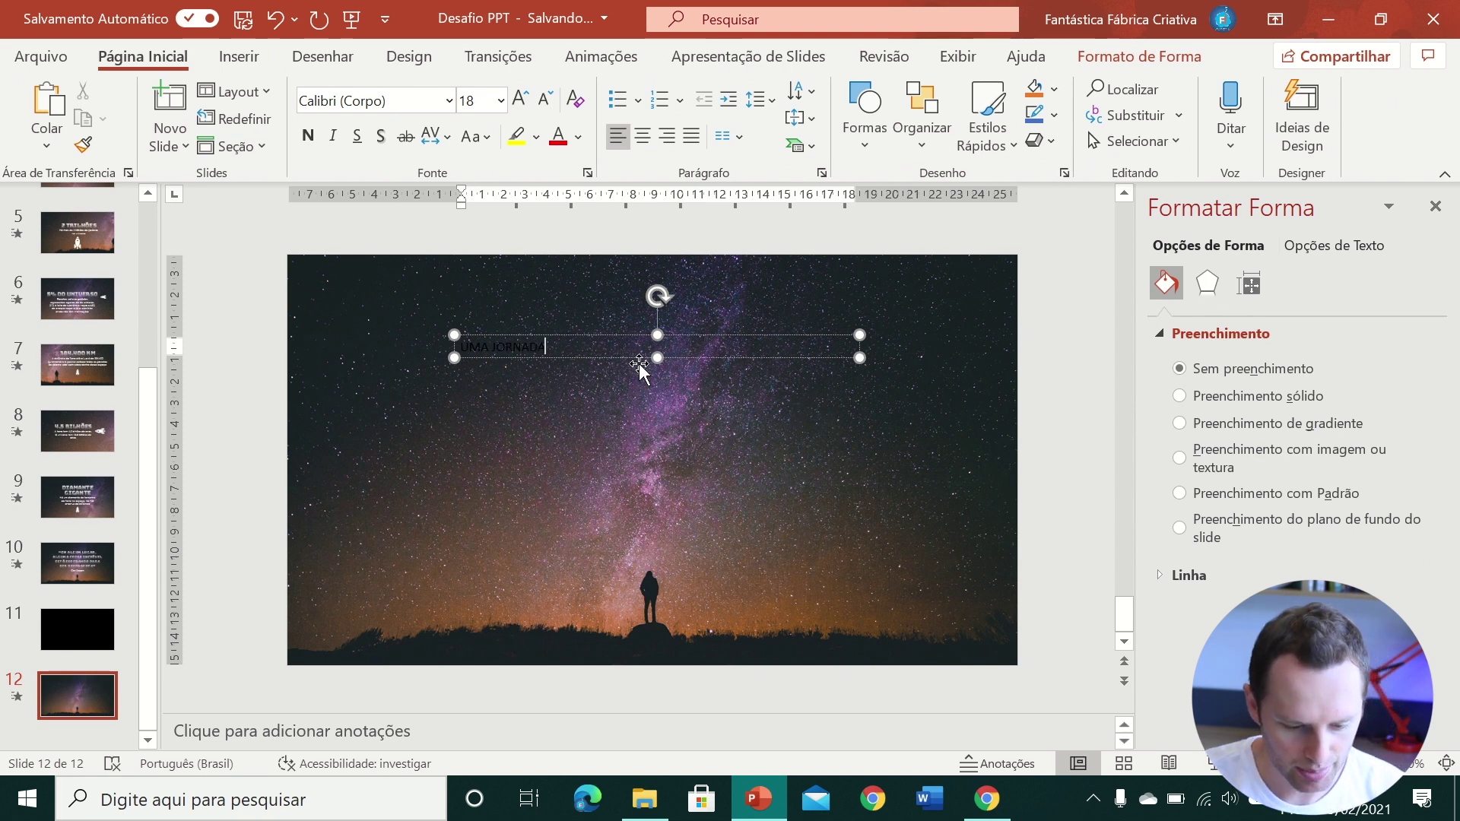
click(606, 338)
click(577, 137)
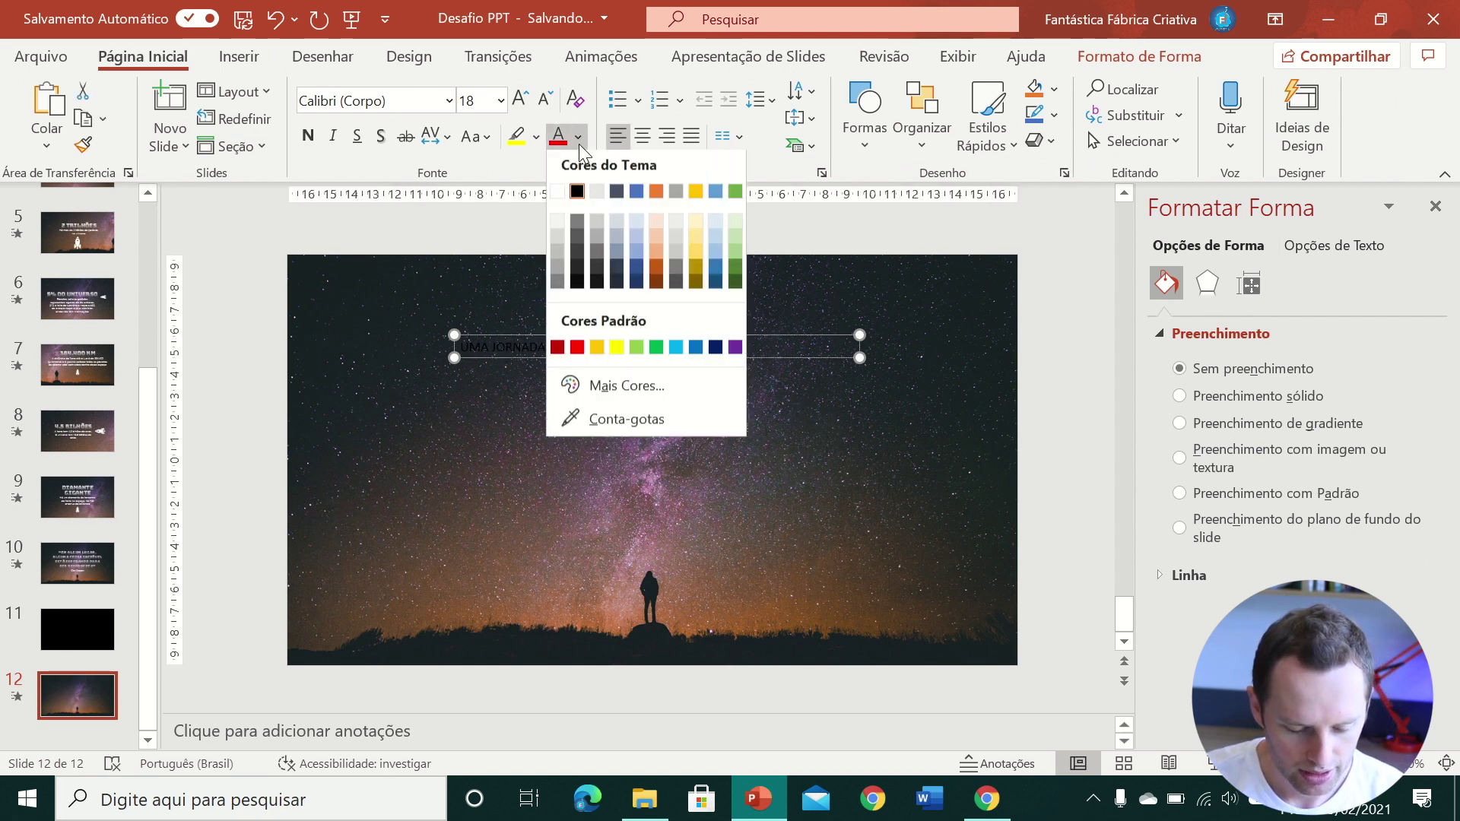
click(571, 194)
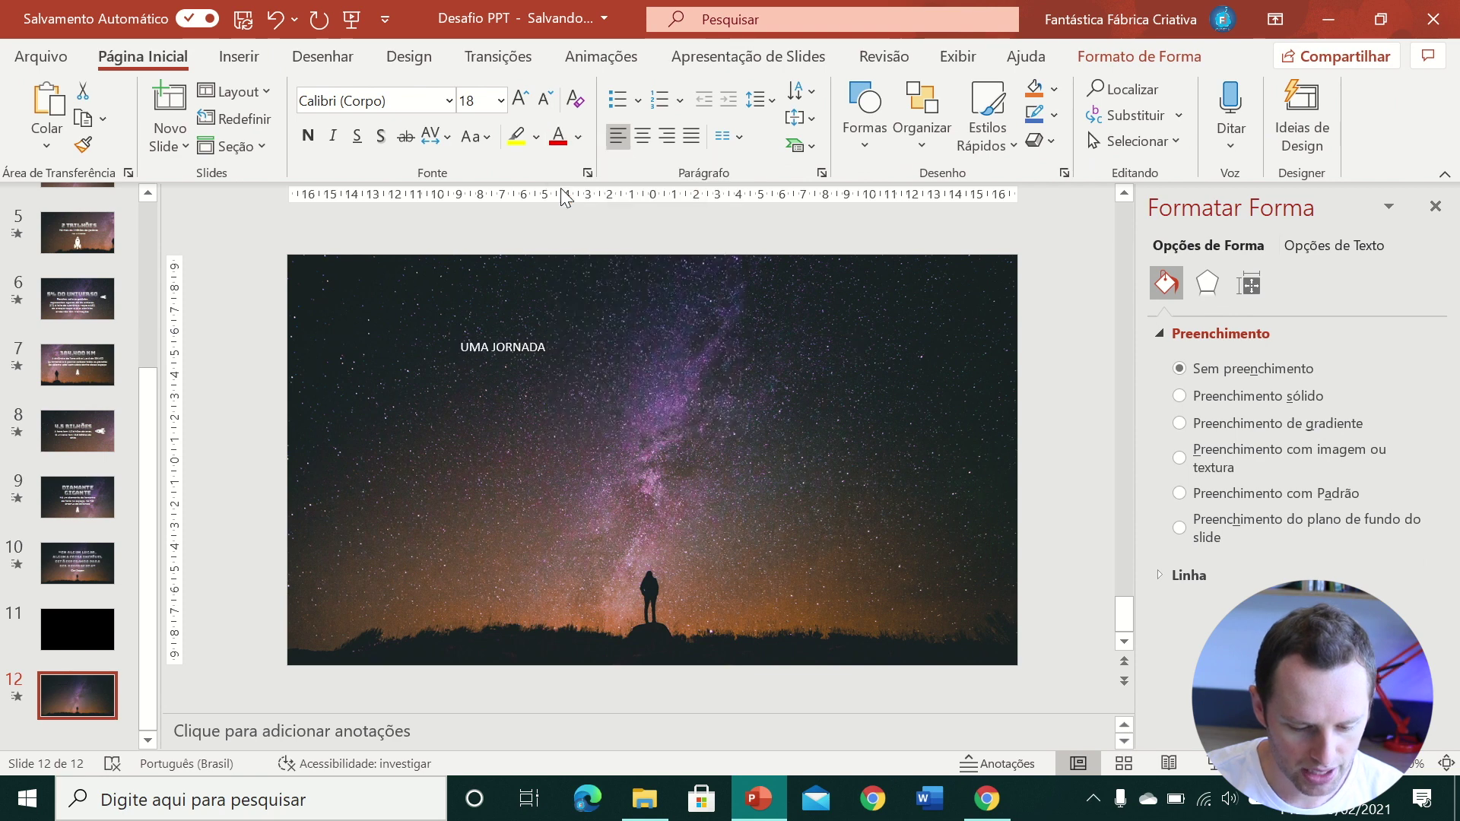
click(642, 137)
- Enlarge the title to size 96 and widen its box to fit one line
click(521, 99)
click(521, 98)
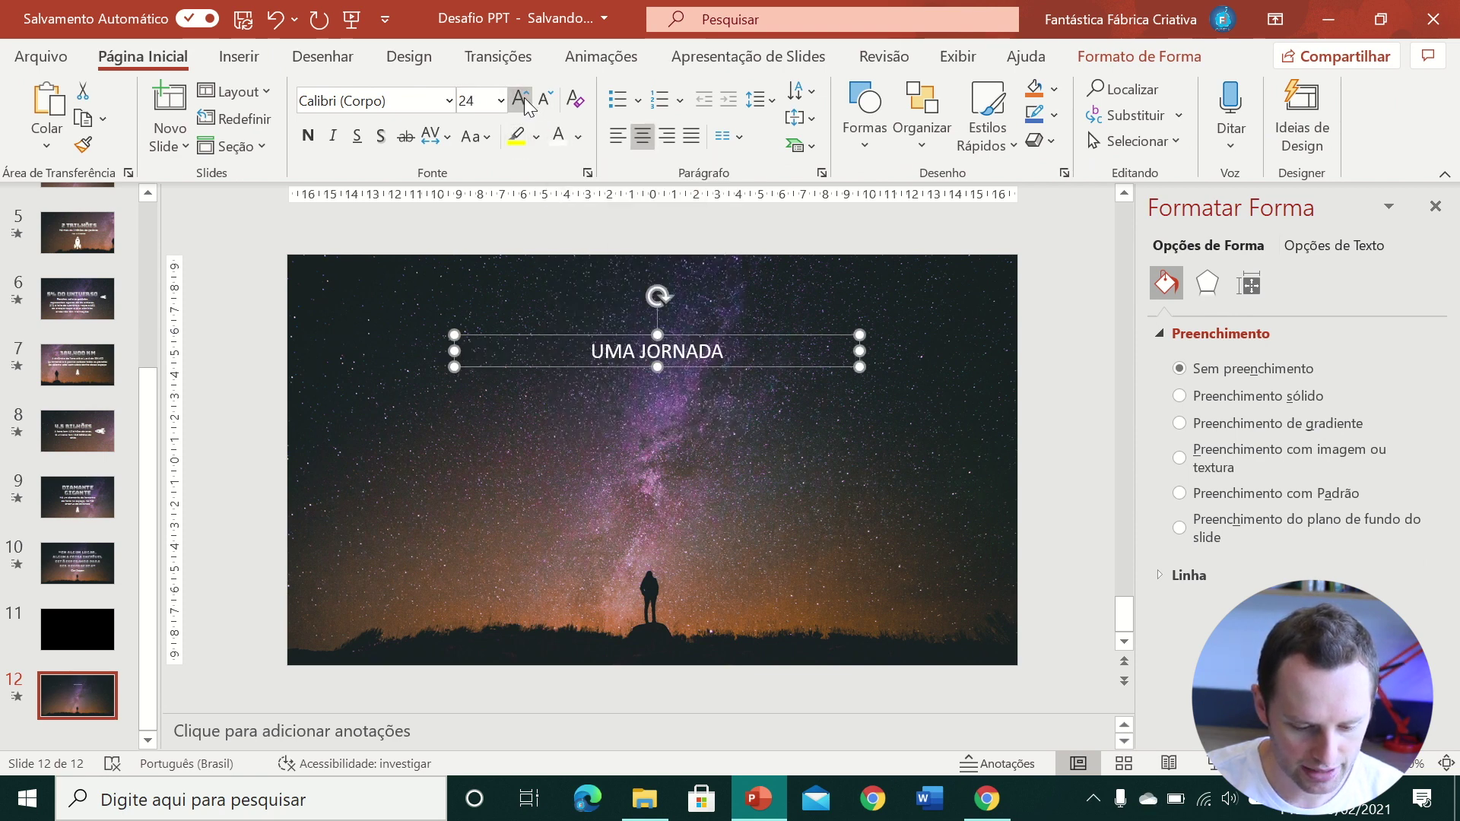
click(523, 99)
click(523, 99)
click(523, 99)
click(523, 99)
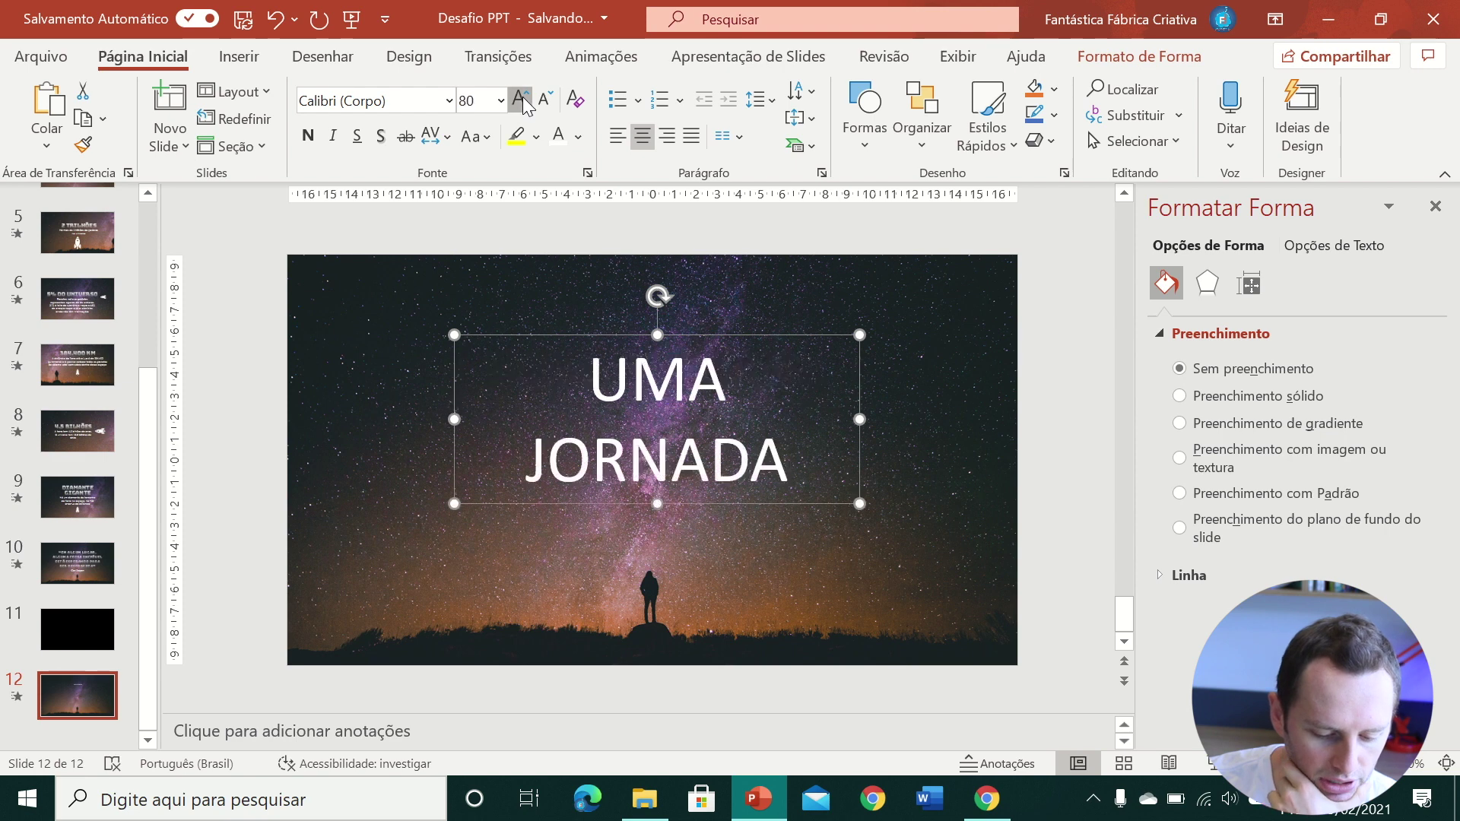
click(521, 98)
click(521, 98)
drag(852, 428, 935, 426)
- Set the title font to Bungee and centre the box horizontally on the slide
click(402, 106)
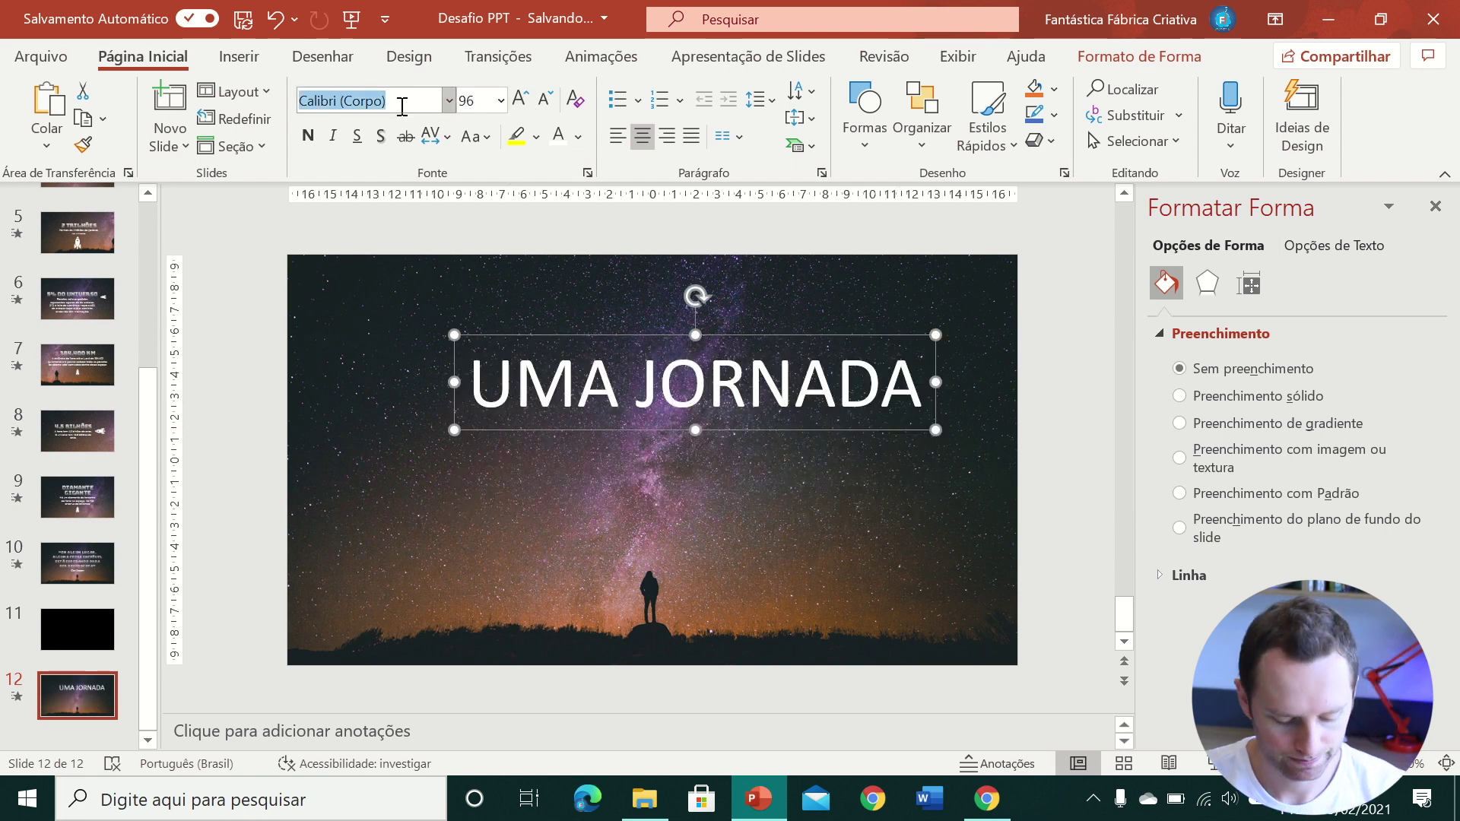
text(Bungee)
key(Return)
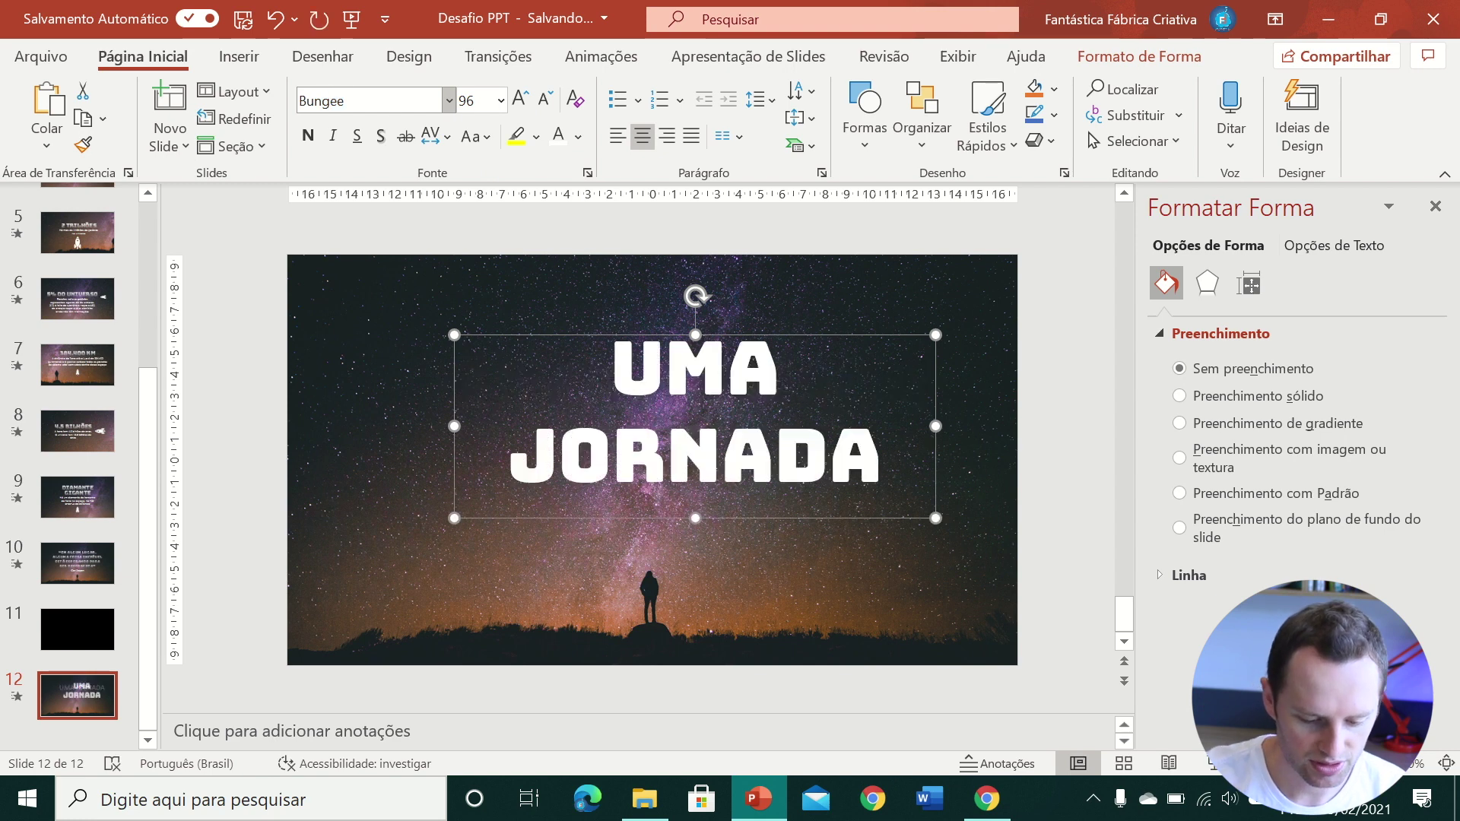
drag(454, 428, 349, 426)
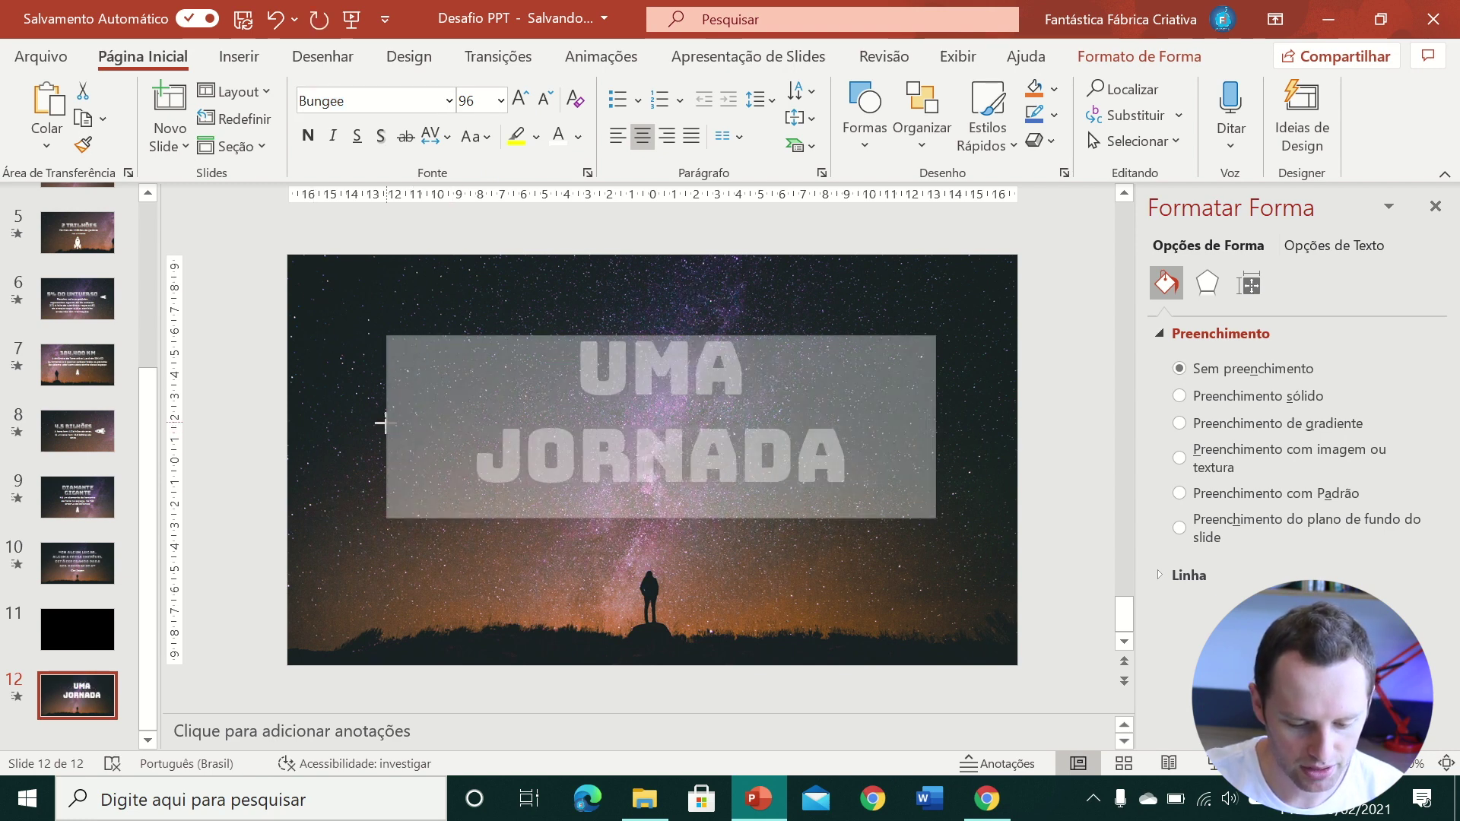
drag(849, 334, 857, 335)
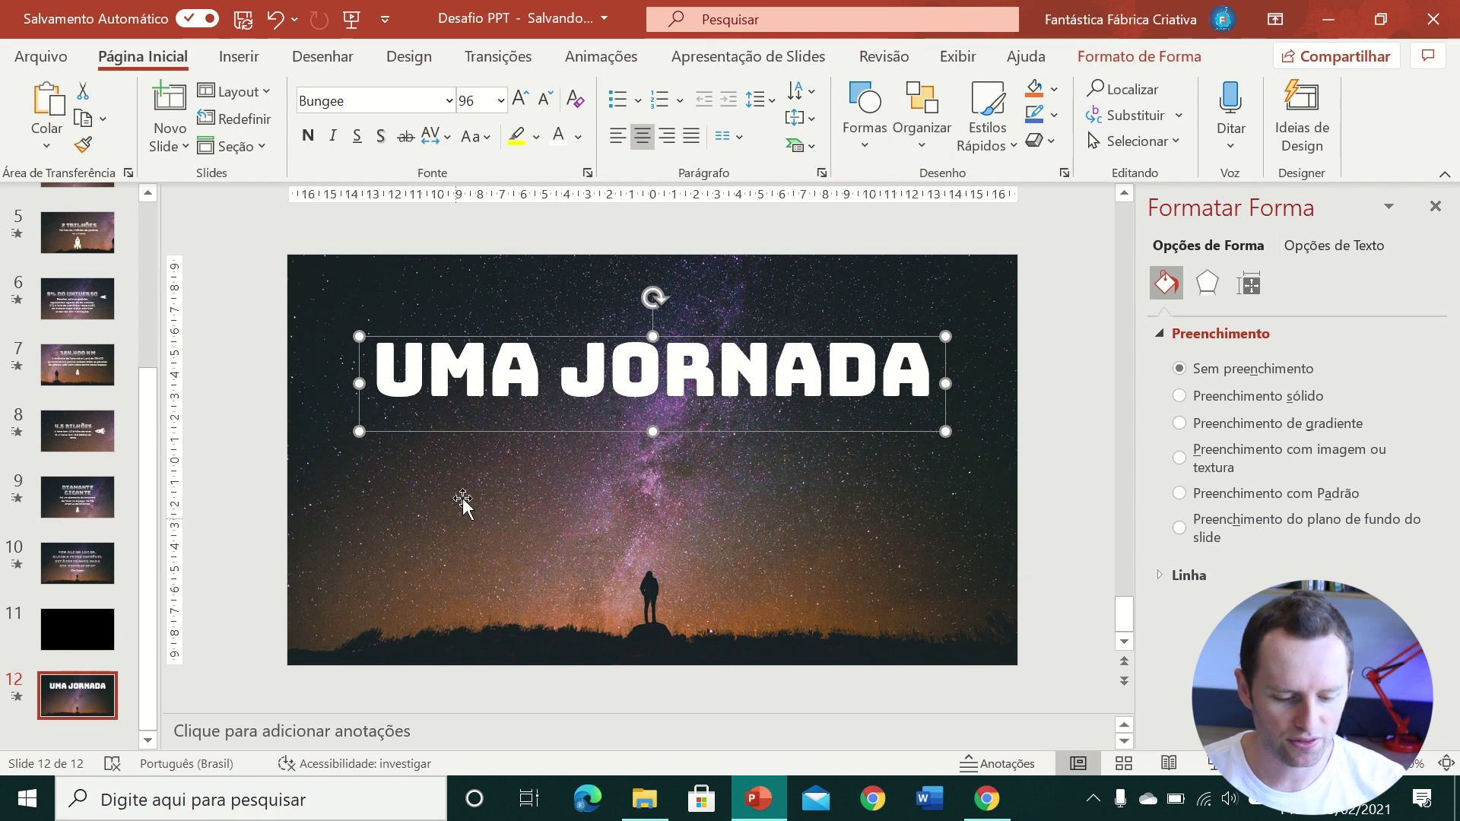
- Give the UMA JORNADA title letters a gradient fill and remove an extra gradient stop
click(1107, 68)
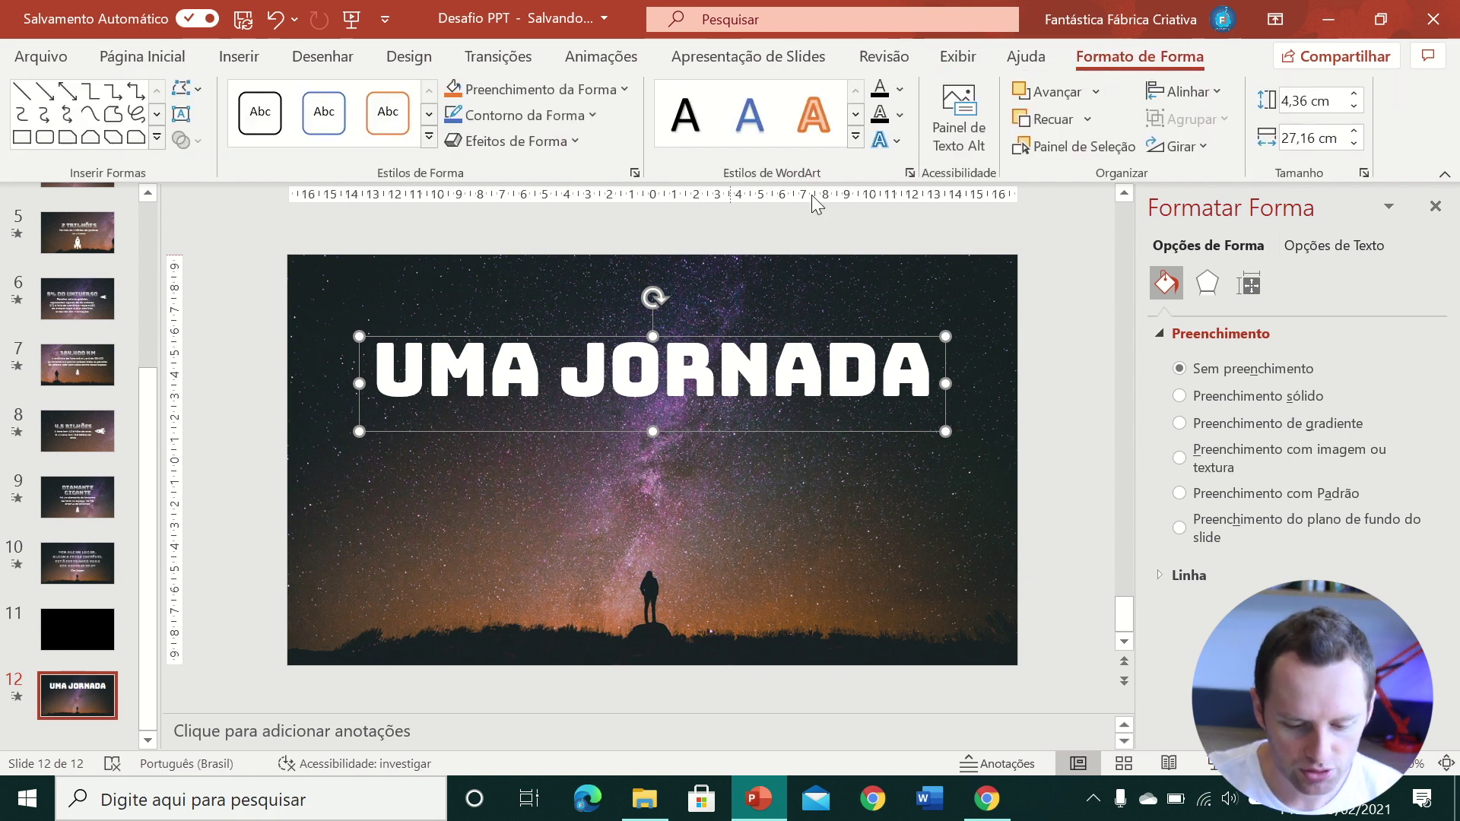
click(900, 91)
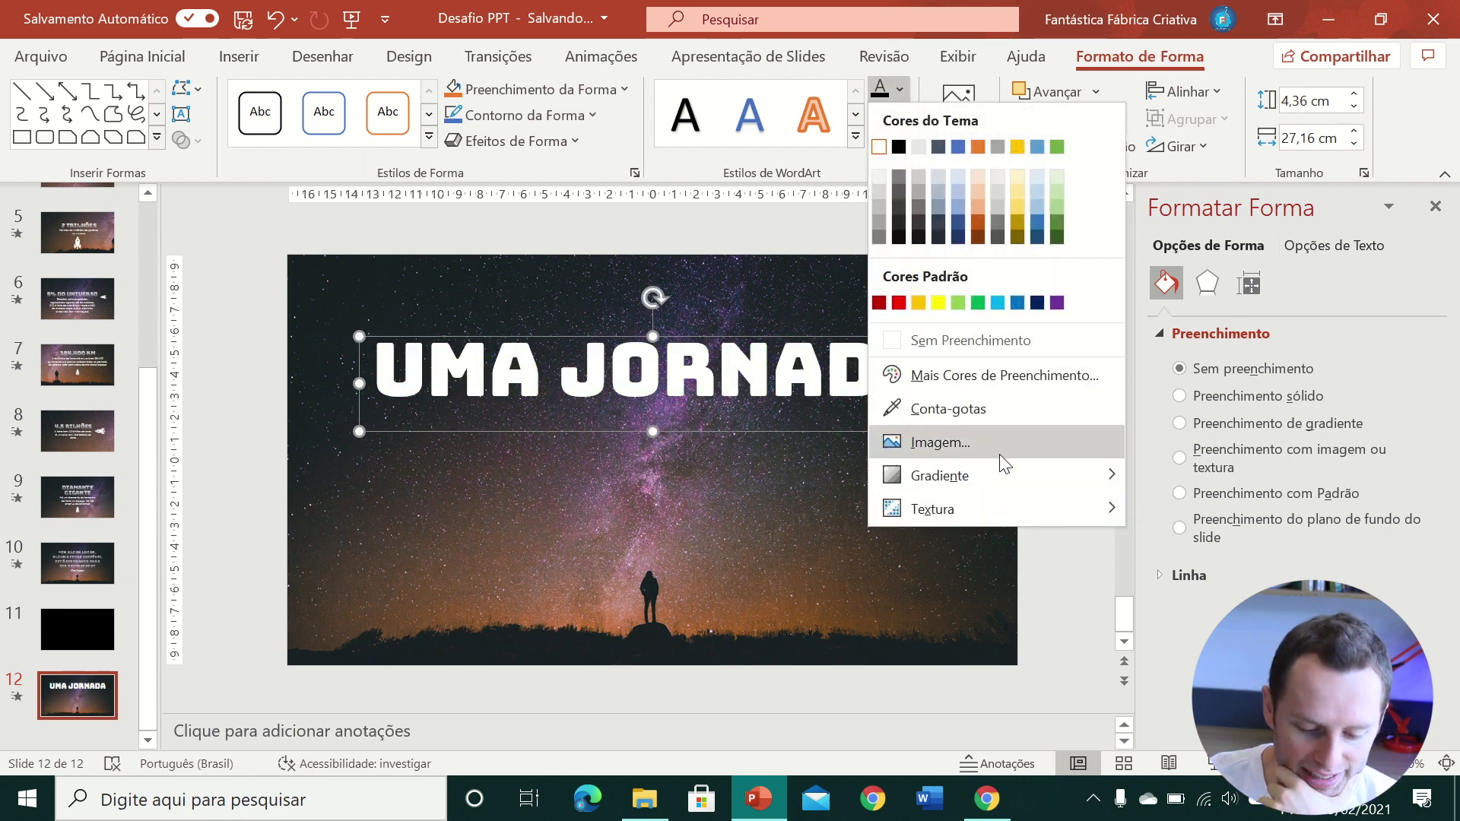
mouse_move(993, 475)
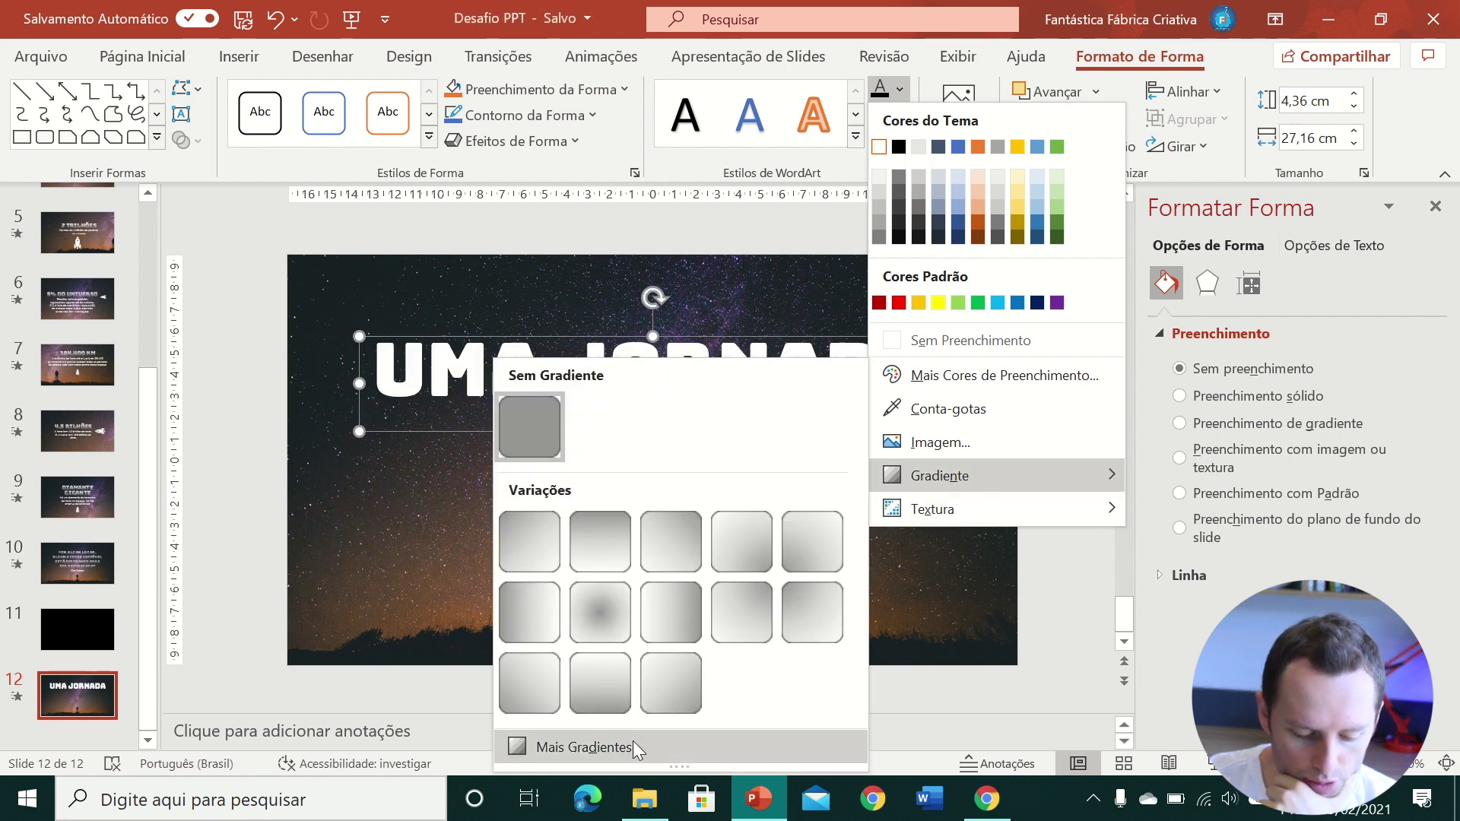
click(634, 747)
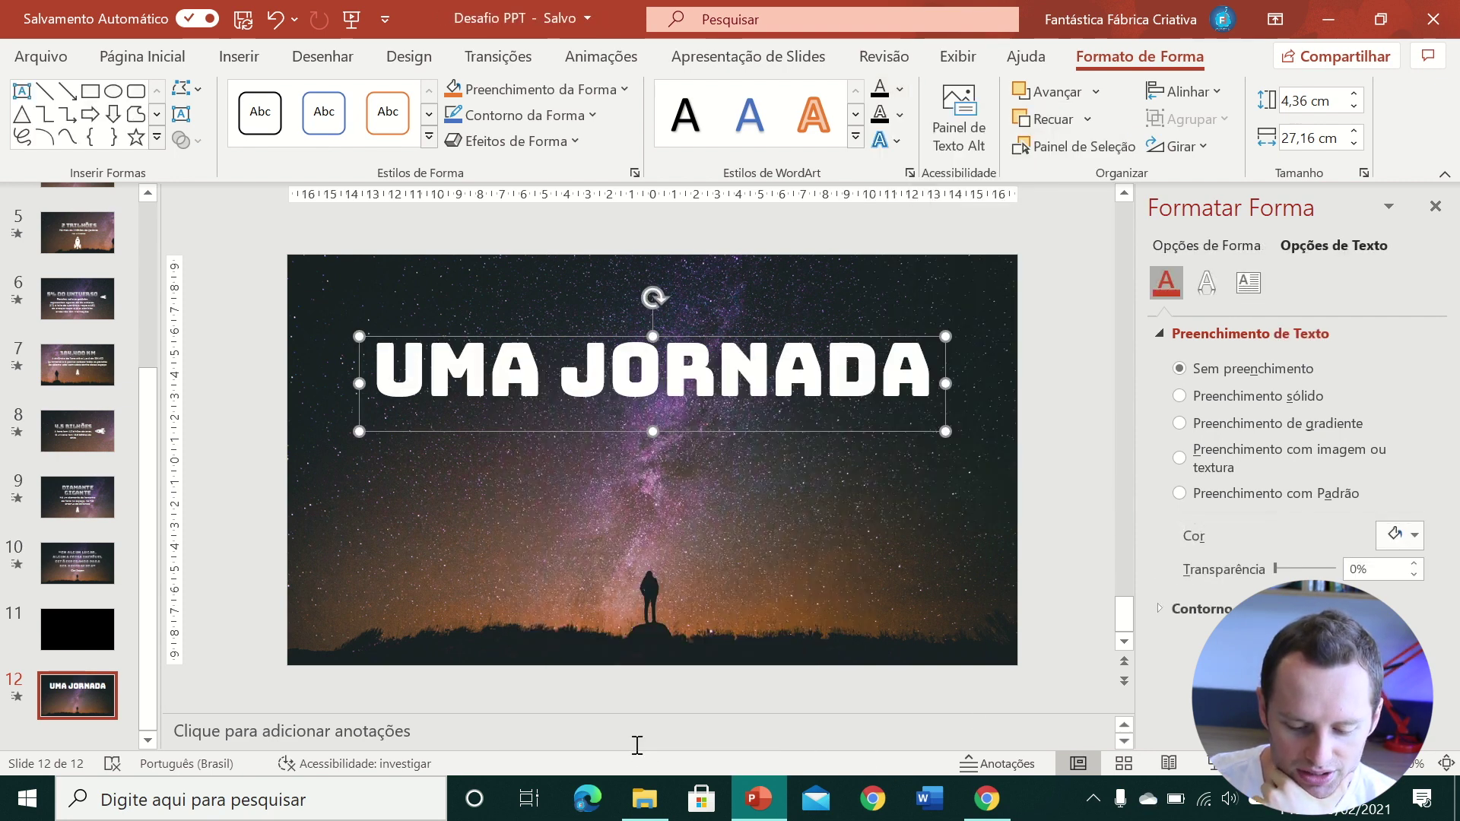
click(1267, 426)
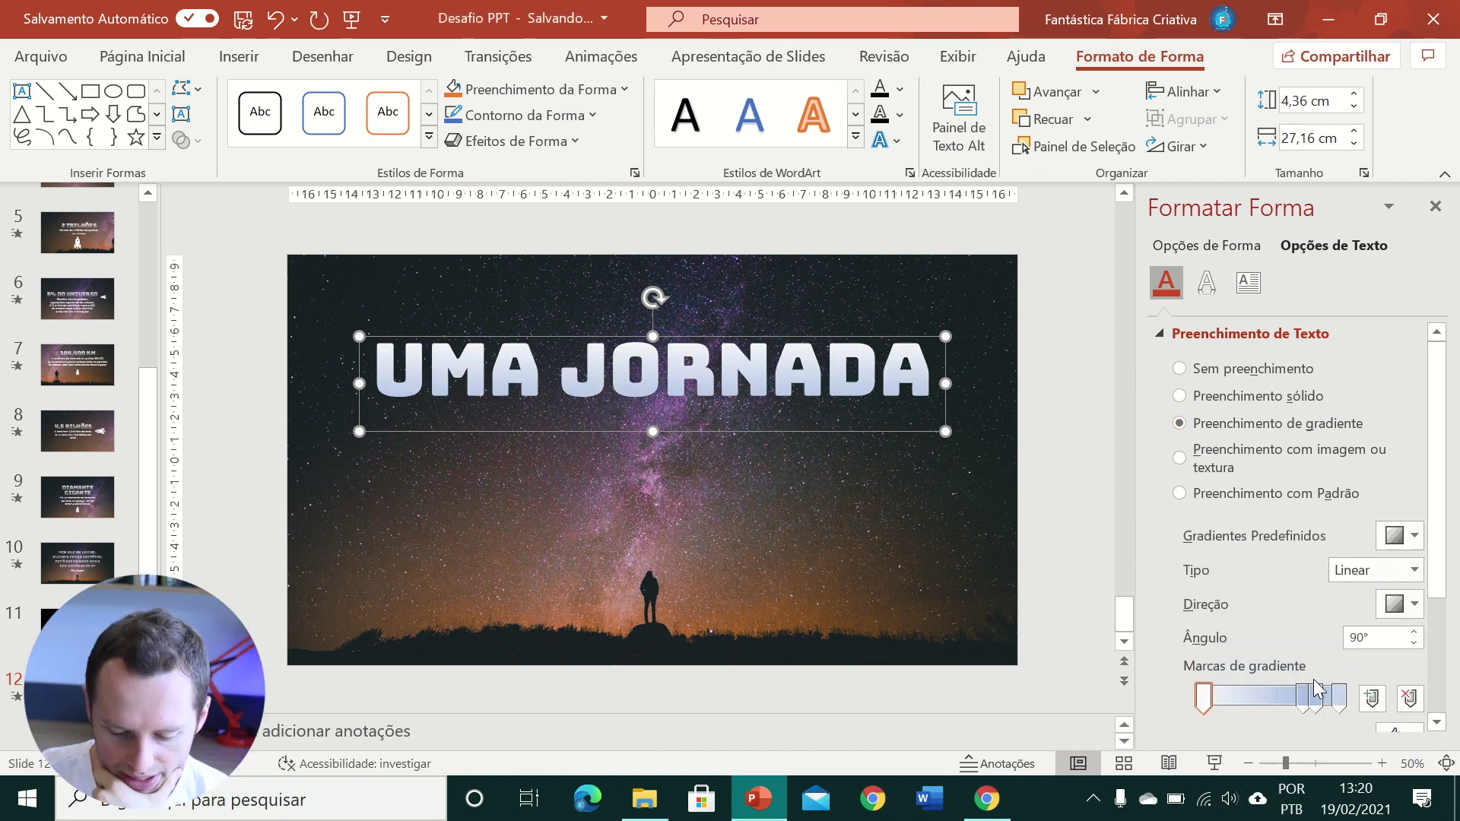
scroll(1366, 577, down, 2)
click(1303, 516)
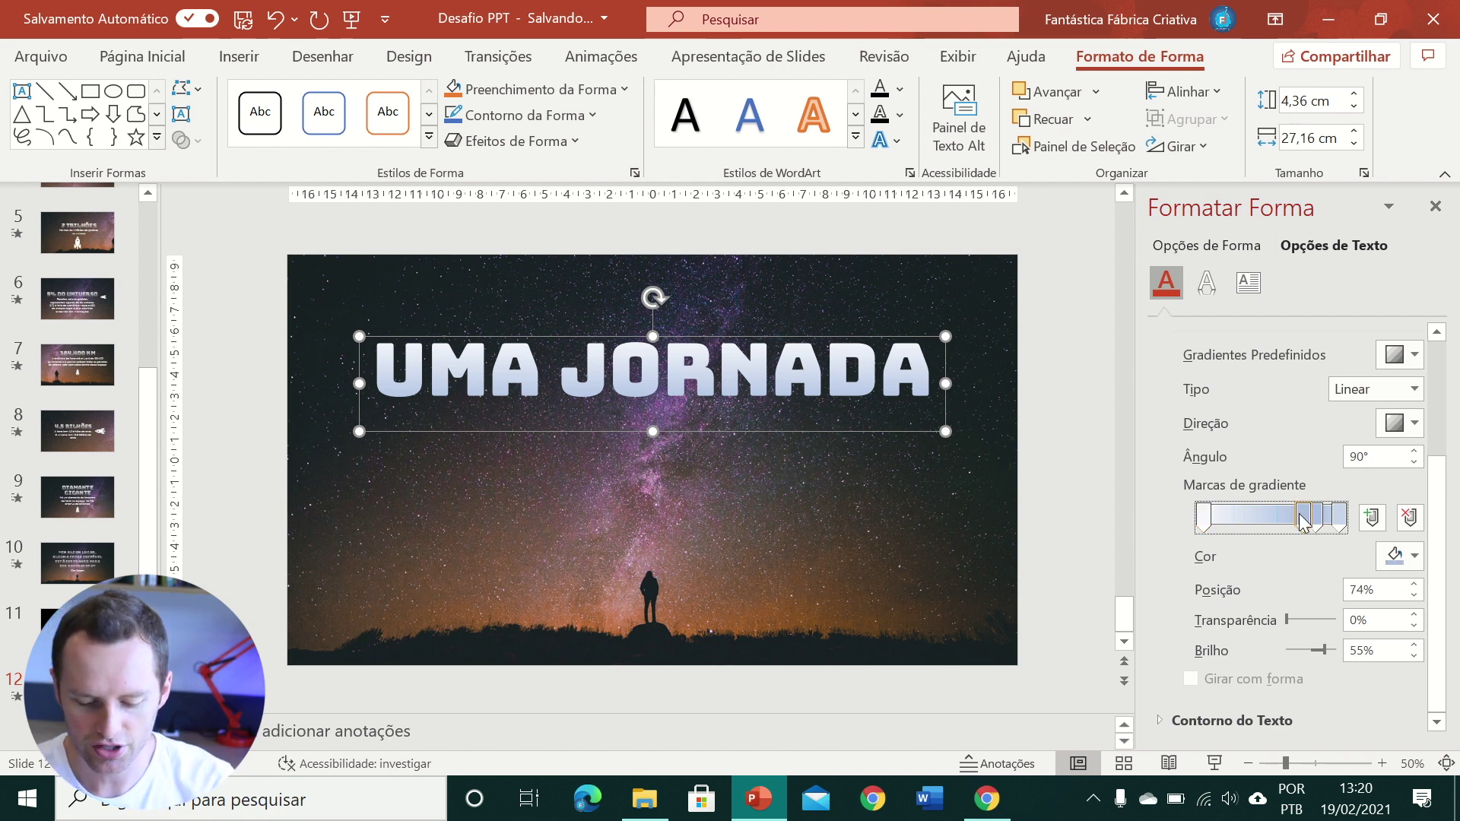
click(1312, 521)
drag(1313, 523, 1168, 548)
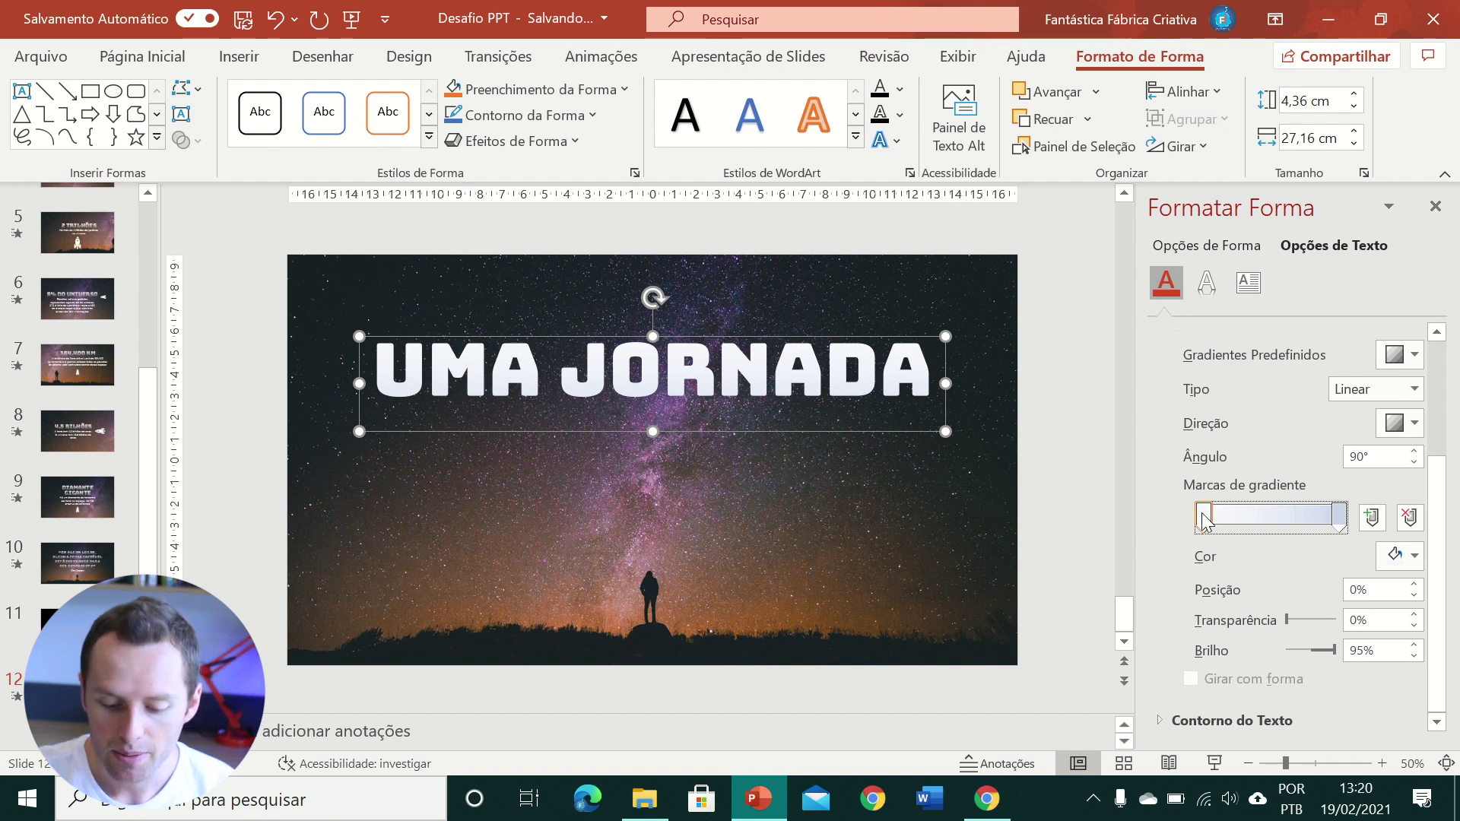
- Make the left, middle and end gradient stops white, adding a new middle stop
mouse_move(1203, 517)
mouse_down()
mouse_move(1283, 517)
mouse_move(1184, 532)
mouse_up()
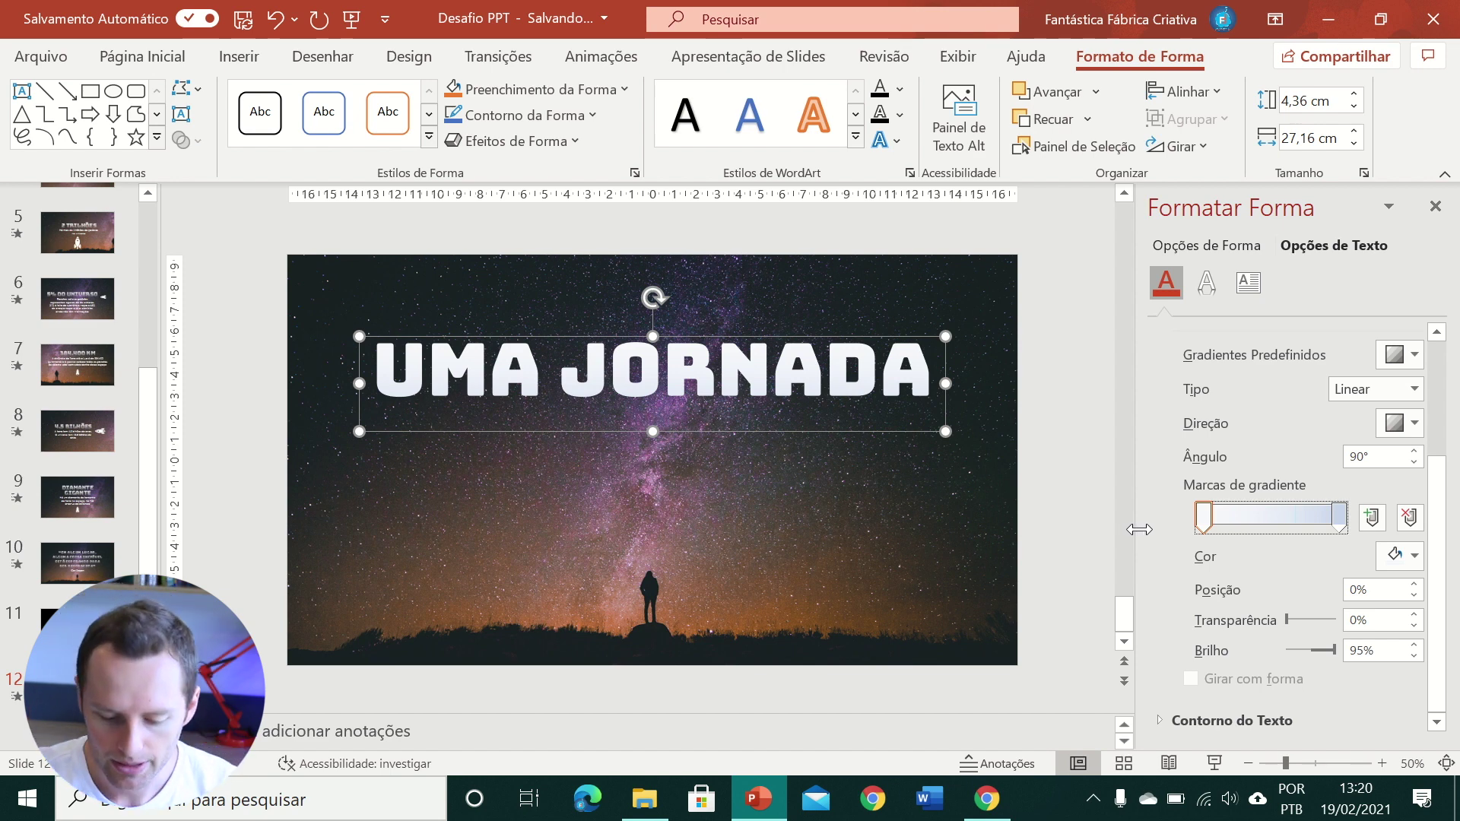
click(1396, 558)
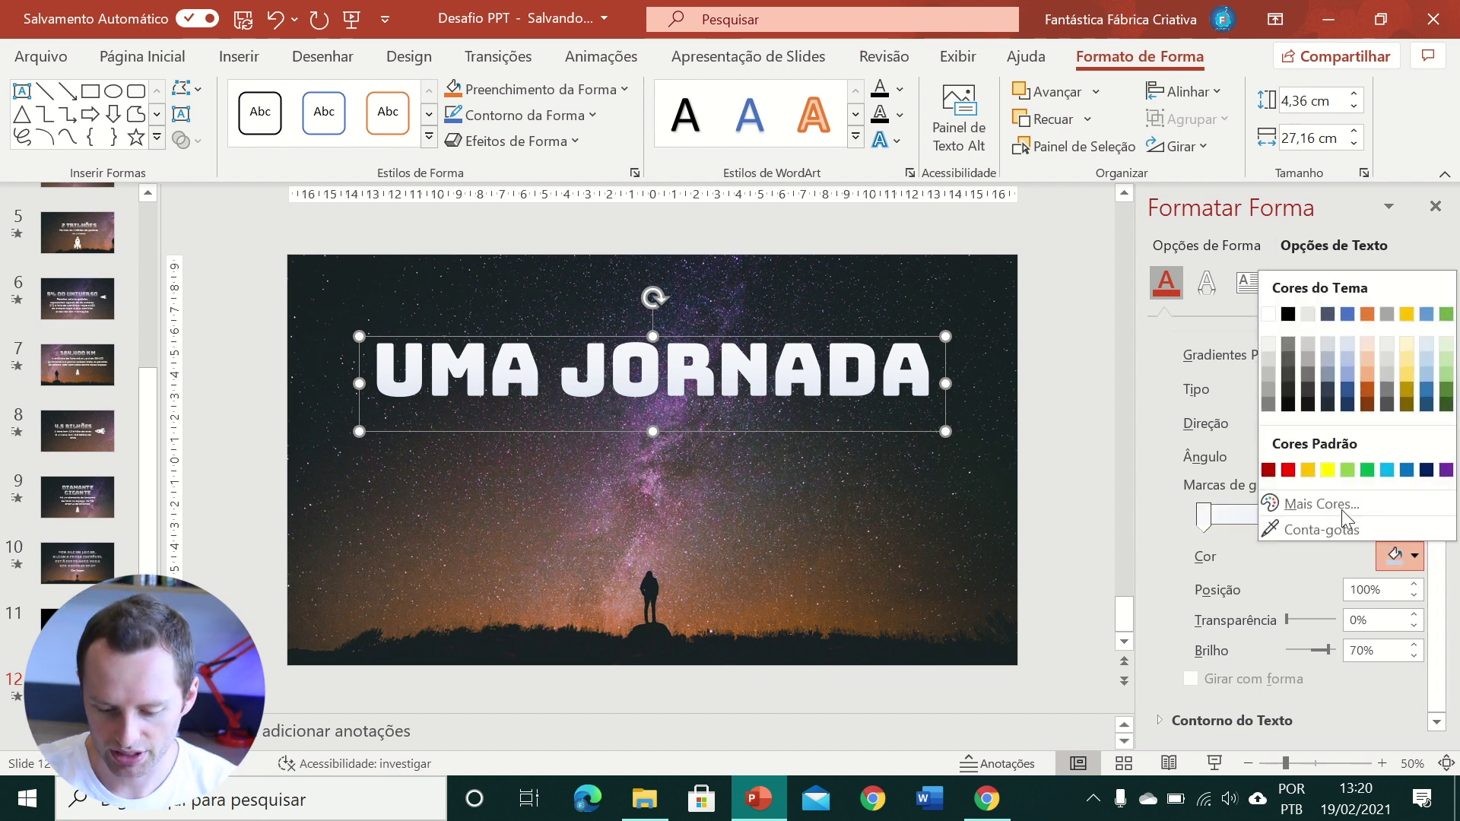
click(1288, 359)
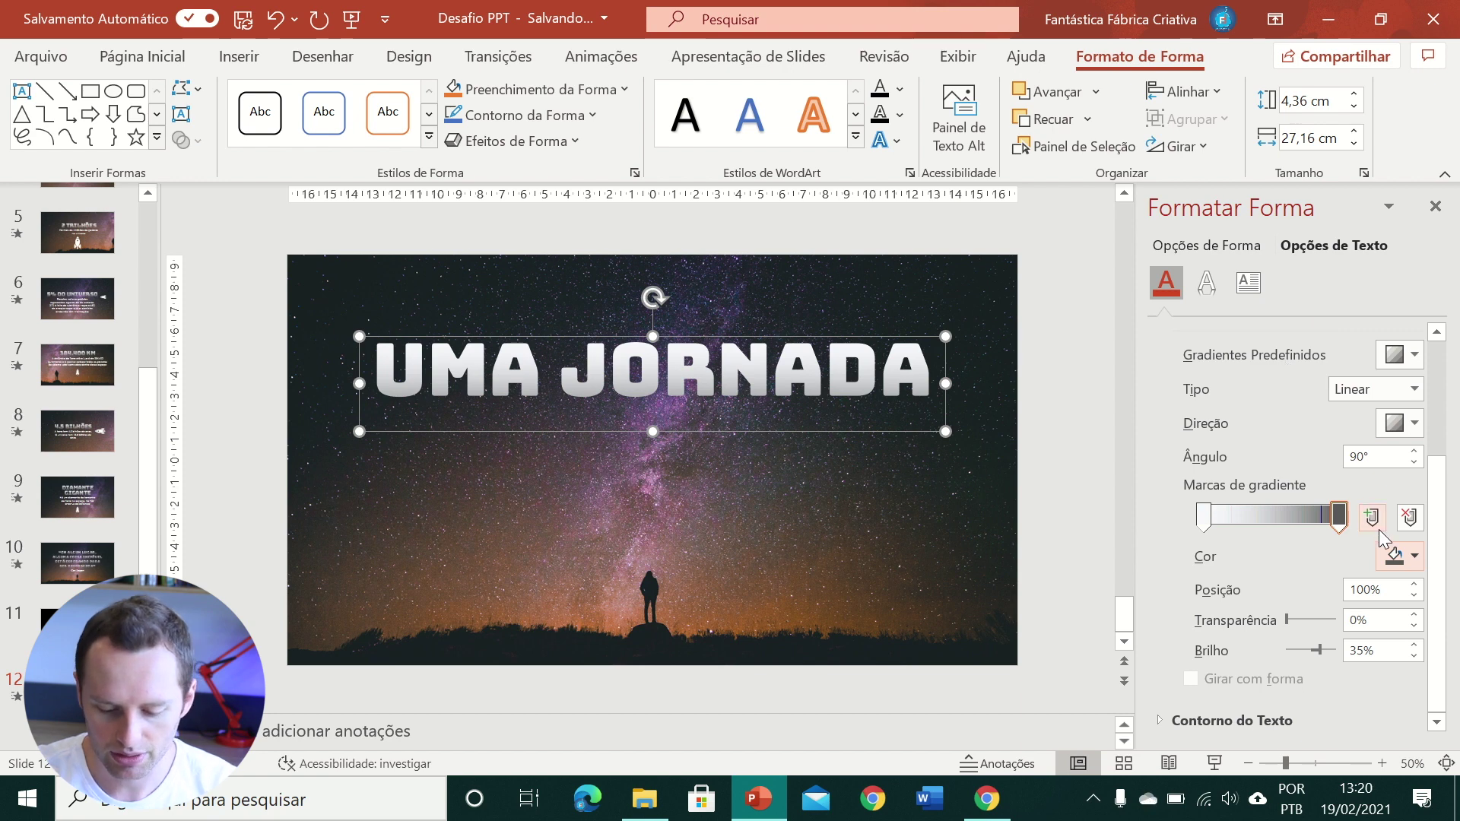
click(1403, 555)
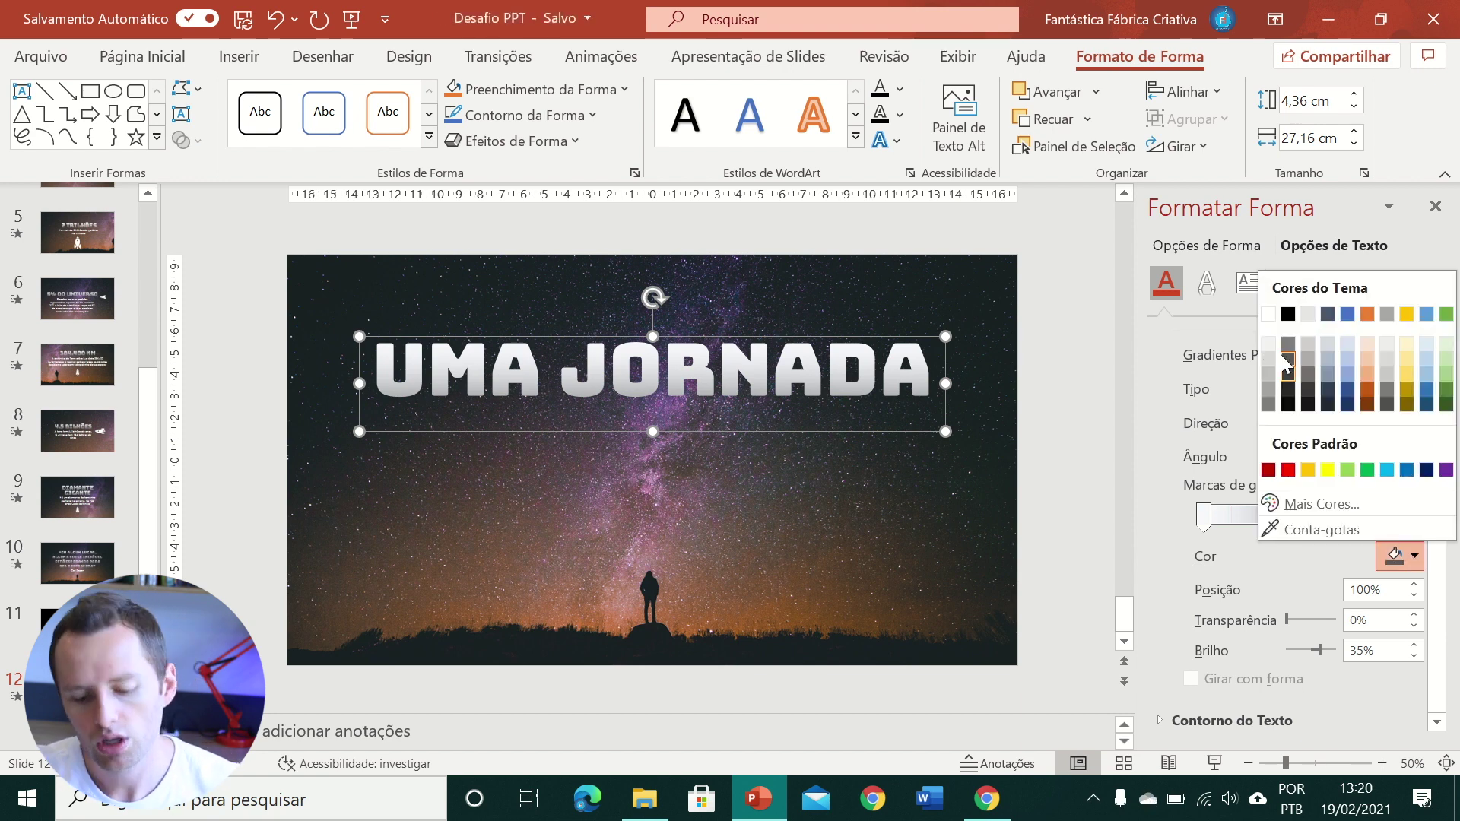
click(1267, 314)
click(1207, 518)
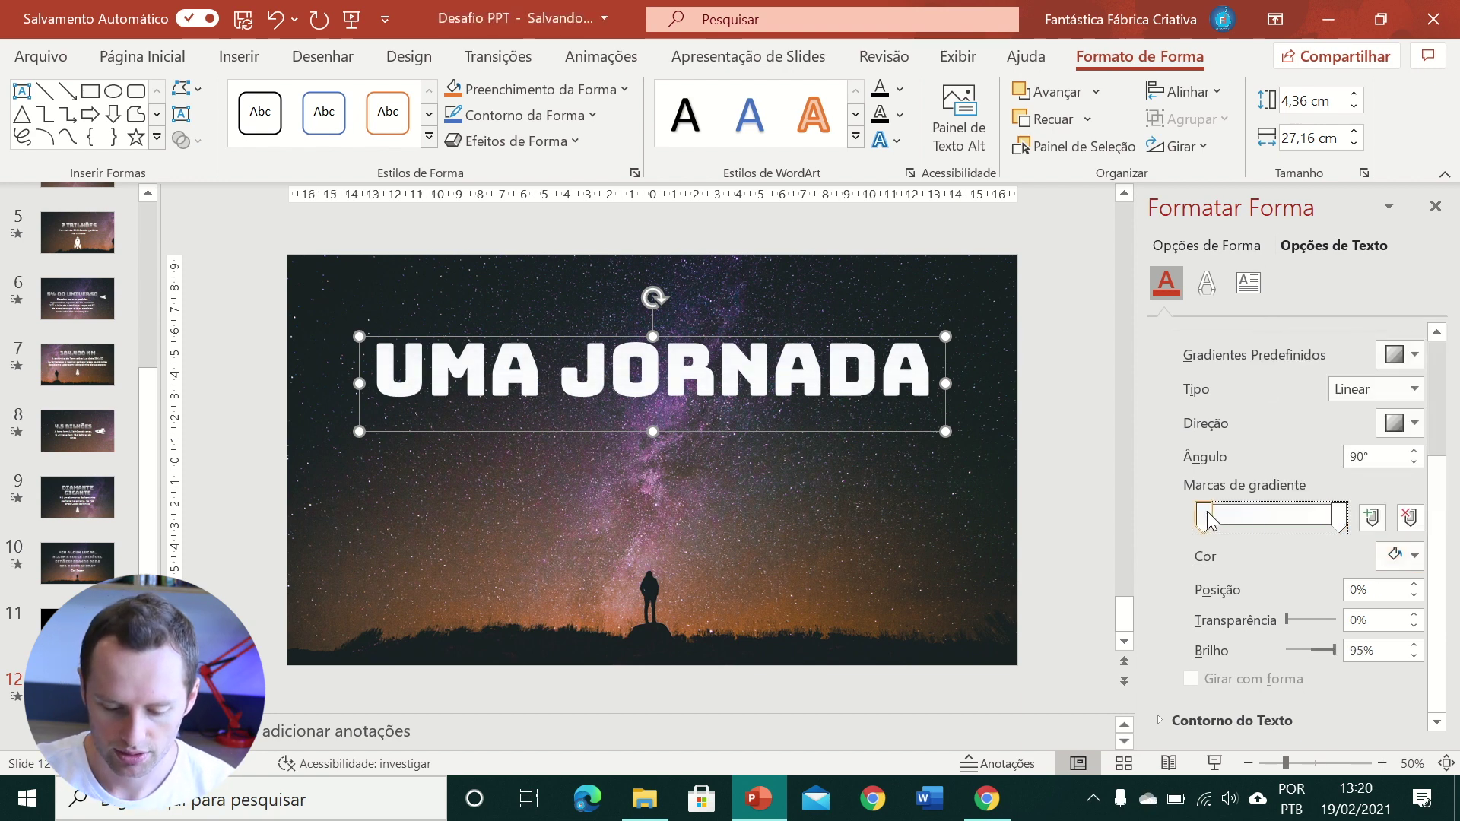
click(1397, 559)
click(1268, 314)
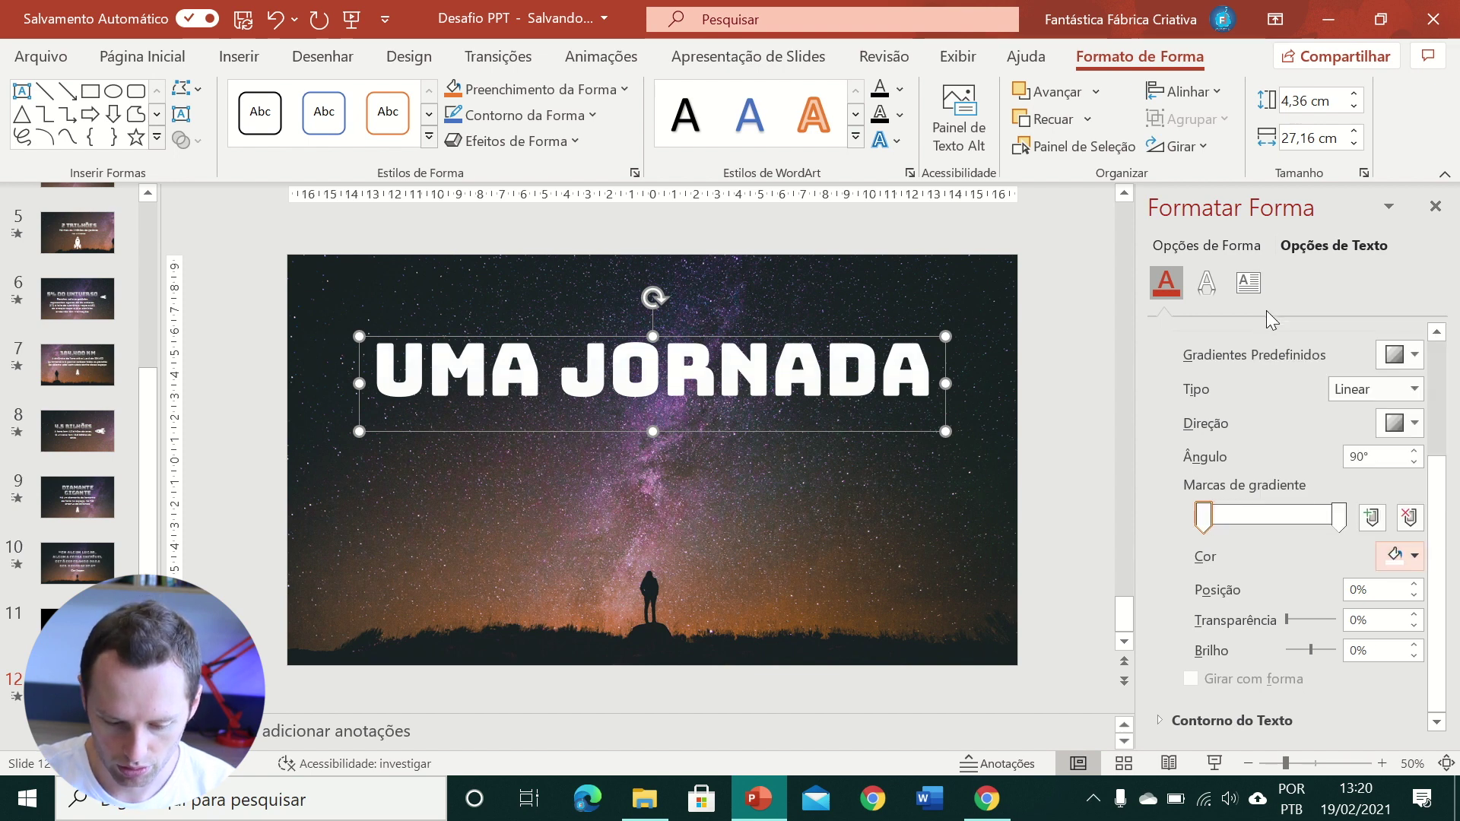
click(1265, 520)
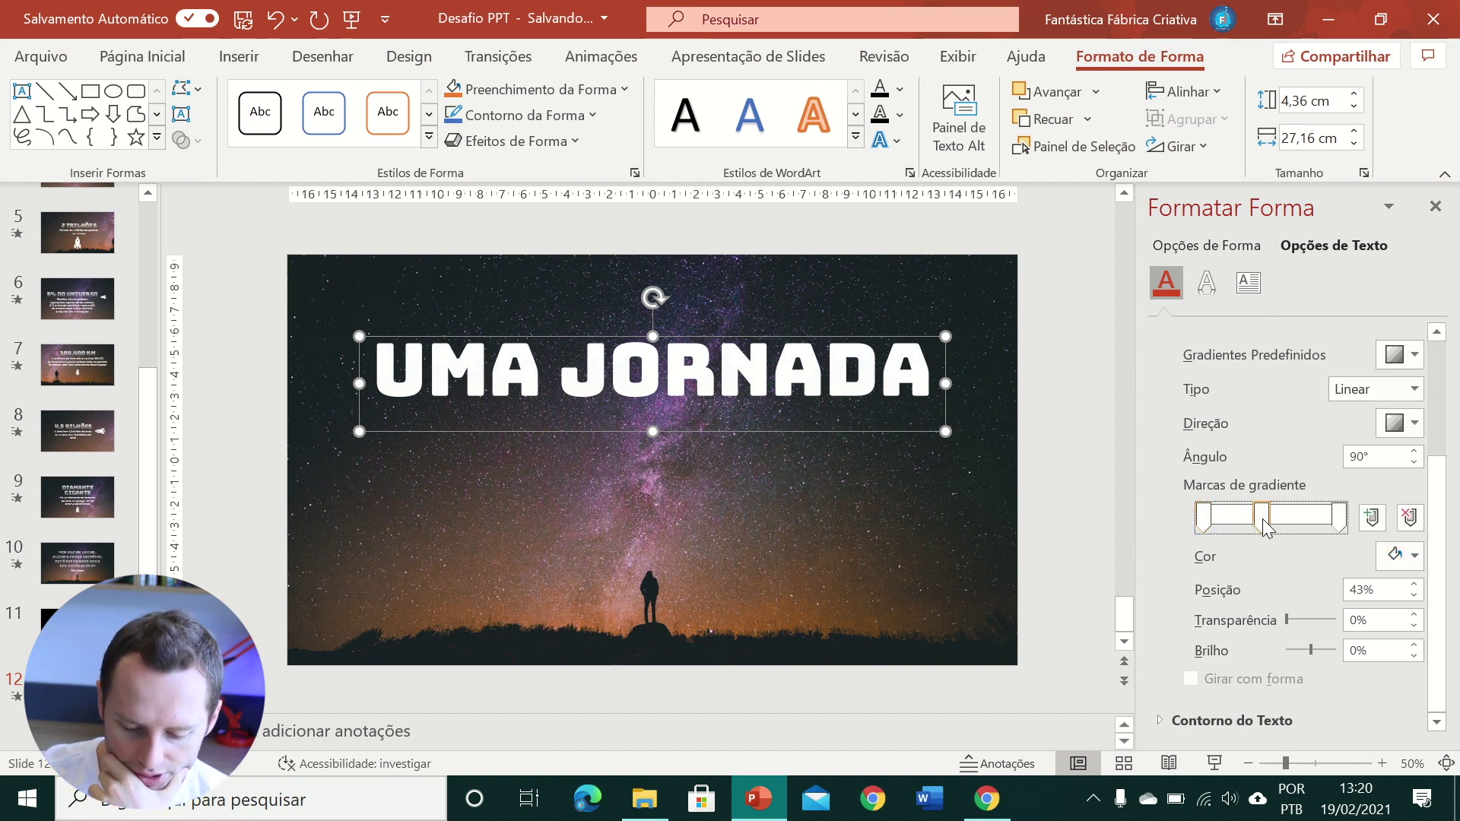
click(1398, 556)
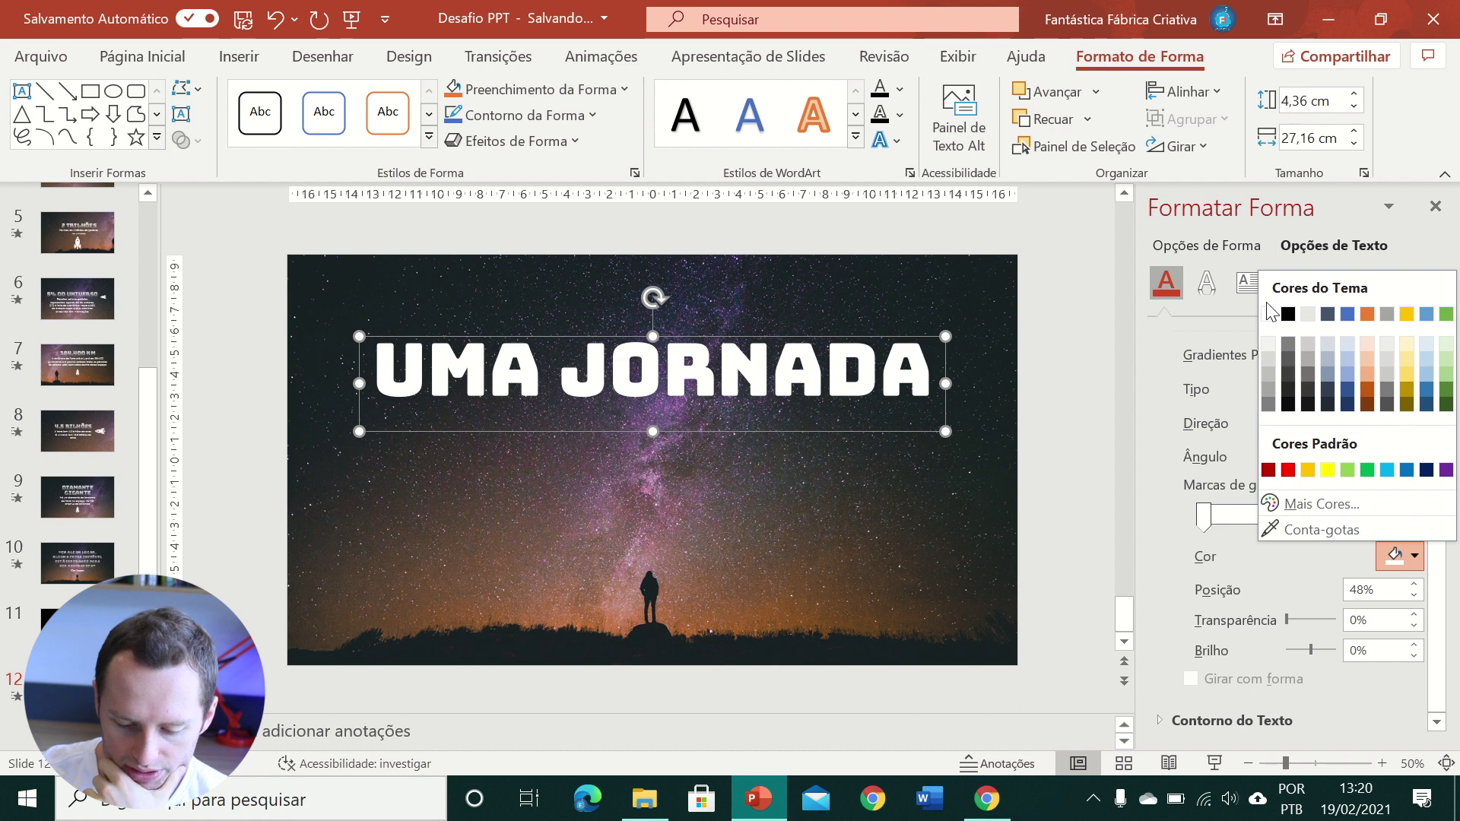
click(1270, 318)
- Make the gradient fade out: middle stop partly transparent, right stop at about 76% with 95% transparency
click(1338, 519)
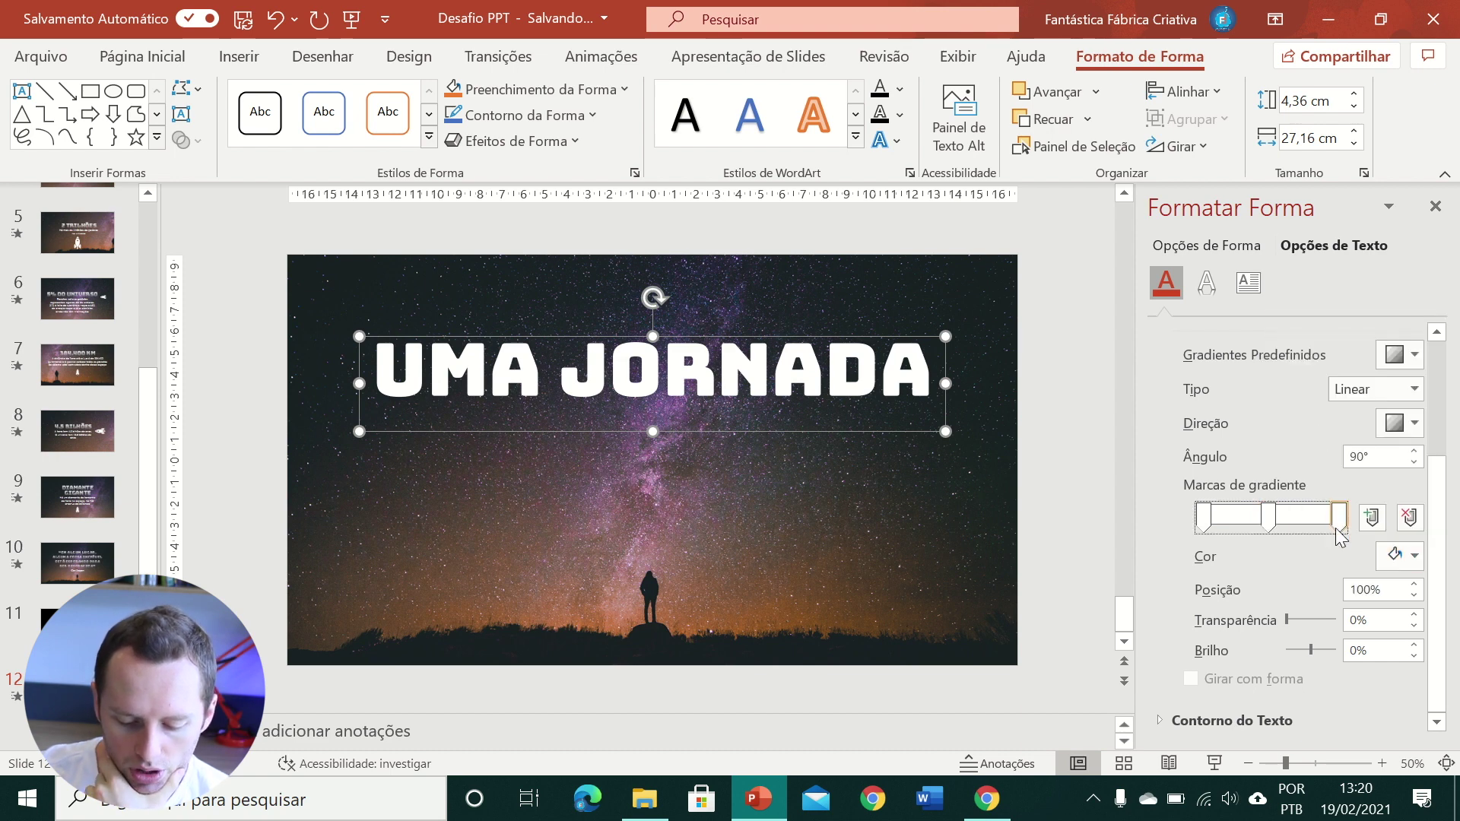
click(1283, 614)
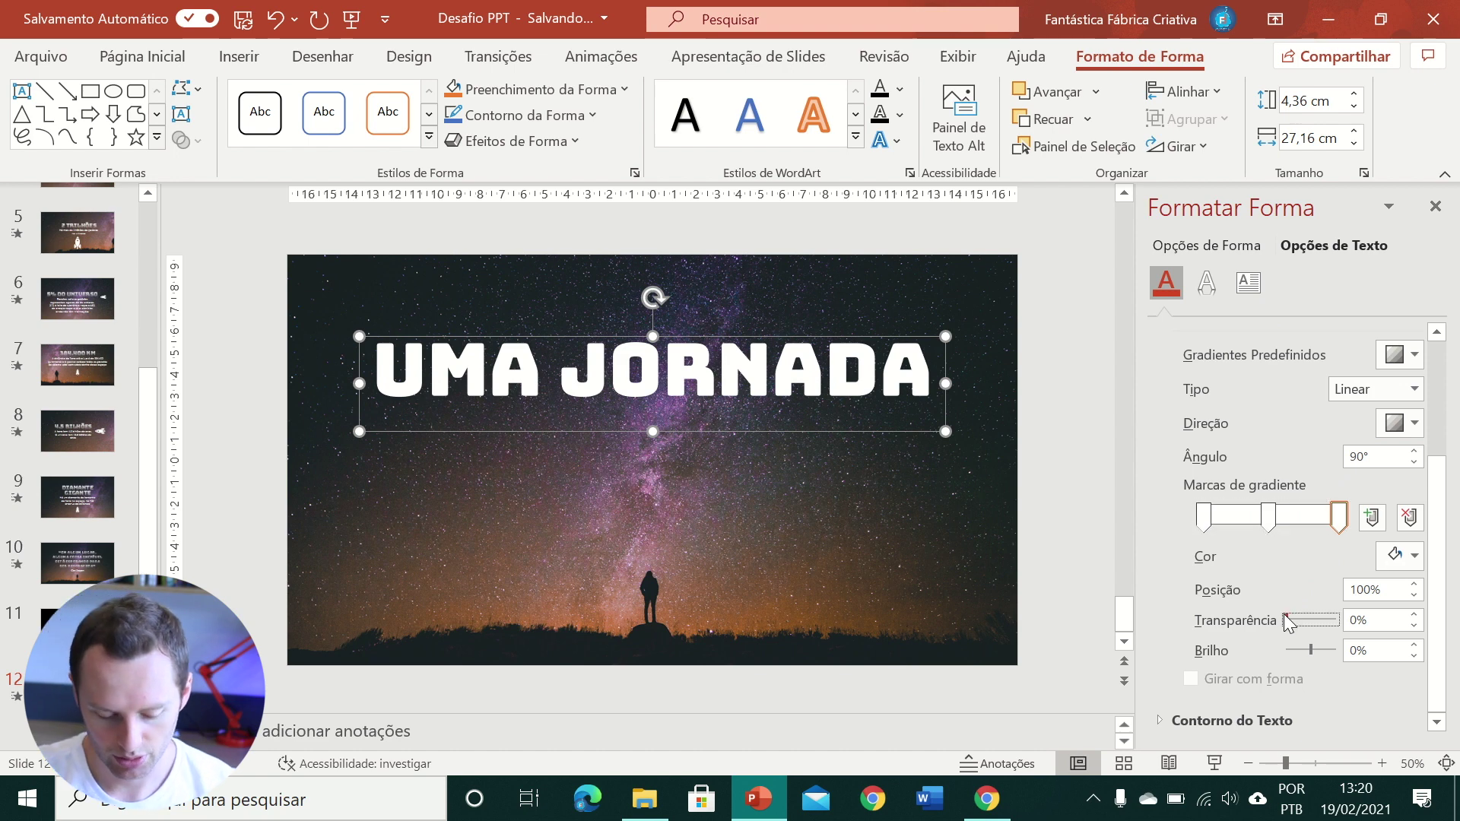
drag(1285, 615, 1314, 615)
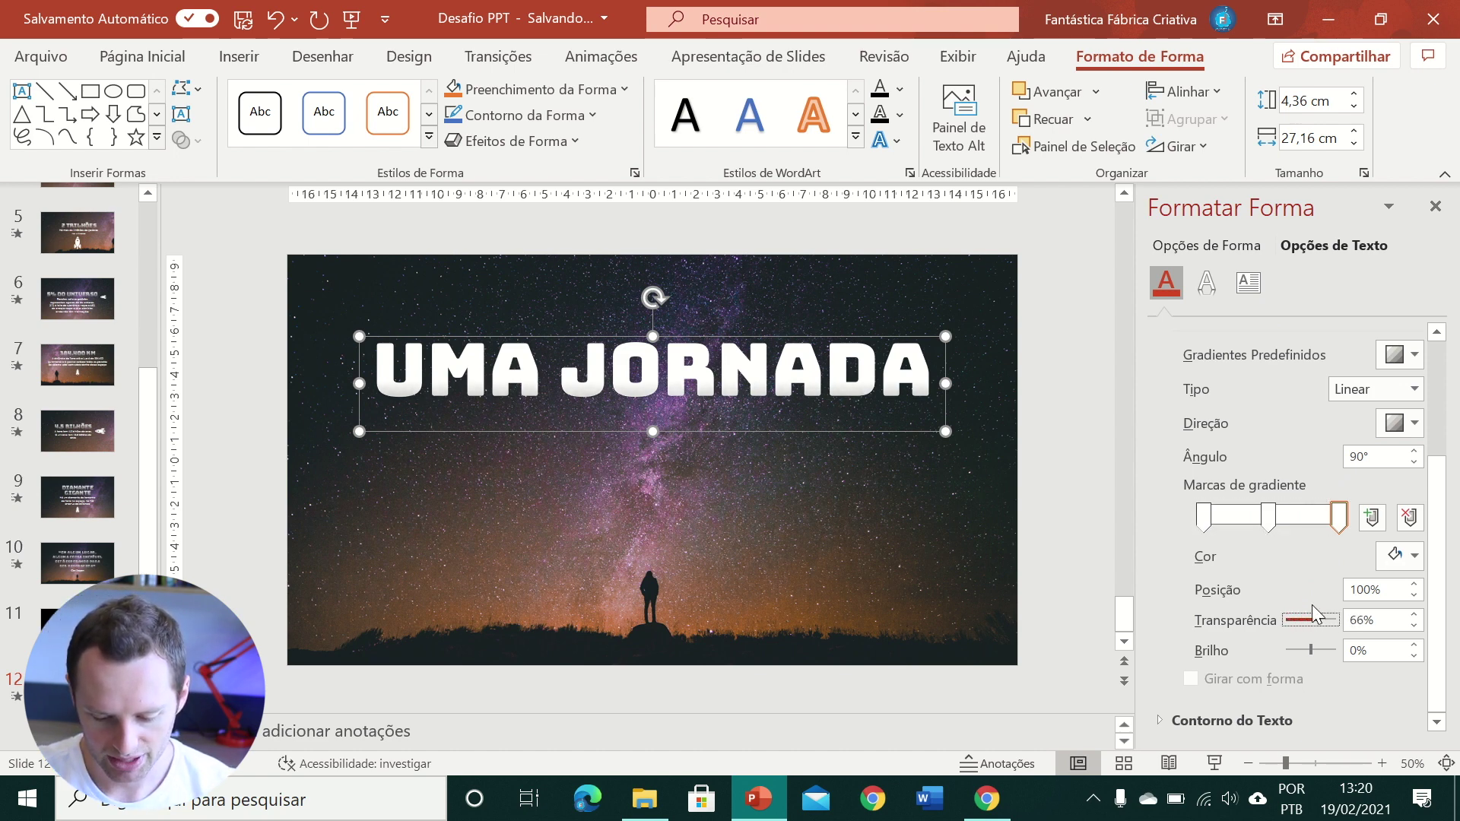
click(1271, 519)
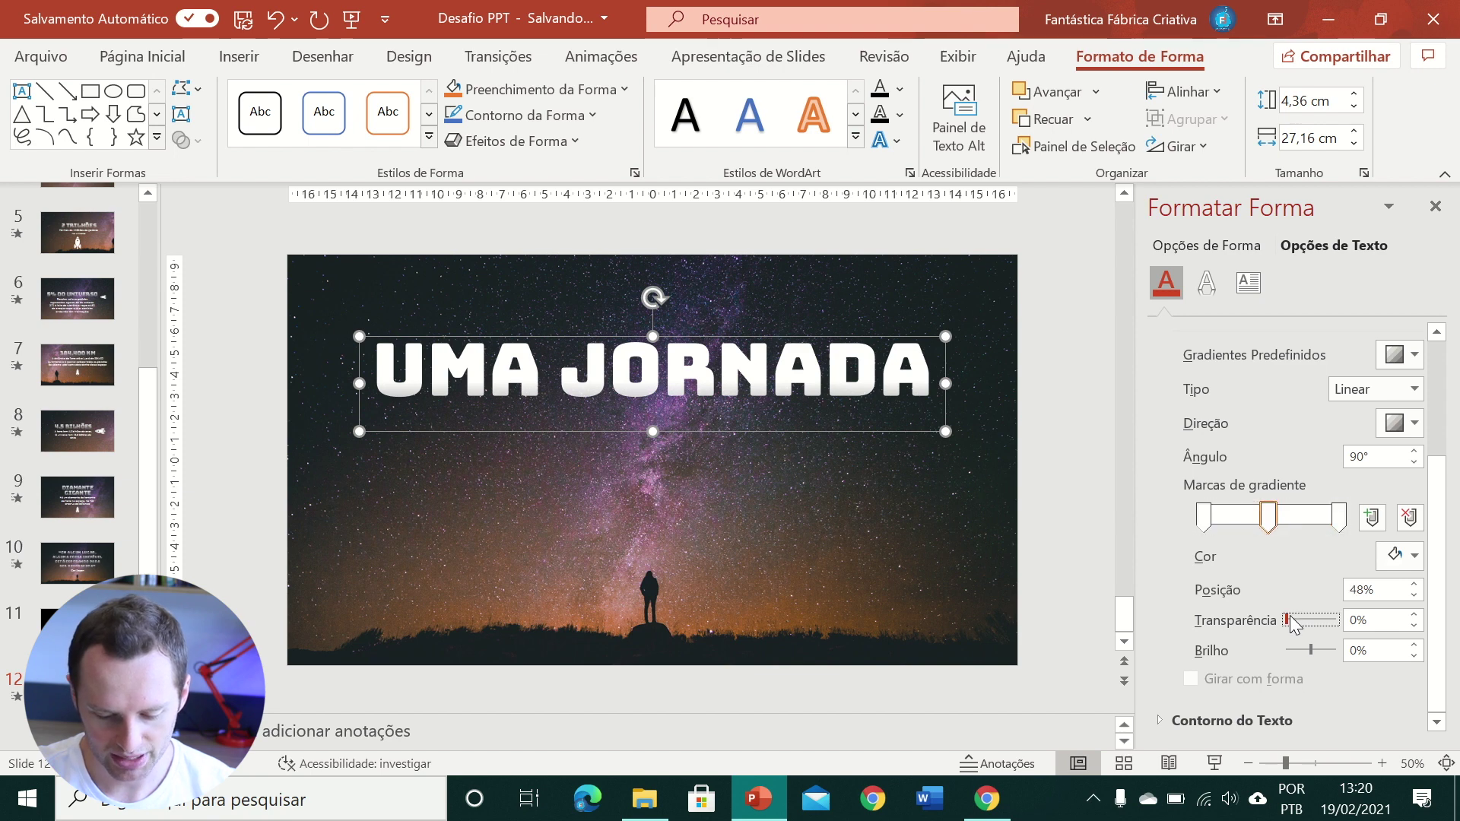
drag(1290, 622, 1317, 623)
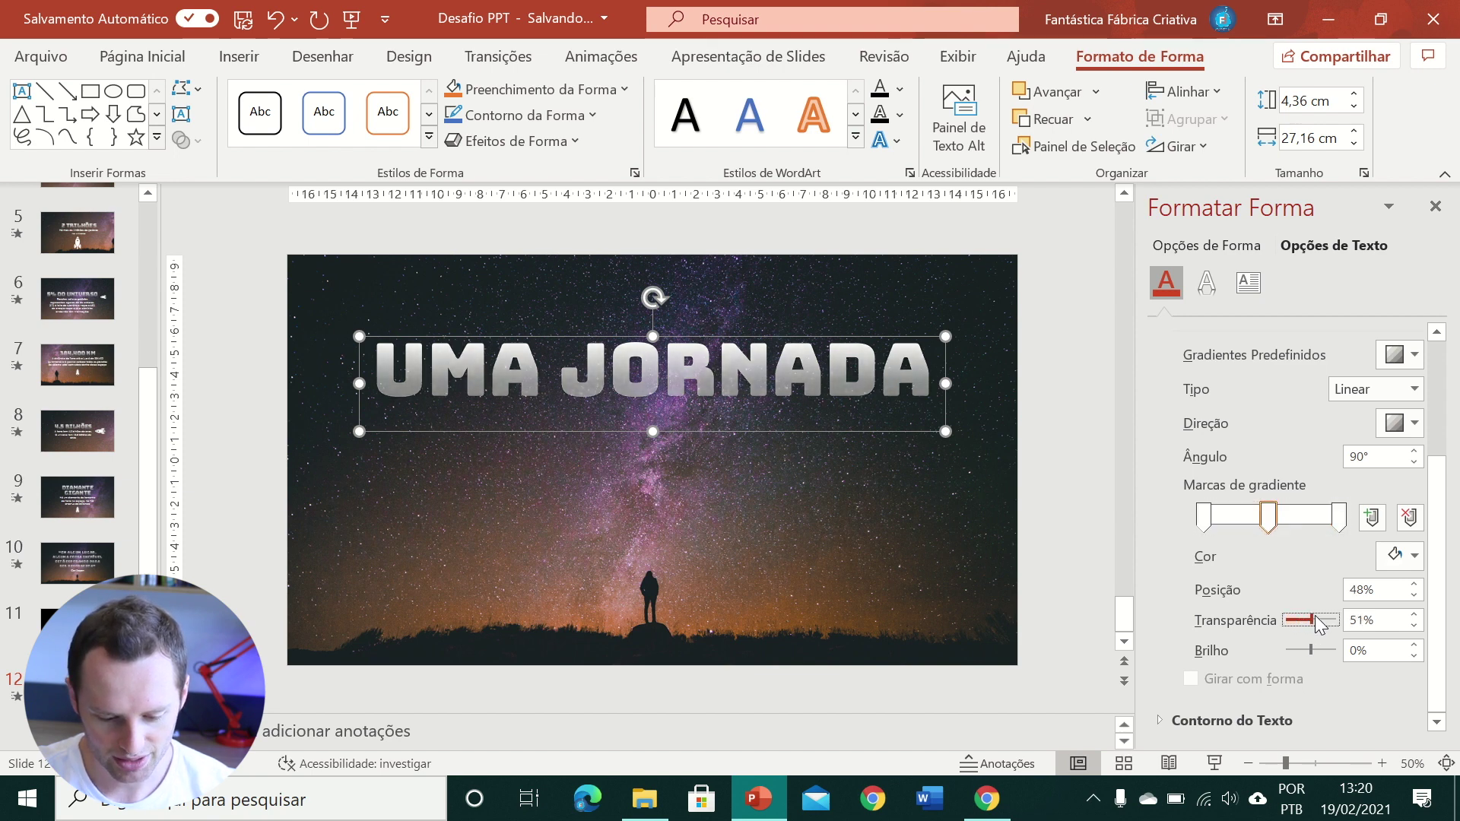
click(1338, 518)
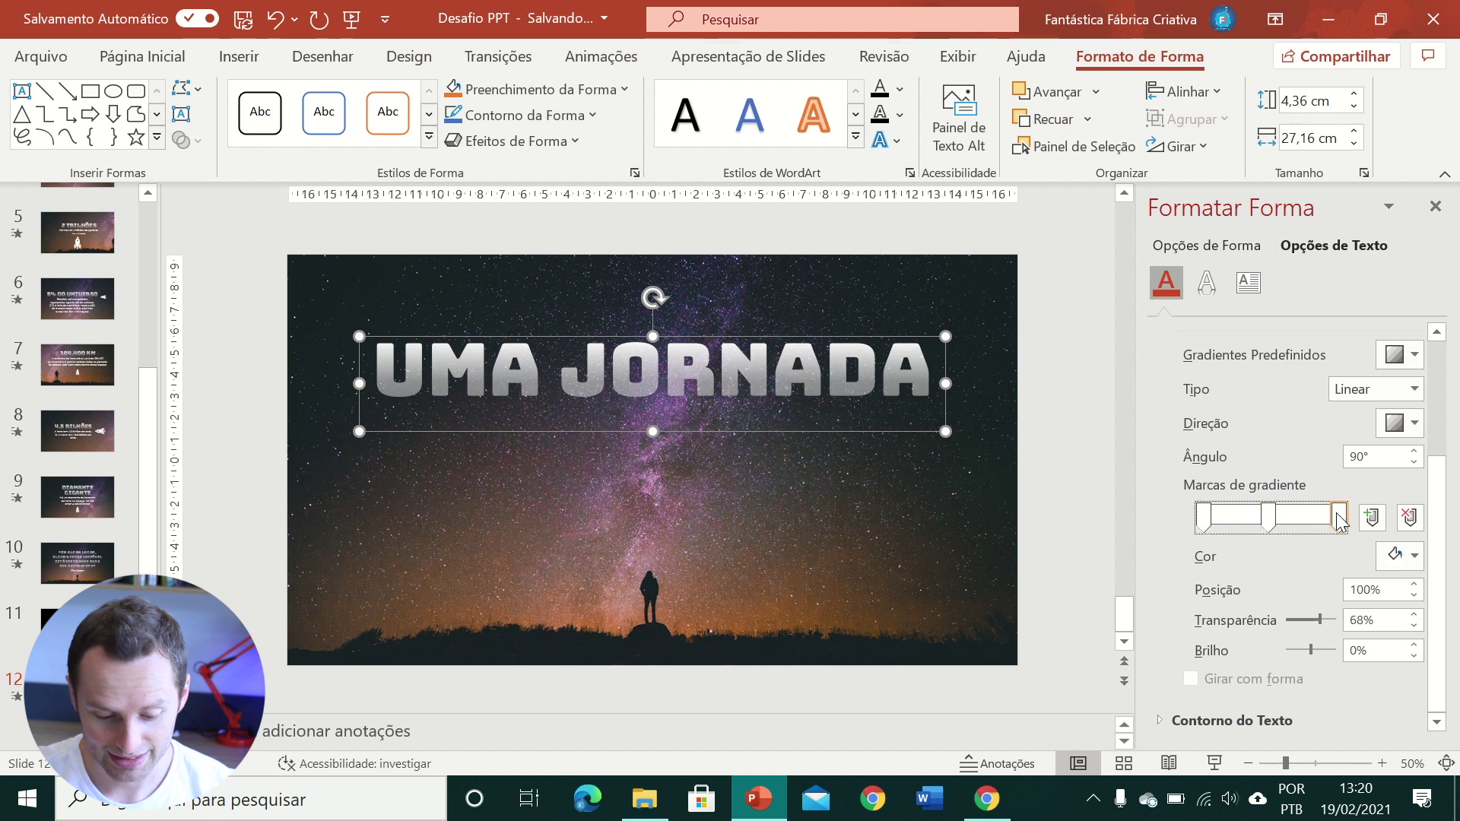
drag(1338, 520, 1309, 532)
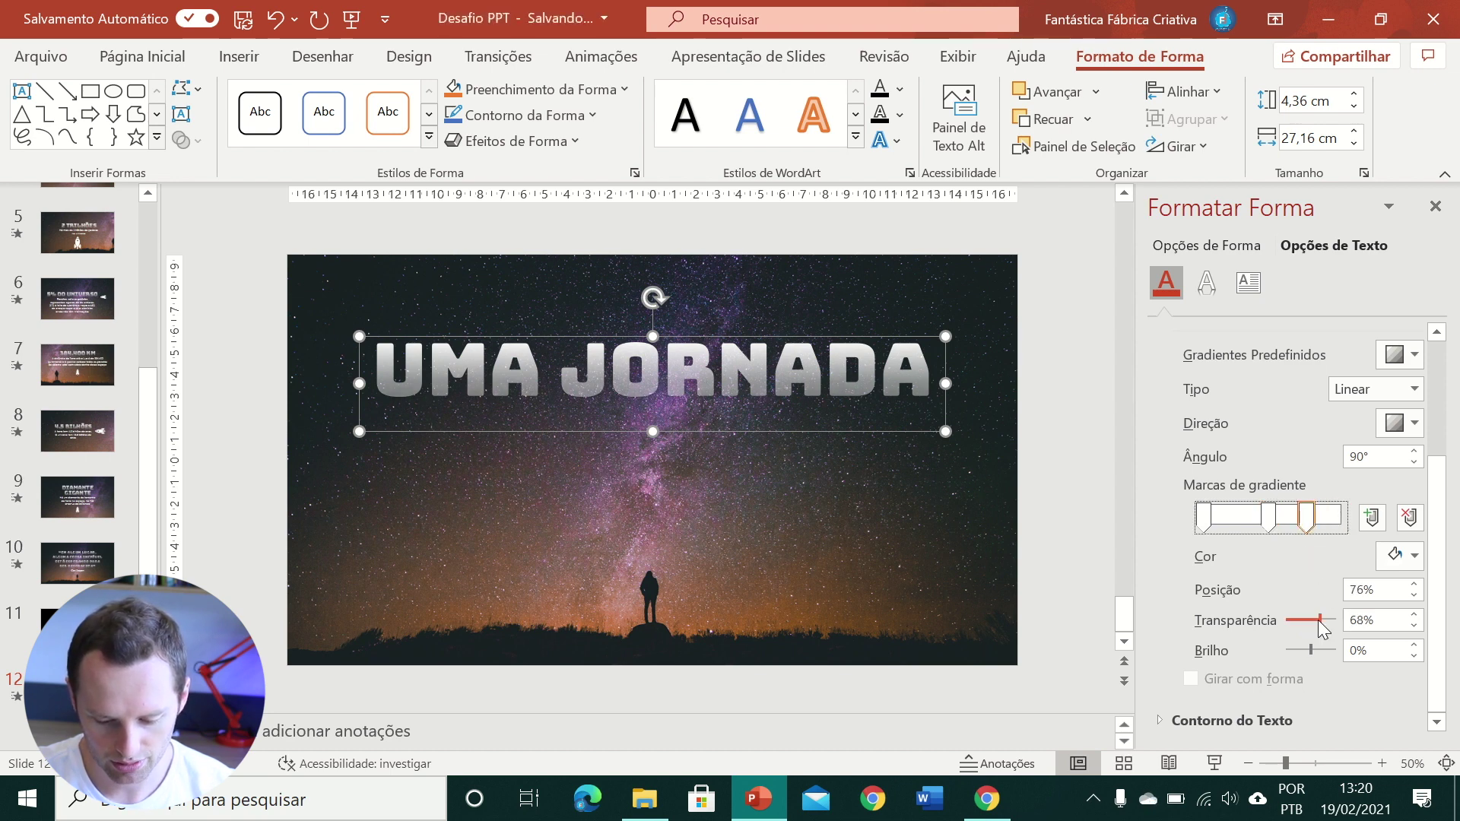
drag(1323, 625, 1333, 626)
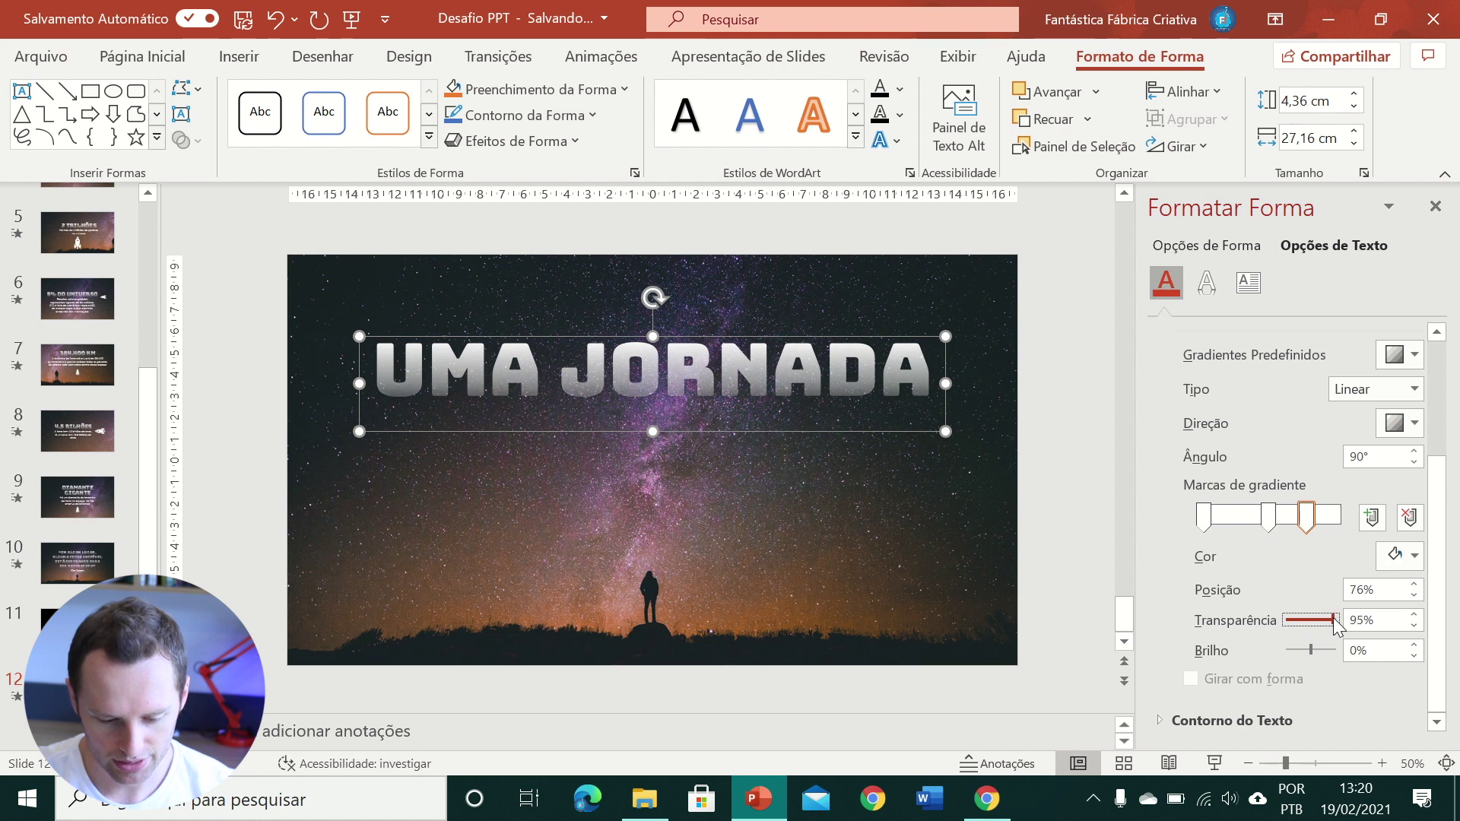
- Preview the title full screen, move the fading stop to 82%, and replay slide 12
click(1200, 763)
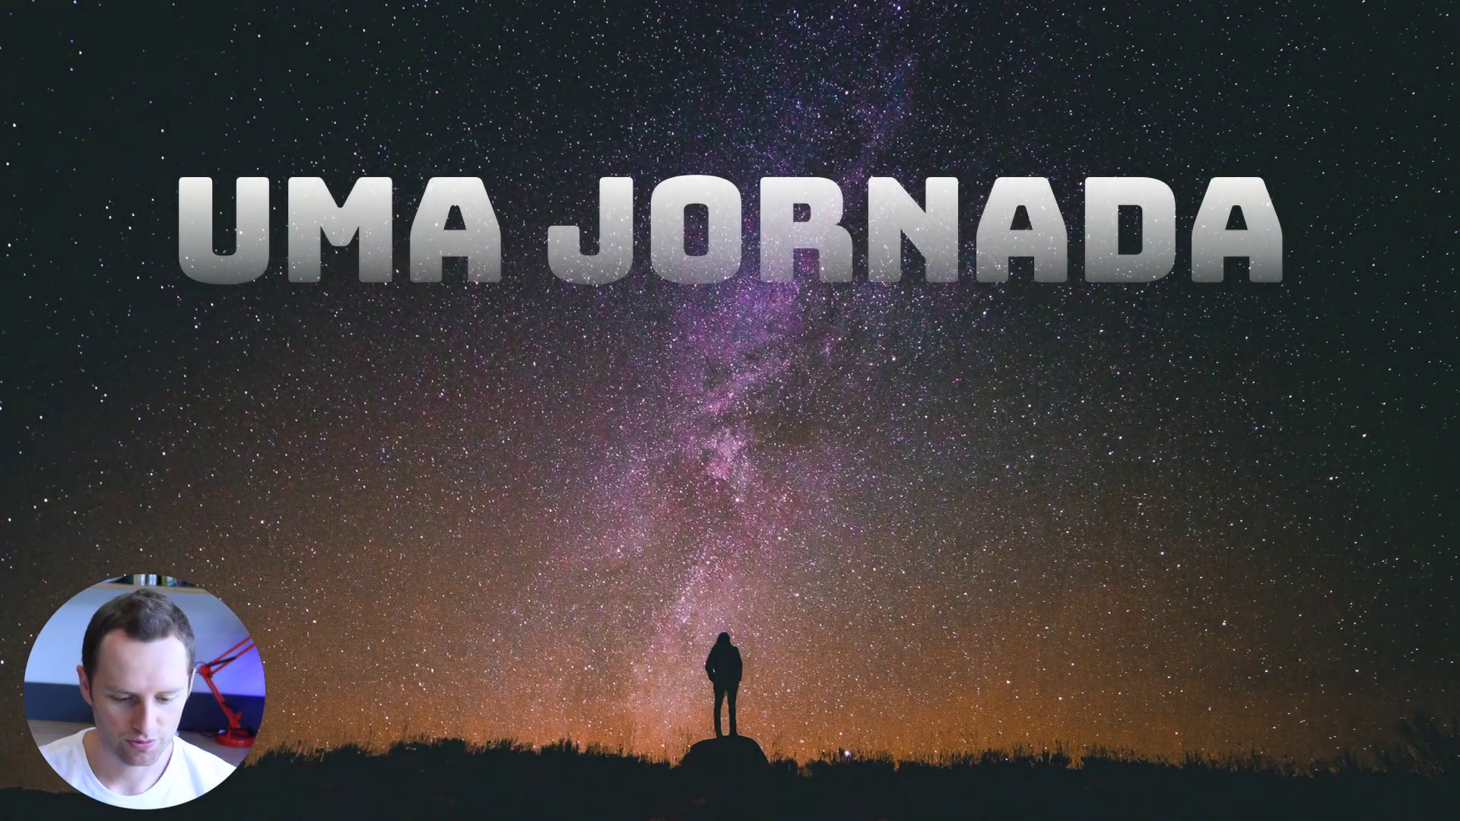
key(Escape)
drag(1306, 520, 1343, 525)
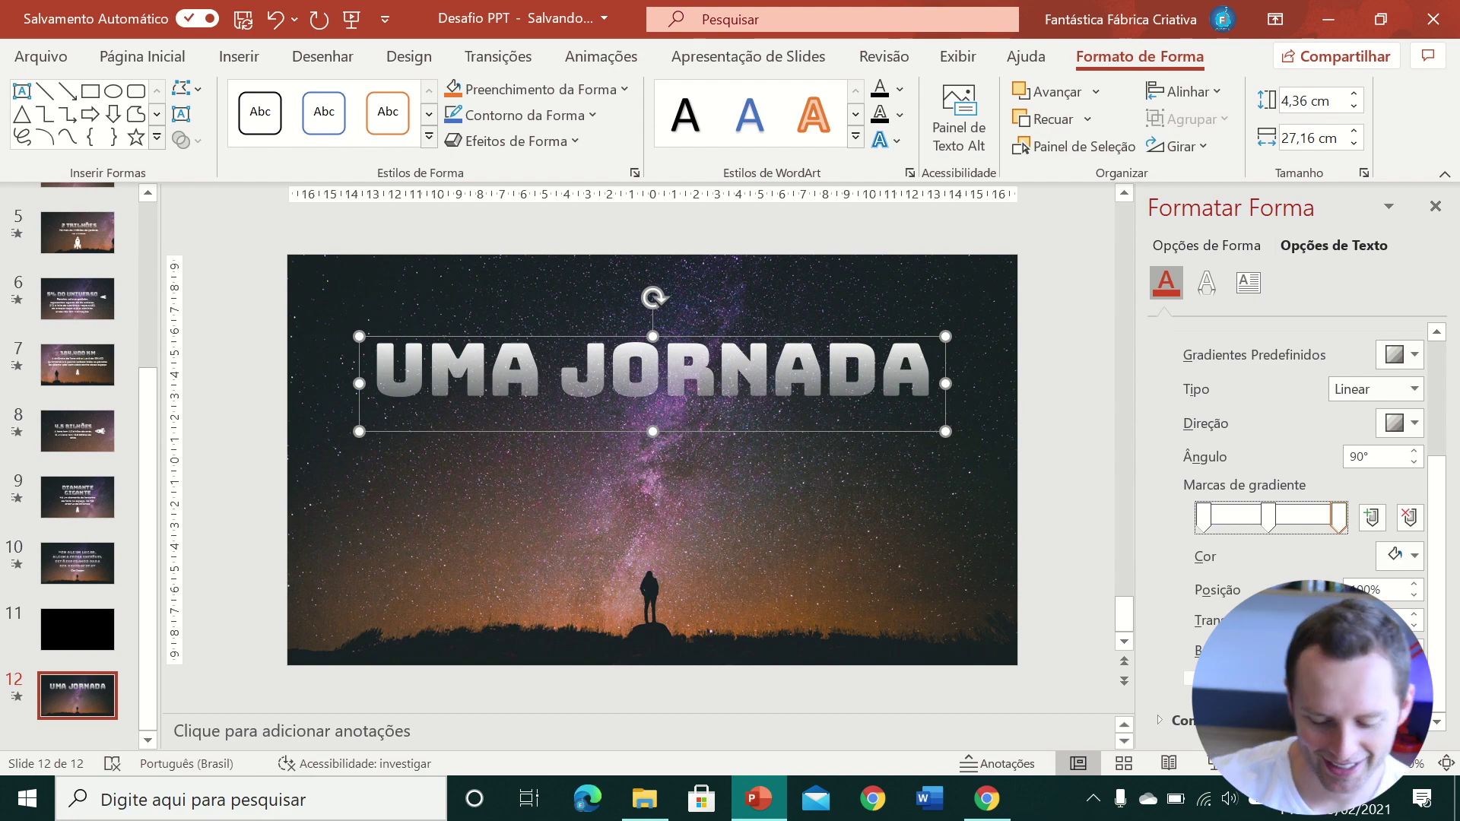
click(1211, 762)
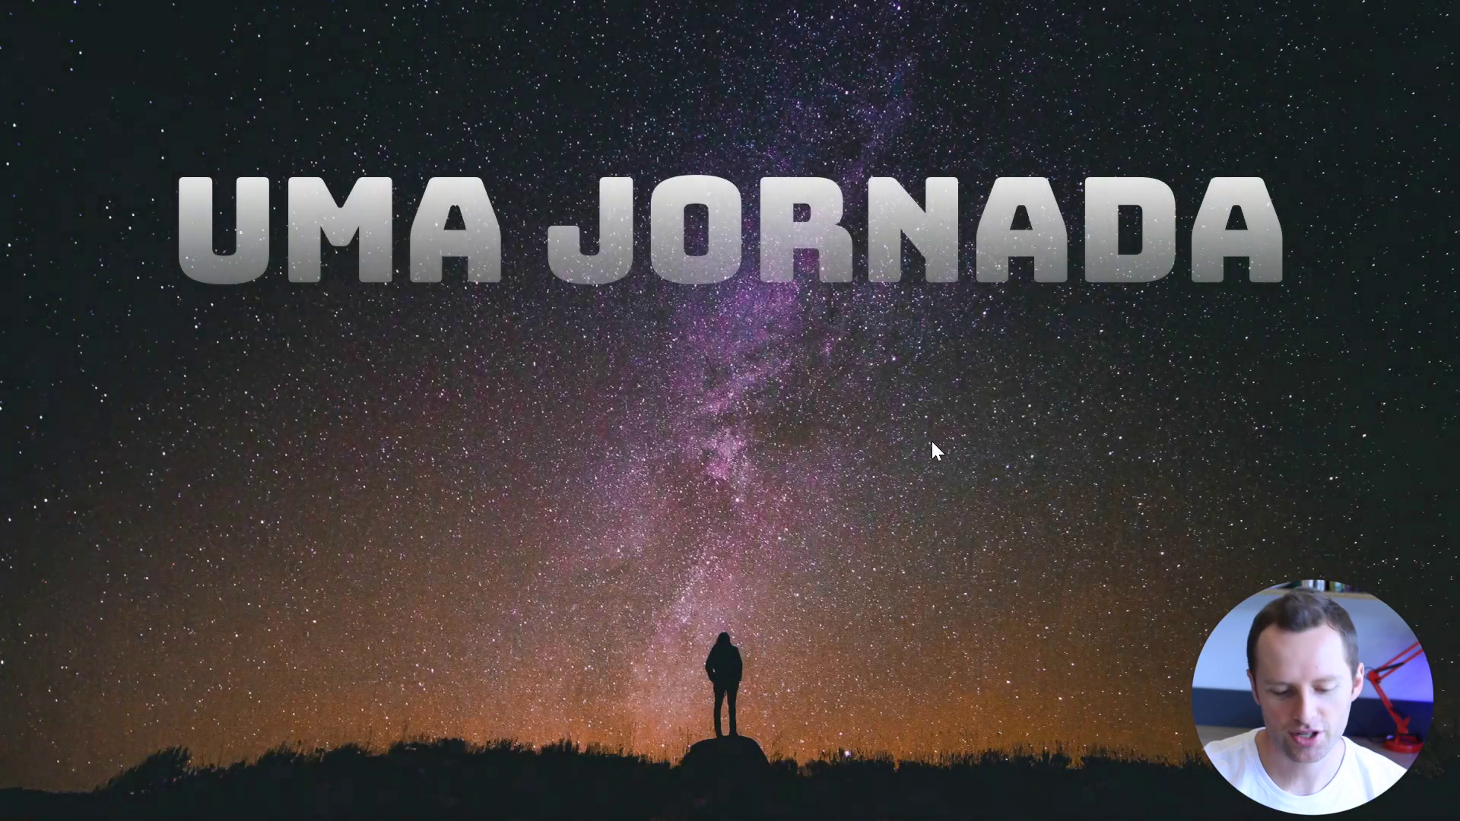
key(Escape)
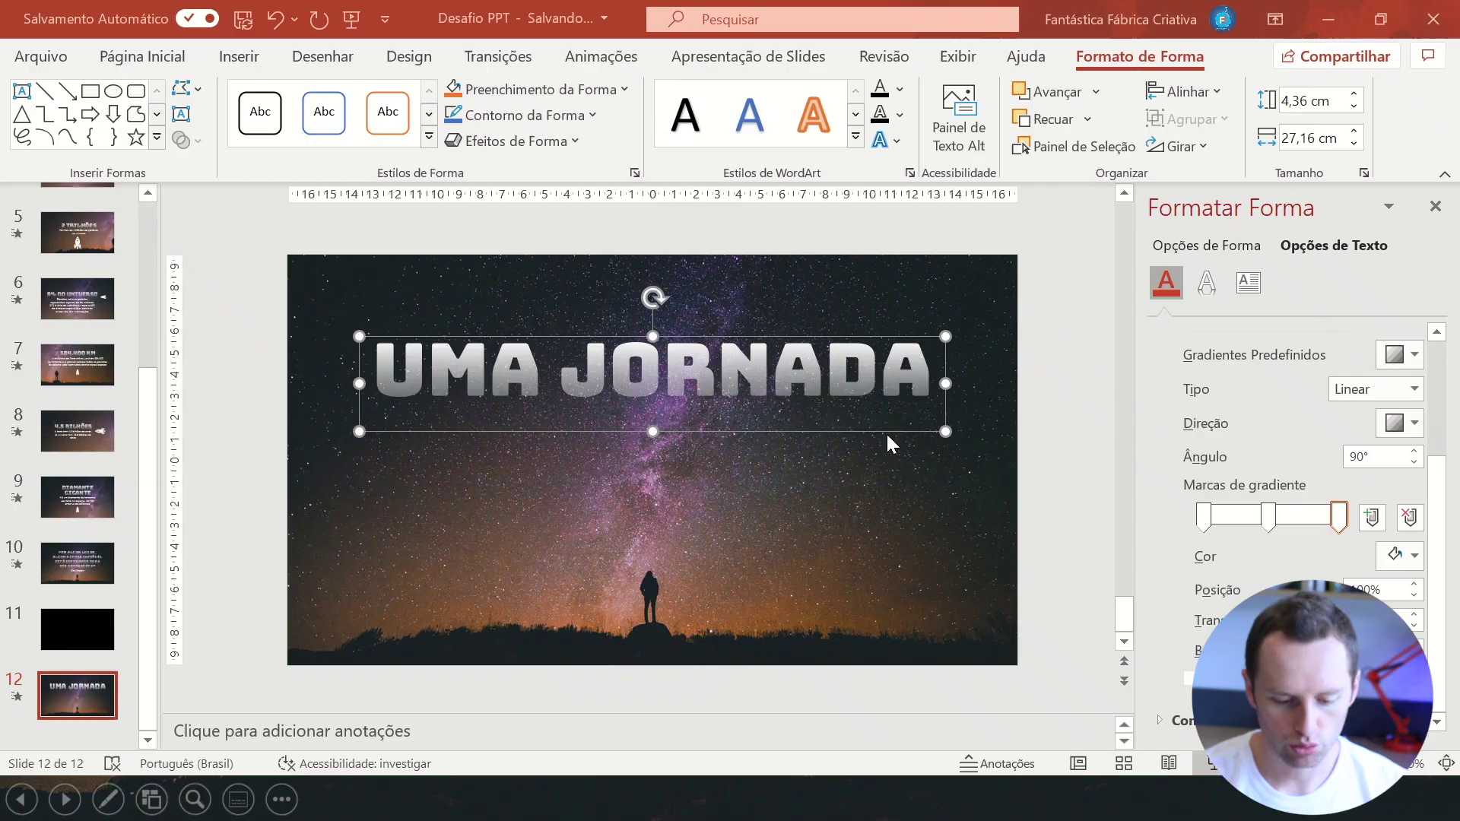
- Add a white Century Gothic 60 'PELO ESPAÇO' text box below the title, centred horizontally
click(239, 57)
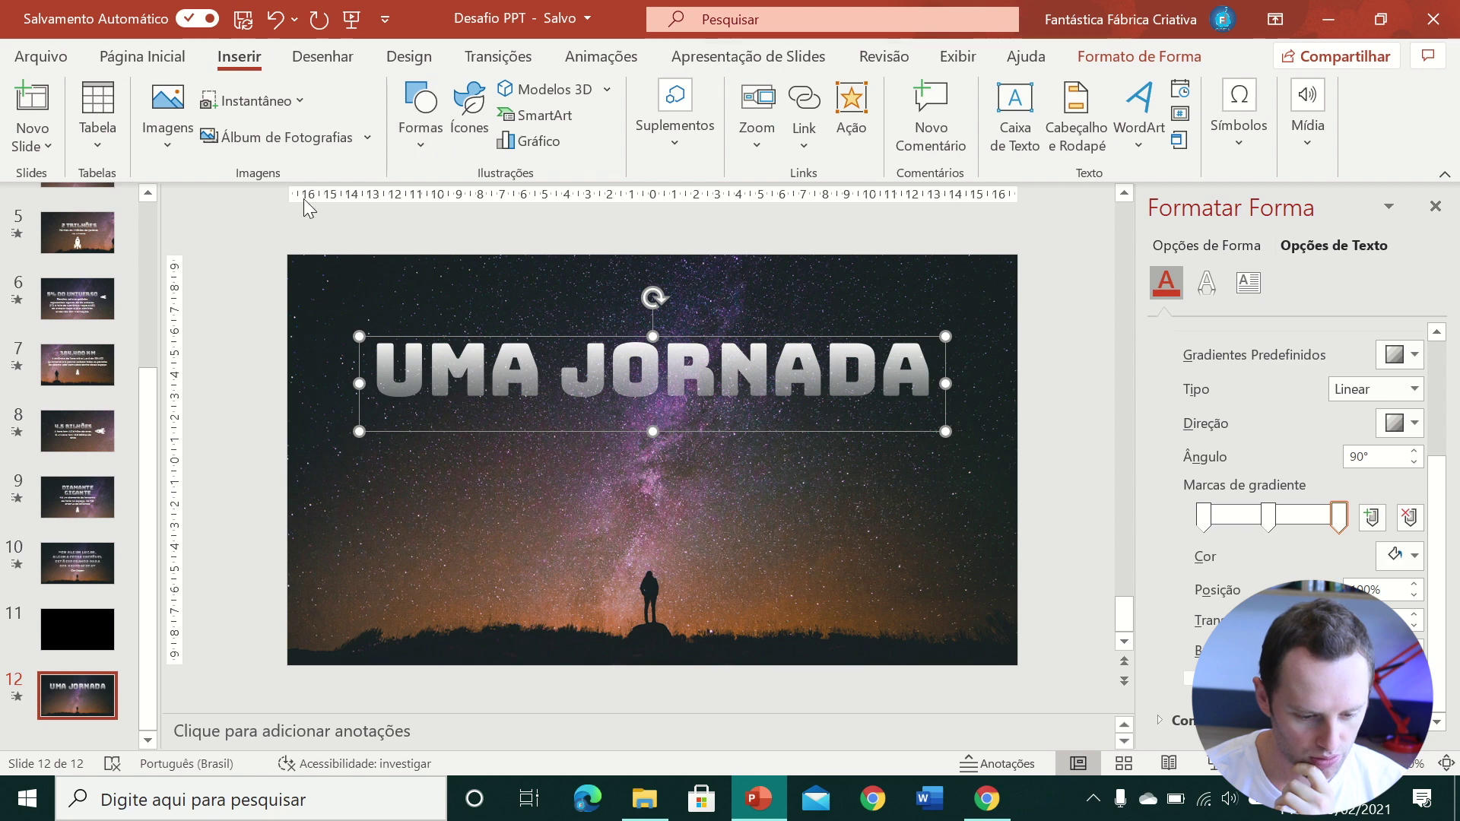
click(1000, 117)
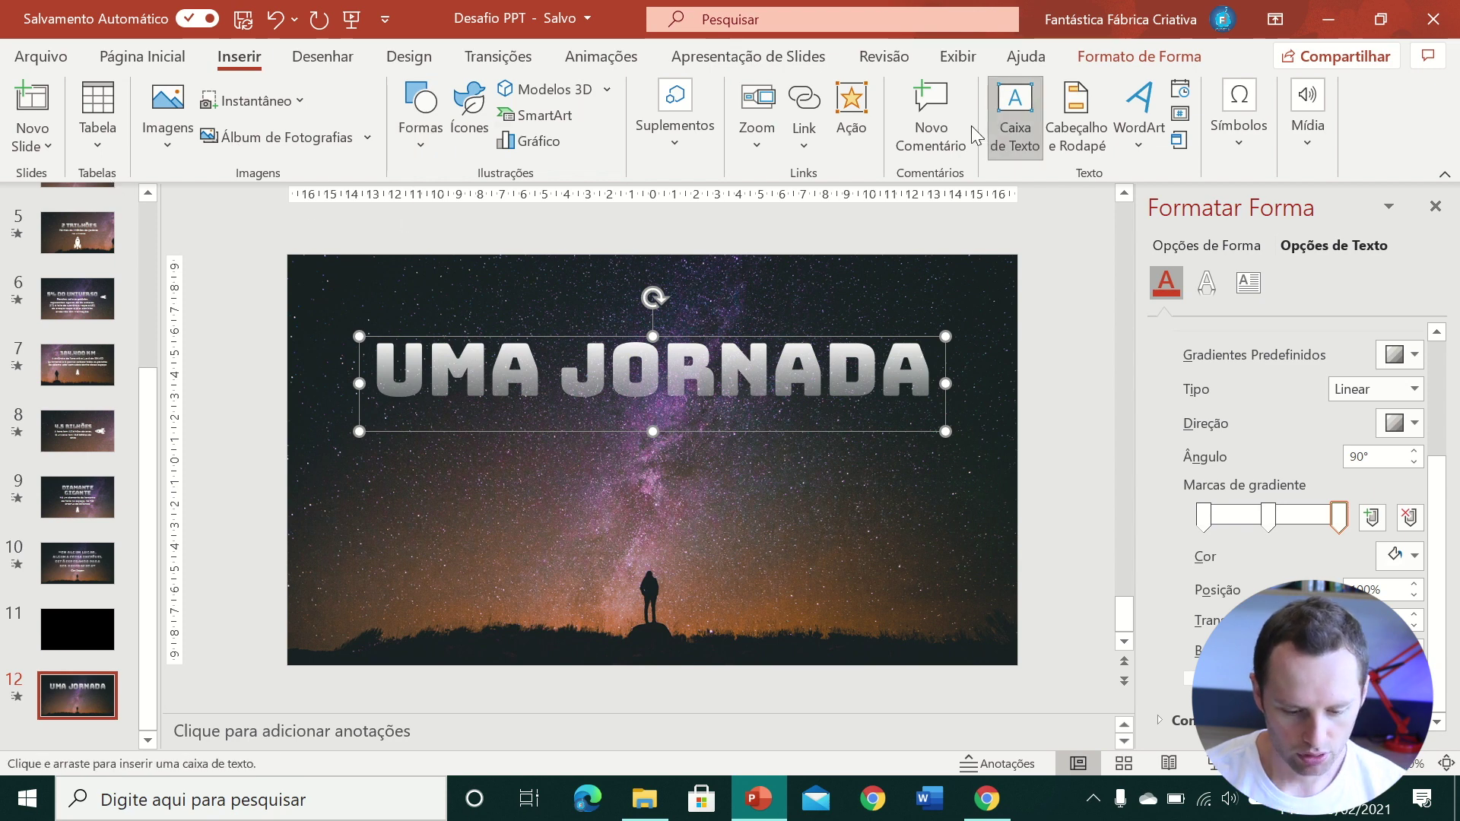
drag(415, 459, 911, 501)
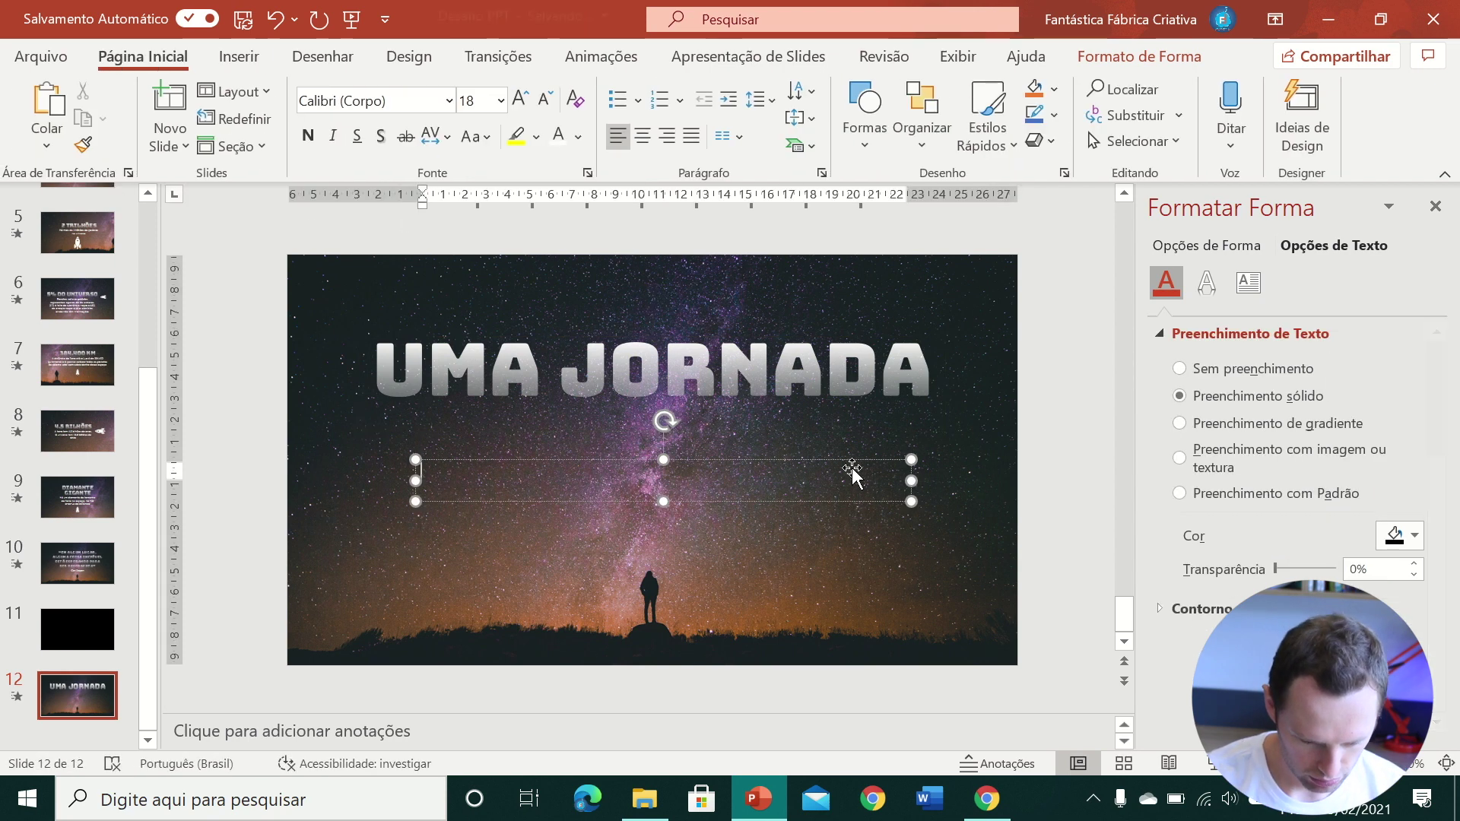
text(PELO ESPAÇO)
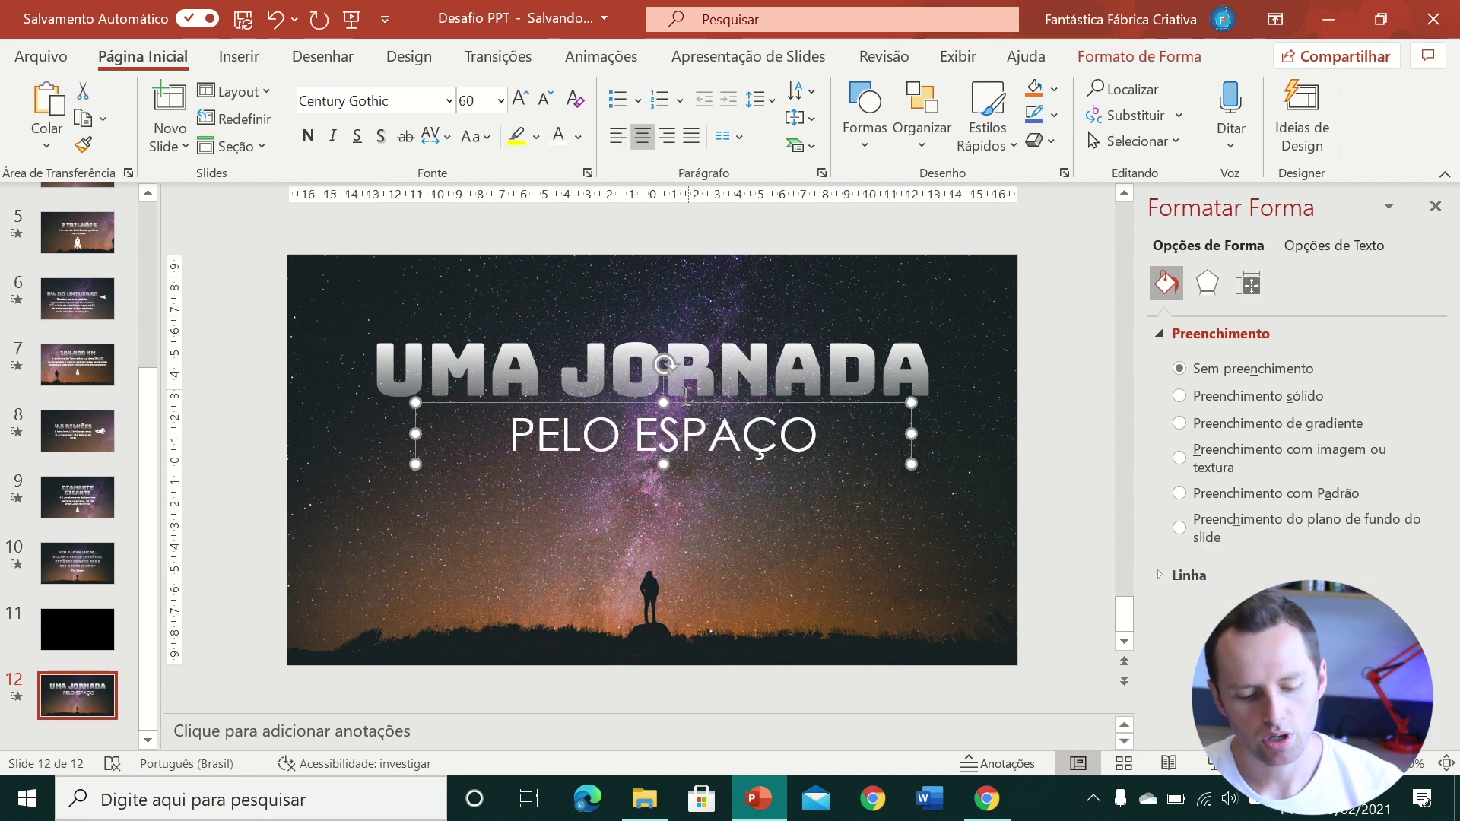
key(Escape)
drag(697, 402, 690, 405)
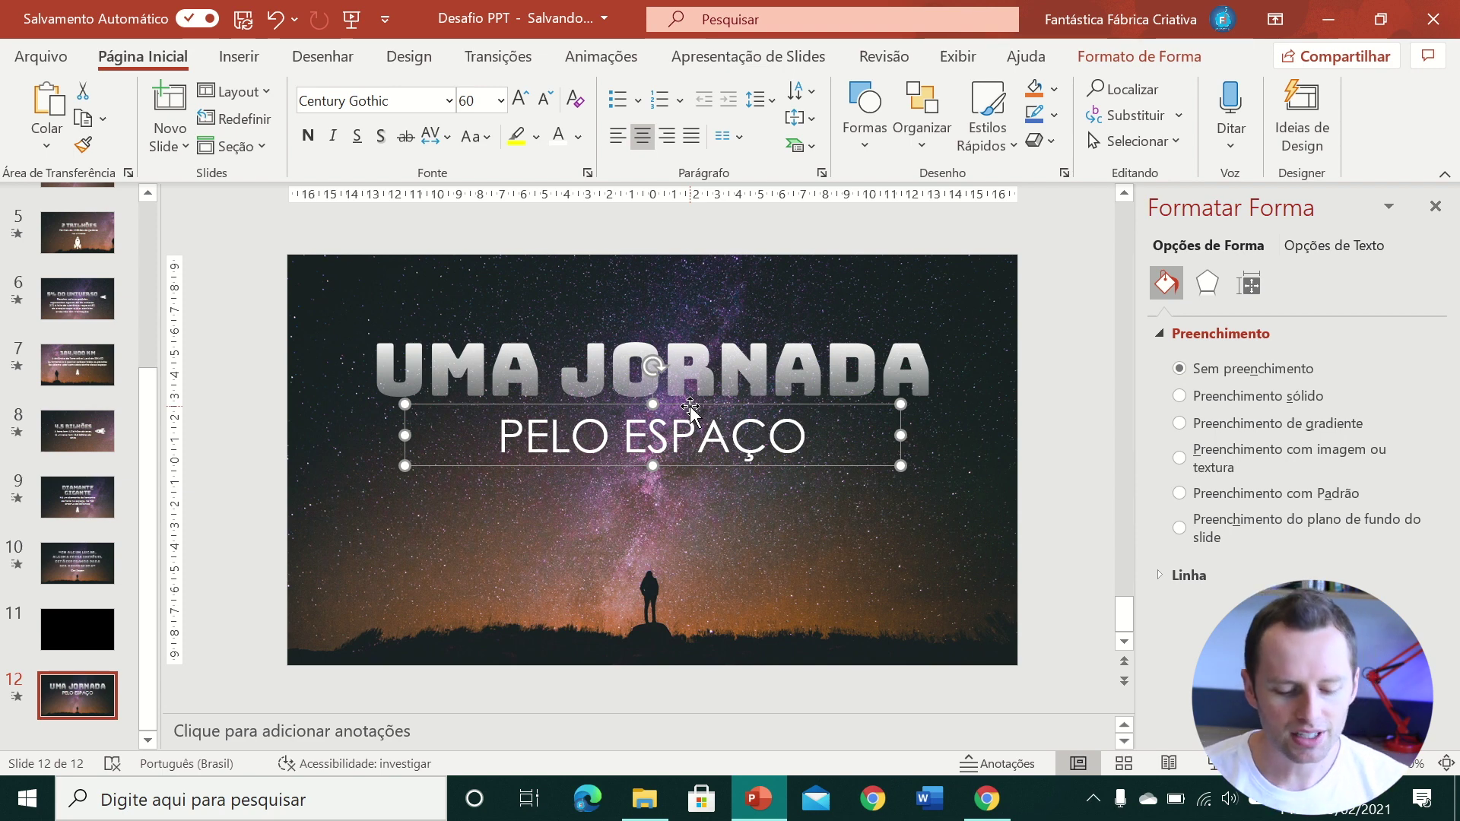
click(586, 344)
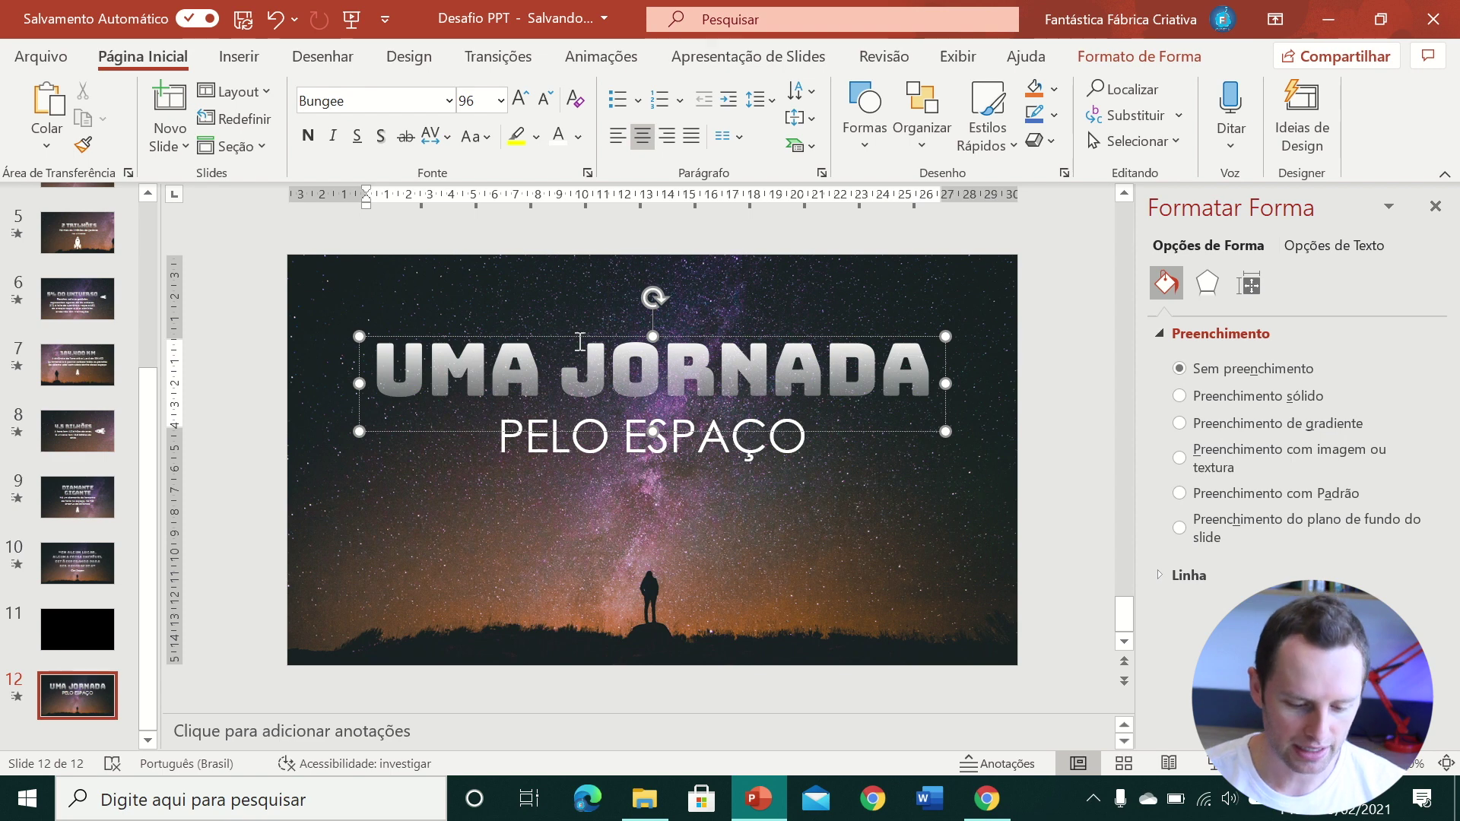
- Copy the UMA JORNADA and PELO ESPAÇO boxes from slide 12 onto black slide 11
click(576, 335)
shift+click(594, 435)
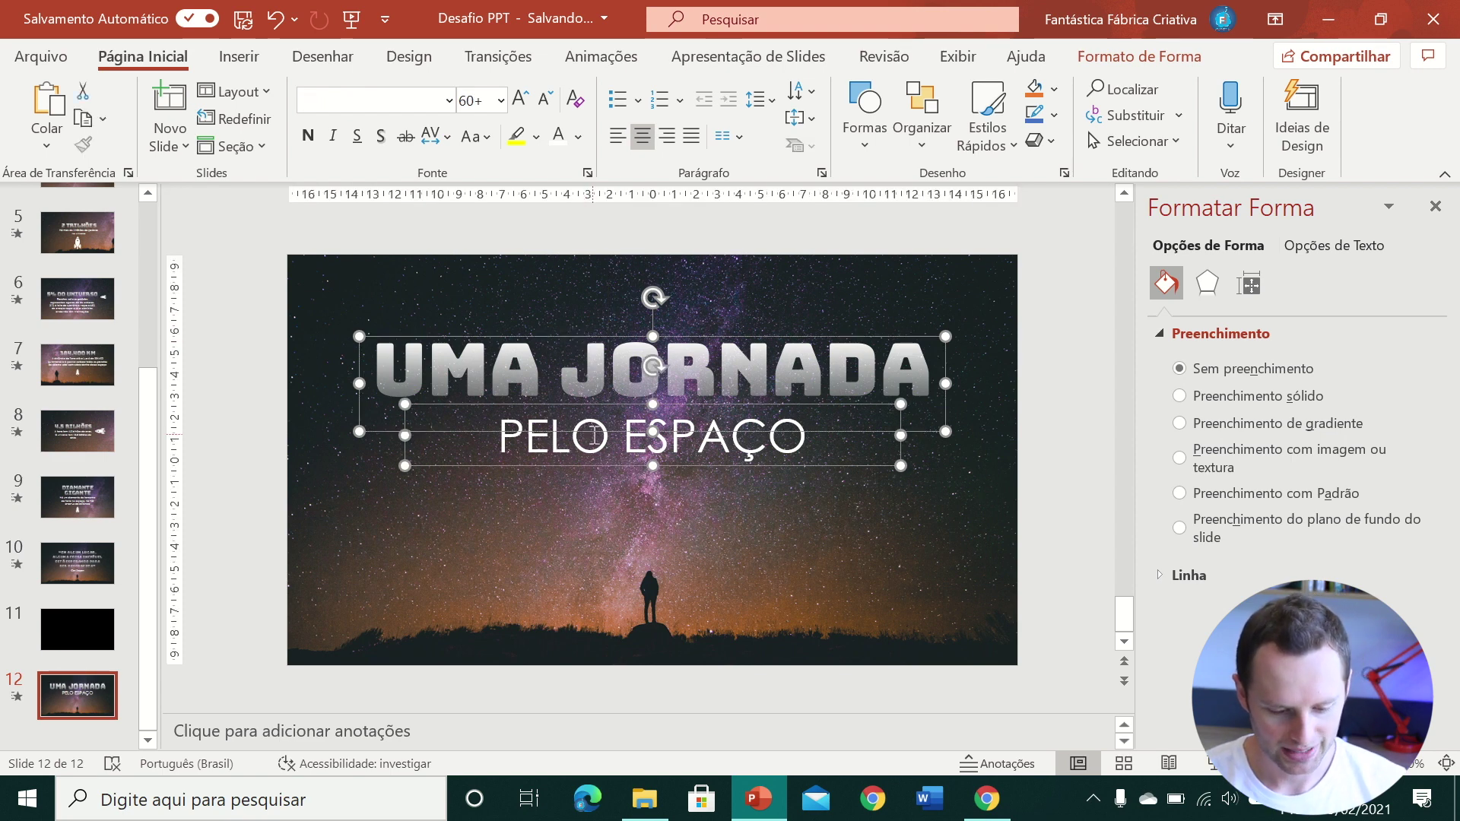
click(61, 647)
key(ctrl+v)
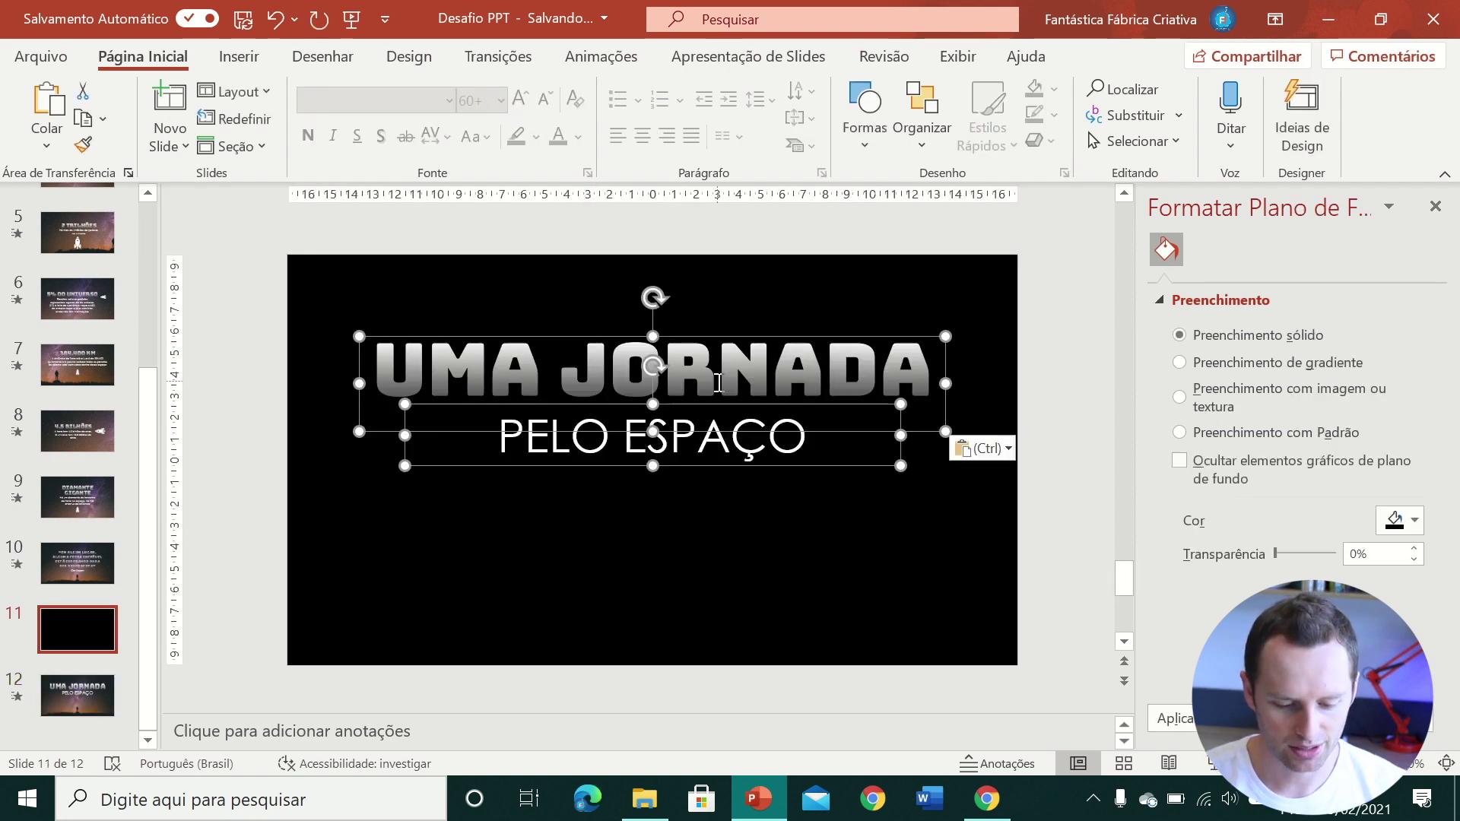
click(705, 300)
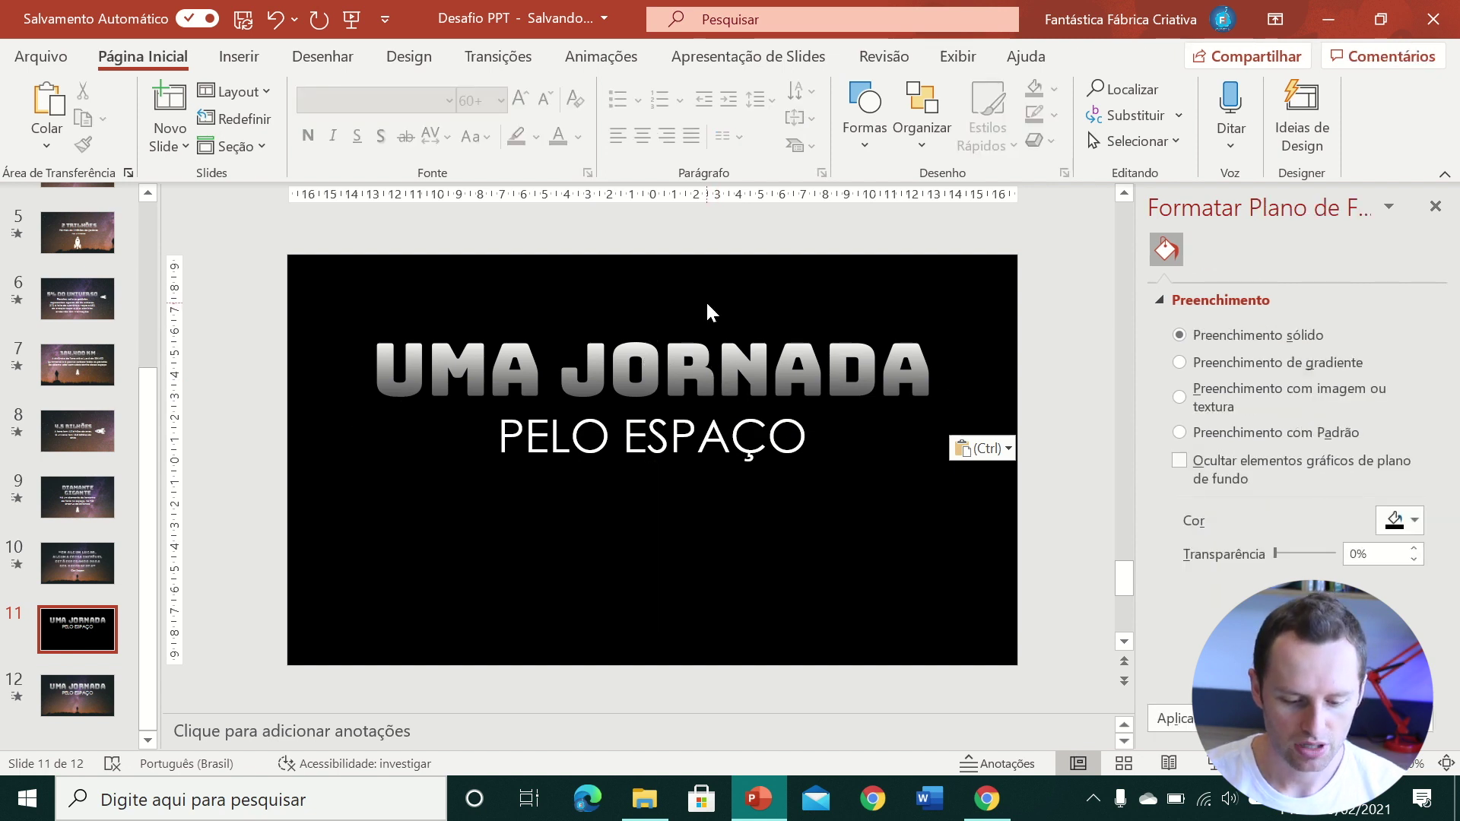
- Move the pasted UMA JORNADA above slide 11's top edge and PELO ESPAÇO off its left edge
scroll(710, 318, down, 3)
click(718, 376)
drag(722, 378, 725, 285)
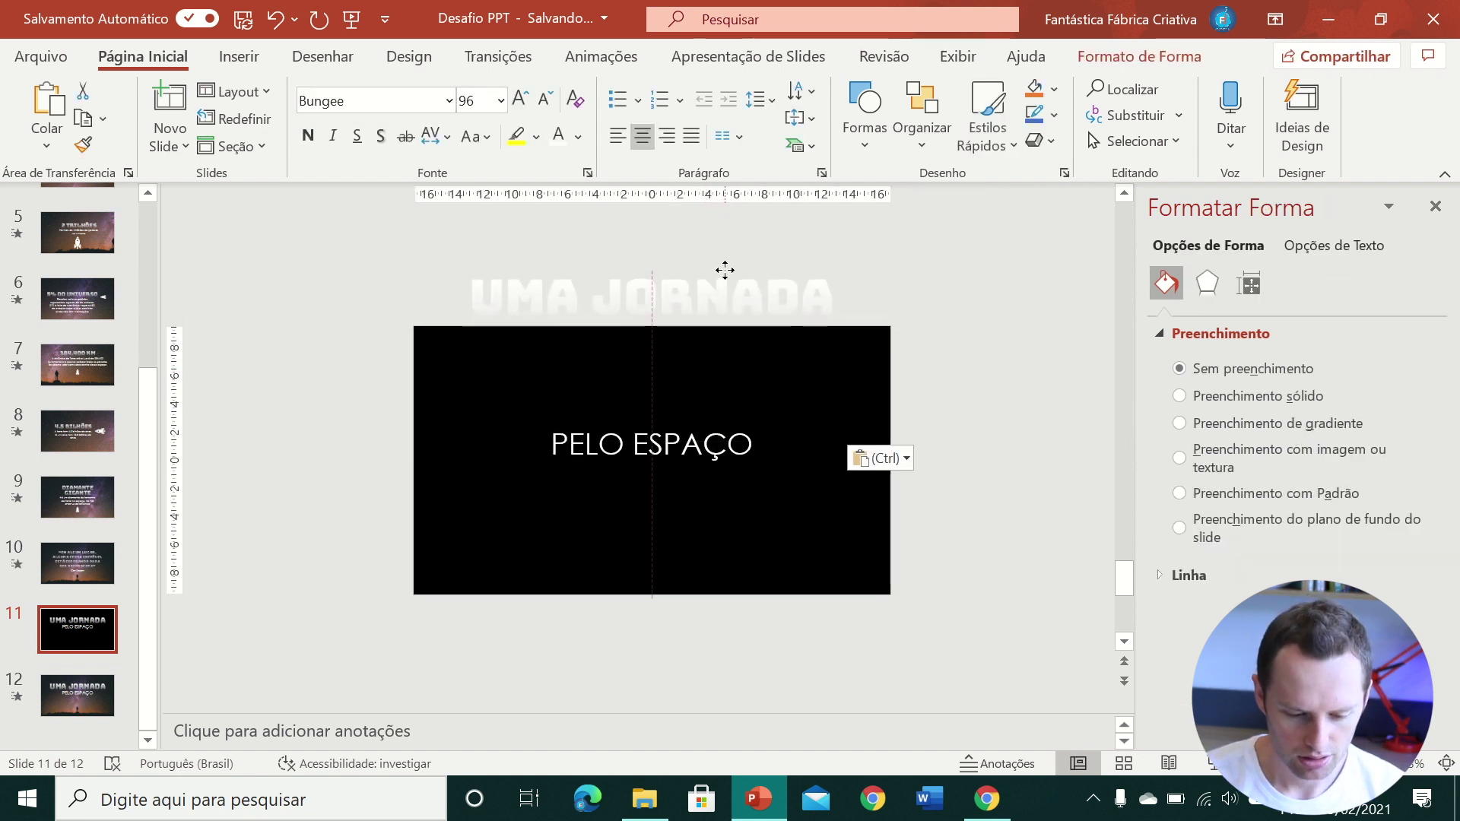
drag(724, 284, 724, 264)
drag(720, 428, 361, 424)
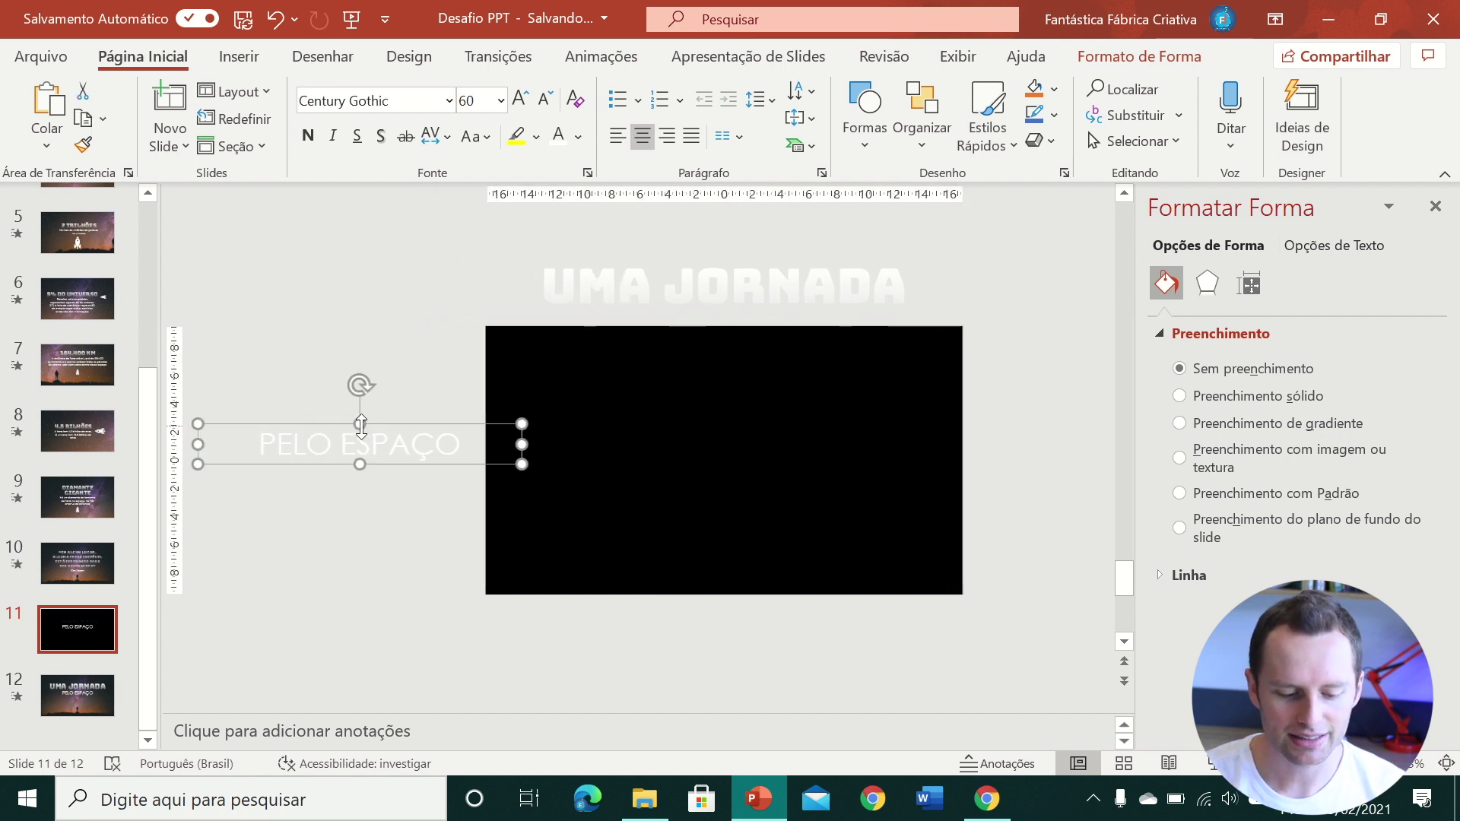
click(737, 285)
click(400, 436)
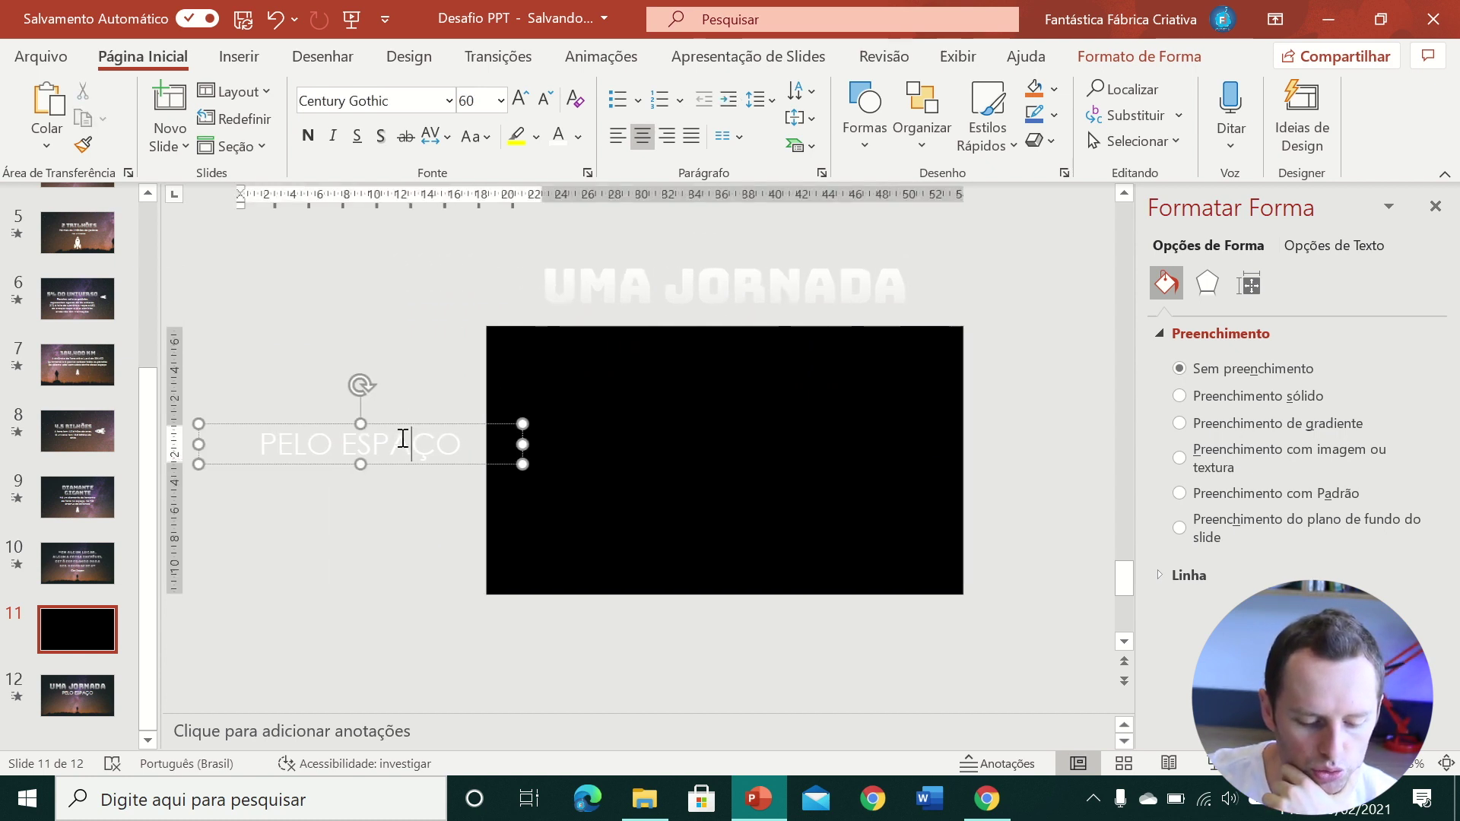
click(710, 293)
click(370, 451)
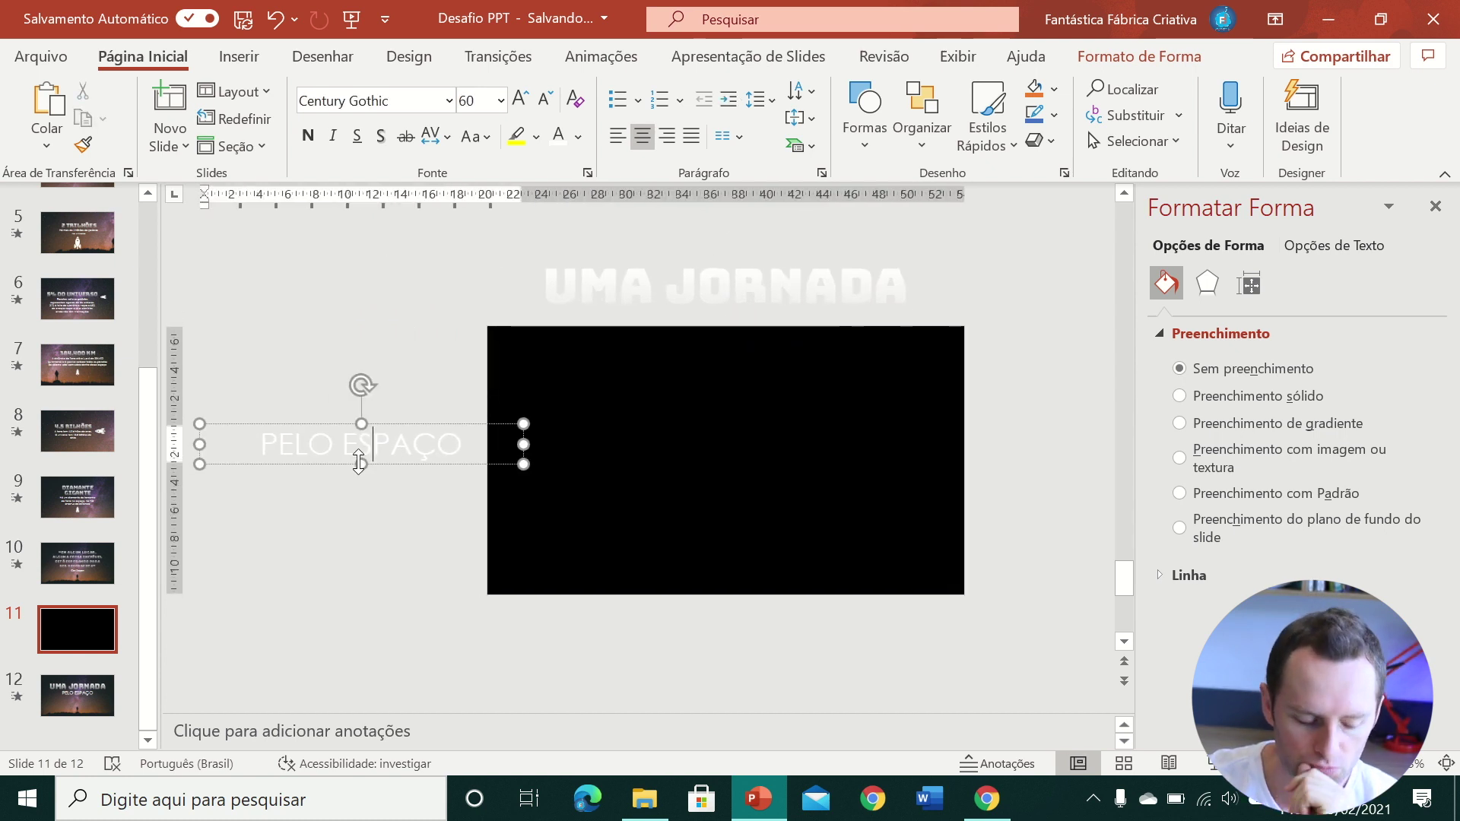
click(75, 700)
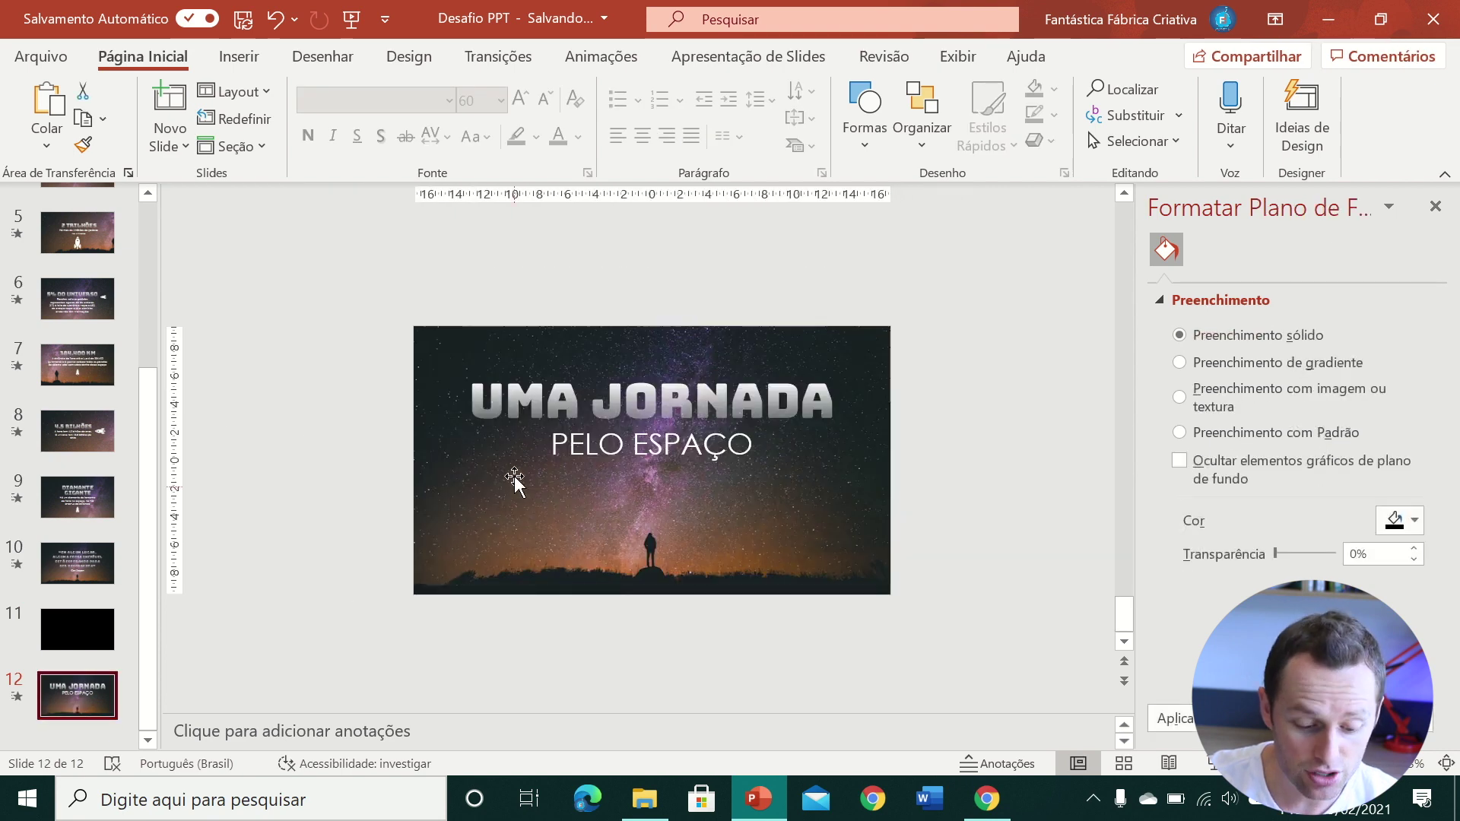
- Check that slide 12 uses the Transformar (Morph) transition
click(496, 407)
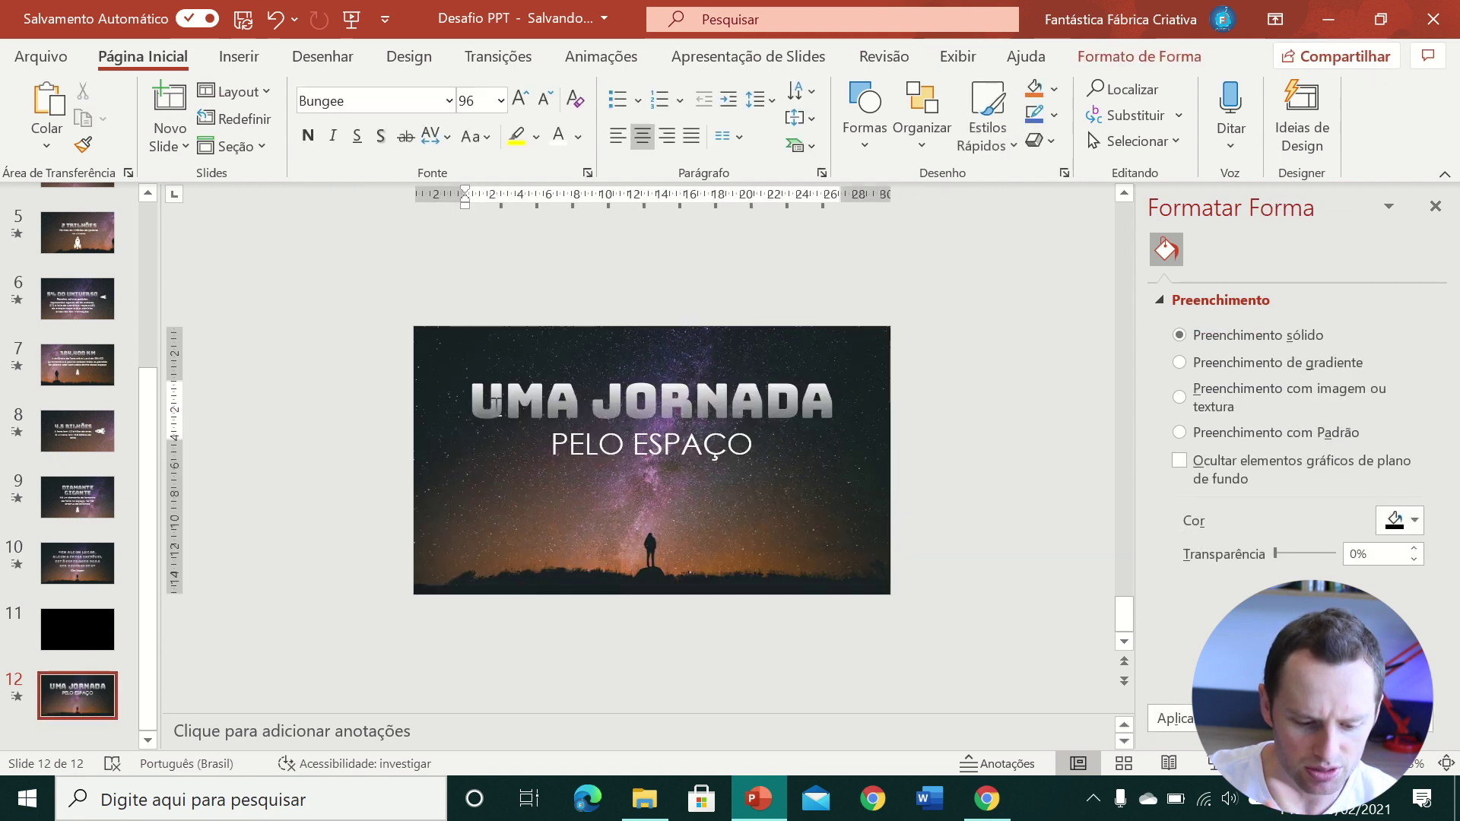
click(544, 294)
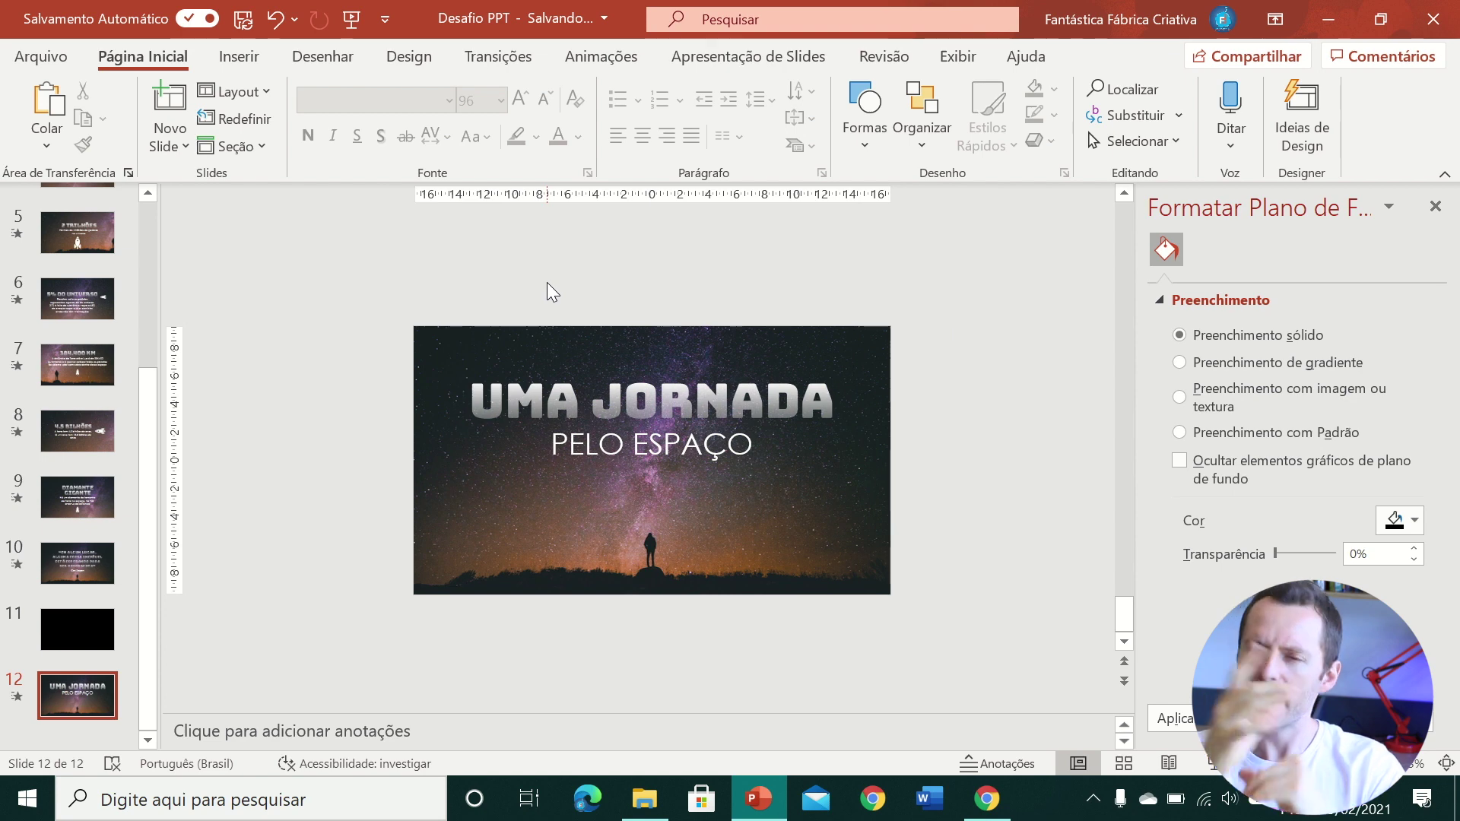
click(64, 625)
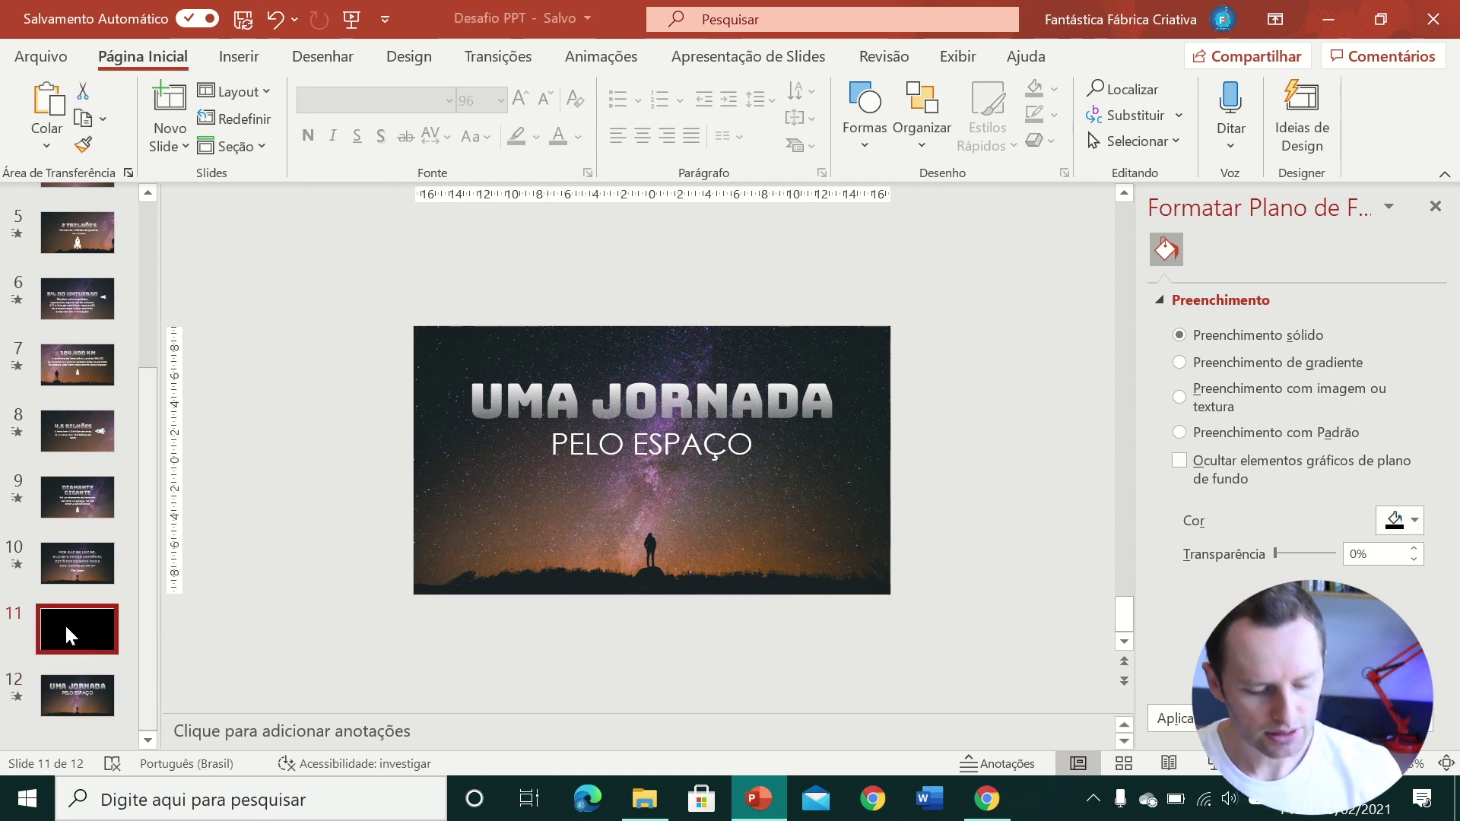
click(53, 694)
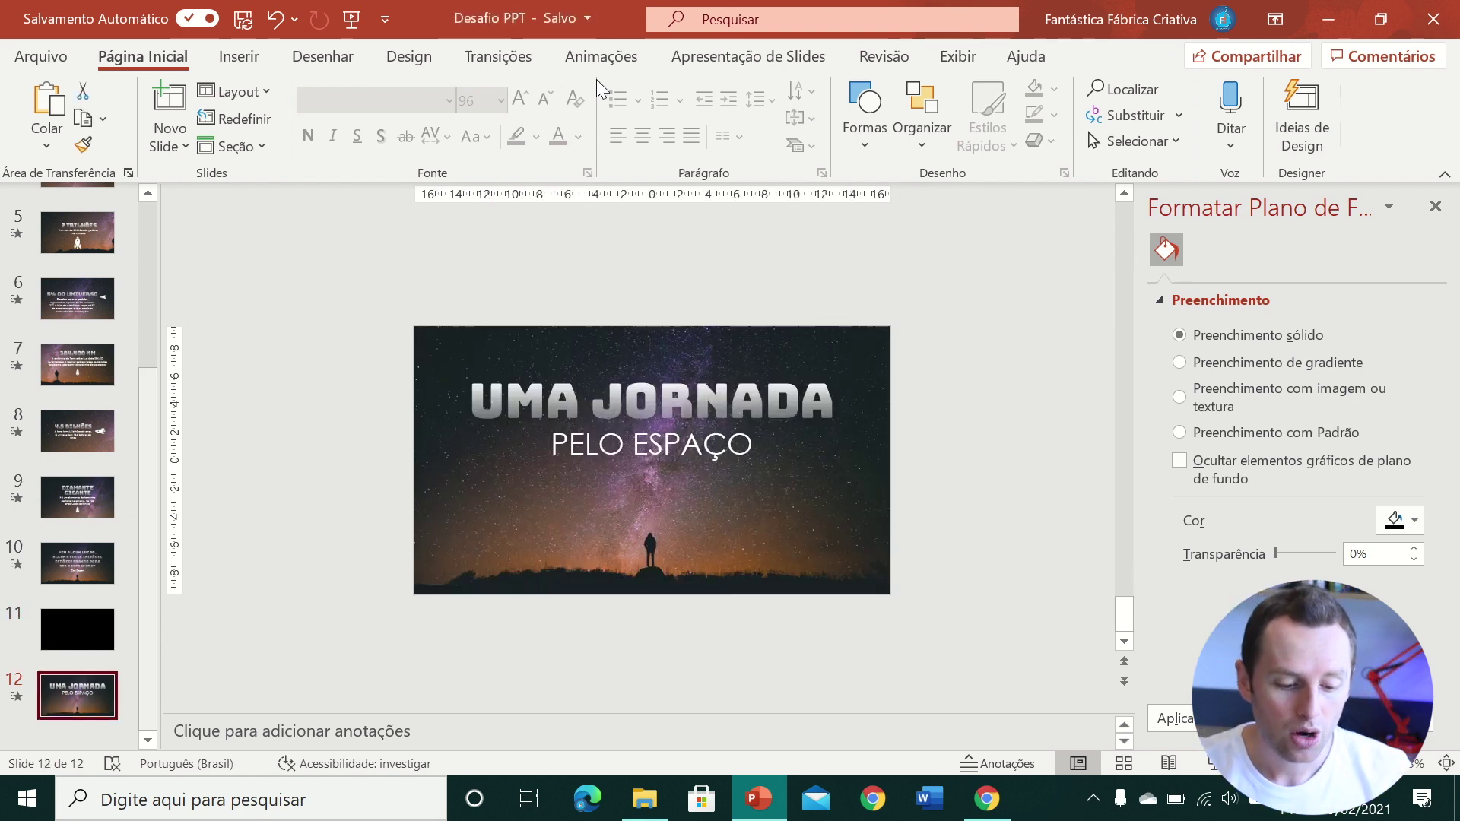
click(590, 56)
click(507, 61)
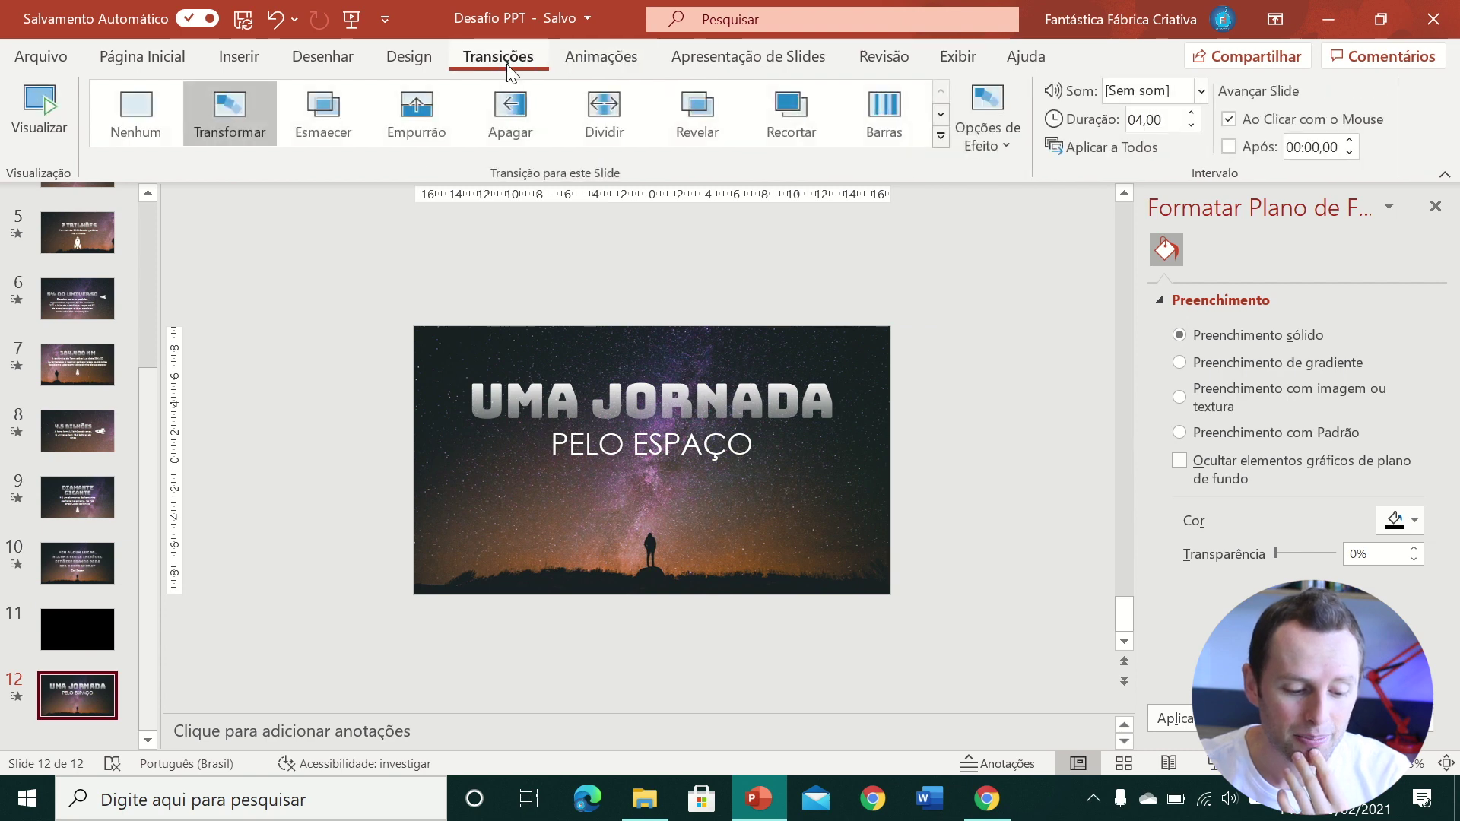
- Play the slideshow from slide 11, advancing once to see the Morph into slide 12
click(64, 646)
click(1207, 764)
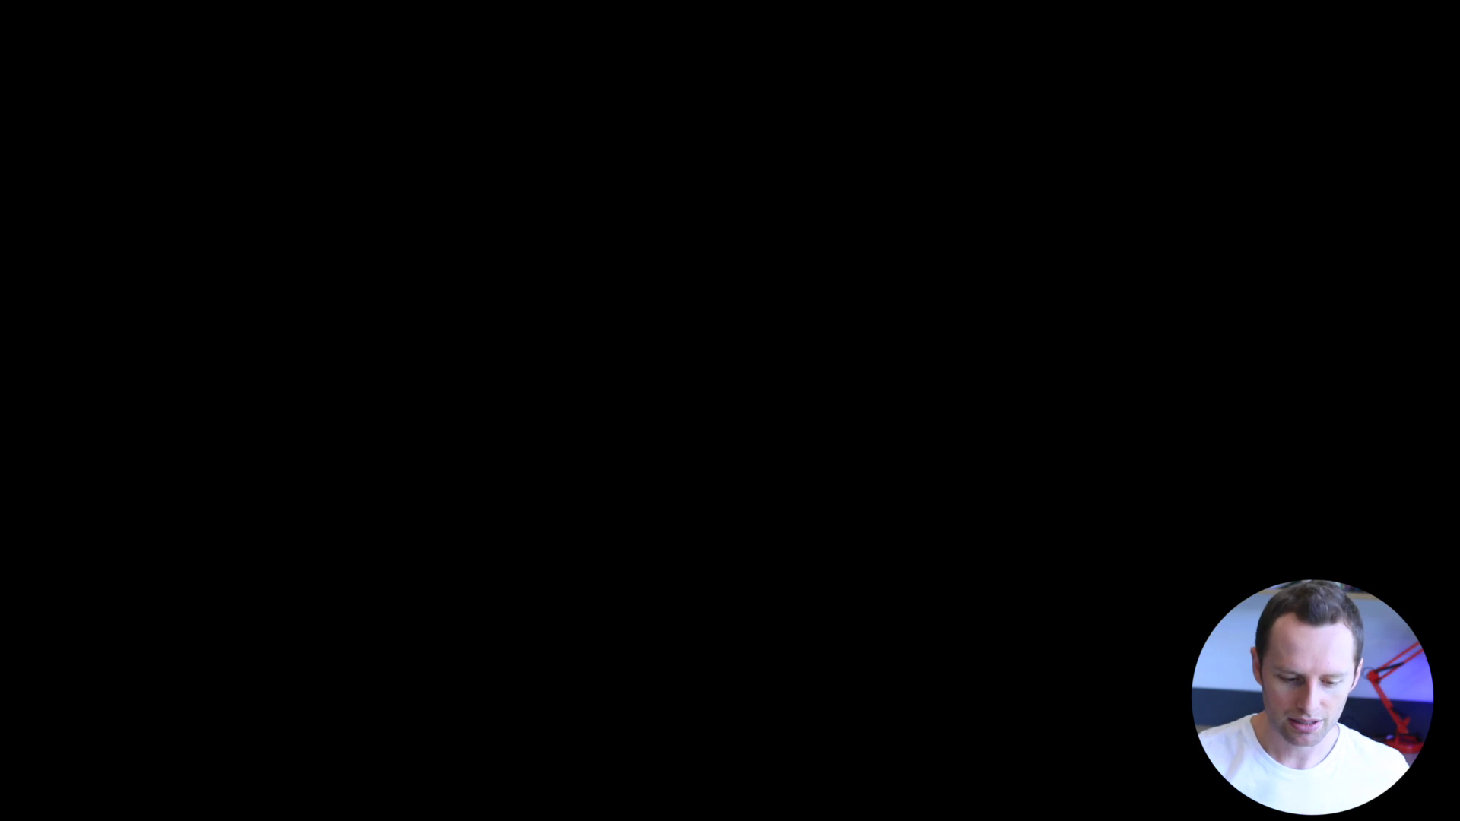
key(Right)
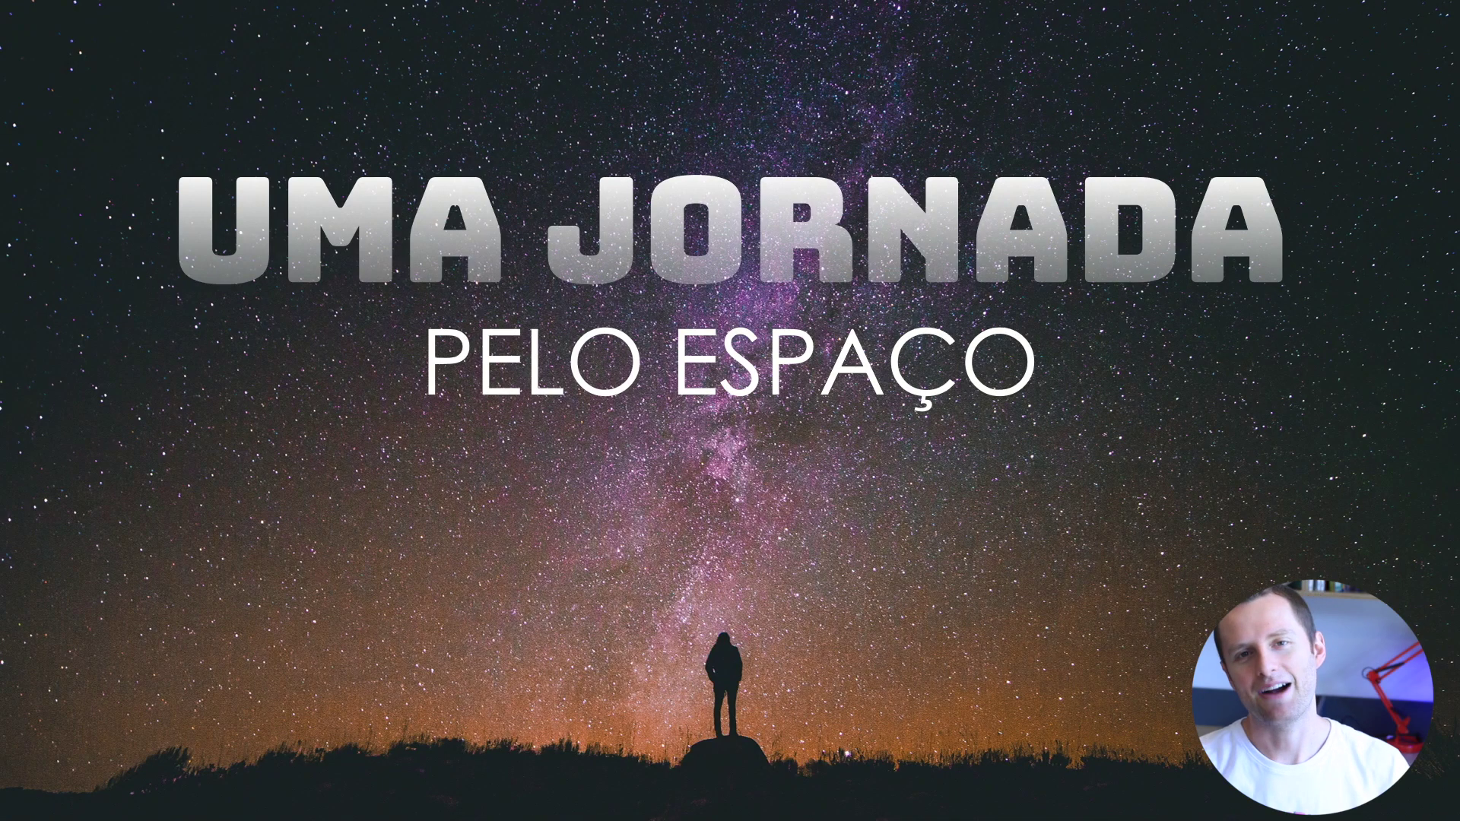
key(Escape)
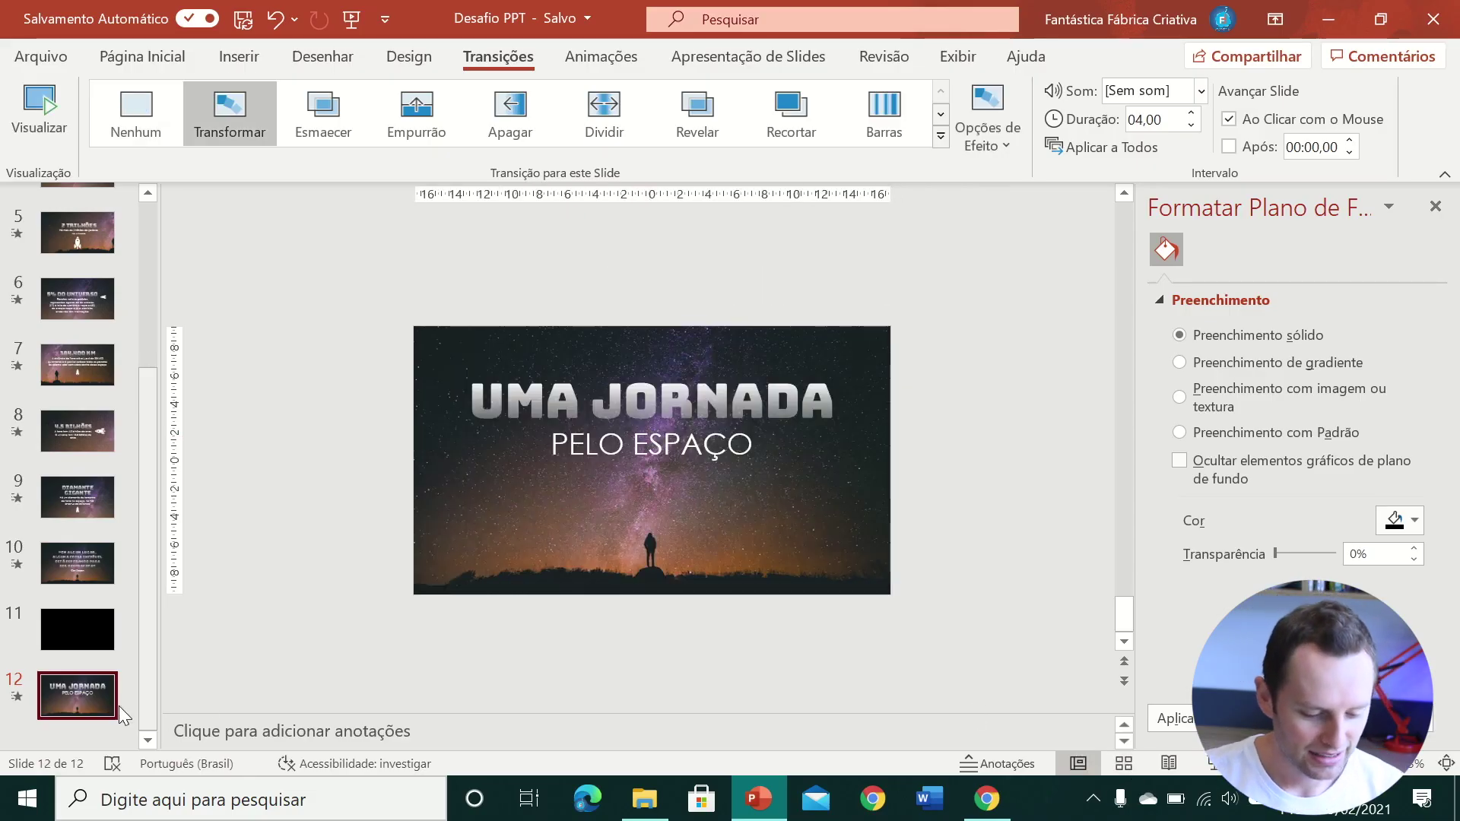
- Duplicate slide 12 to create slide 13
right_click(92, 704)
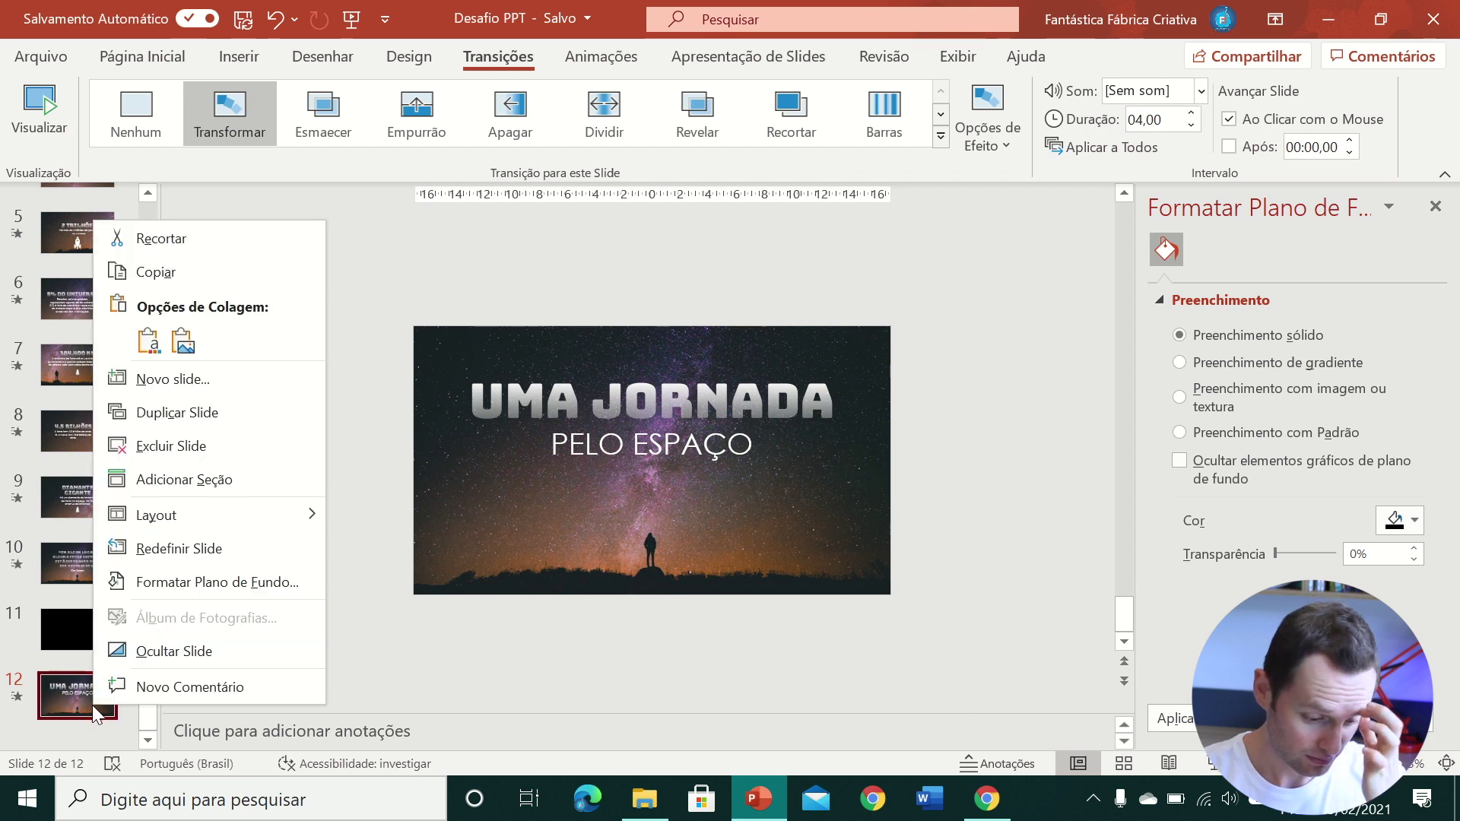
click(137, 413)
click(528, 380)
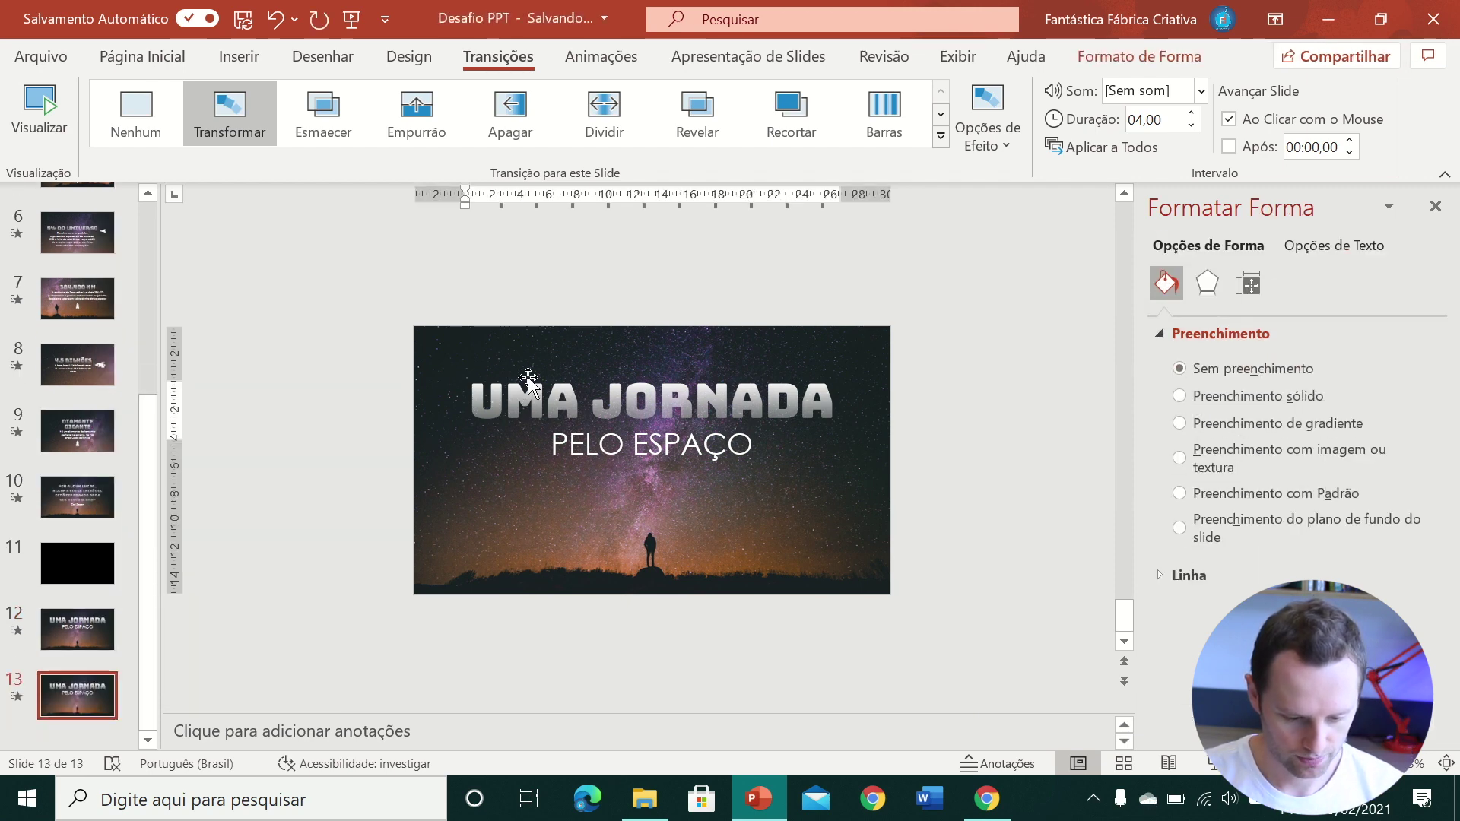
click(529, 380)
click(531, 380)
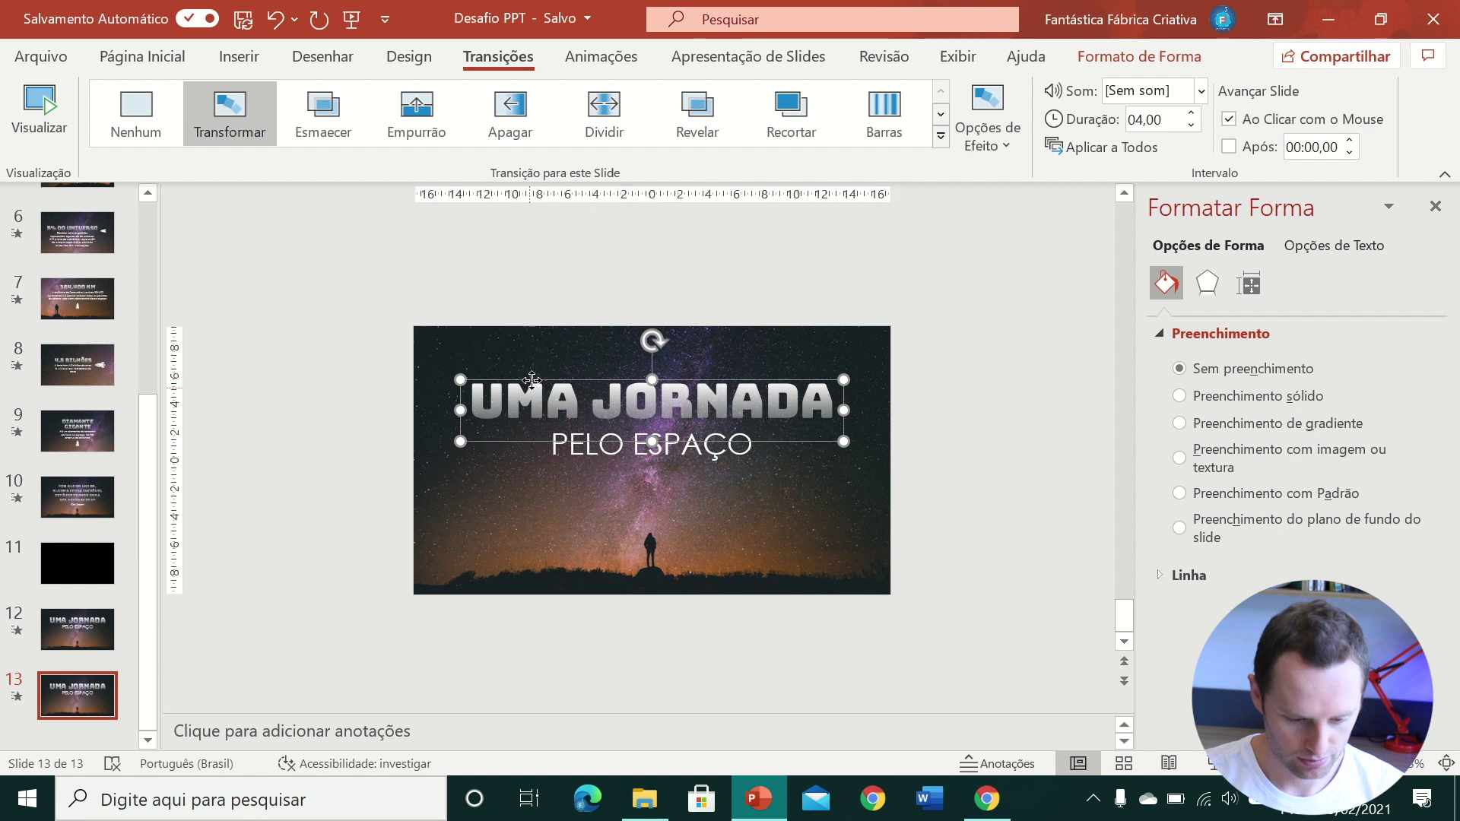
shift+click(627, 454)
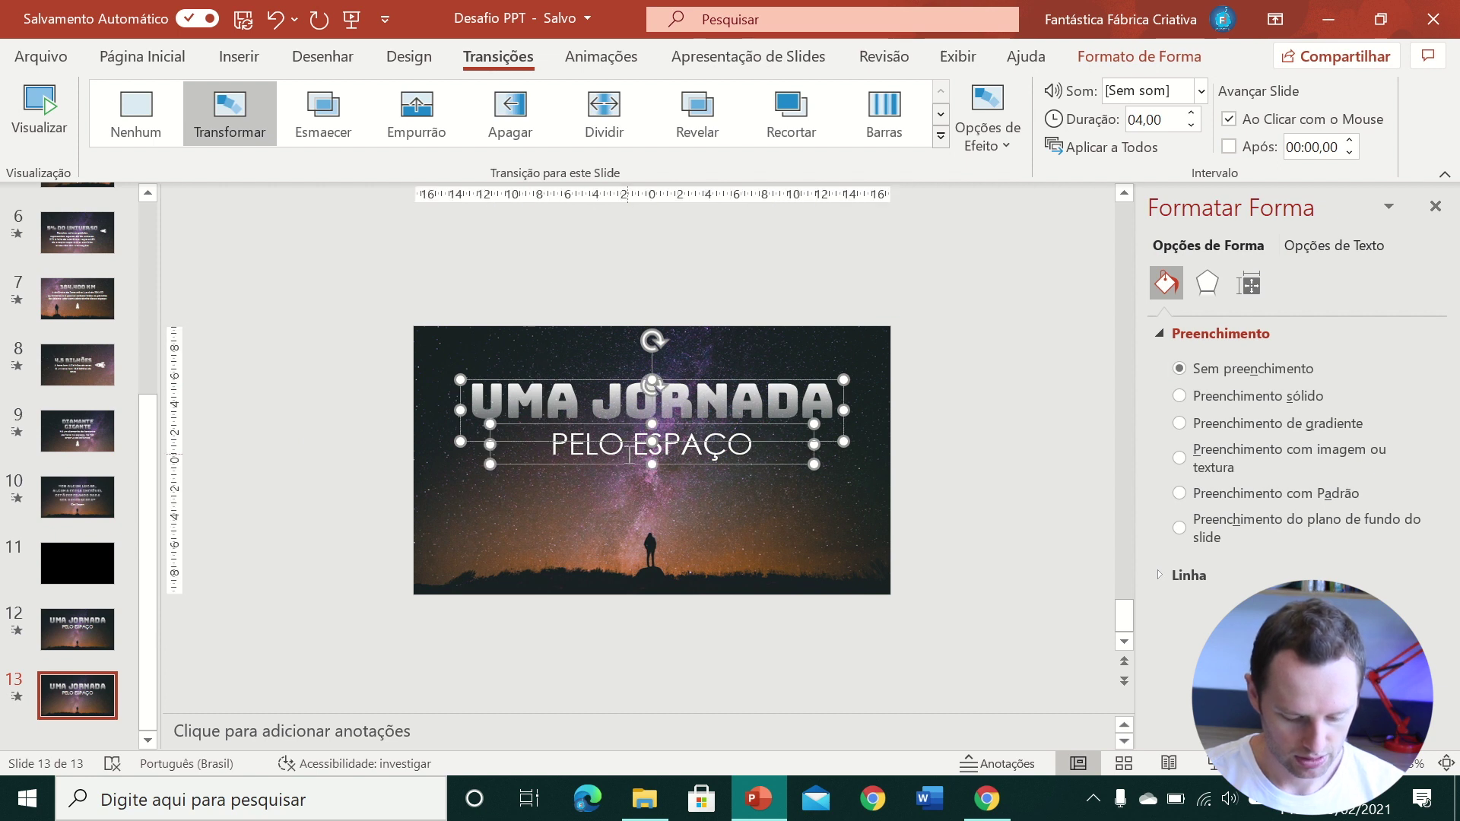
click(73, 670)
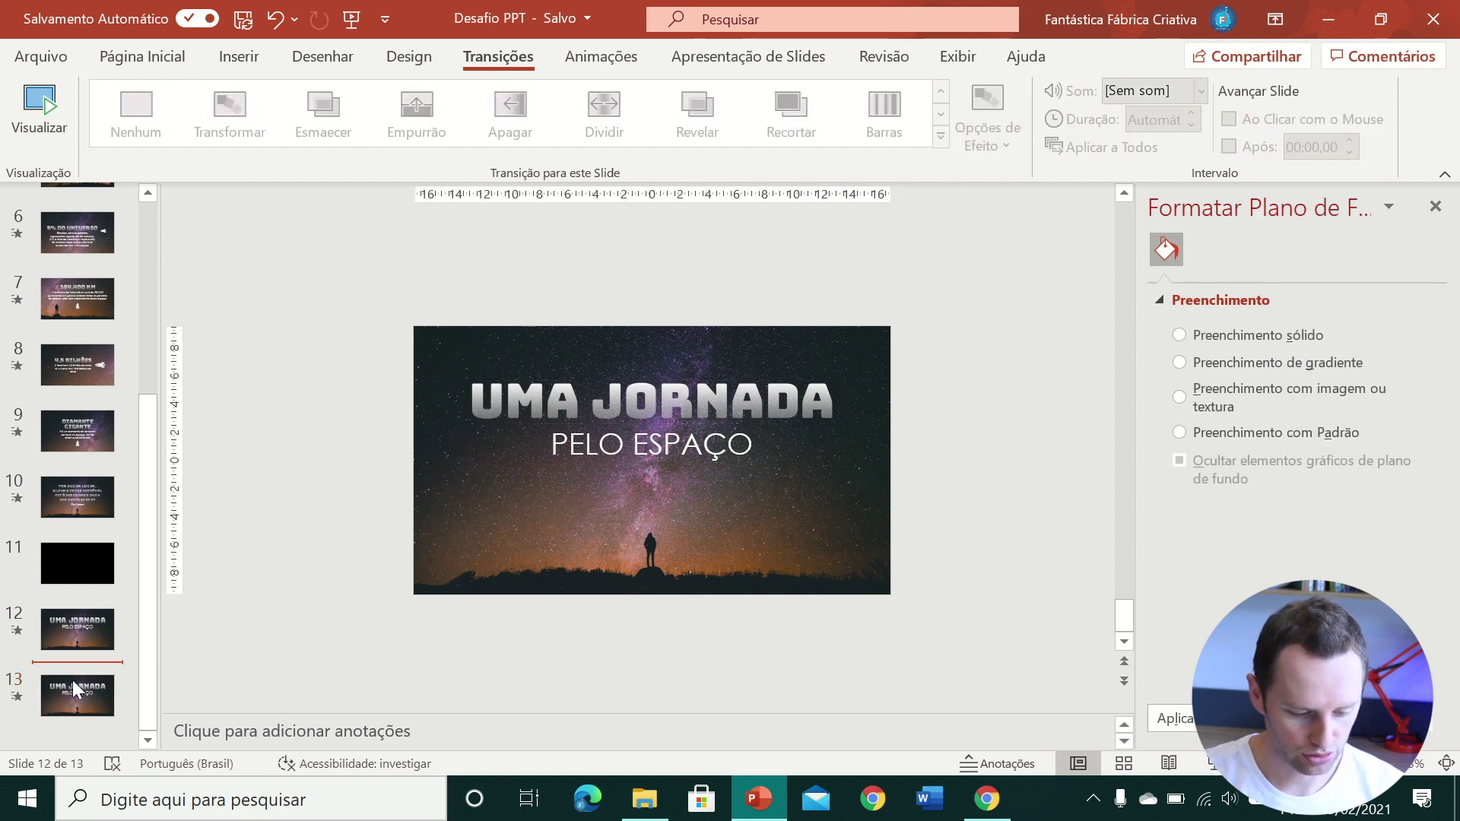
click(557, 370)
click(562, 399)
click(69, 634)
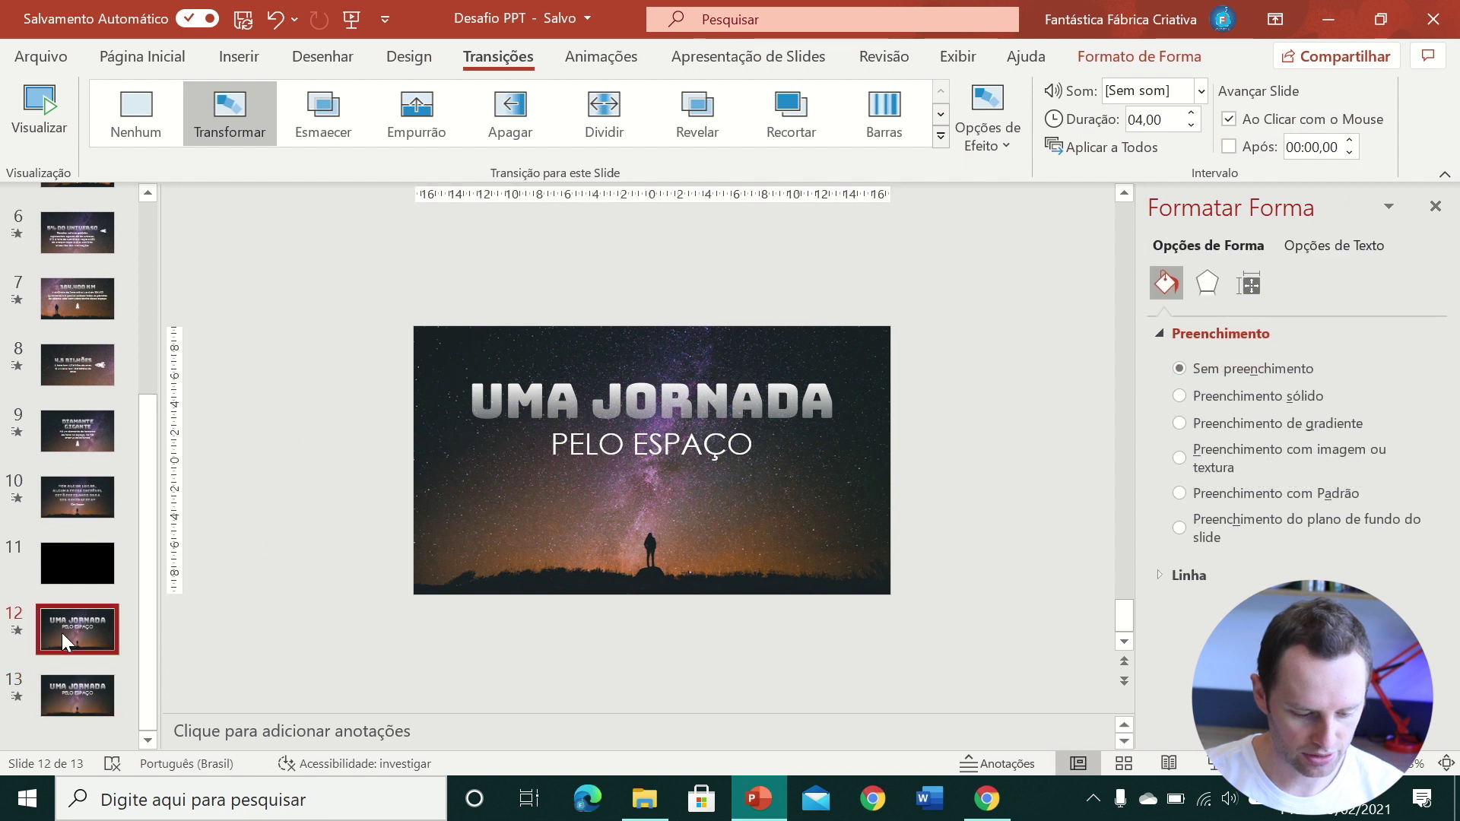
click(65, 688)
- Park slide 13's UMA JORNADA off the right edge and PELO ESPAÇO off the left, then play from slide 12
click(561, 401)
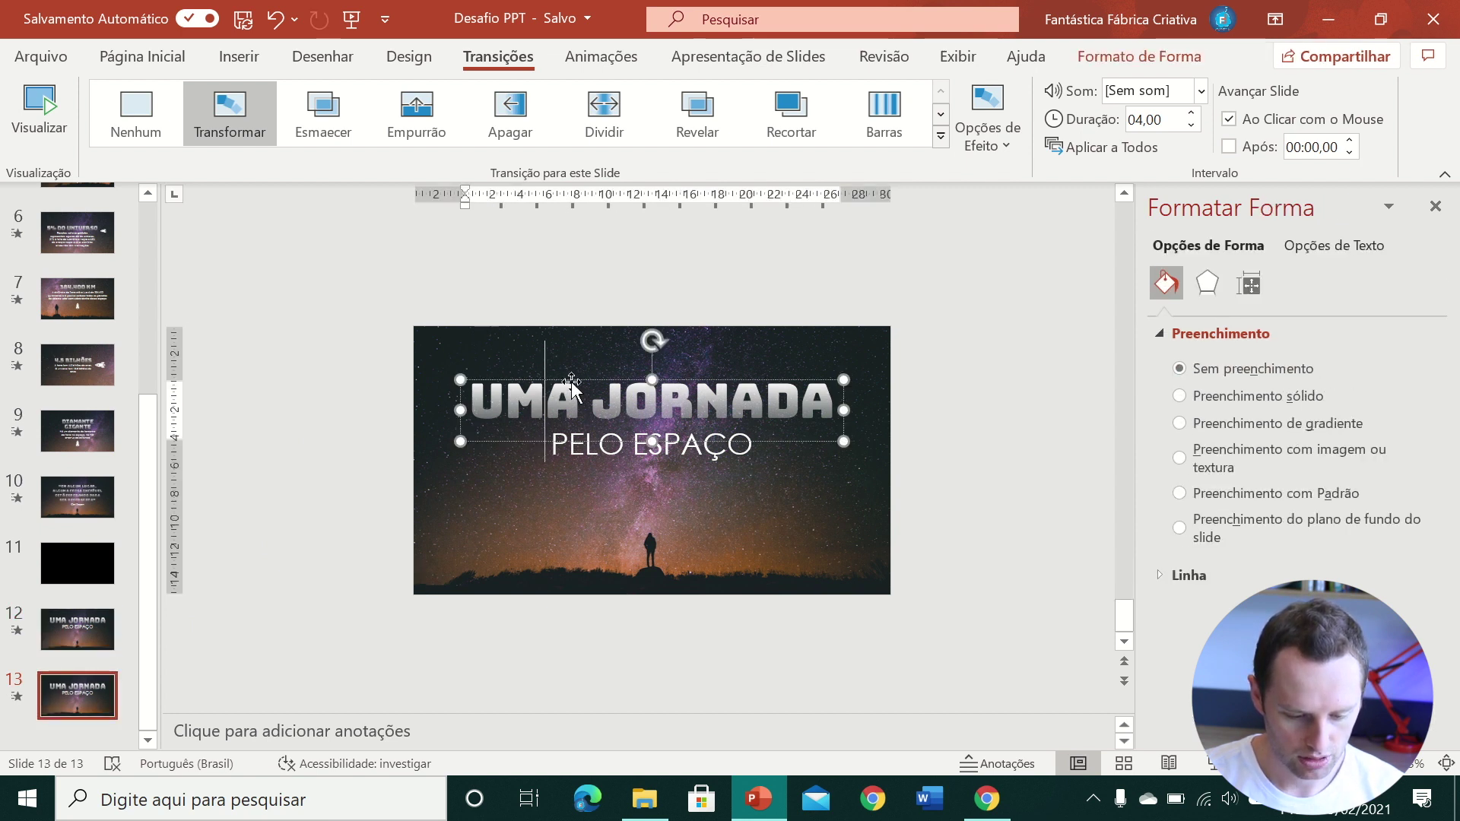
mouse_move(572, 387)
mouse_down()
mouse_move(577, 264)
mouse_move(1034, 432)
mouse_up()
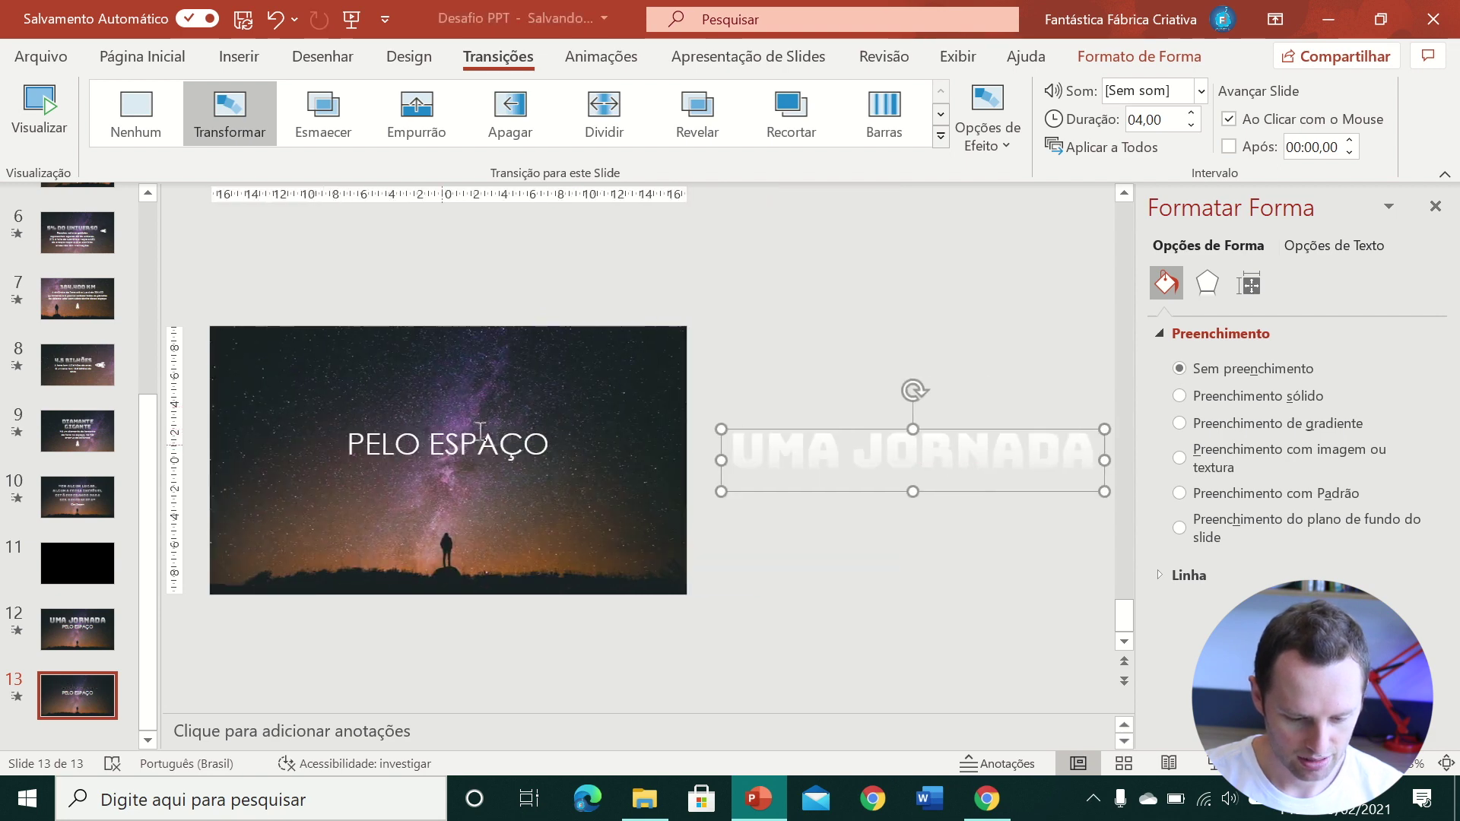
click(480, 430)
drag(530, 429, 252, 430)
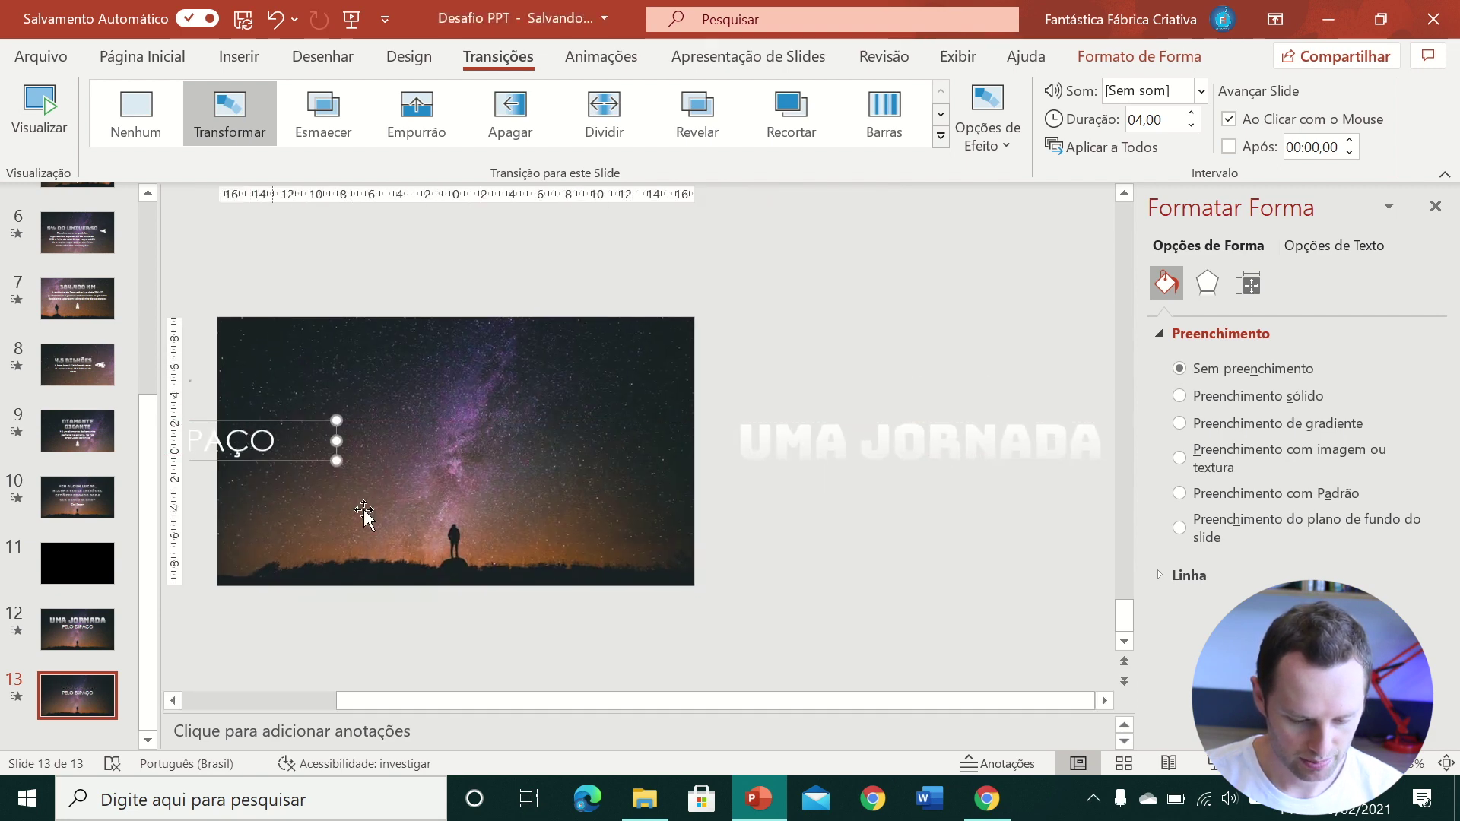
drag(555, 696, 187, 673)
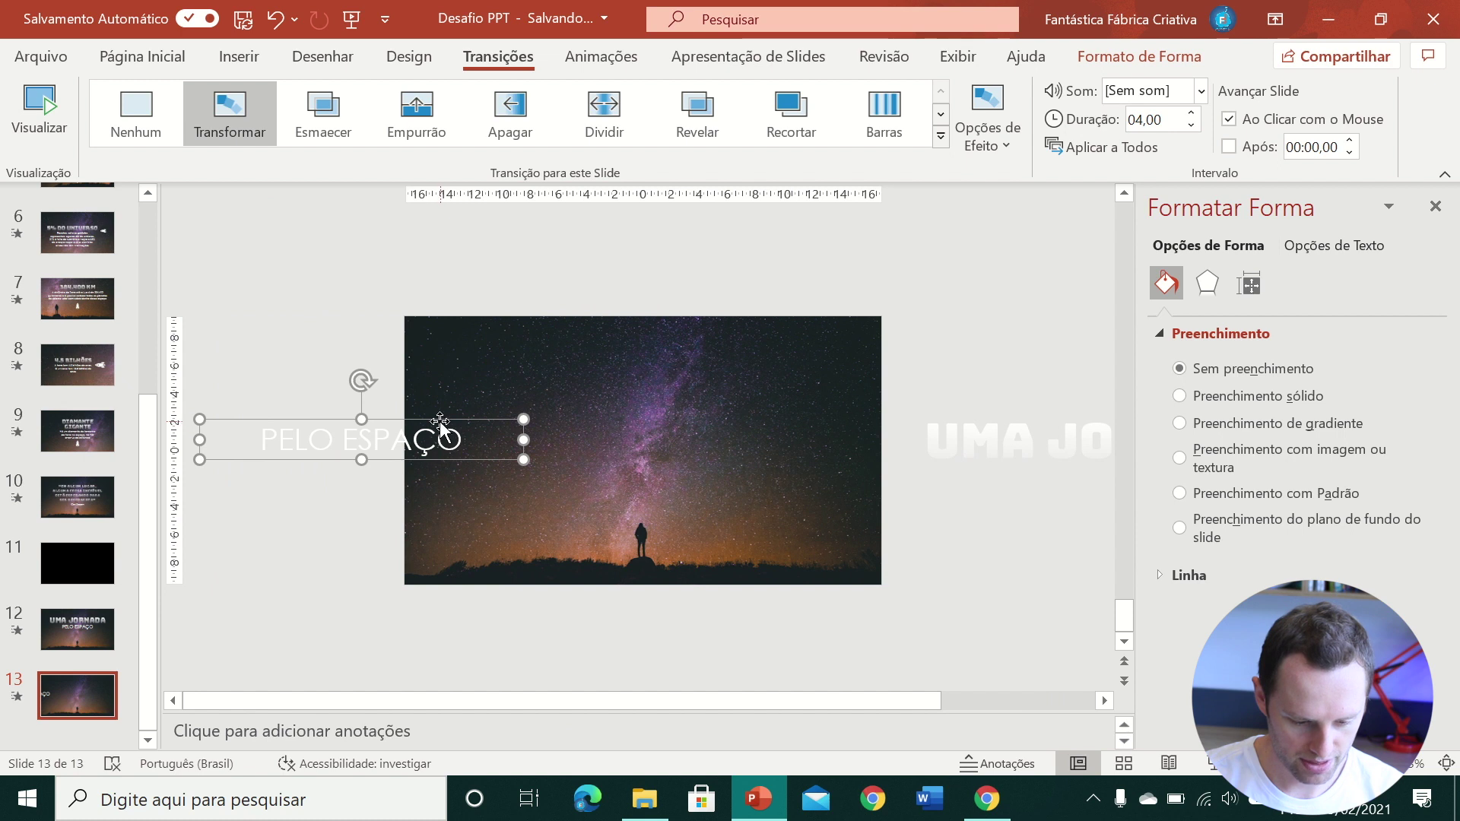
mouse_move(440, 421)
mouse_down()
mouse_move(286, 422)
mouse_move(338, 422)
mouse_up()
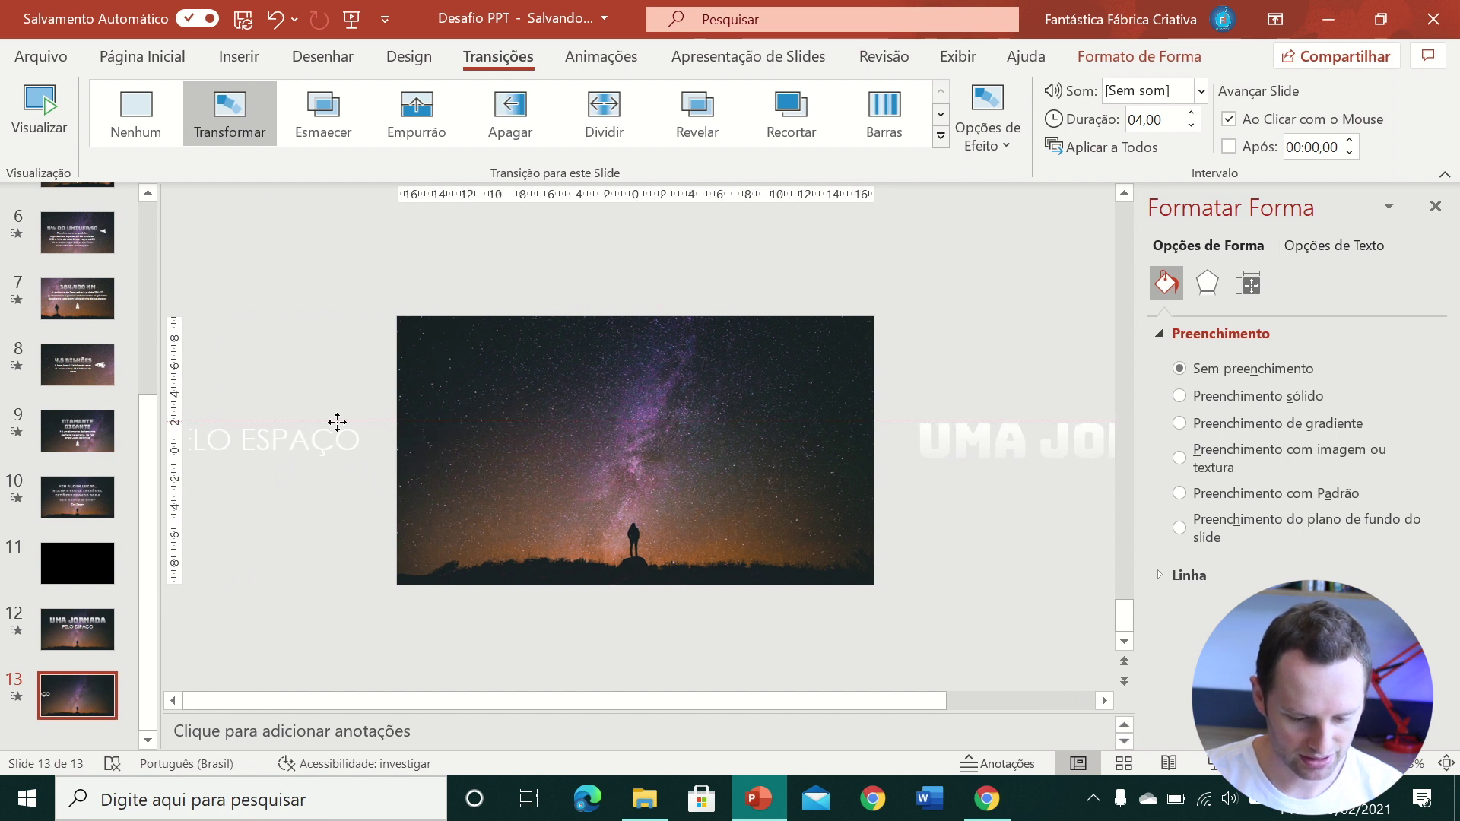
click(77, 629)
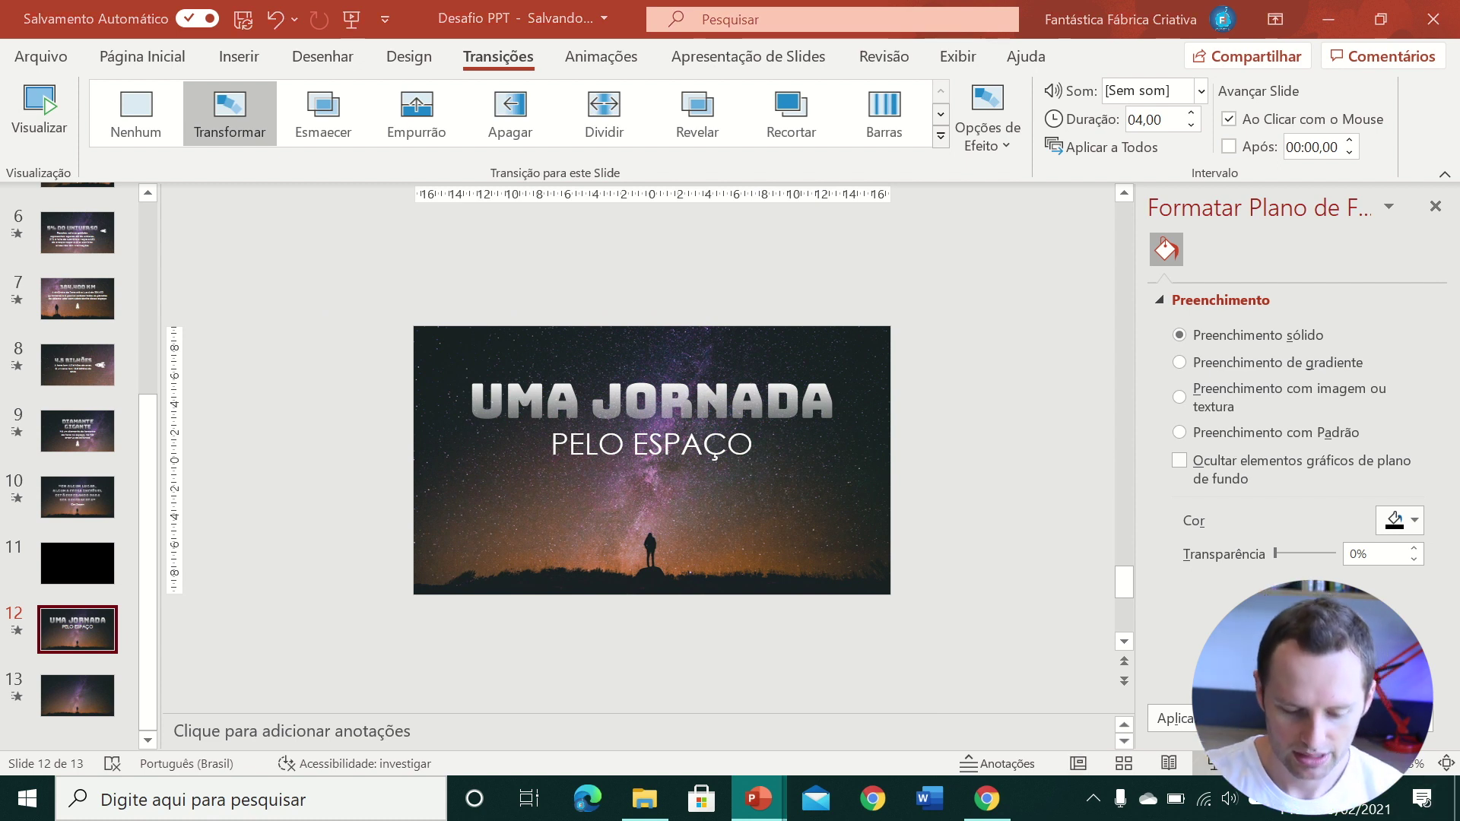
click(1212, 764)
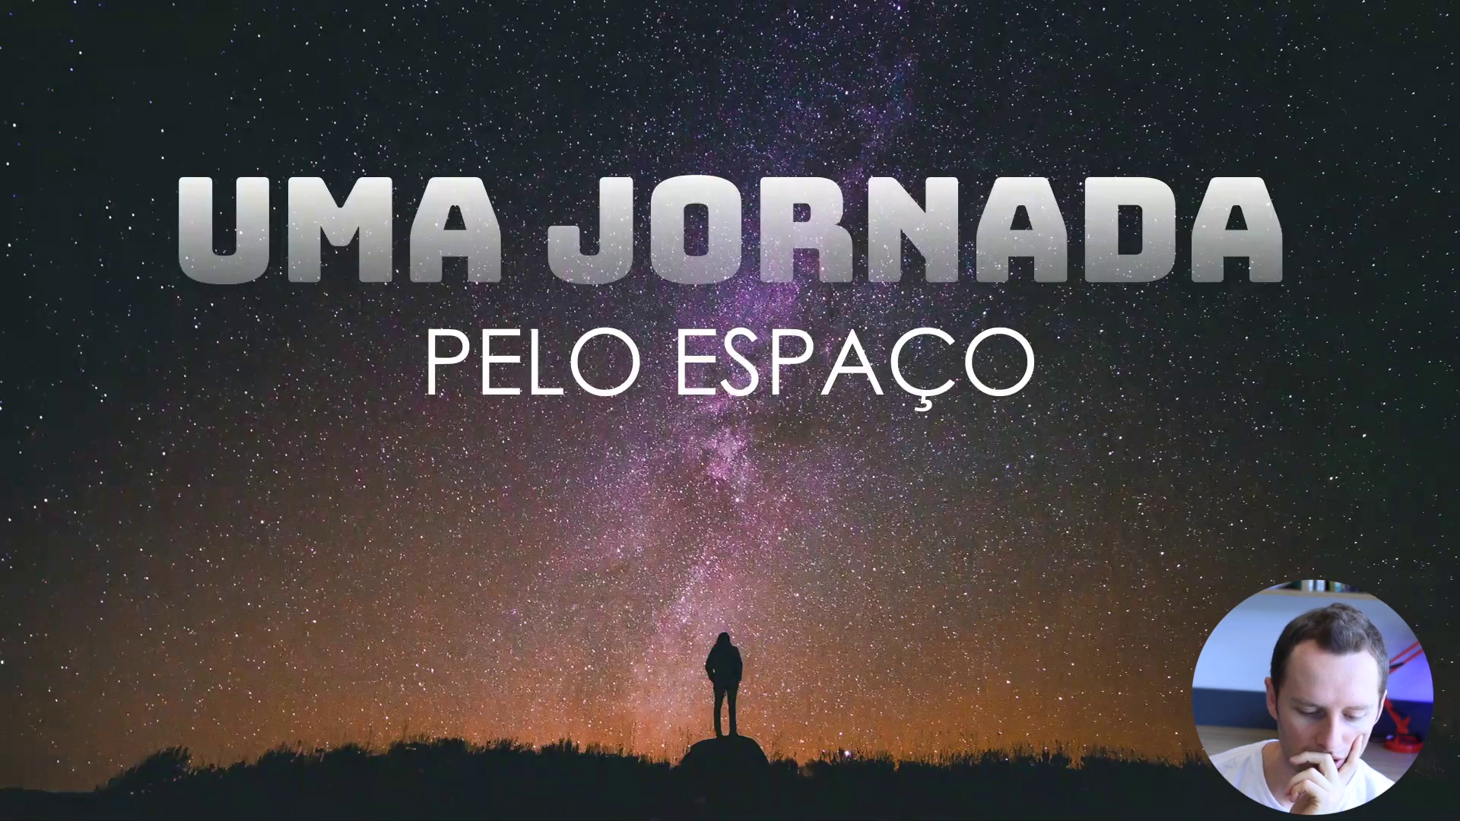
- Advance to slide 13 to watch both titles morph away, then end the slide show
key(Right)
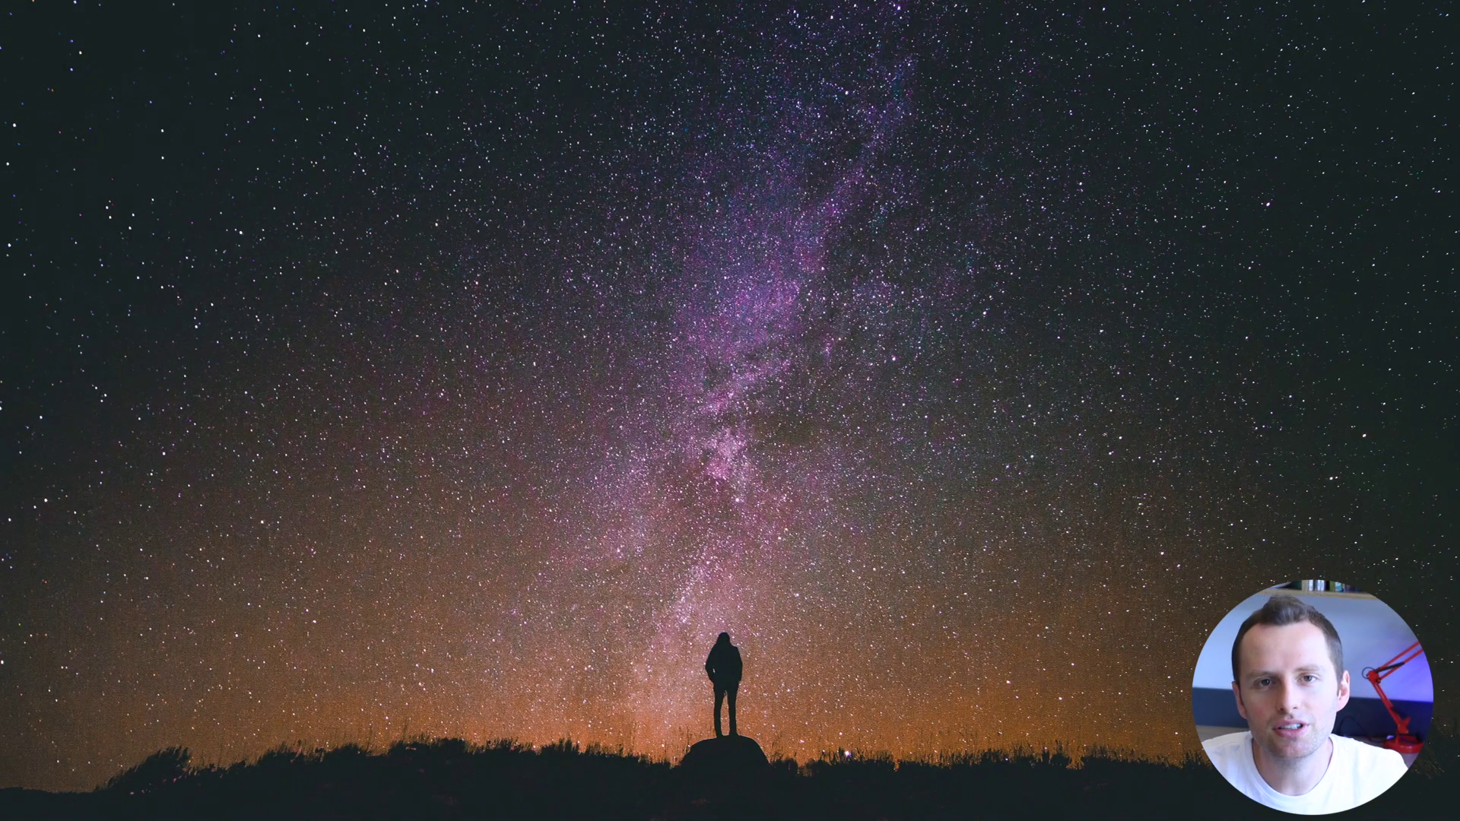
key(Escape)
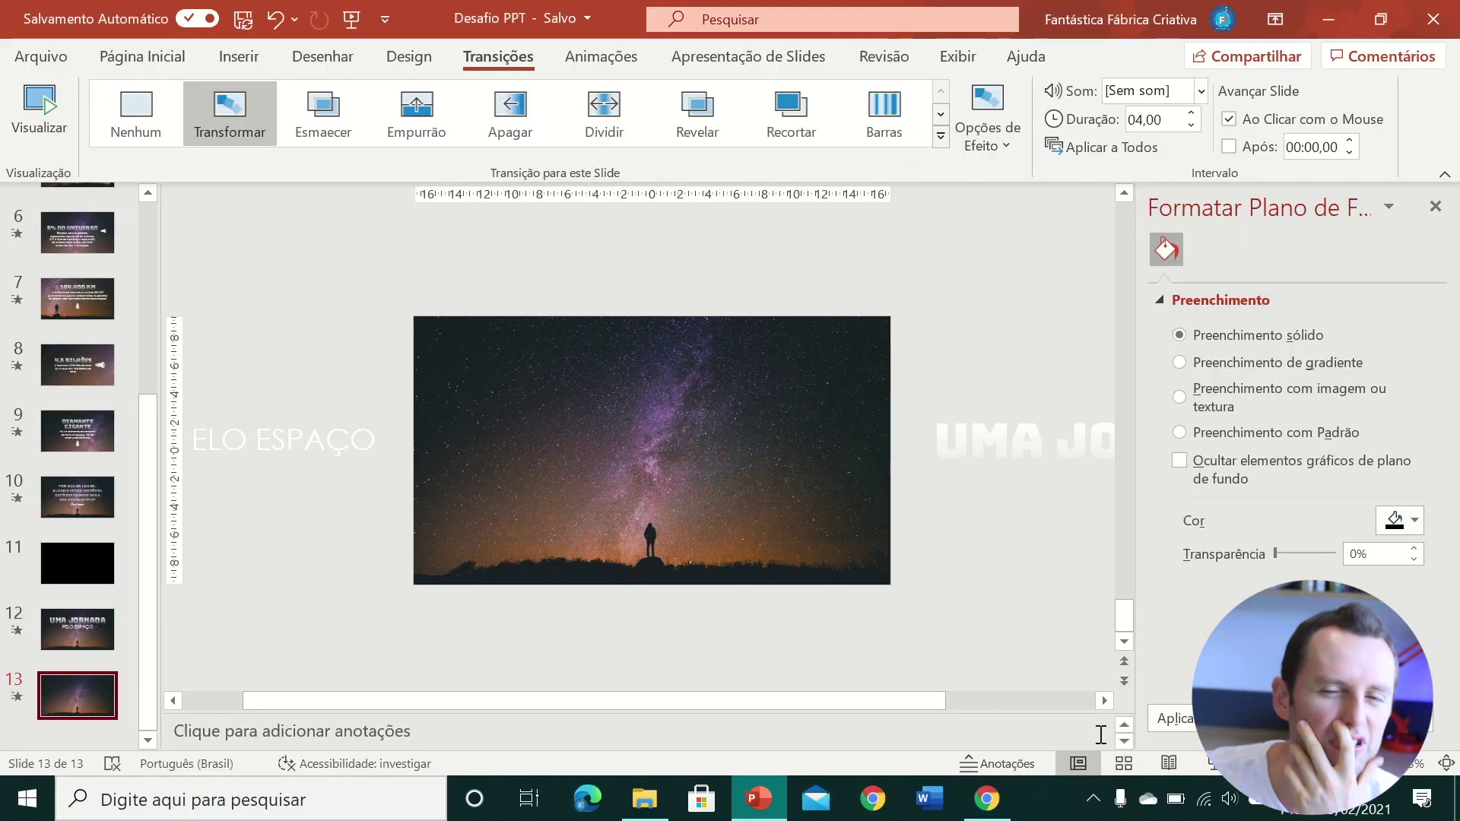
- Enlarge slide 13's starry picture from its lower-left and upper-right corners
click(781, 479)
scroll(541, 558, down, 3)
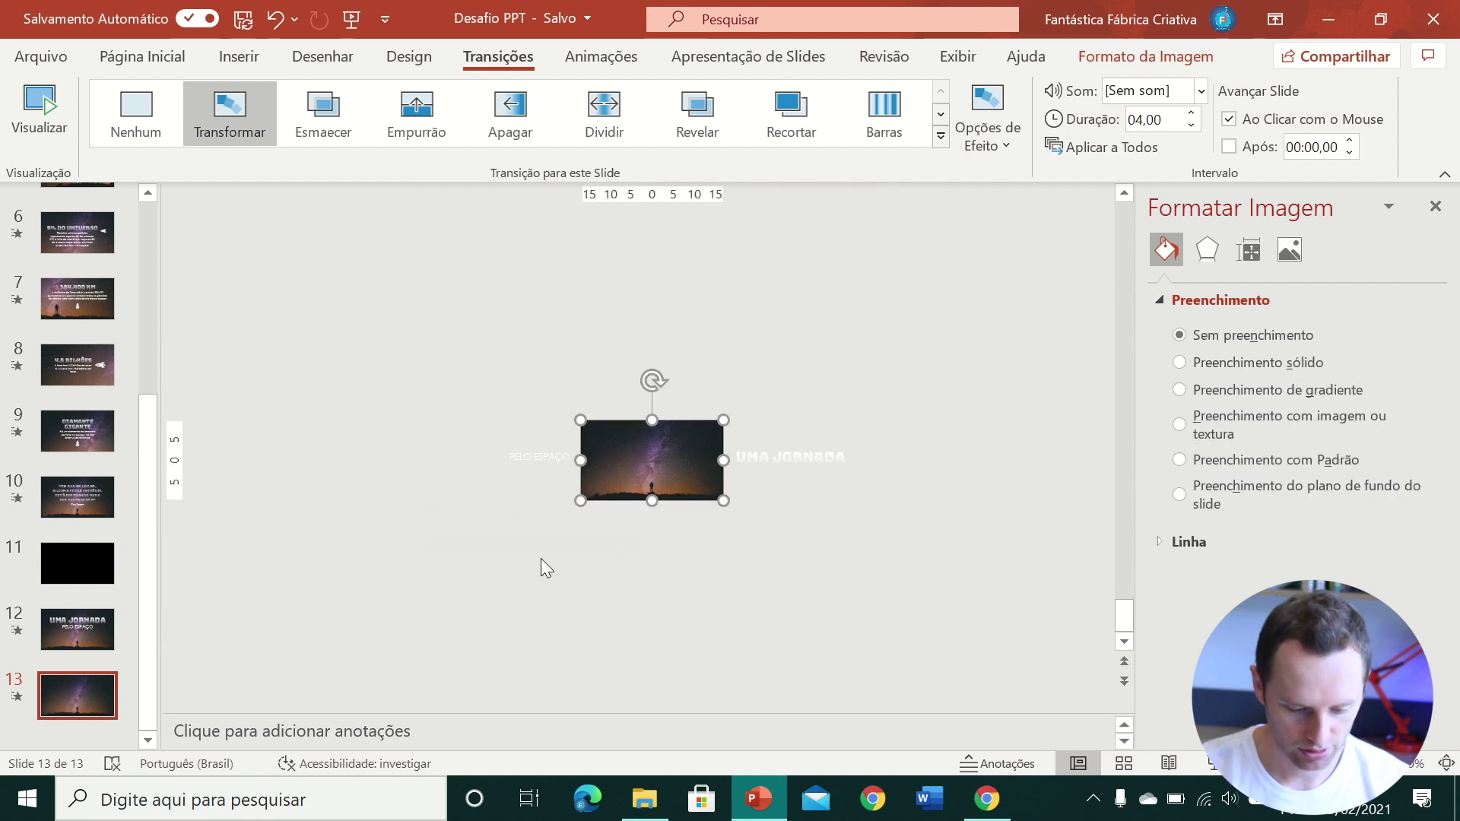
scroll(544, 561, up, 4)
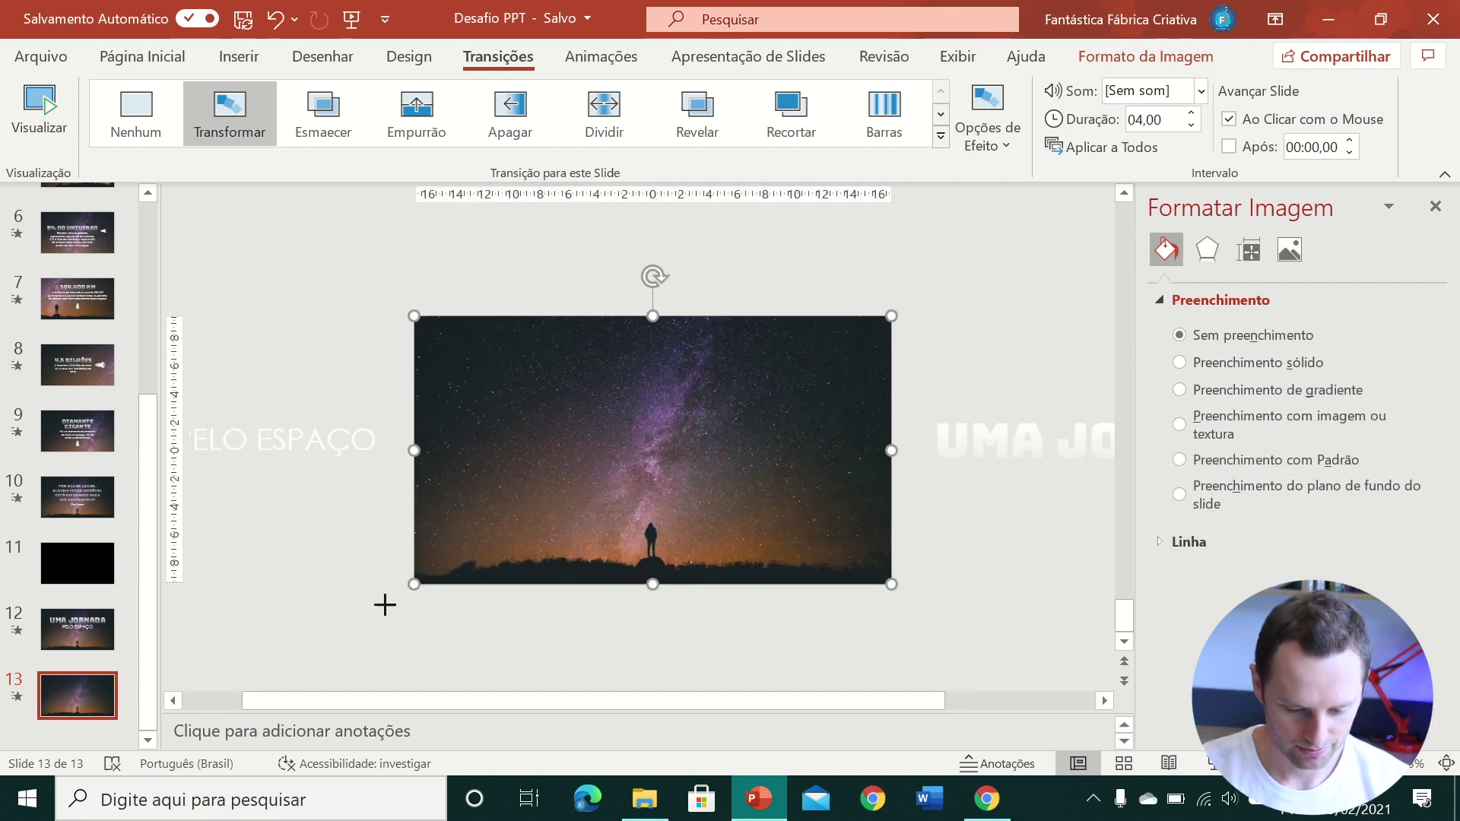
drag(385, 605, 277, 691)
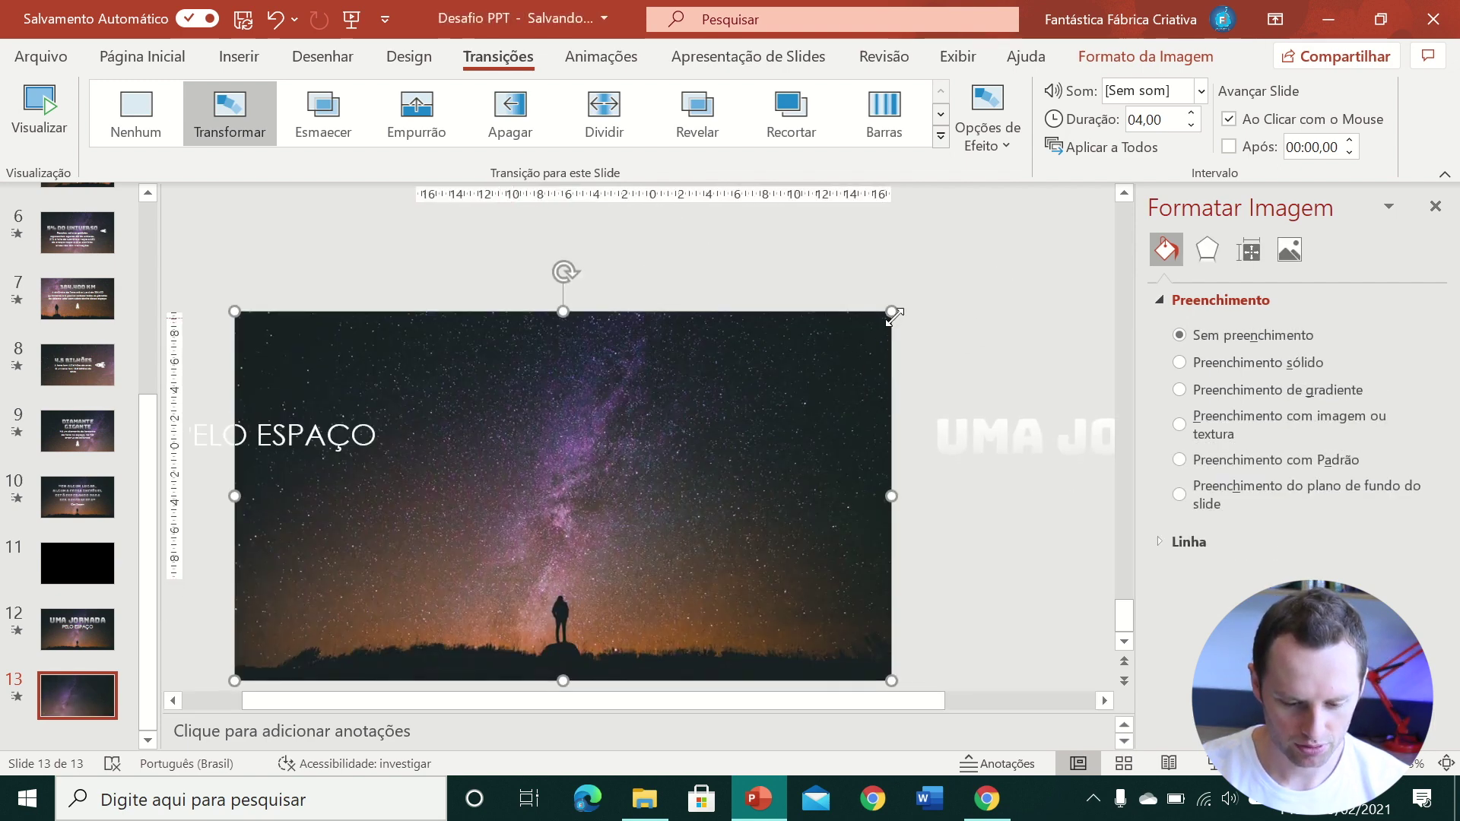
drag(894, 316, 1059, 232)
scroll(764, 410, down, 2)
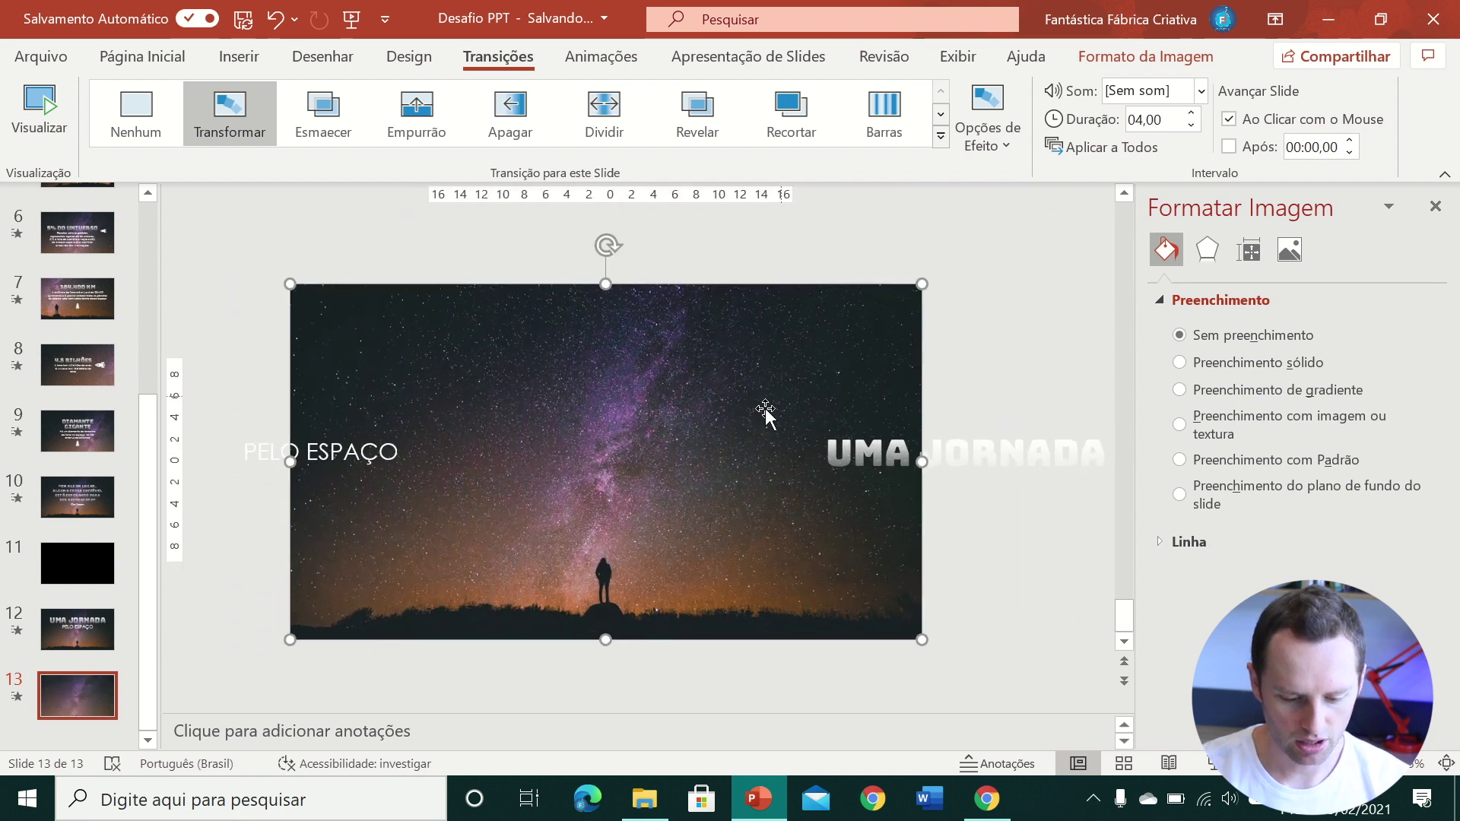
- Crop the picture to a 19,05 × 33,87 cm Milky Way close-up without the silhouette
click(1146, 57)
click(1261, 103)
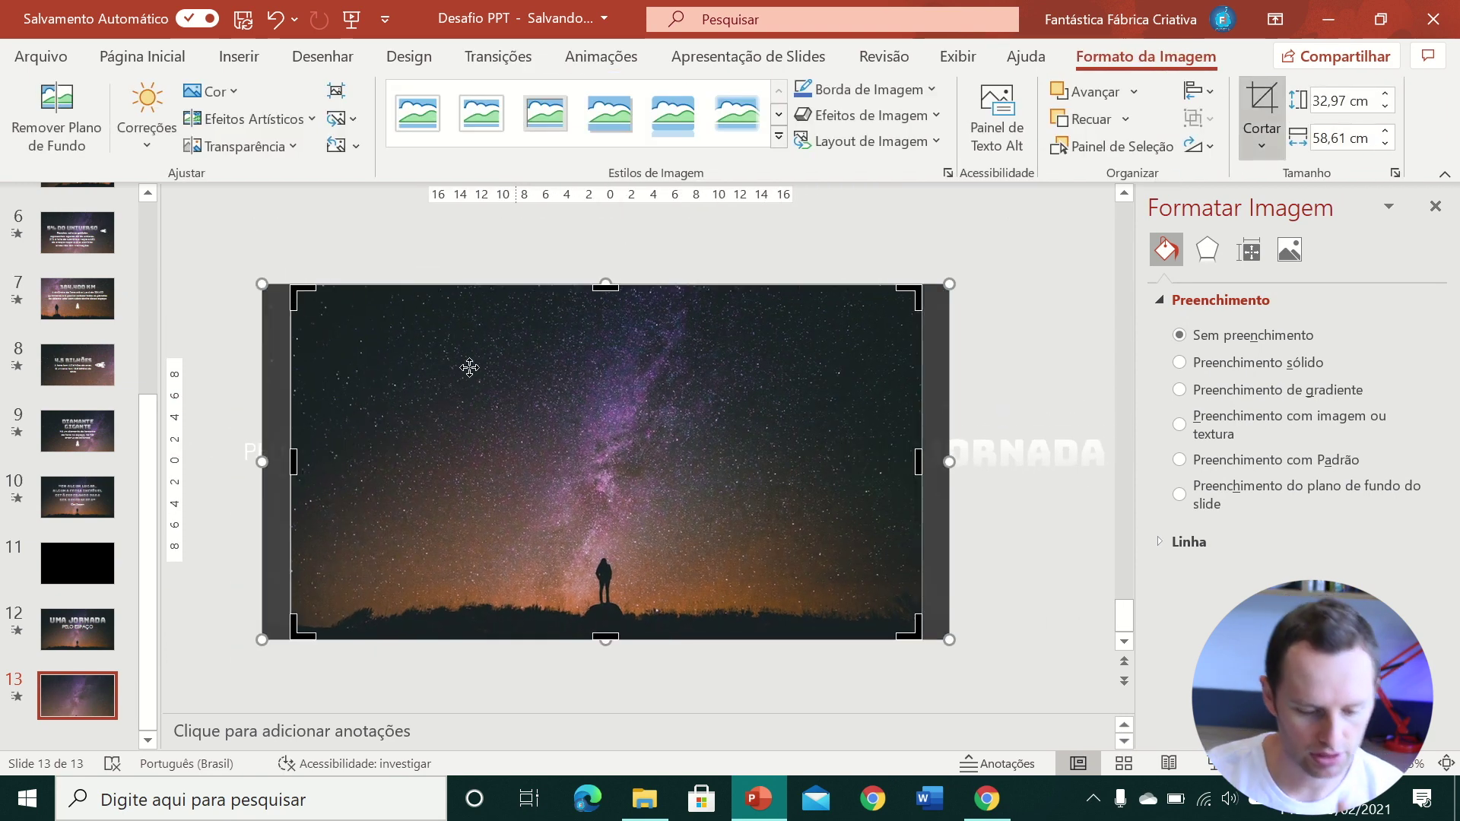
drag(301, 295, 428, 359)
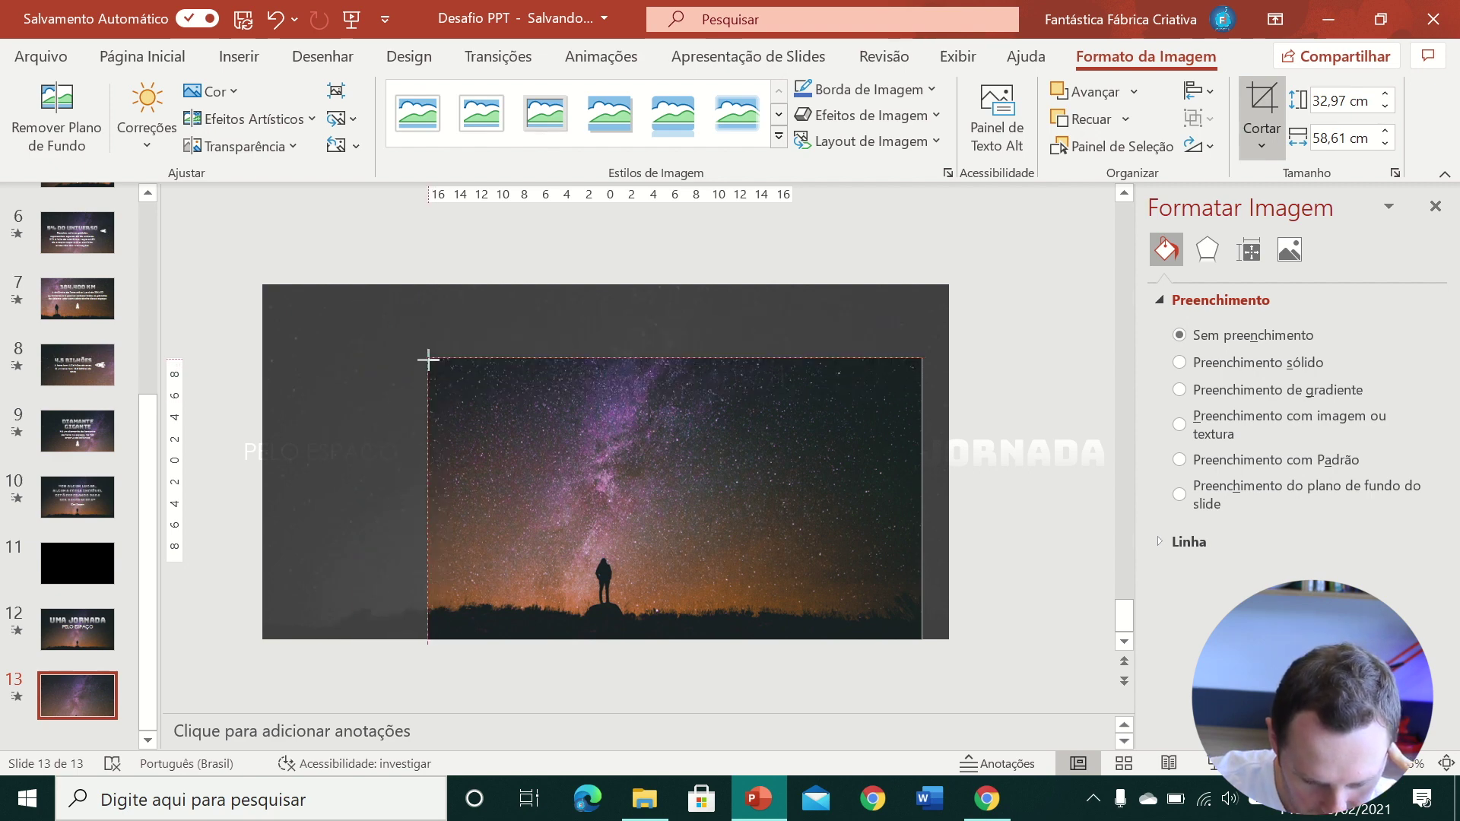
mouse_move(927, 585)
mouse_down()
mouse_move(915, 611)
mouse_move(789, 563)
mouse_up()
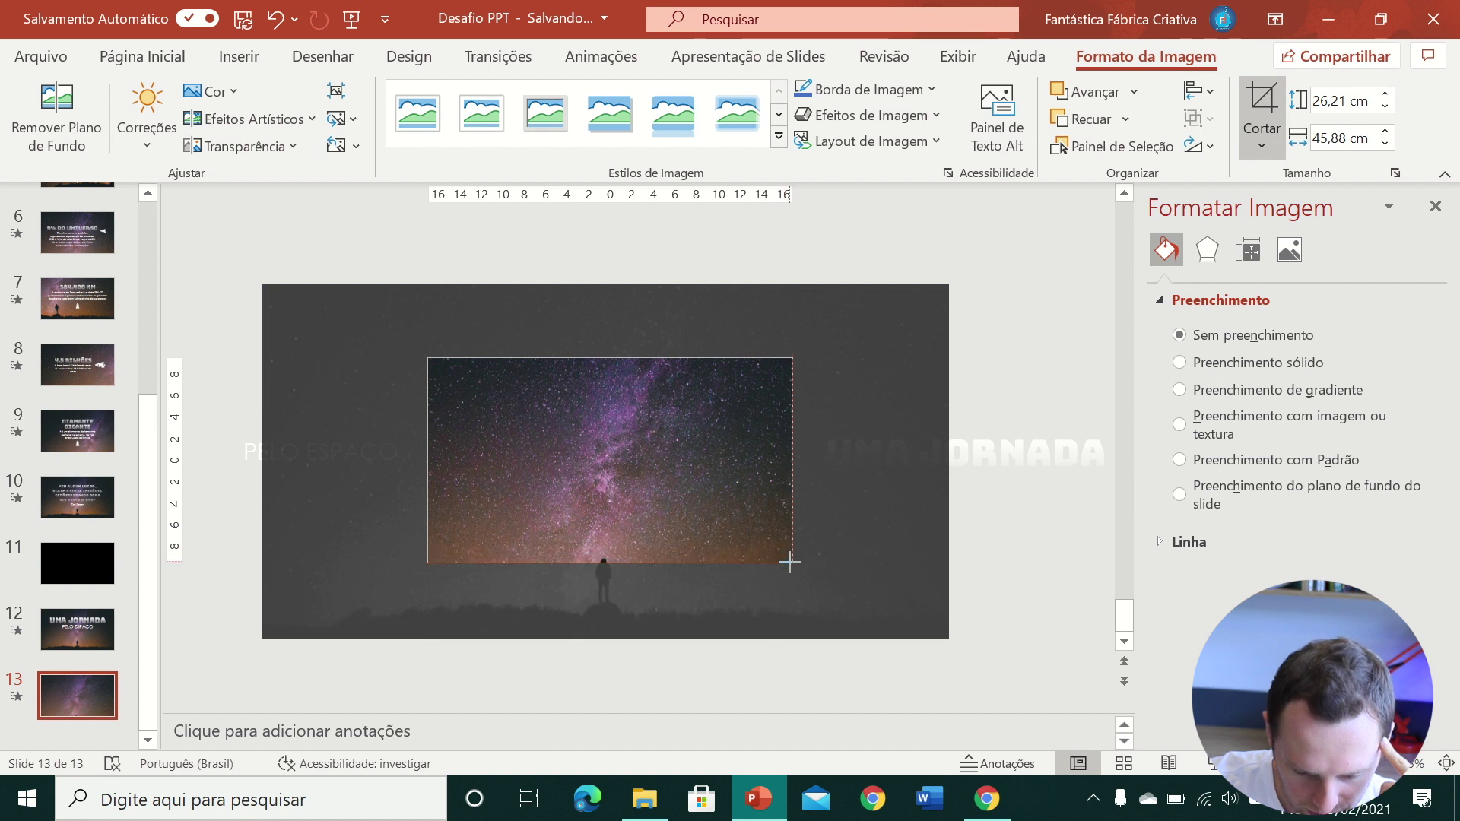
drag(642, 442, 534, 487)
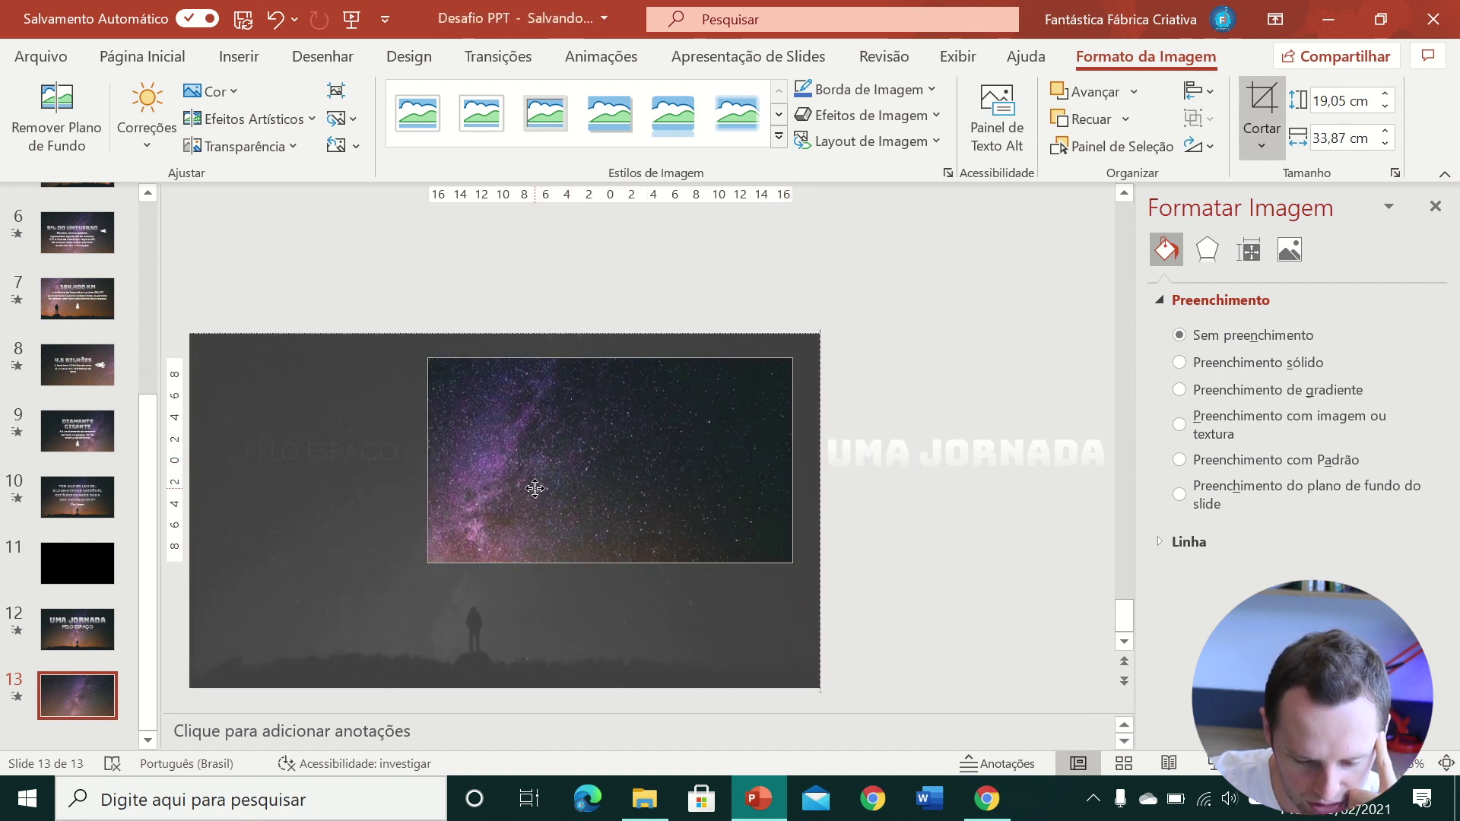
click(605, 295)
click(90, 627)
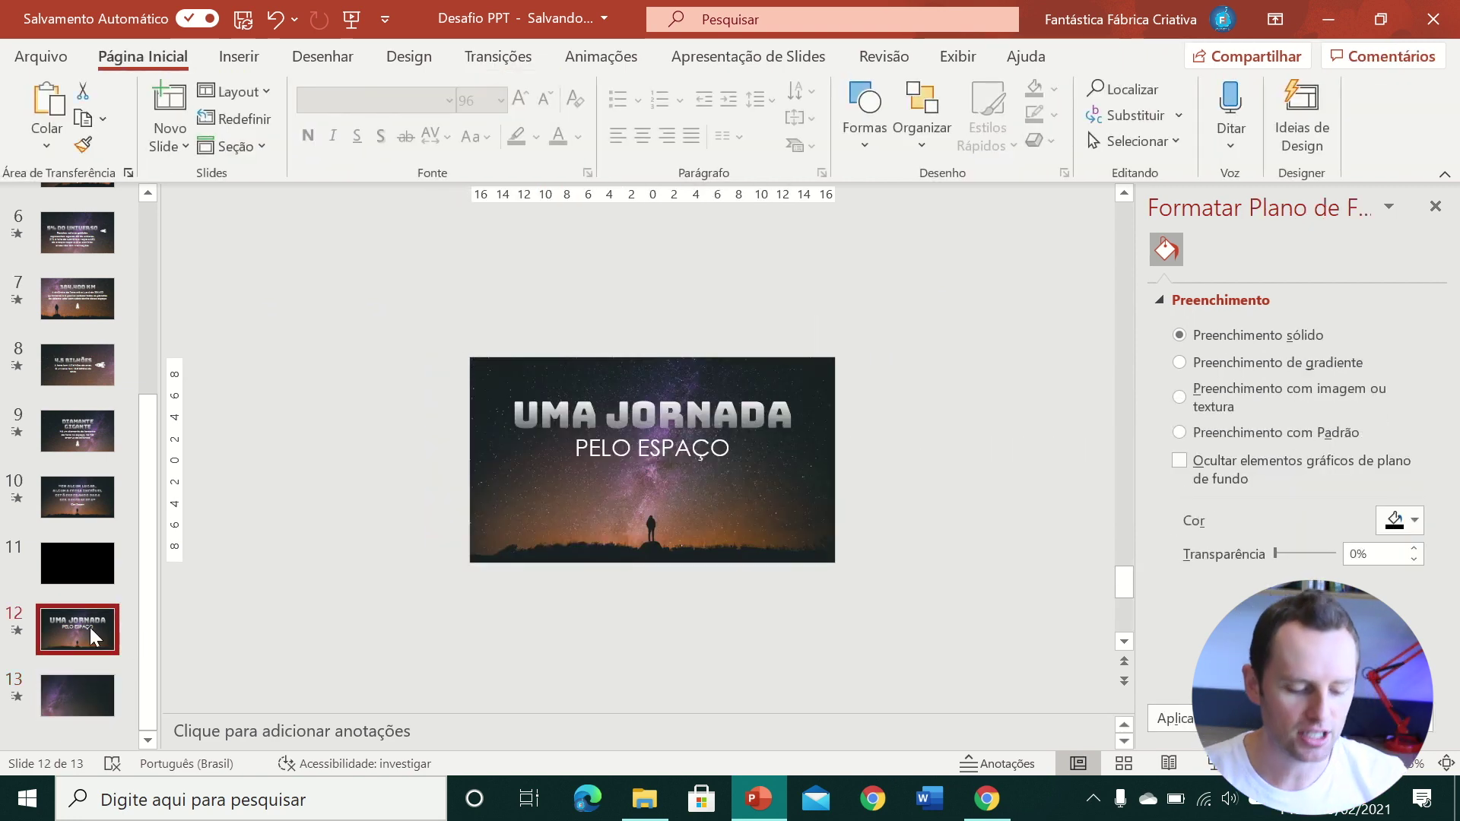
click(89, 686)
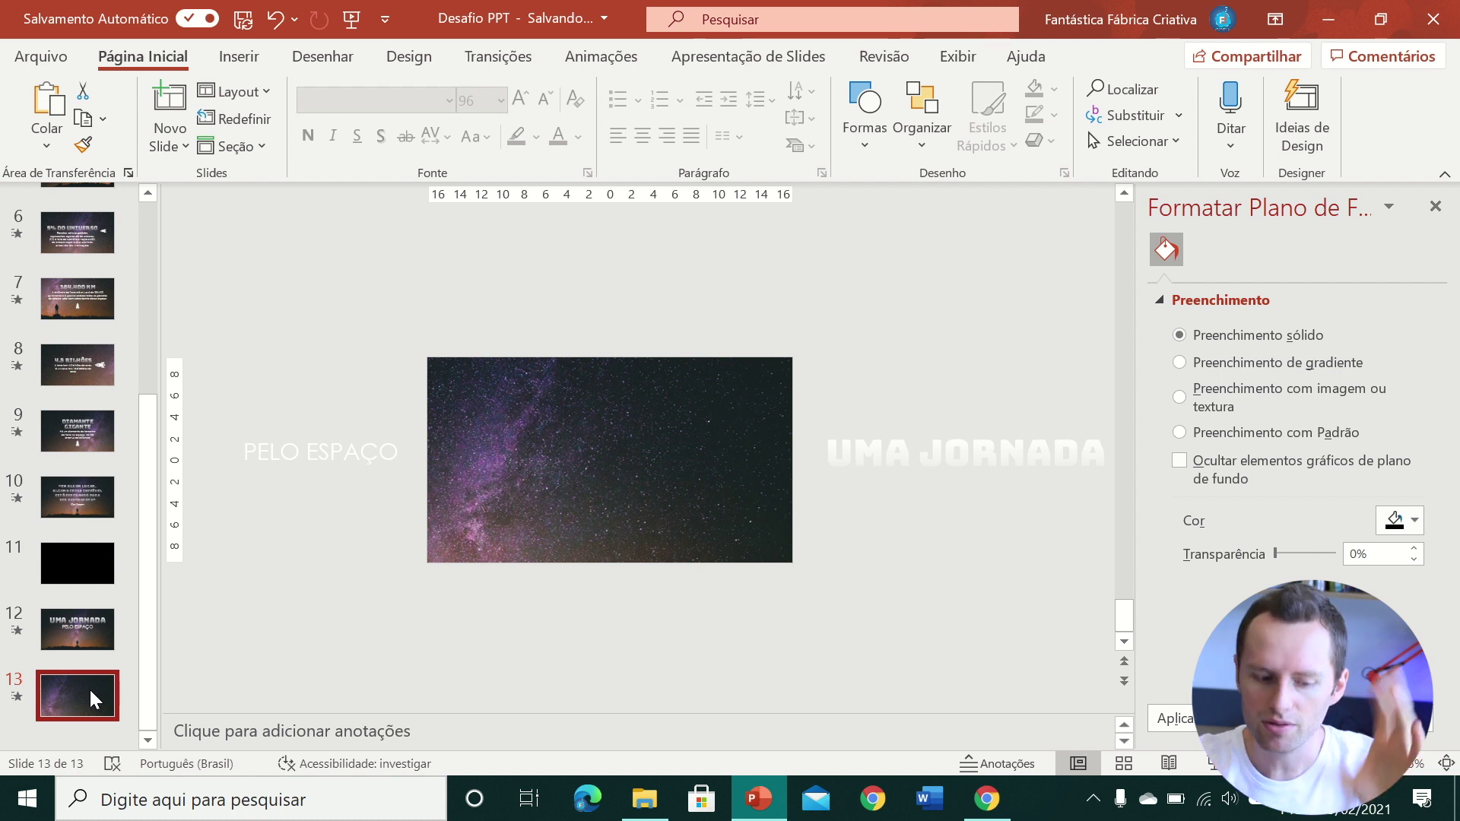
key(Up)
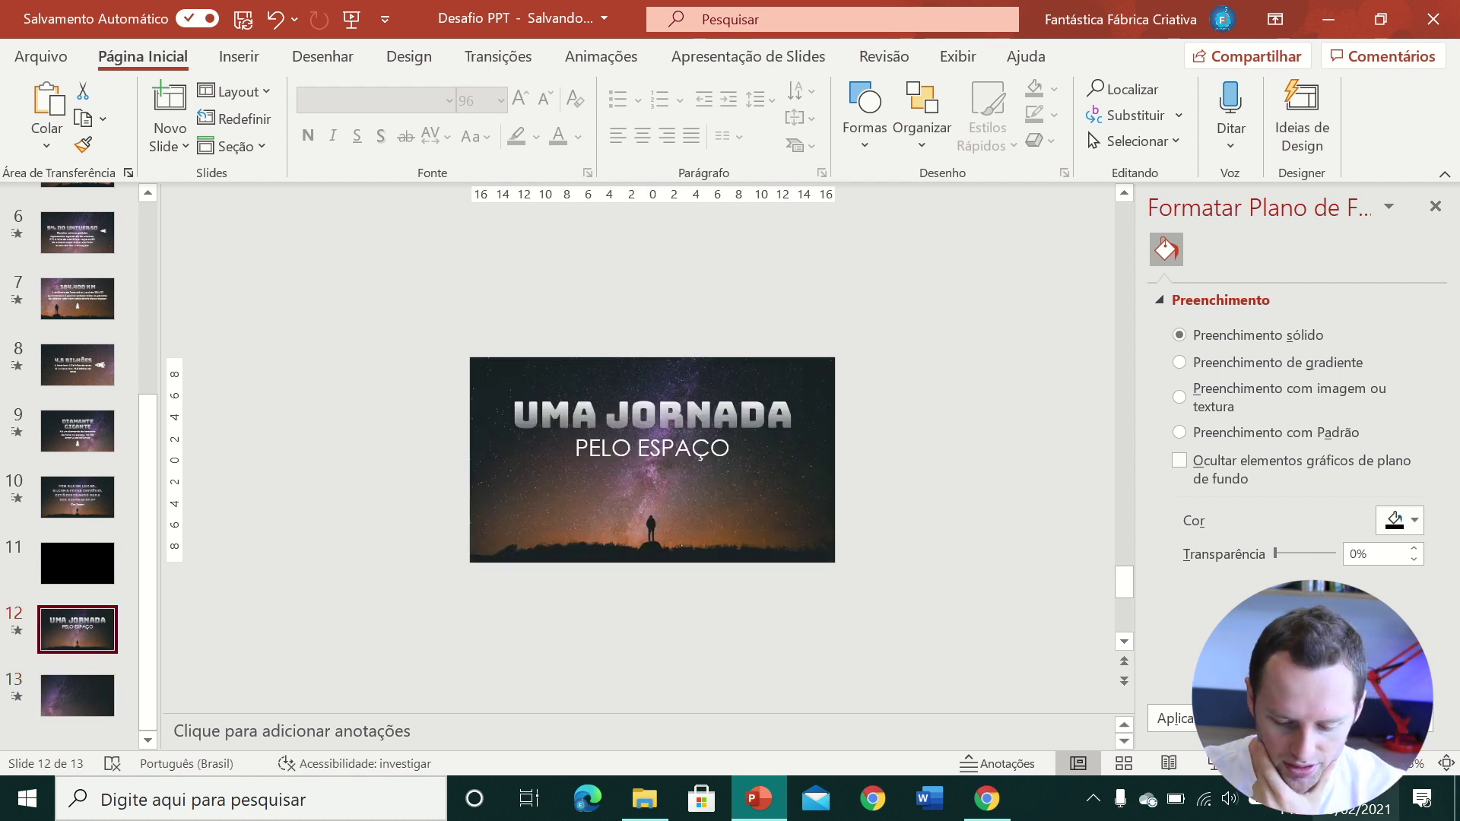
click(1215, 766)
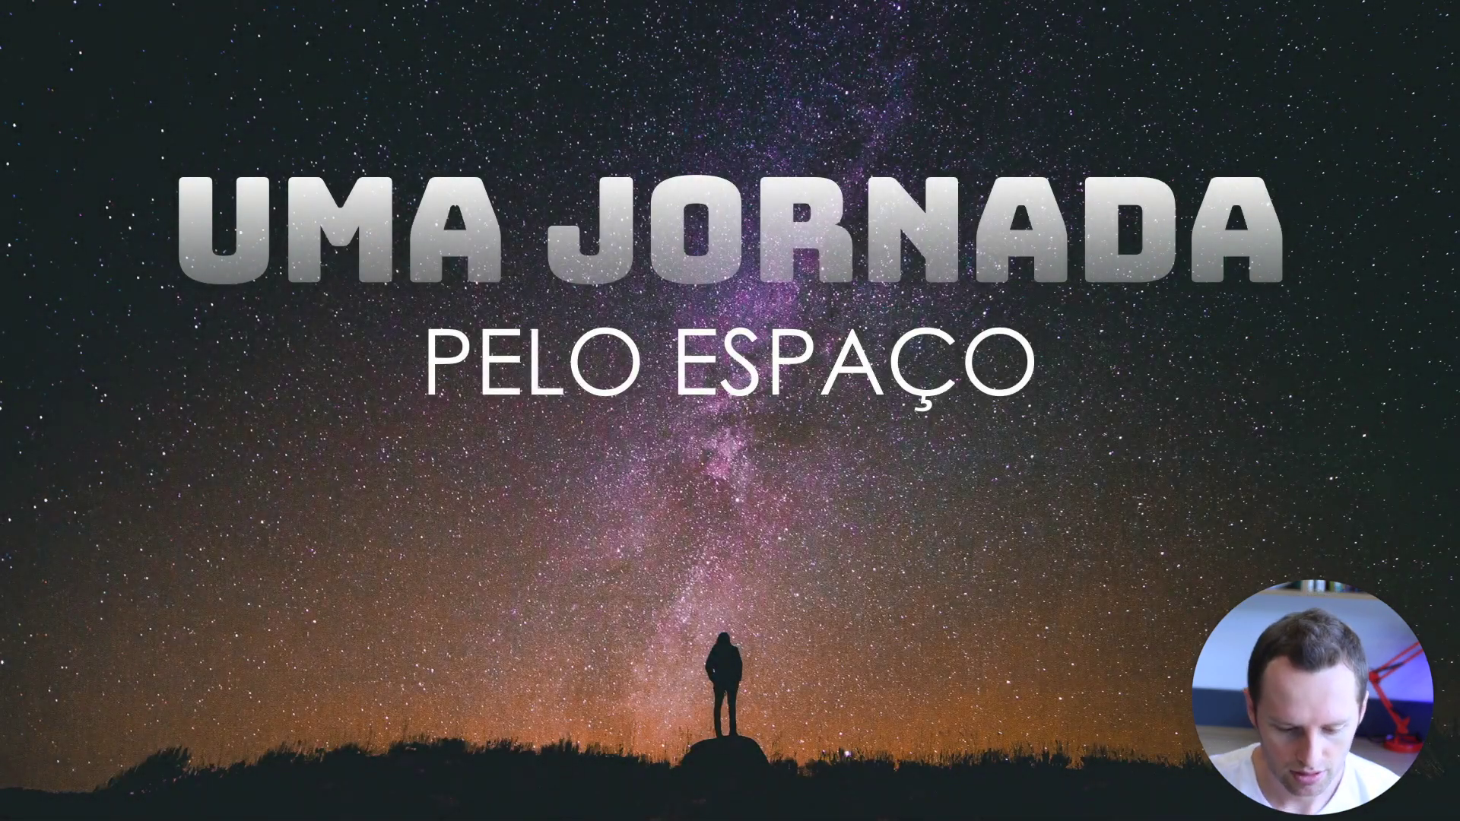
key(Right)
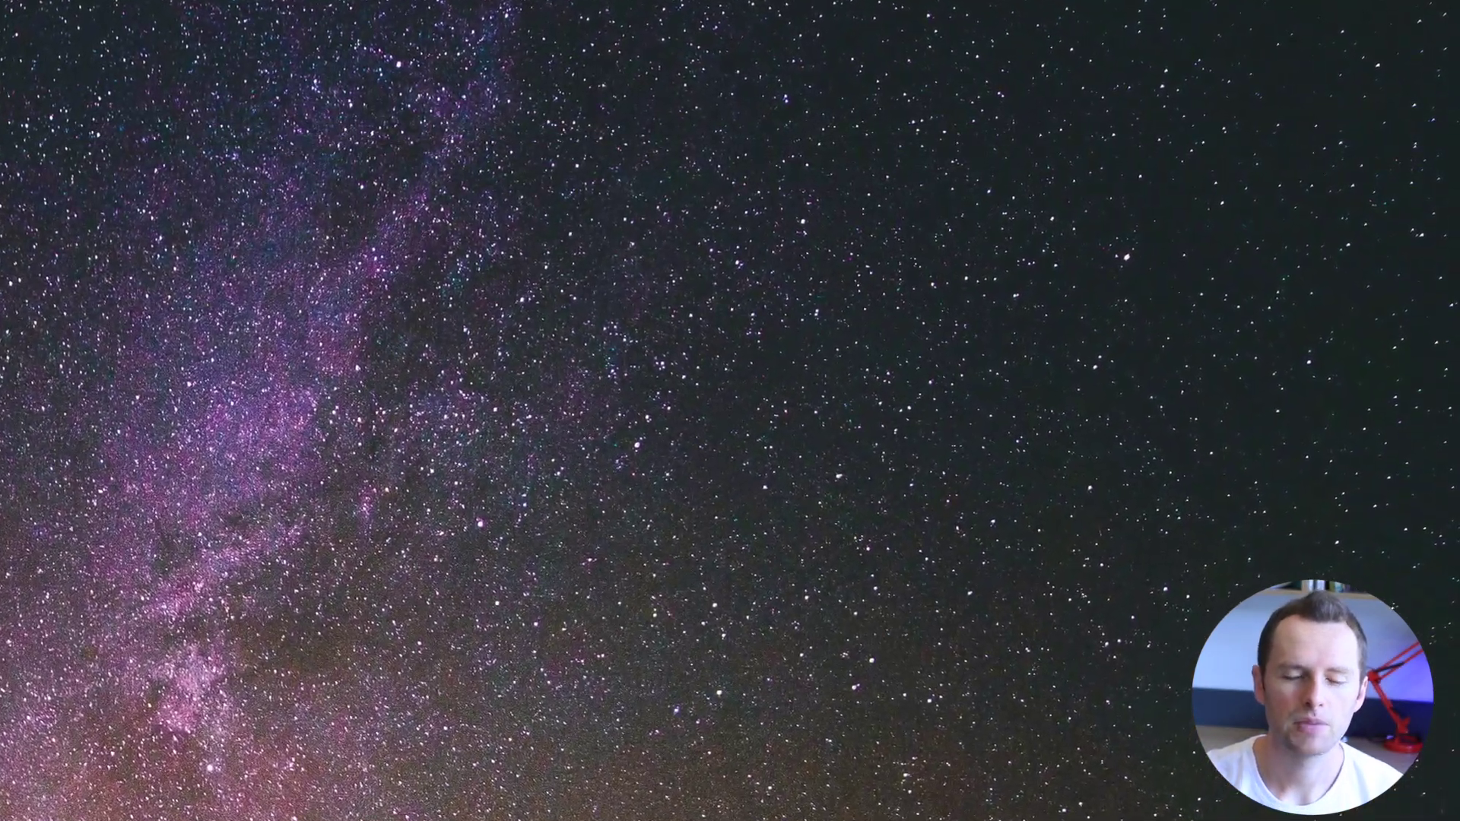
key(Escape)
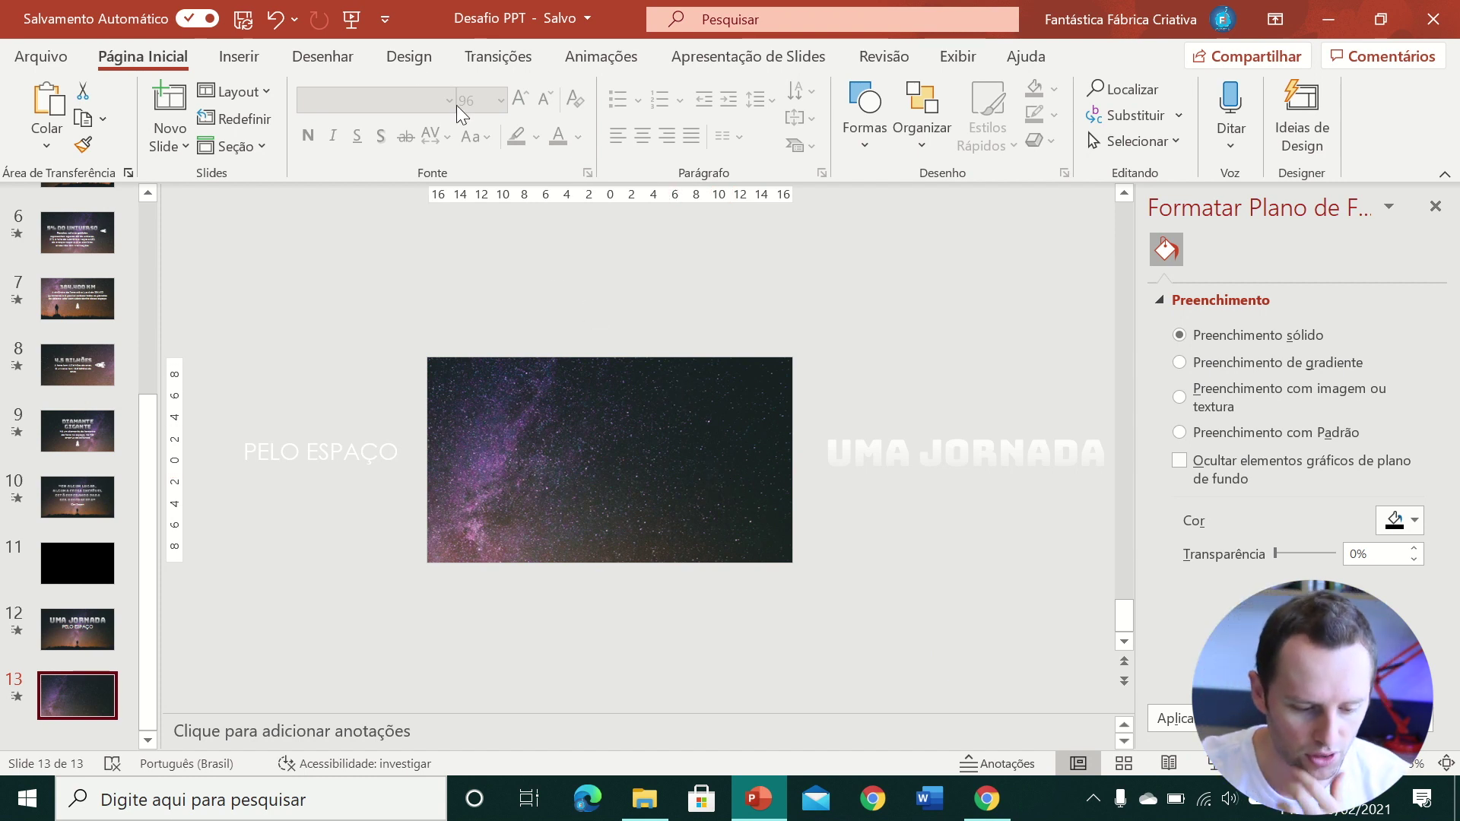
- Switch from PowerPoint to the Pixabay 'Starry Night Sky Silhouette' page in Chrome
click(240, 58)
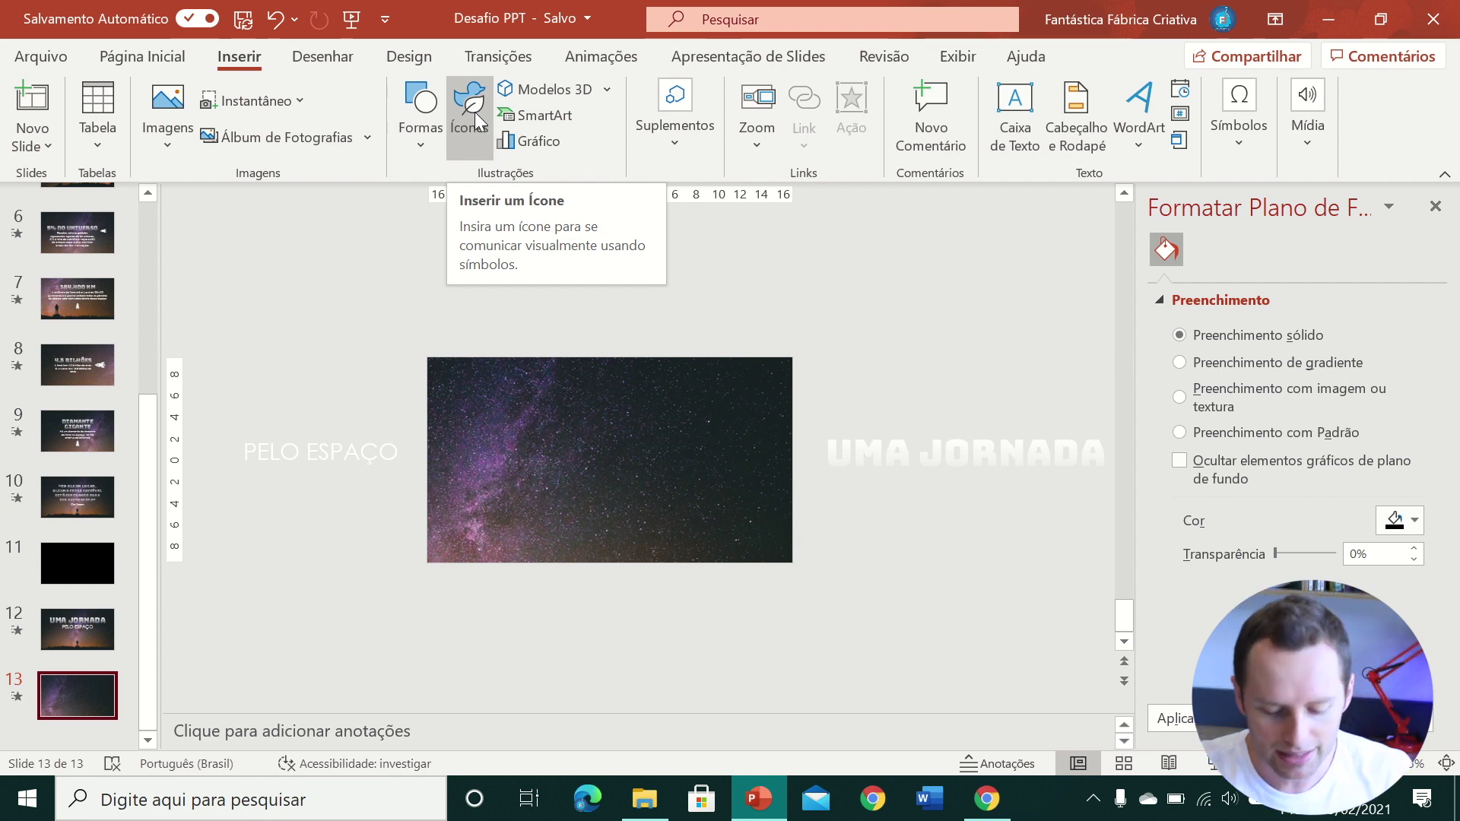
click(986, 798)
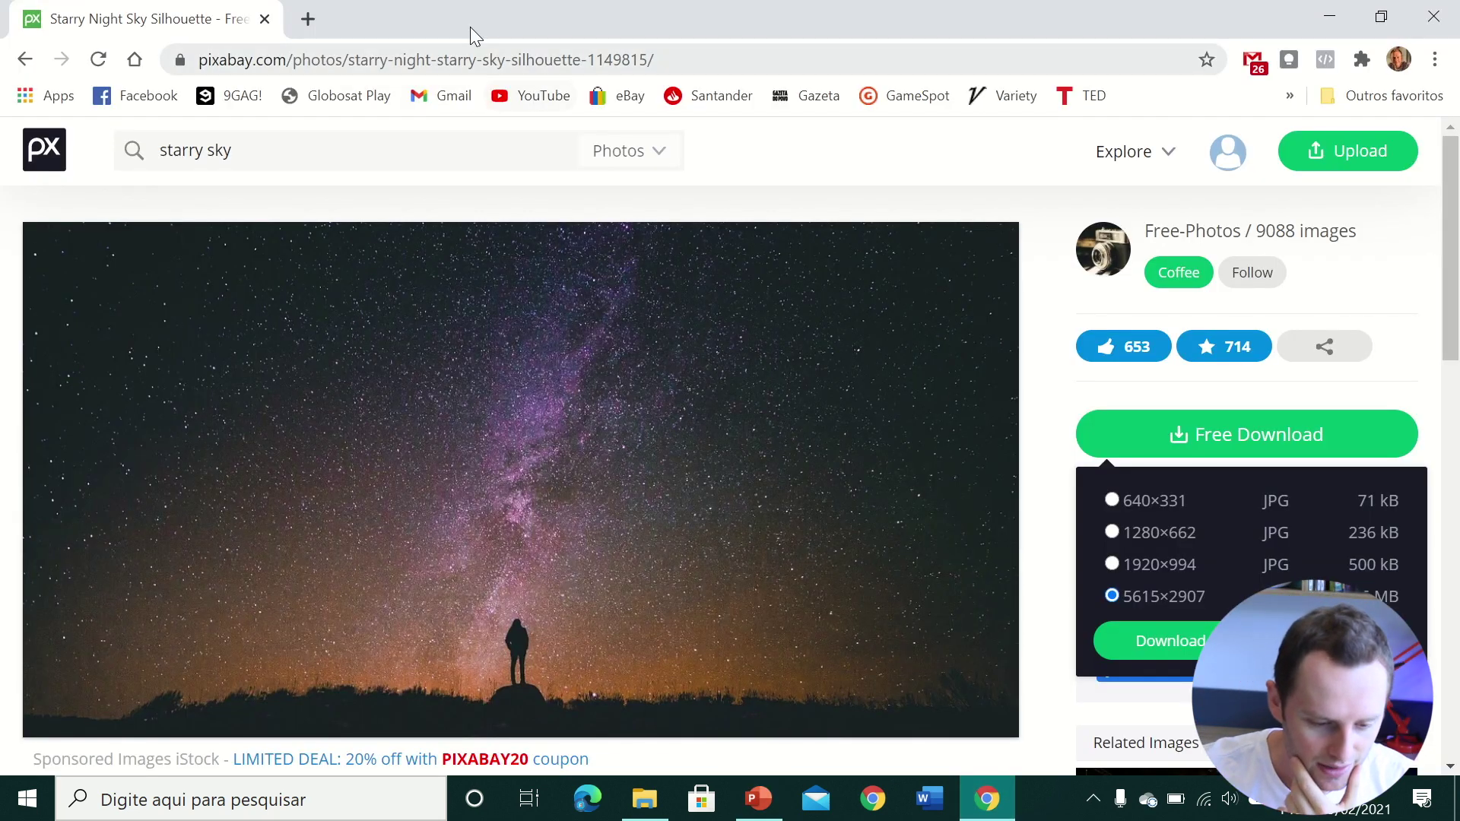
- Search Google Images for 'UFO ANIMATED GIF'
click(418, 50)
text(UFO)
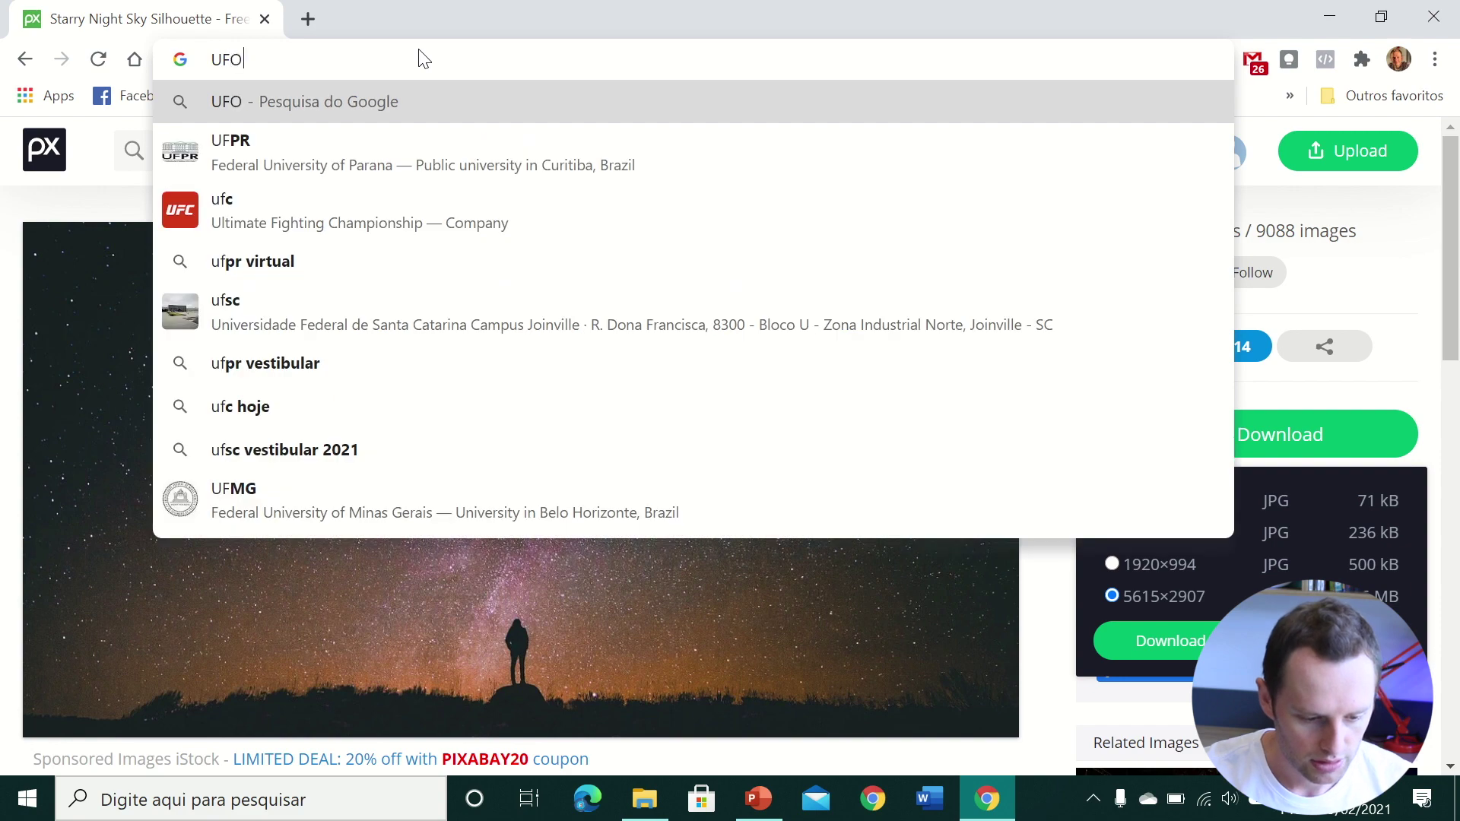
text( ANIMATED G)
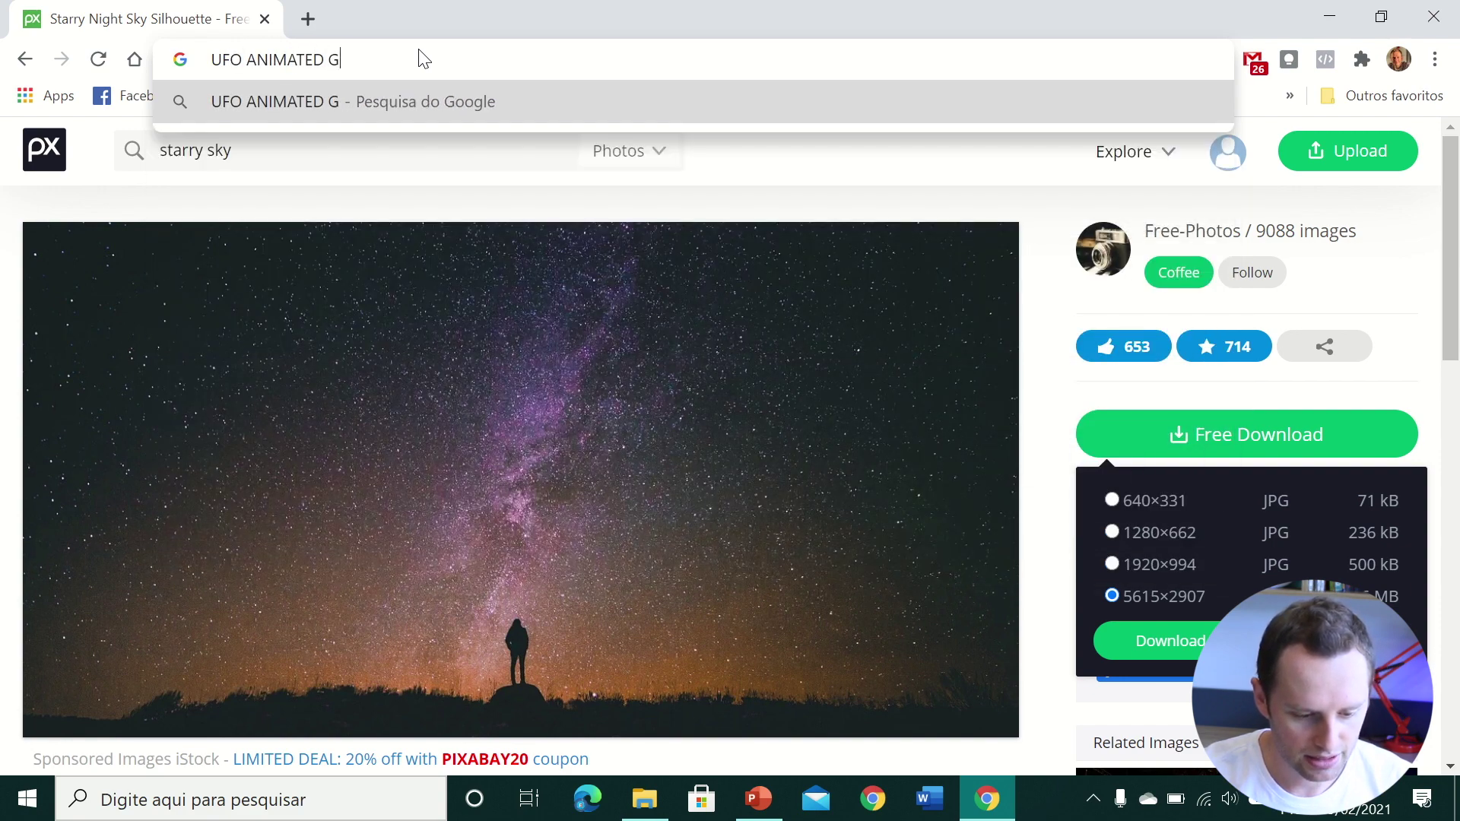
text(IF)
key(Return)
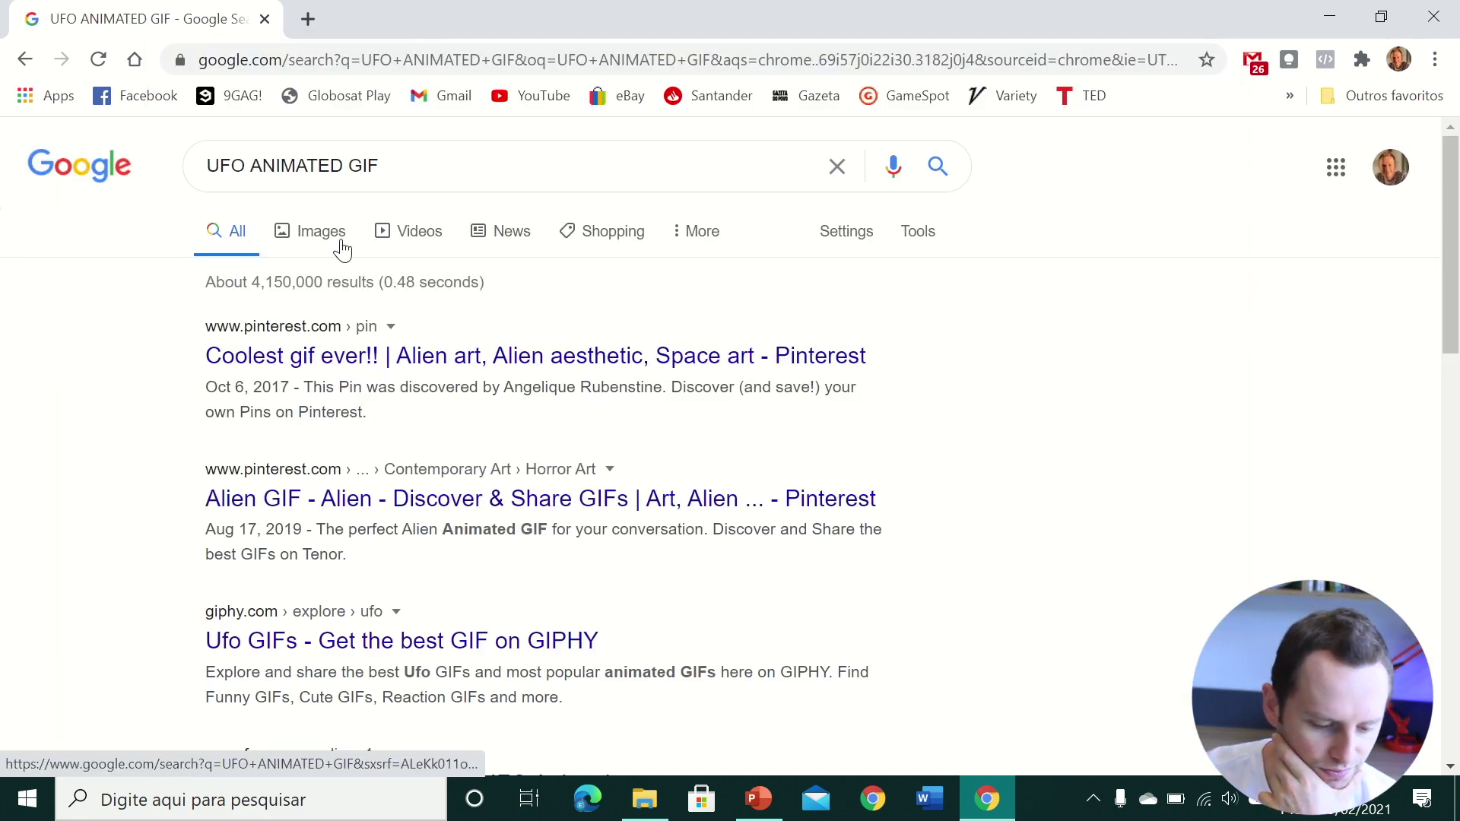
click(342, 250)
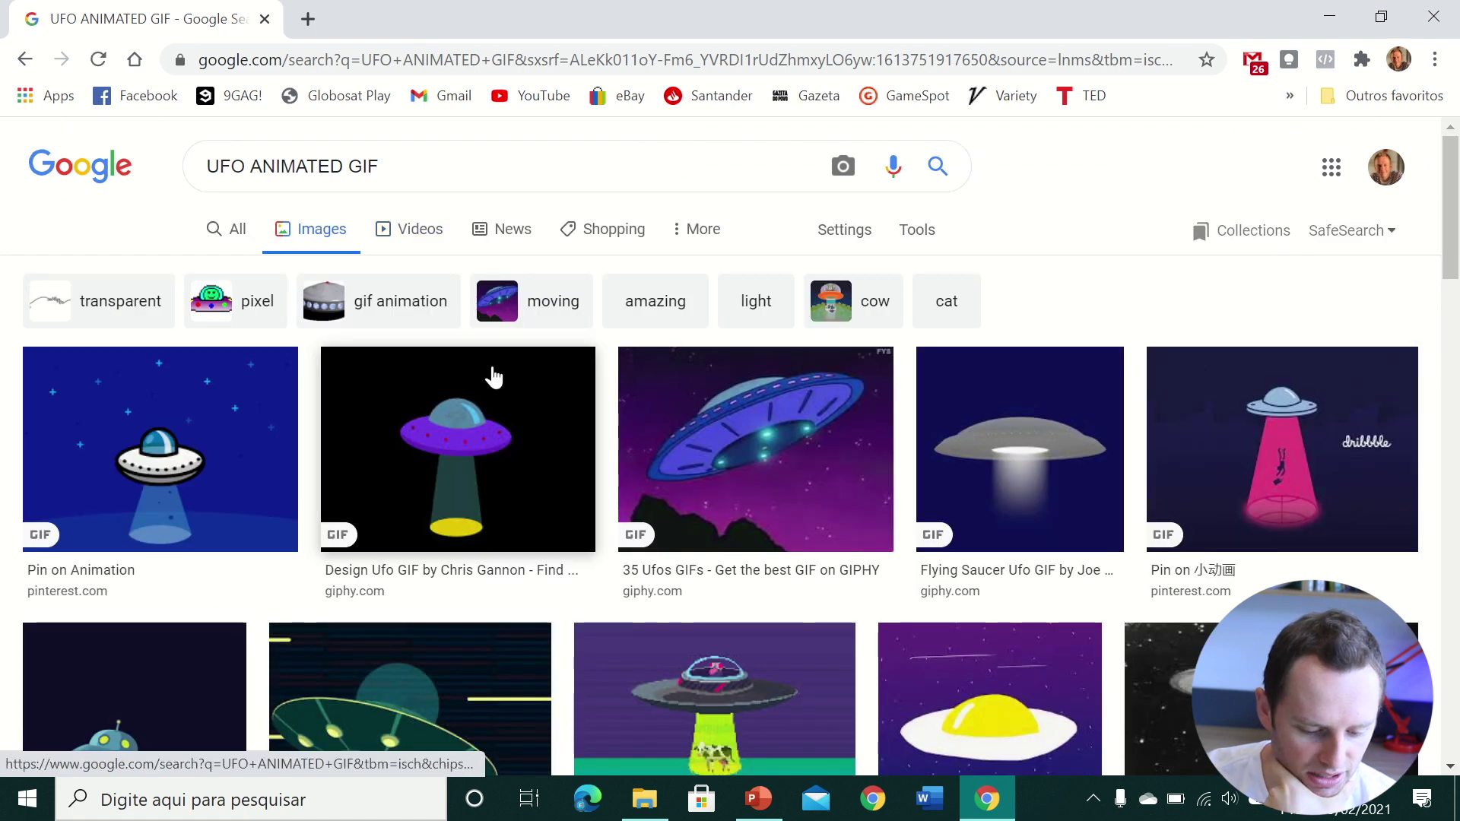
- Refine the image search to 'UFO ANIMATED GIF PNG', then return to PowerPoint
click(427, 162)
text(P)
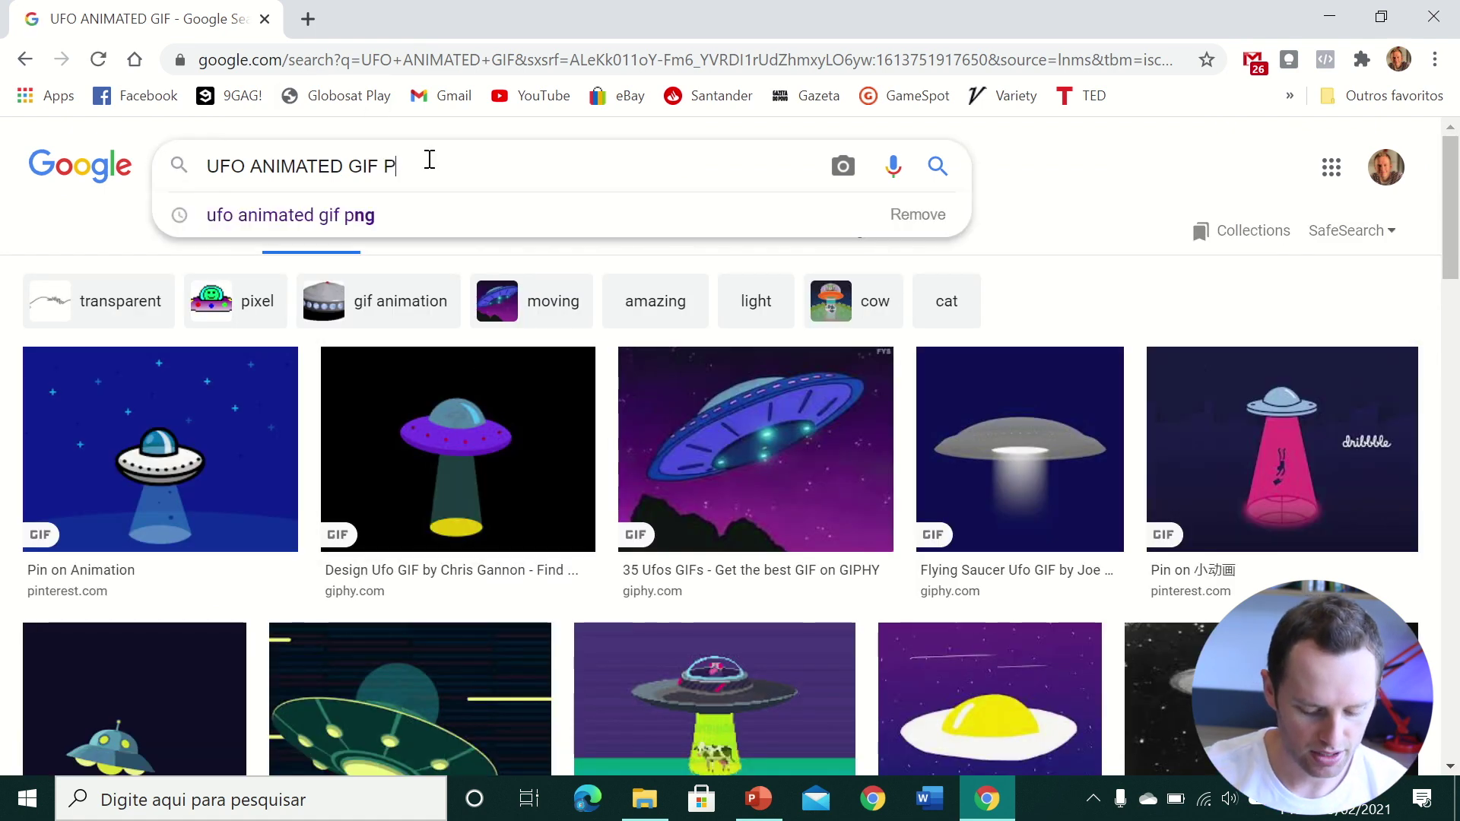
text(NG)
key(Return)
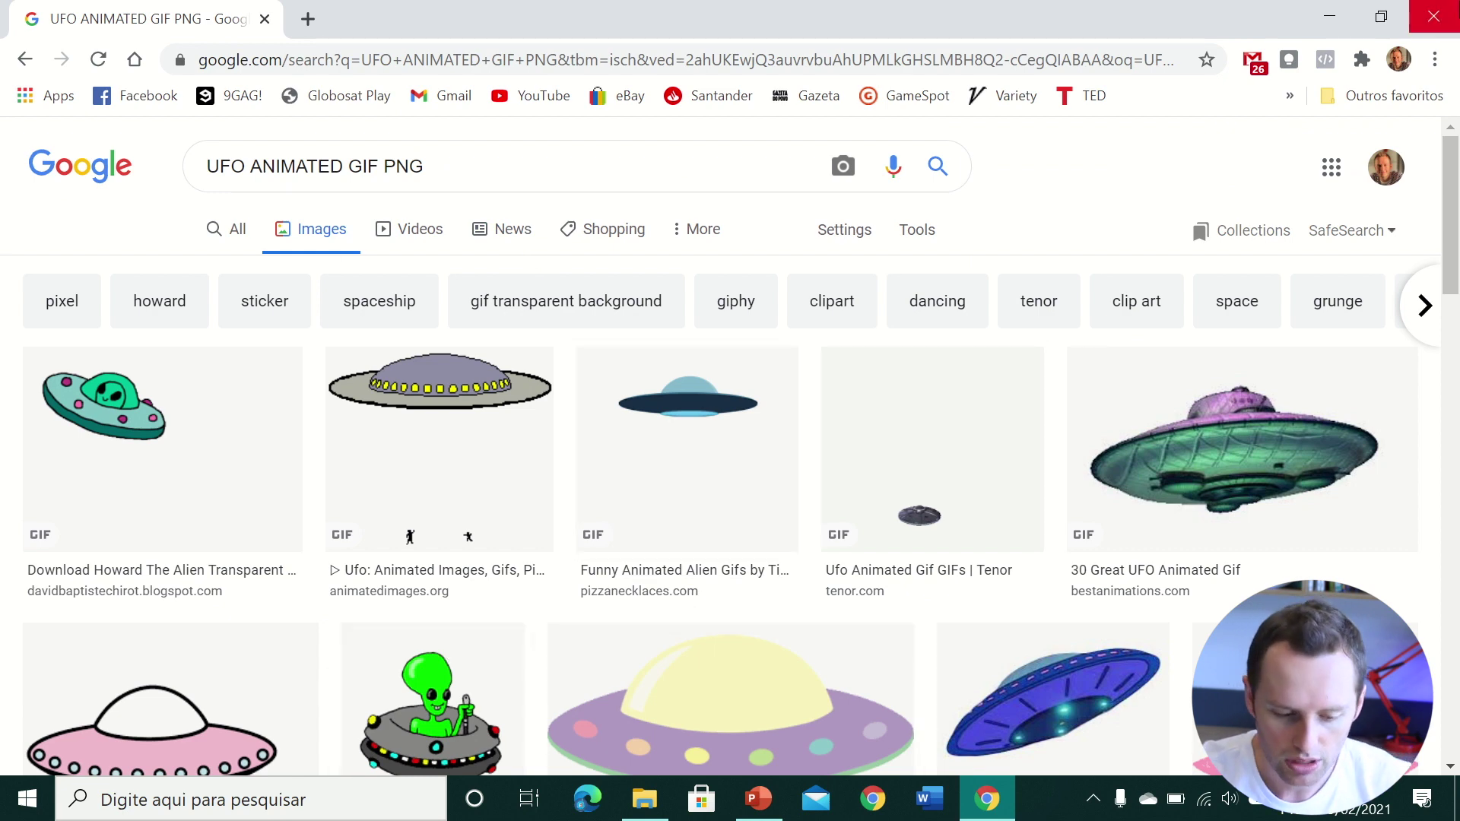
key(super+shift+q)
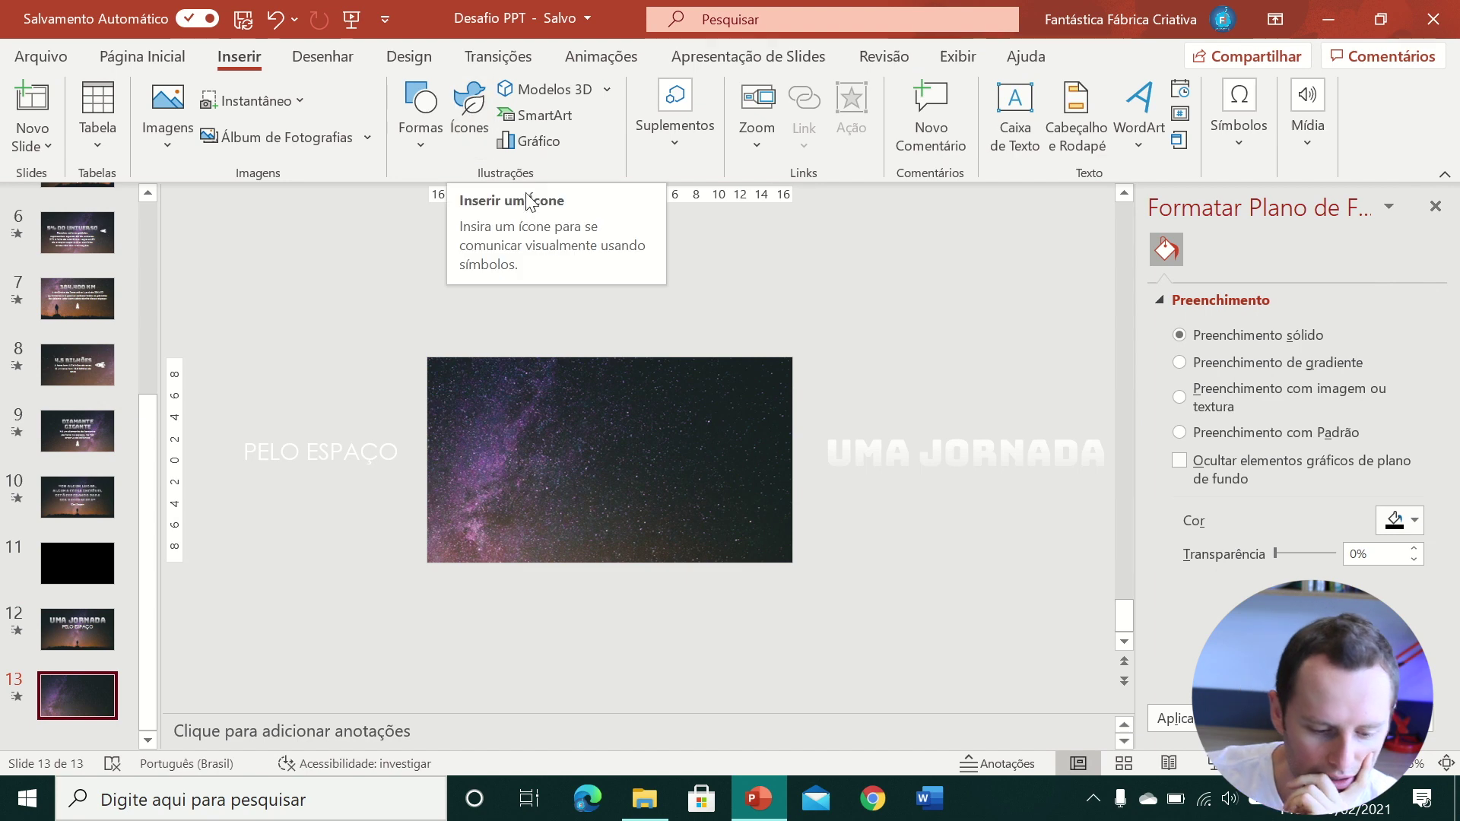
- Close the background pane and insert a solid black rocket icon found by searching 'FOGUETE'
click(1434, 206)
click(469, 110)
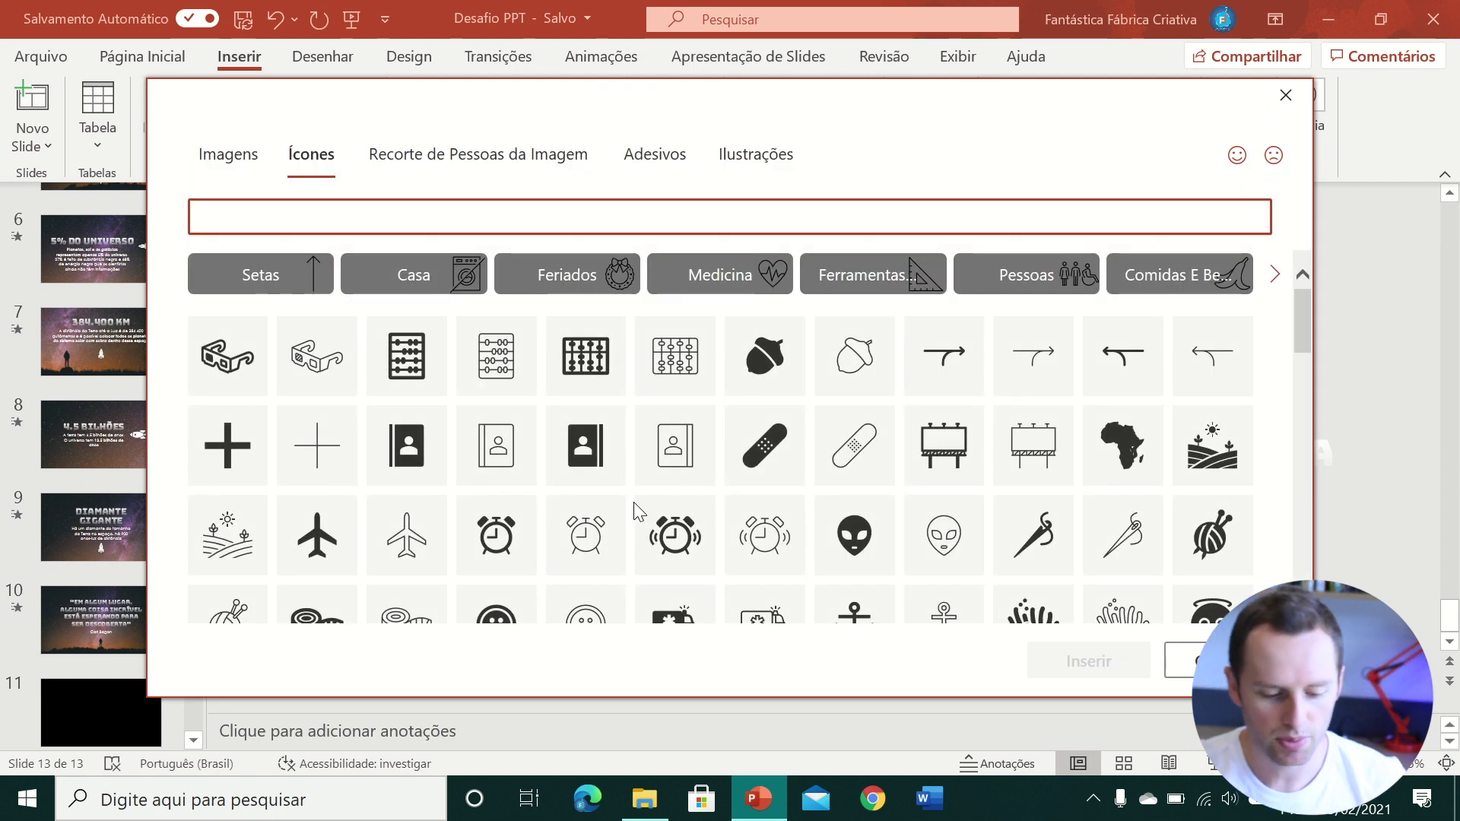
scroll(654, 487, down, 3)
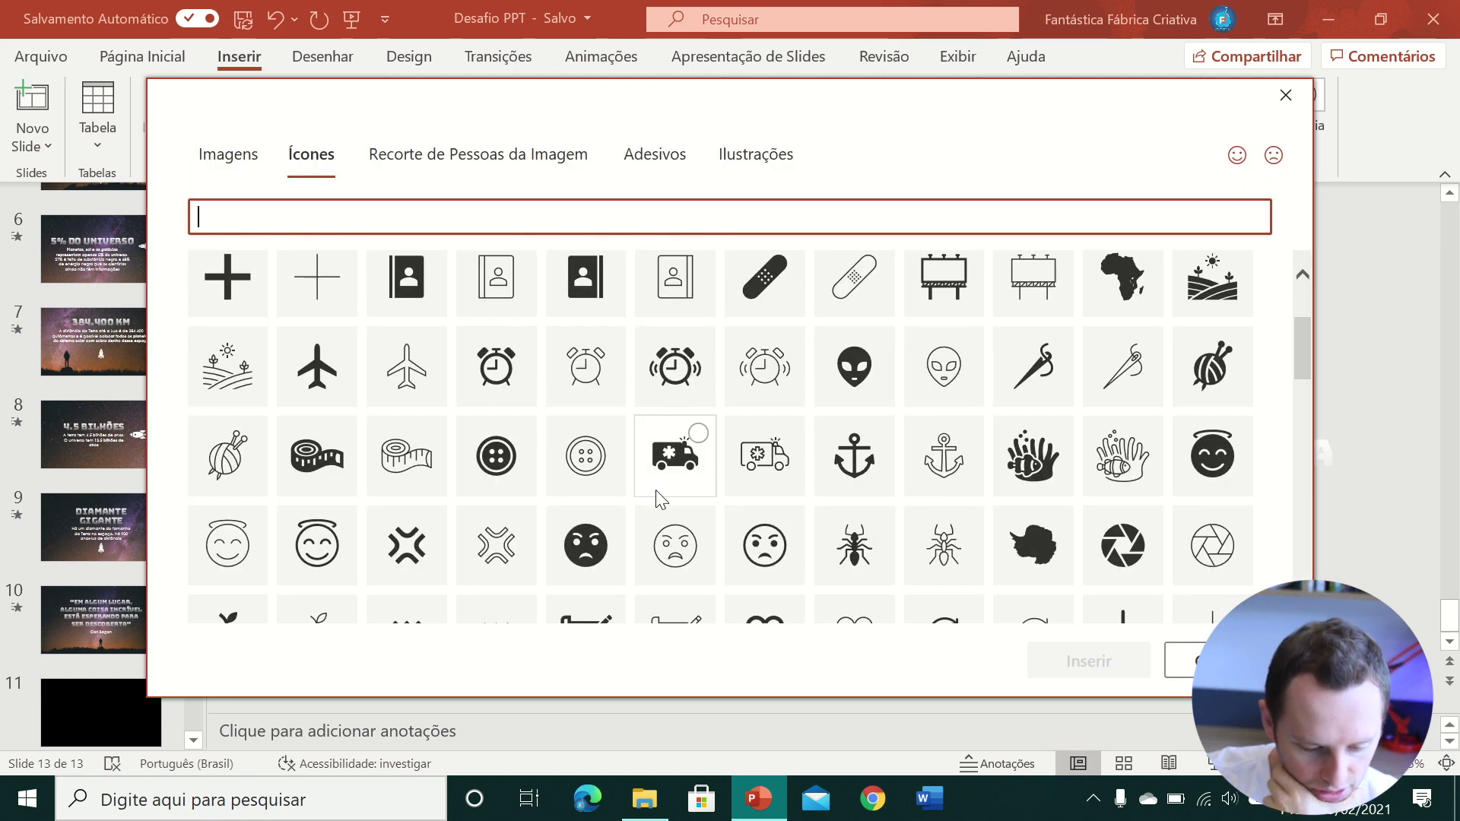
scroll(658, 499, down, 5)
scroll(656, 494, up, 10)
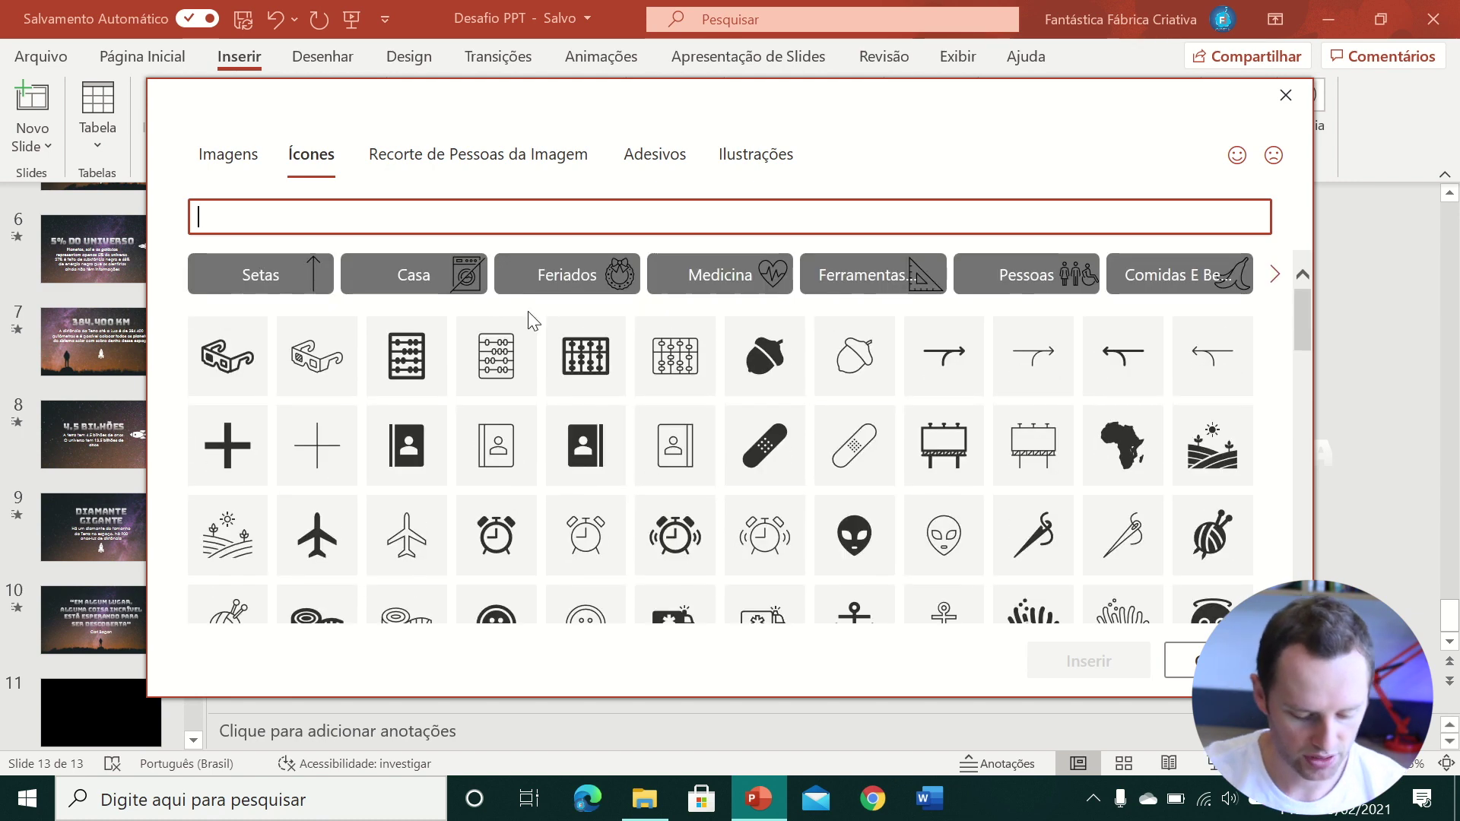
text(ROCKET)
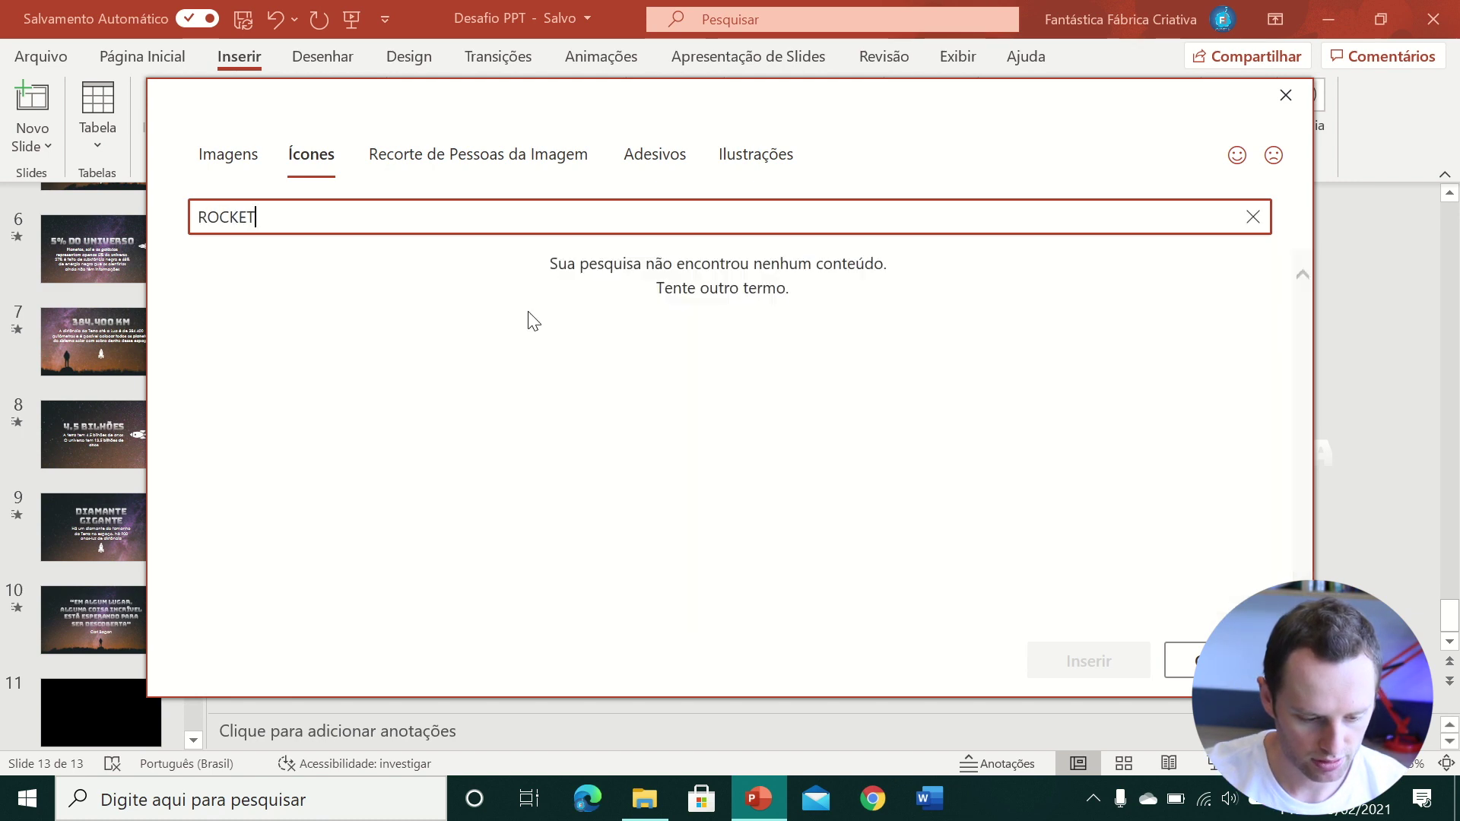
key(BackSpace)
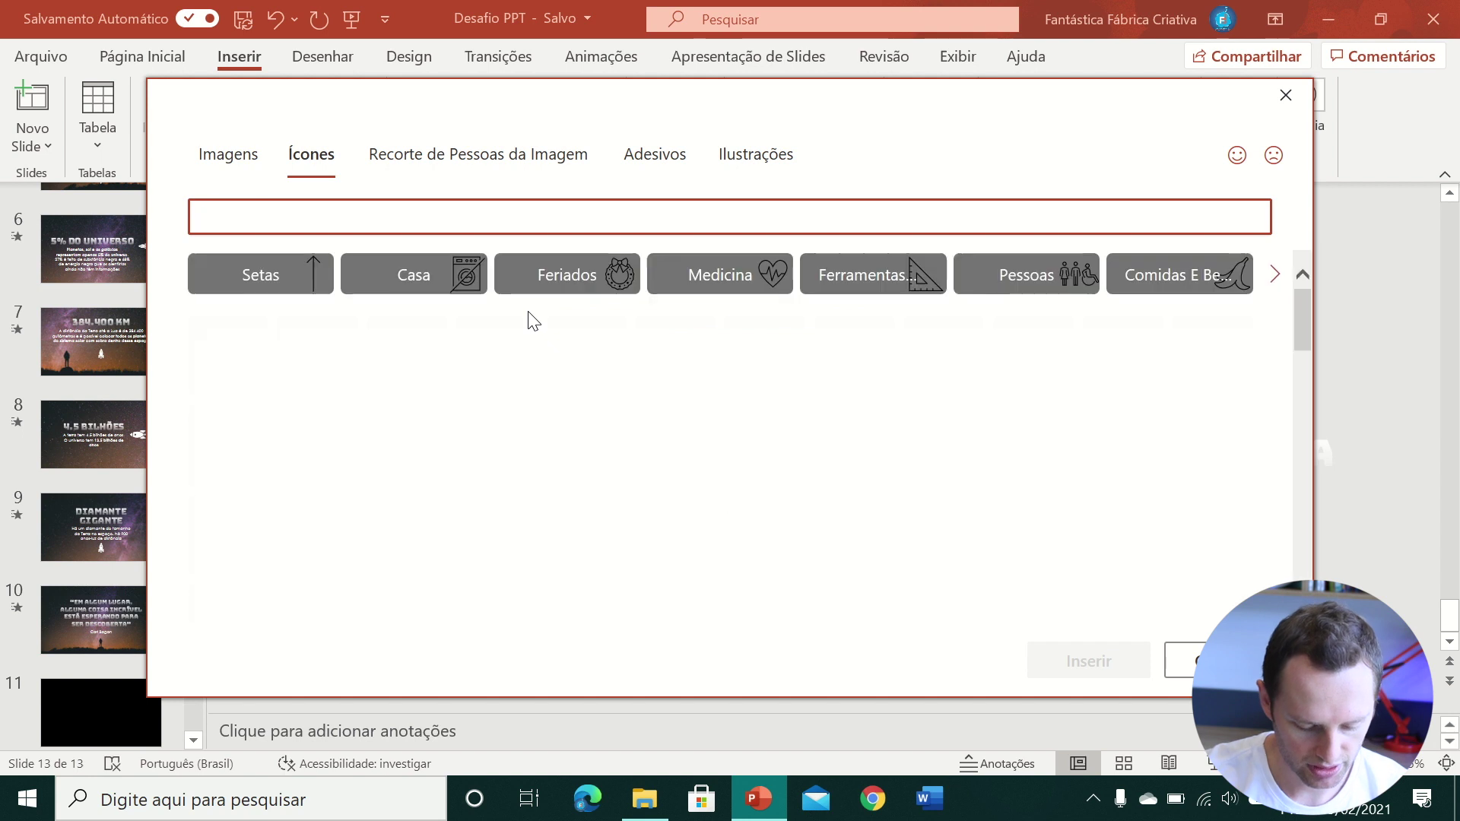
text(FOGUETE)
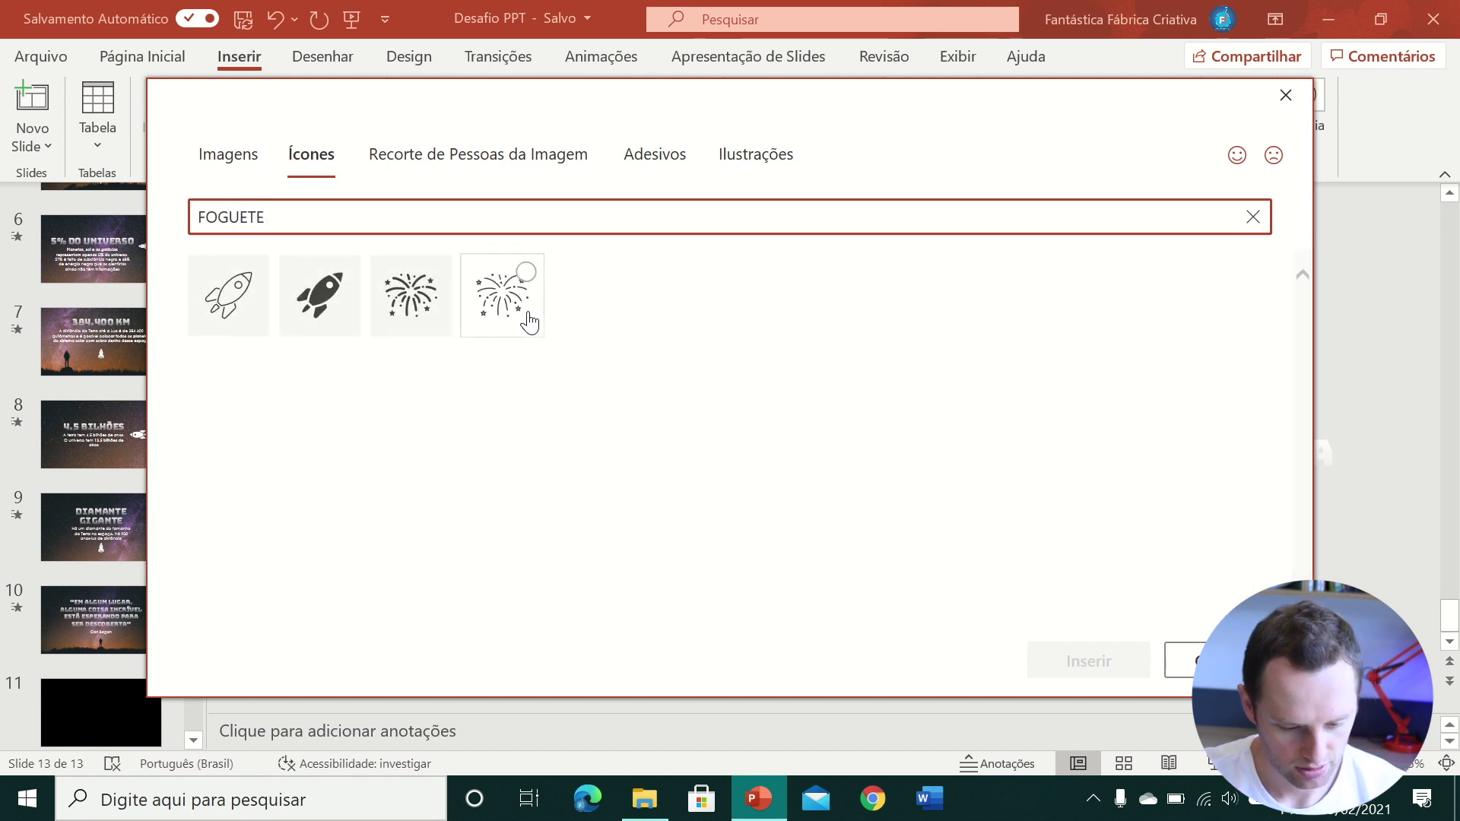
click(305, 312)
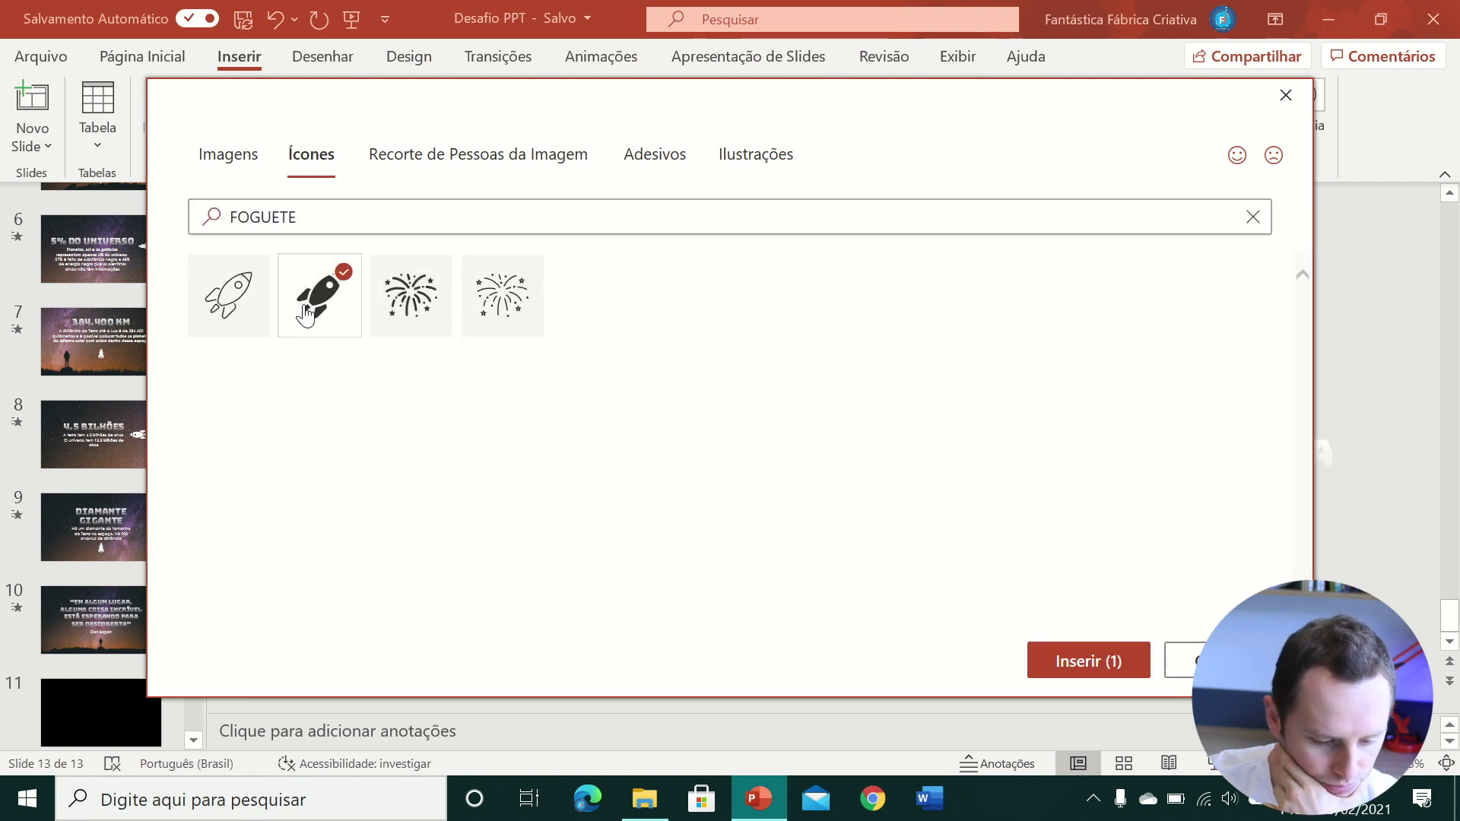
click(1082, 661)
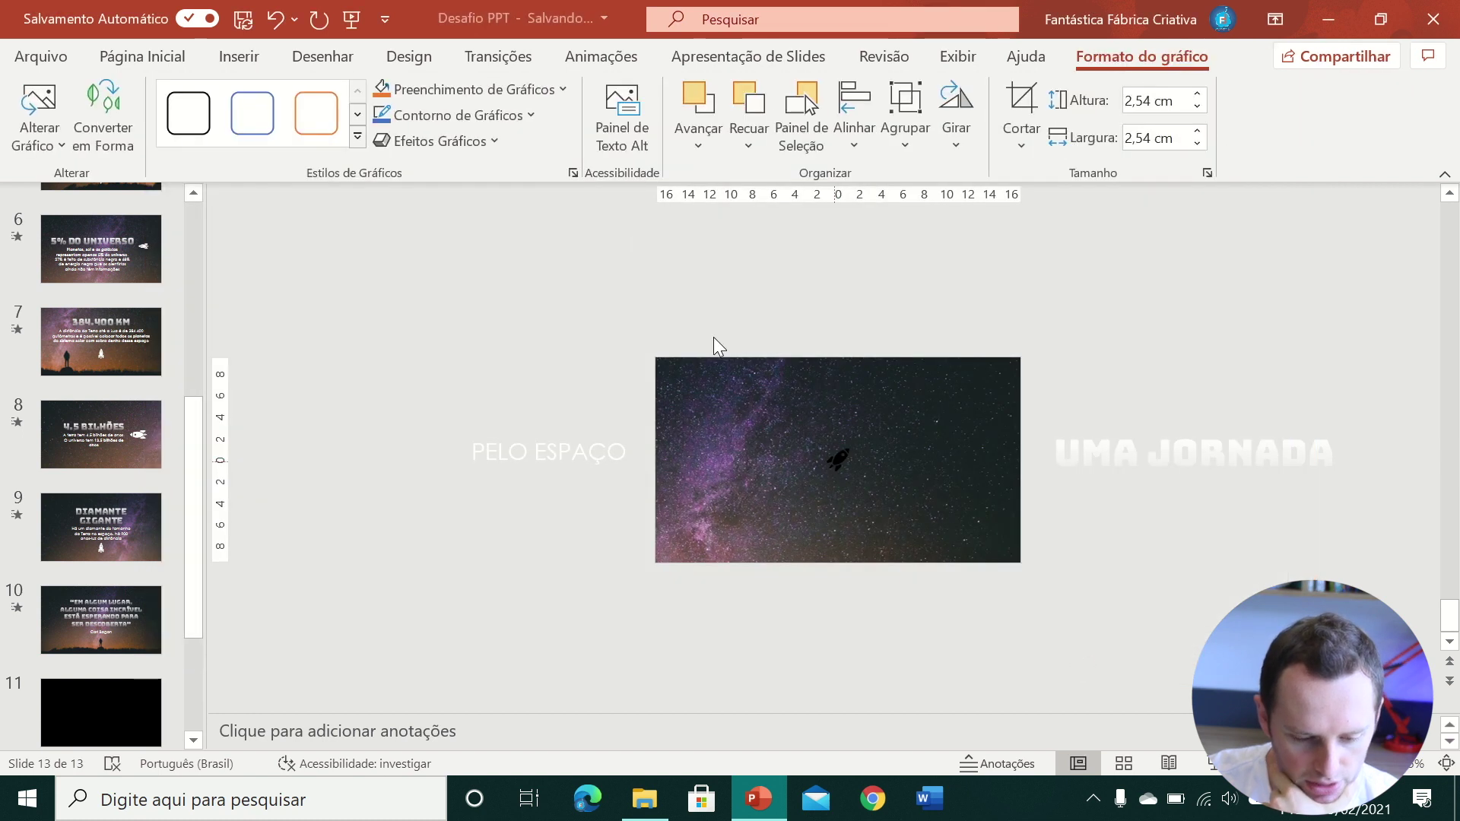
- Fill the rocket icon white, enlarge it to 2.93 cm, and cut it from slide 13
click(425, 90)
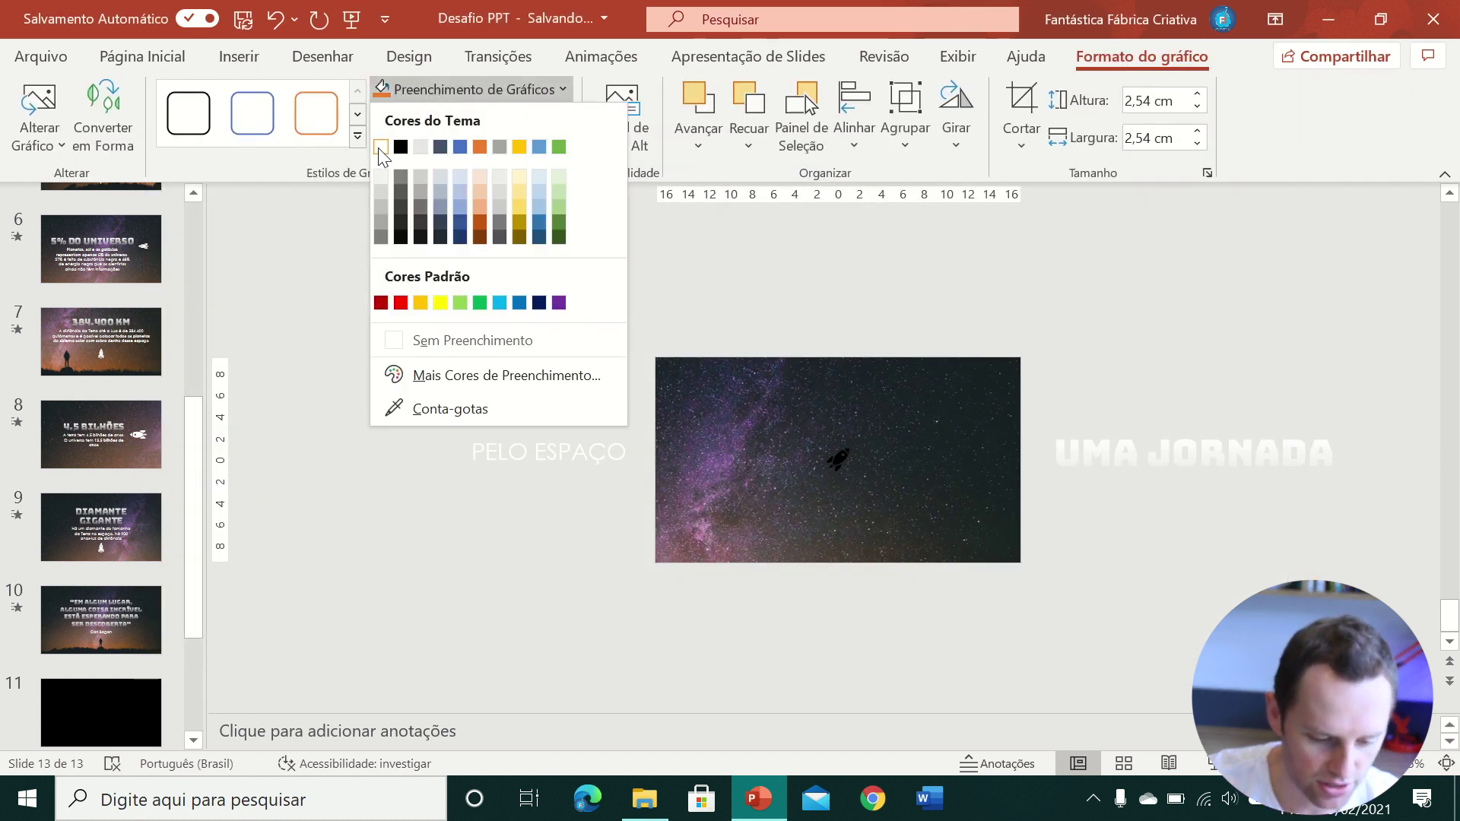
click(381, 148)
click(829, 460)
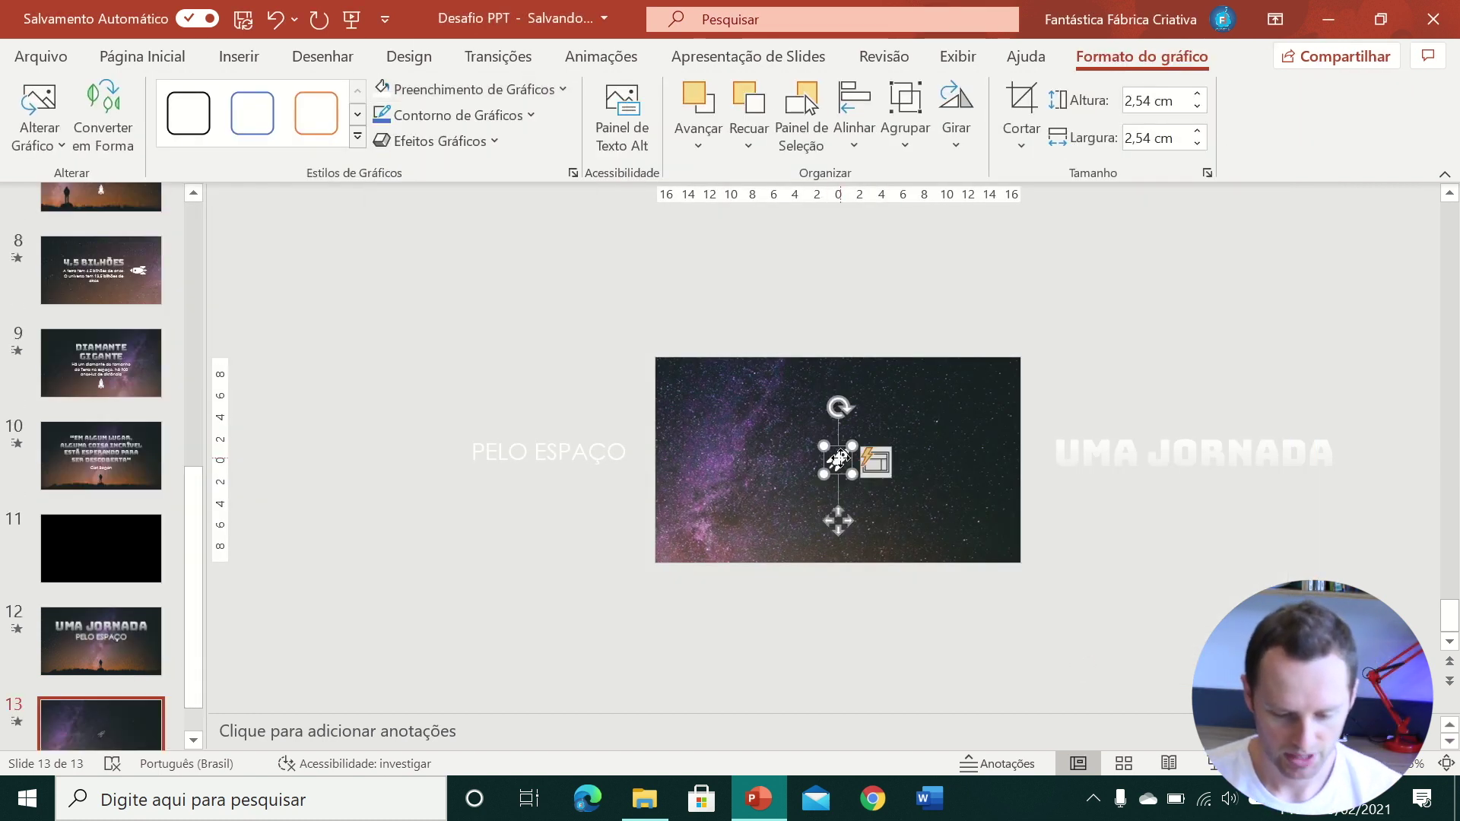
ctrl+scroll(837, 471, up, 2)
ctrl+scroll(836, 456, up, 2)
drag(864, 423, 873, 415)
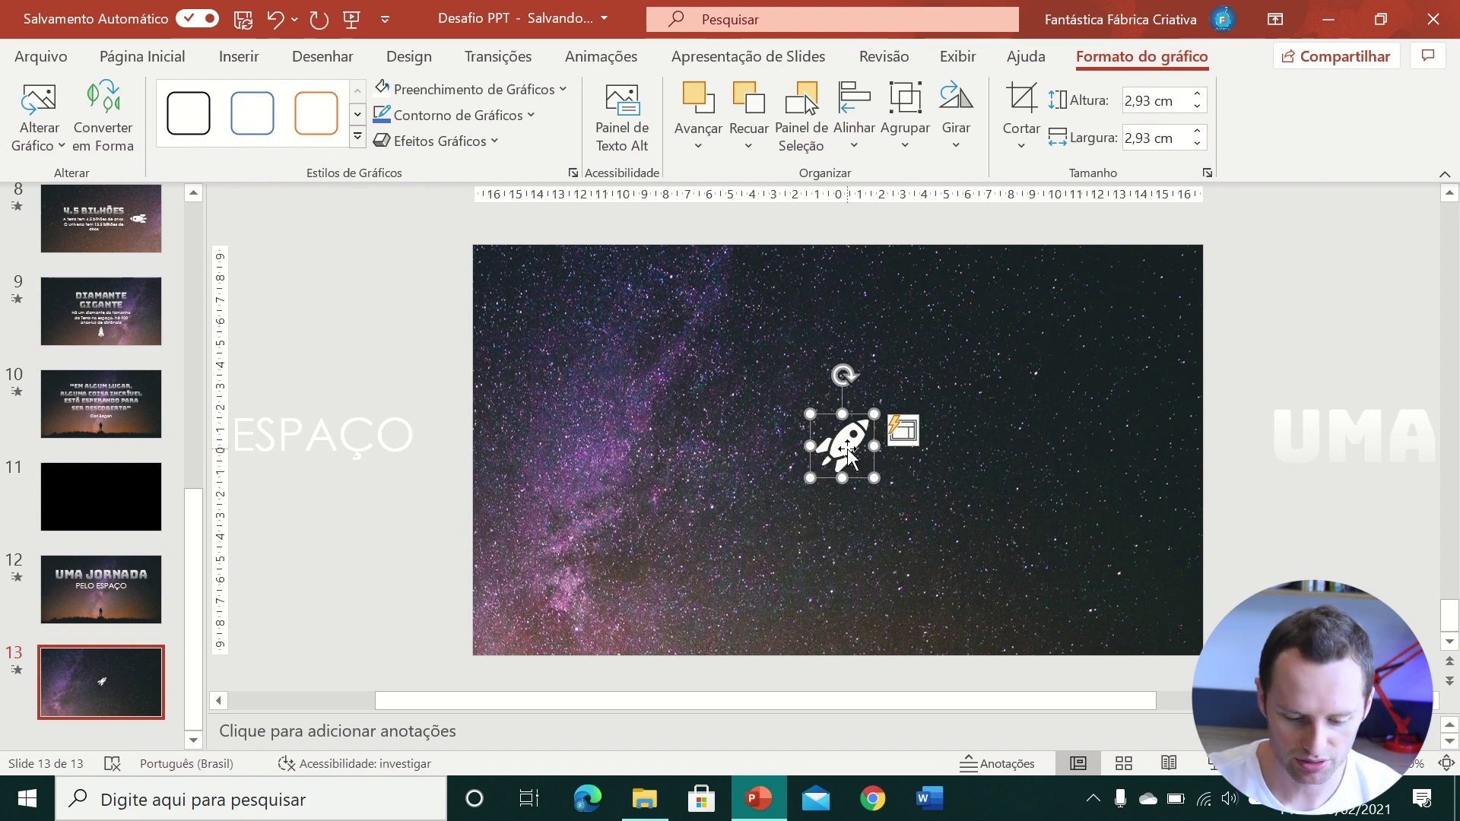
key(Delete)
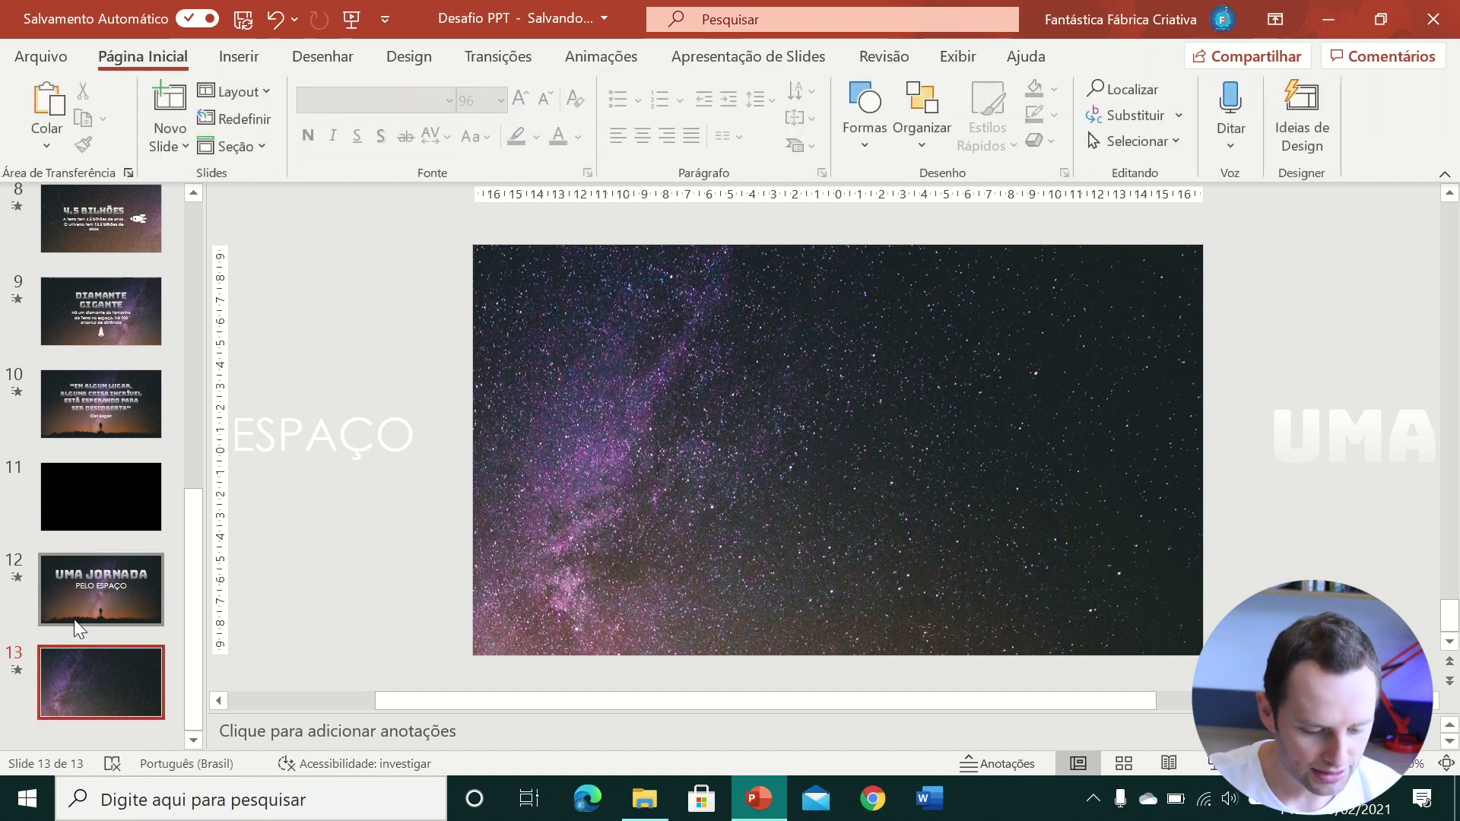
- Paste the rocket onto slide 12, parked just below the slide and shrunk slightly
click(74, 619)
scroll(768, 578, down, 2)
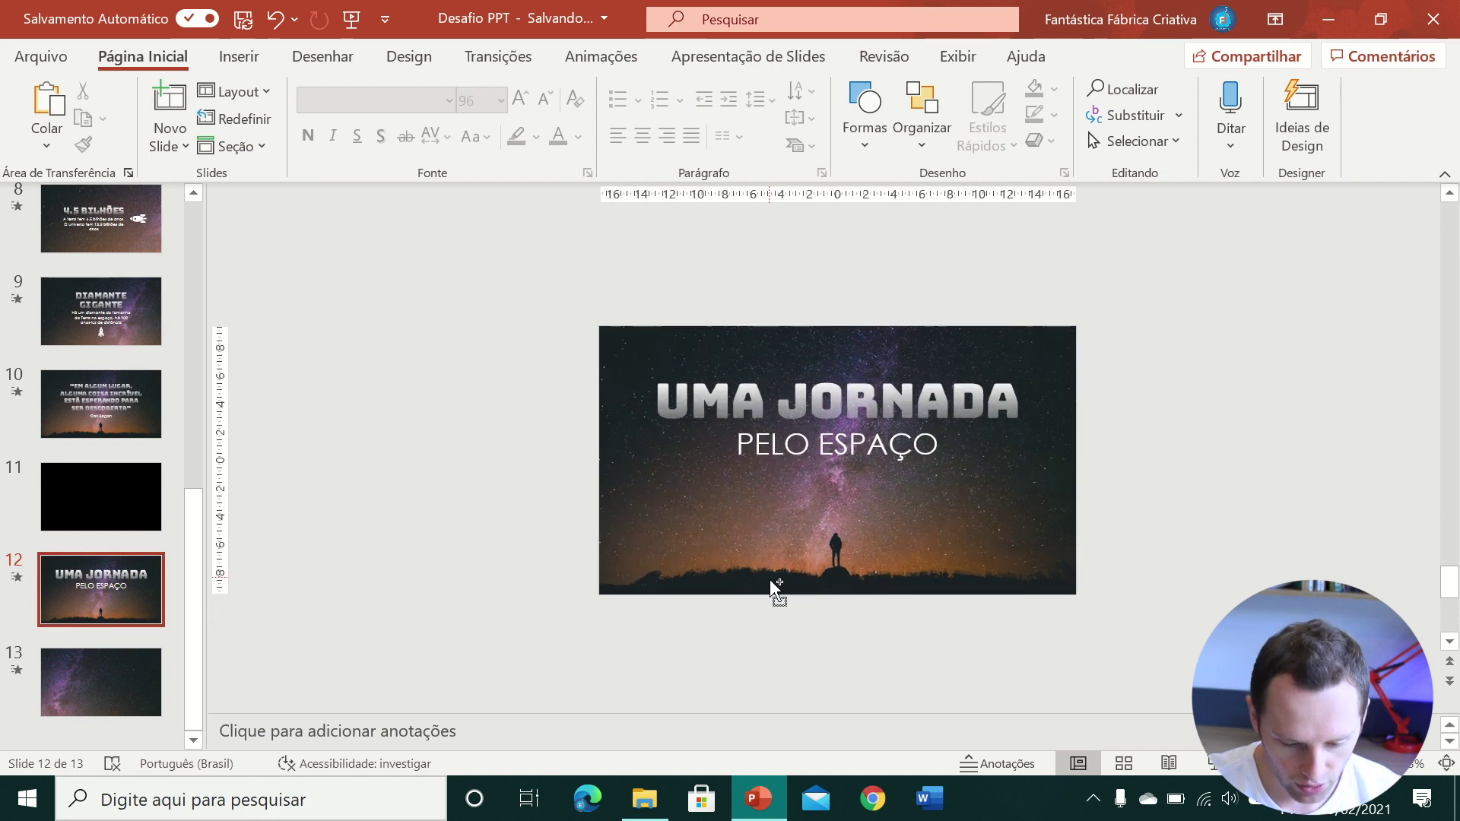
key(ctrl+v)
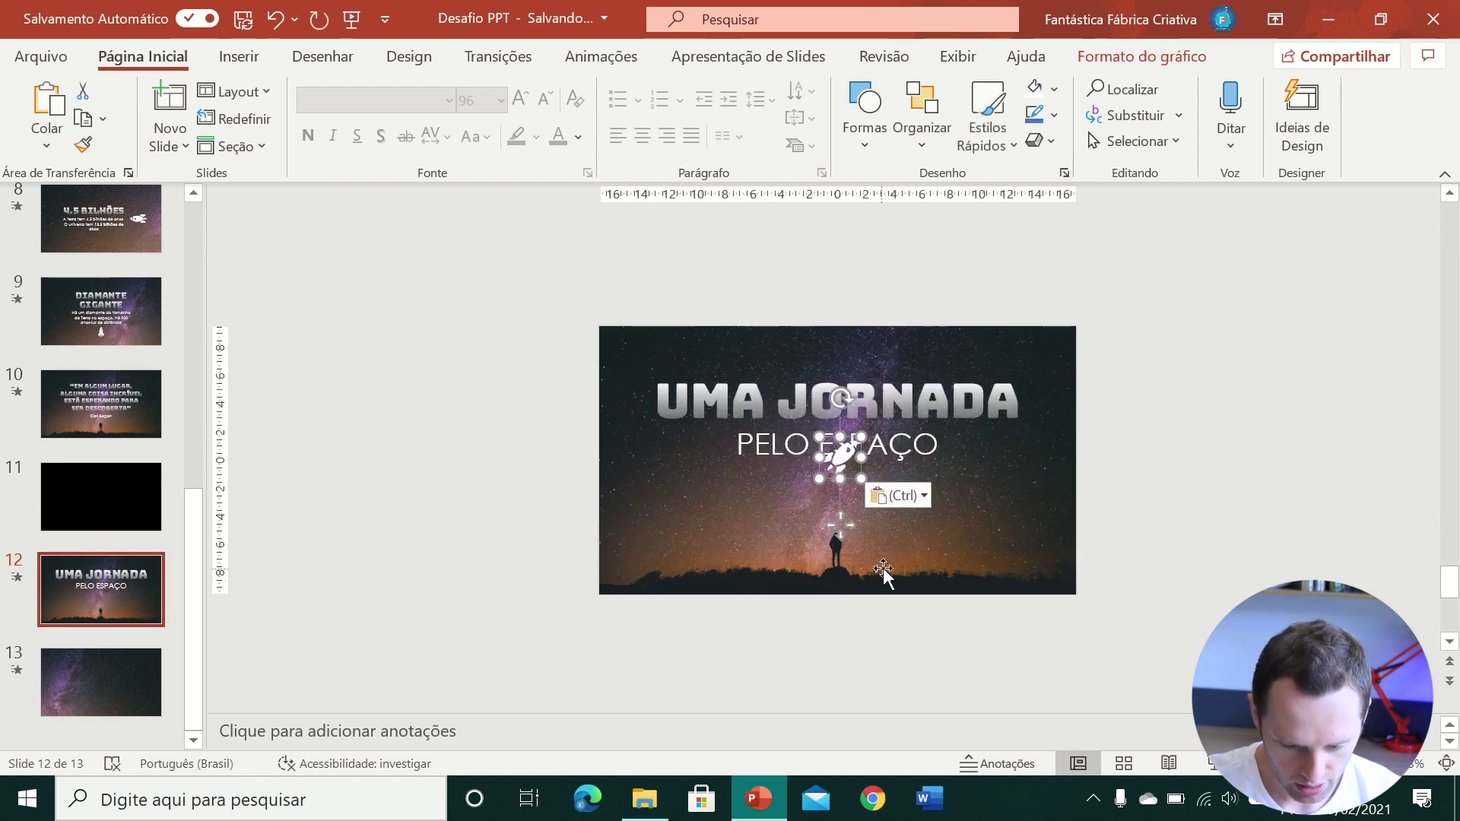
drag(840, 460, 748, 627)
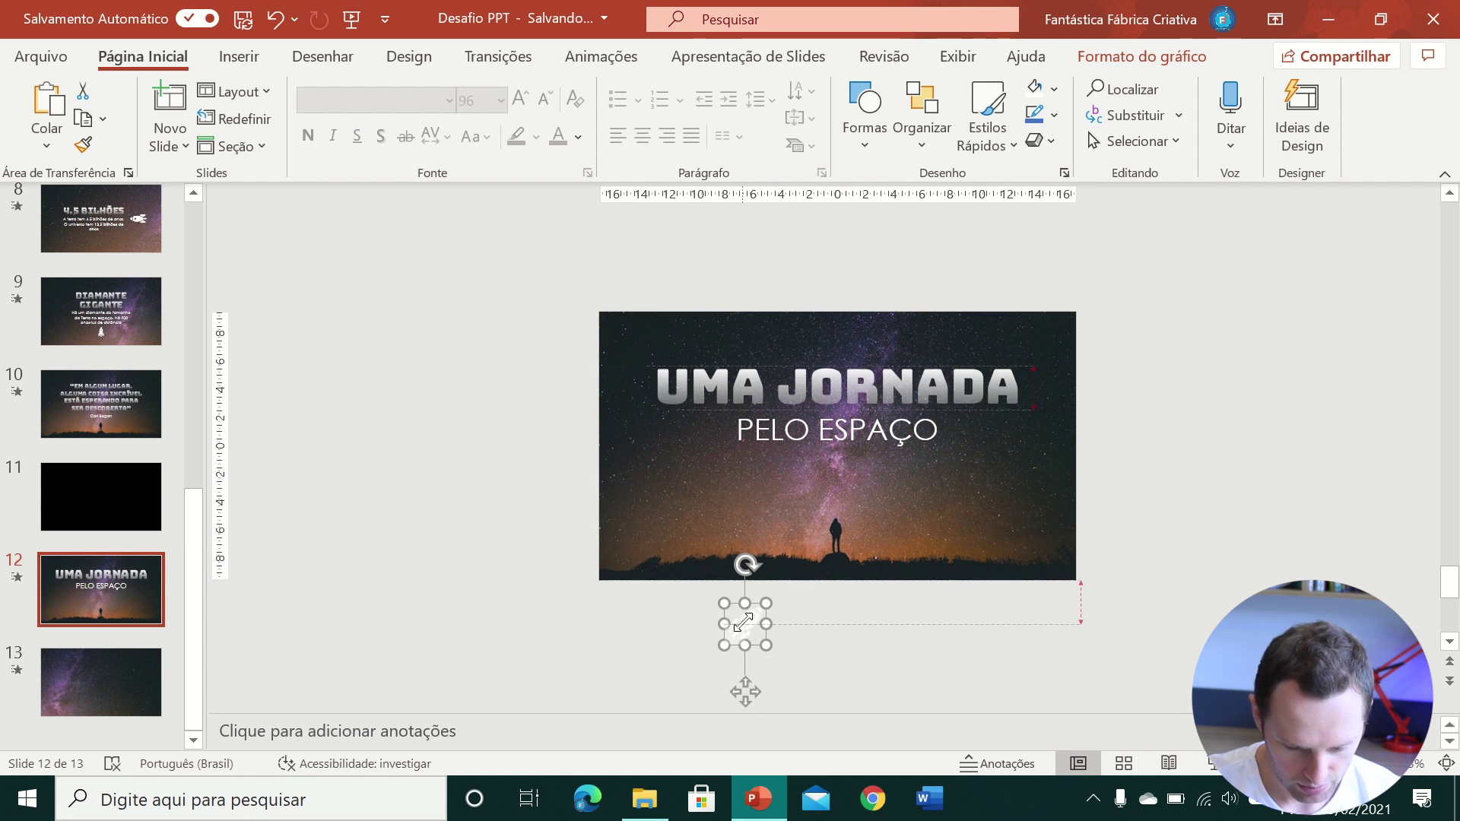
drag(742, 621, 745, 623)
- Copy the small rocket onto slide 13, place it on the left, and compare slides 12 and 13
key(ctrl+c)
key(Page_Down)
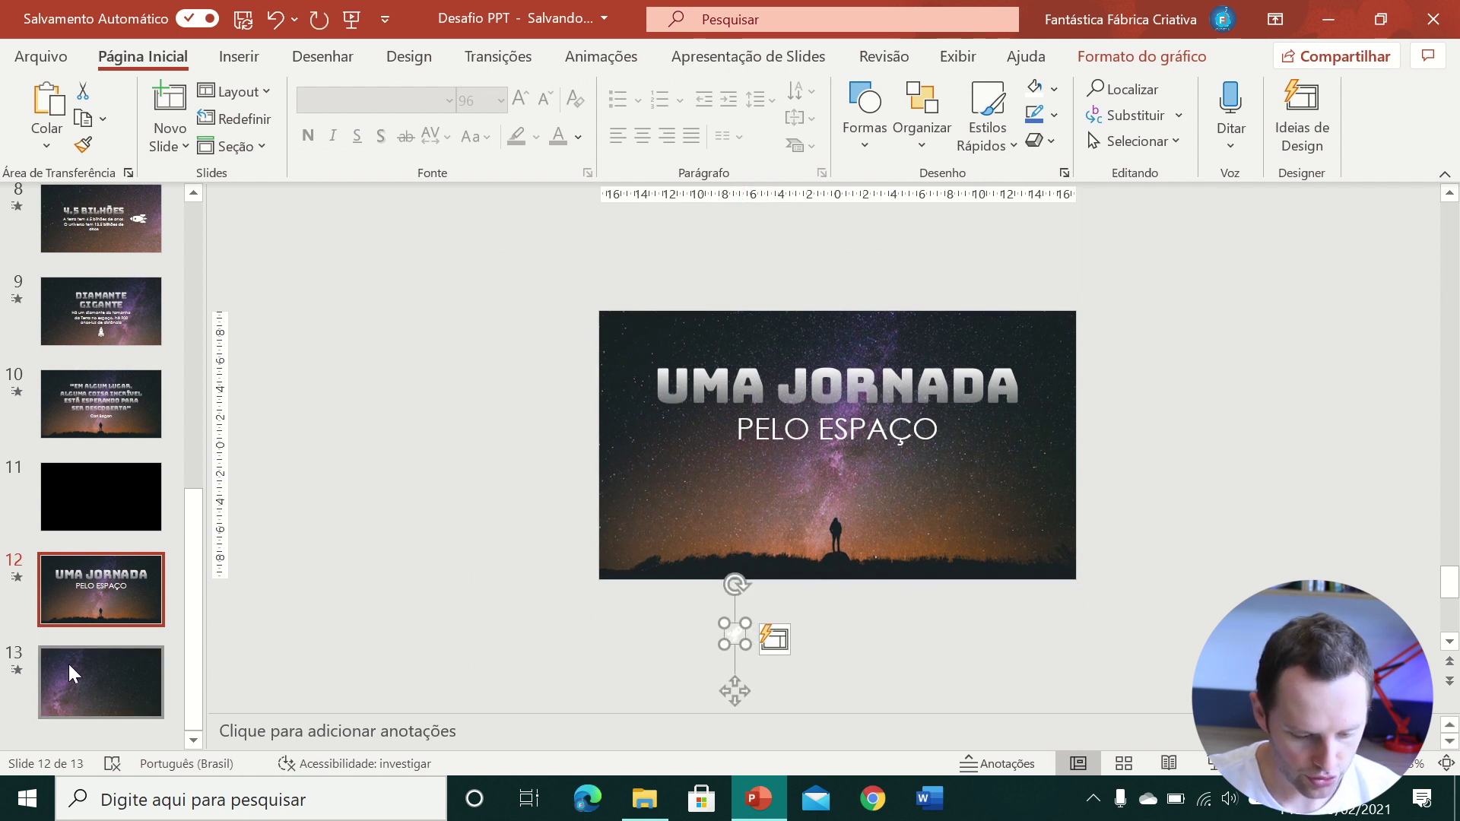
key(ctrl+v)
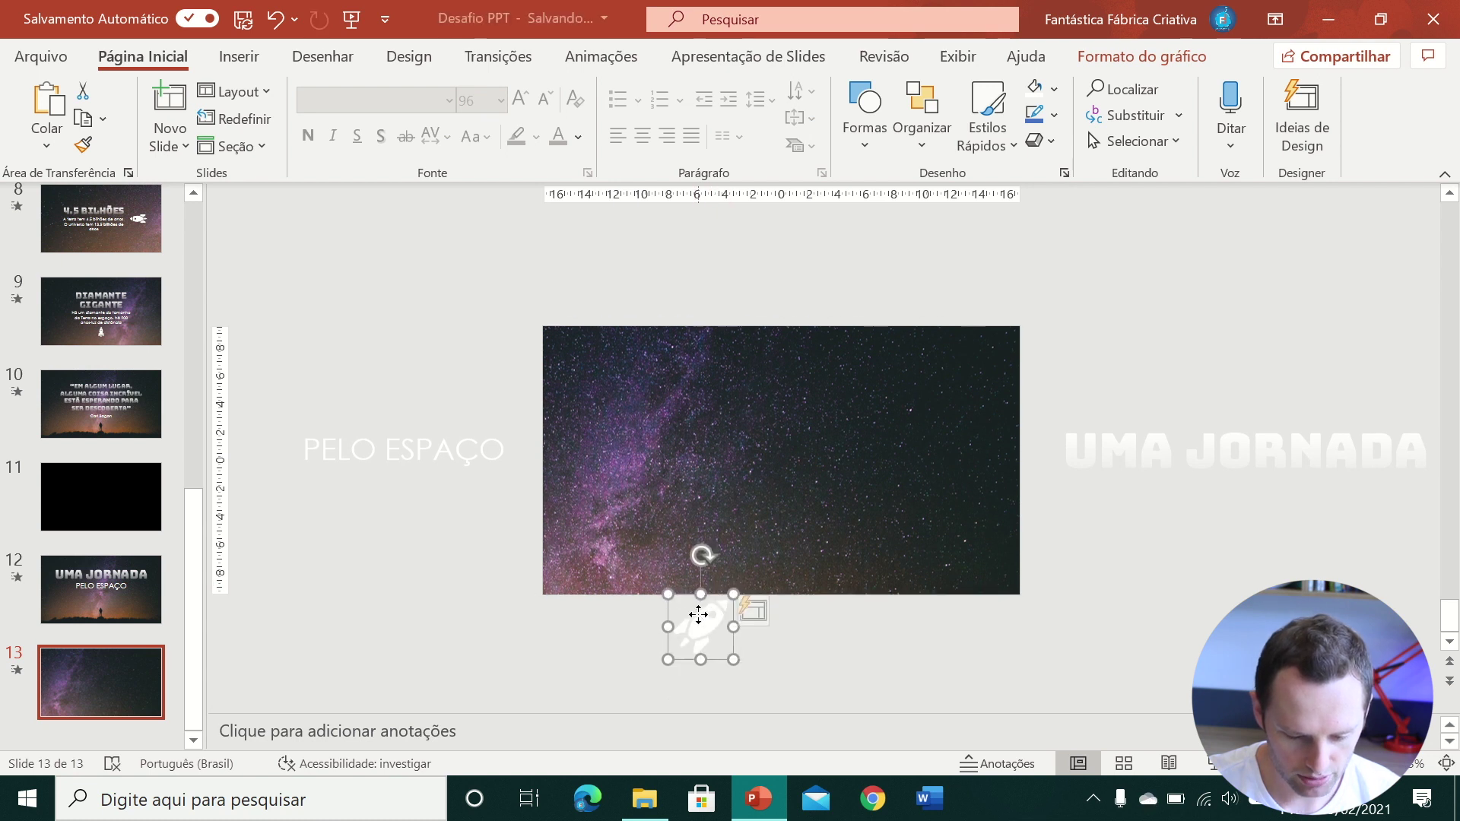
drag(692, 612, 643, 451)
click(105, 604)
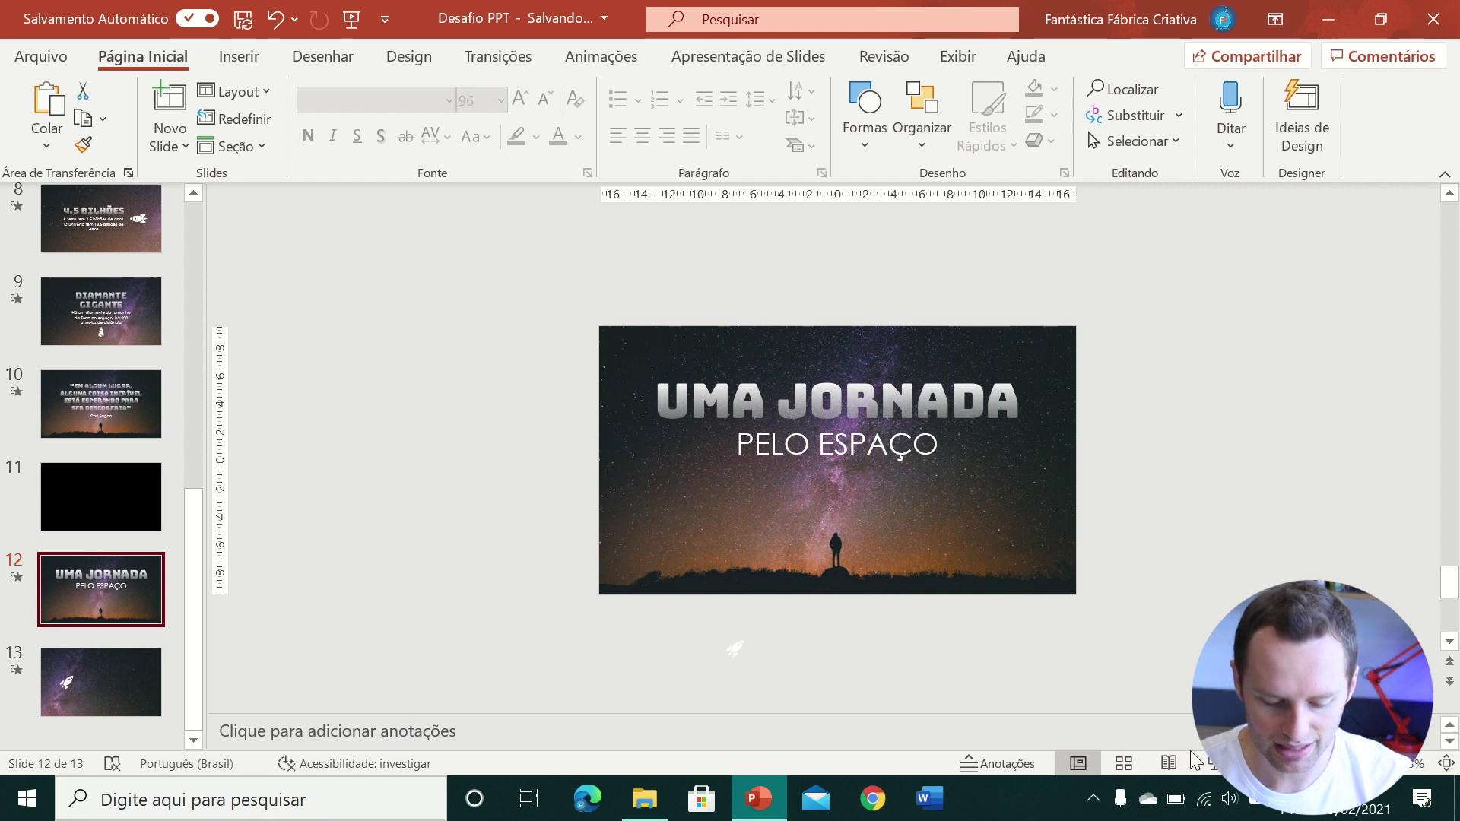
click(82, 669)
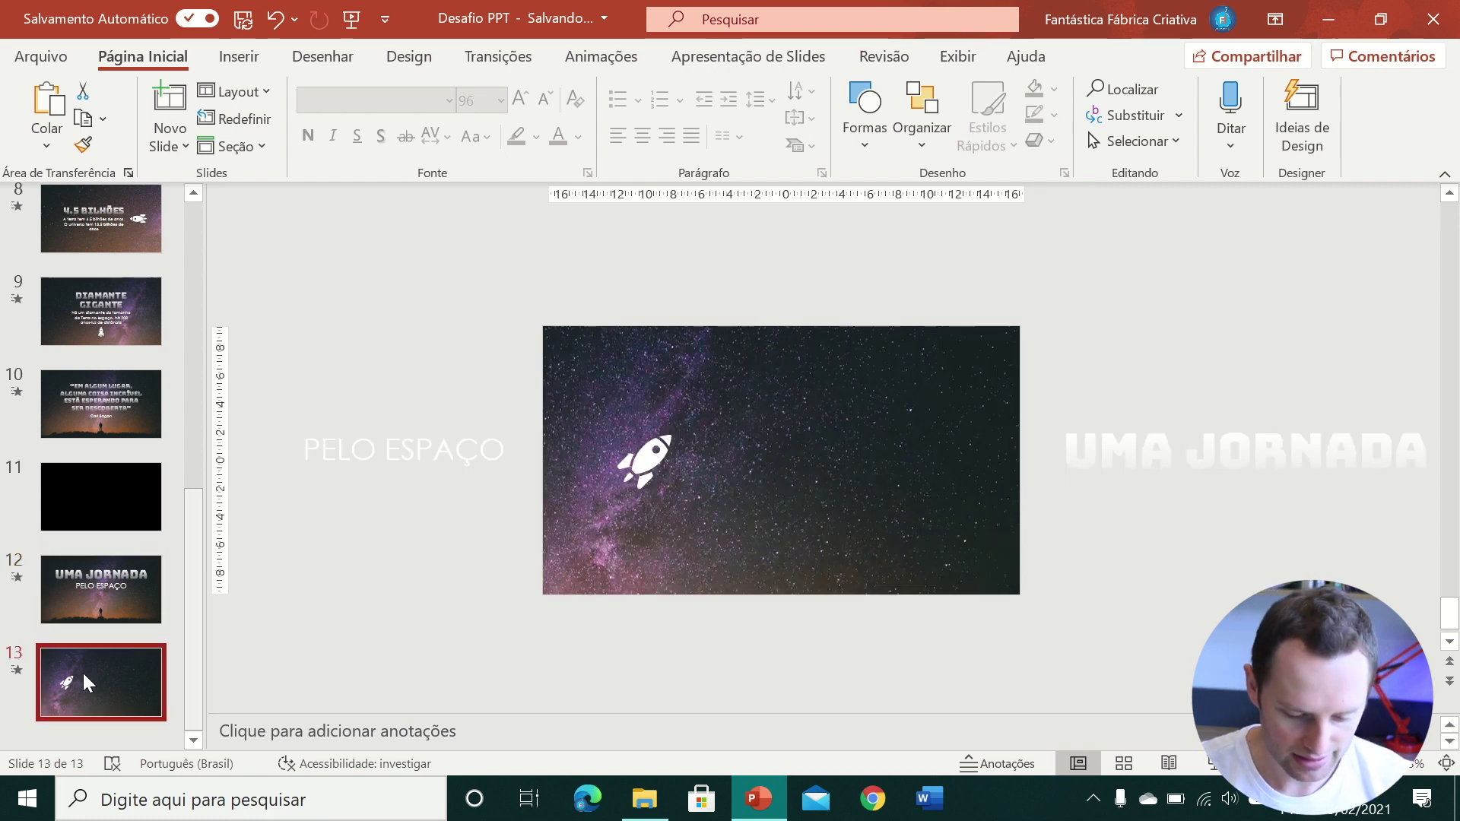
click(92, 596)
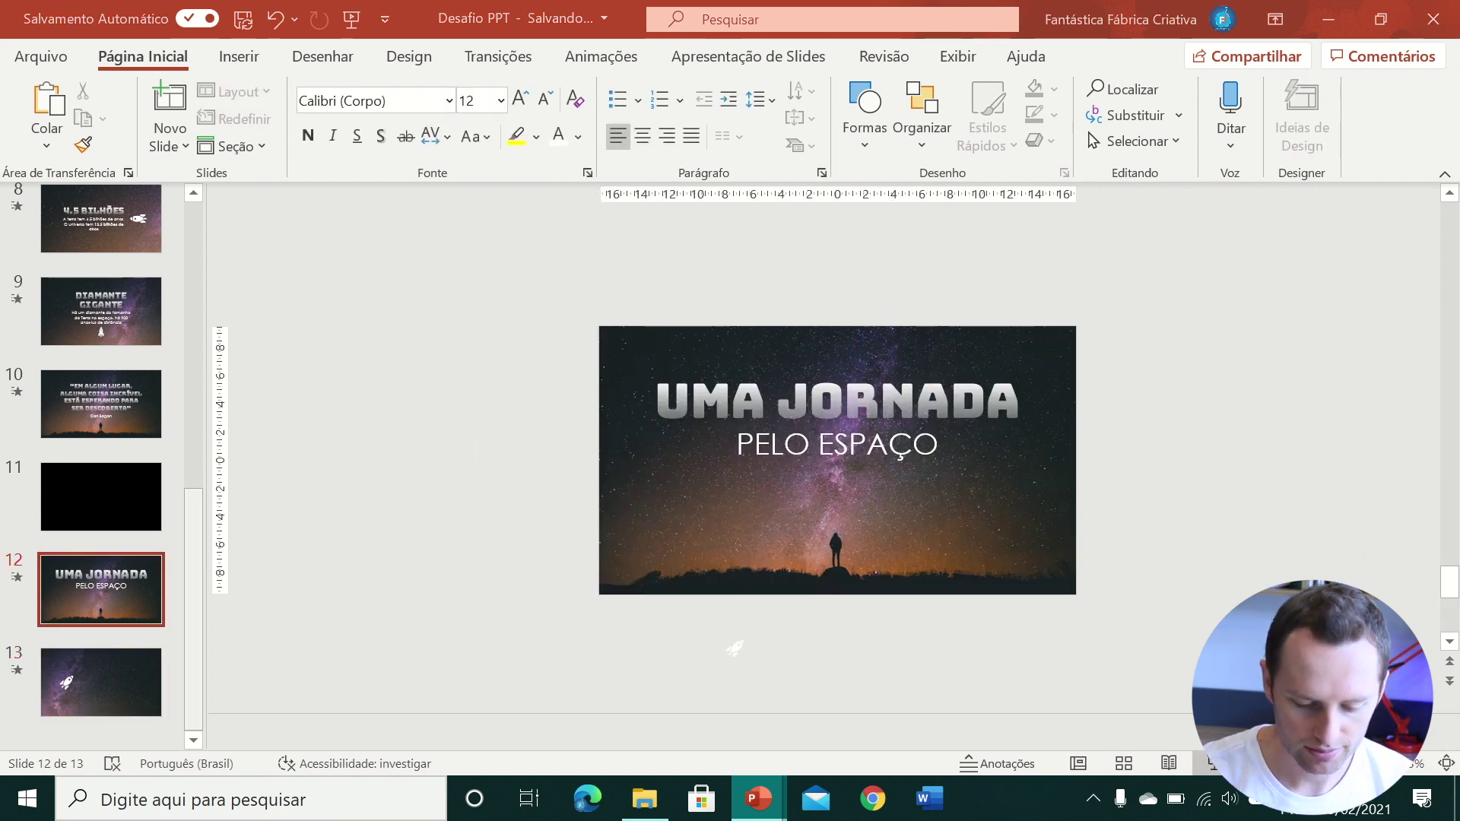
- Play the Morph from slide 12 into slide 13 full-screen, then return to editing the rocket
click(1214, 763)
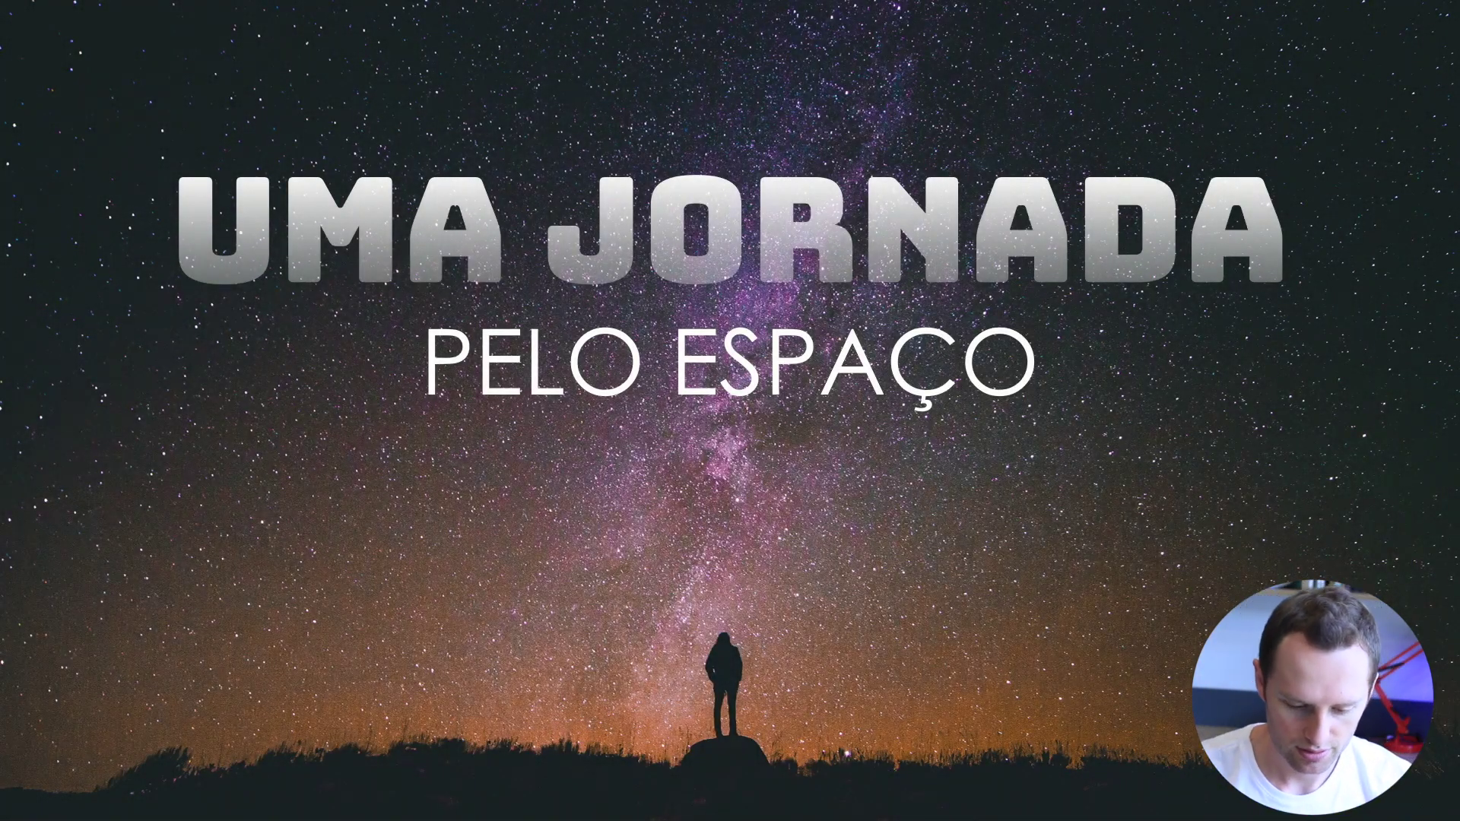
key(Right)
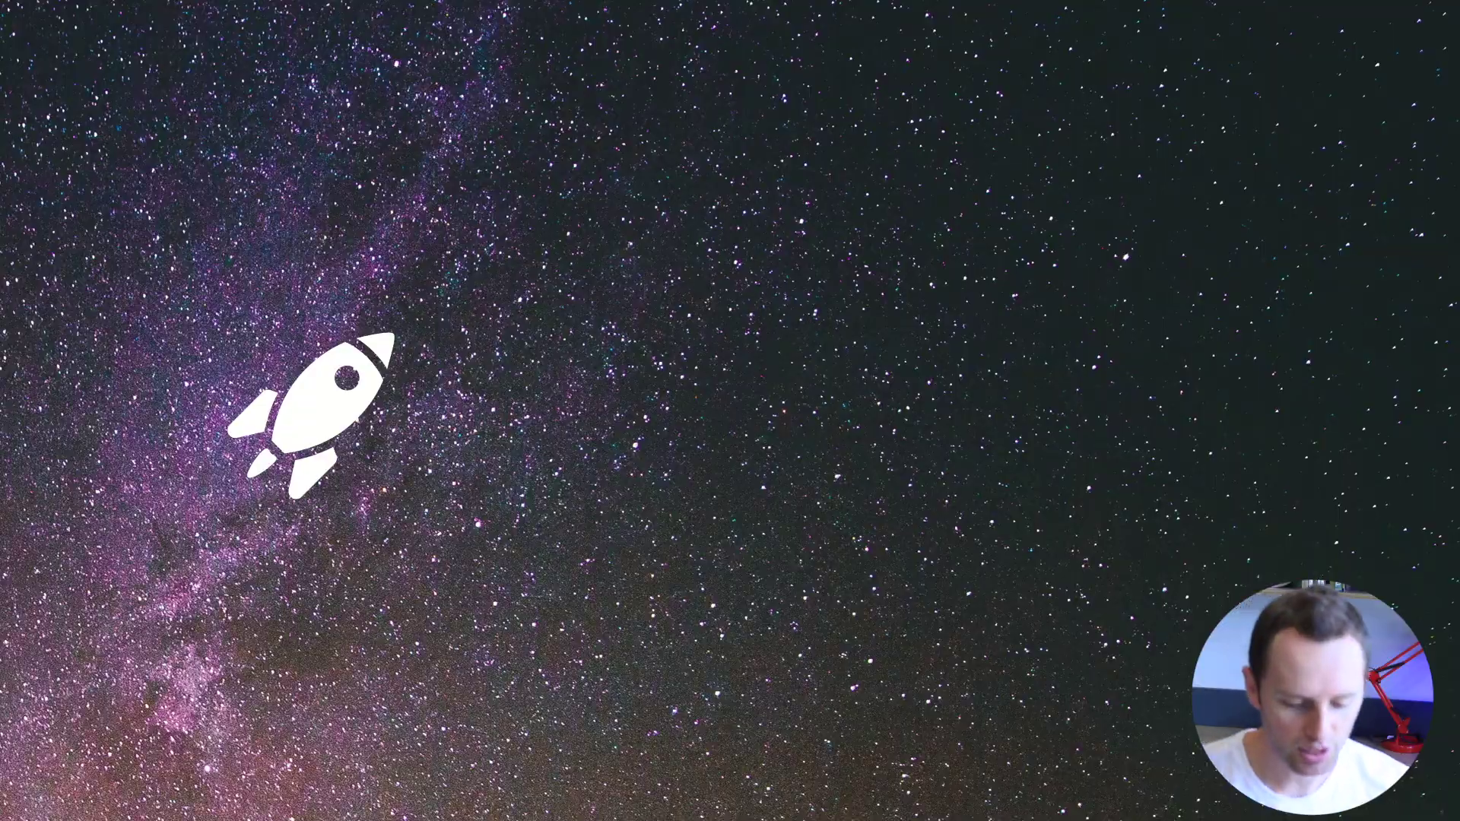
key(Escape)
click(645, 457)
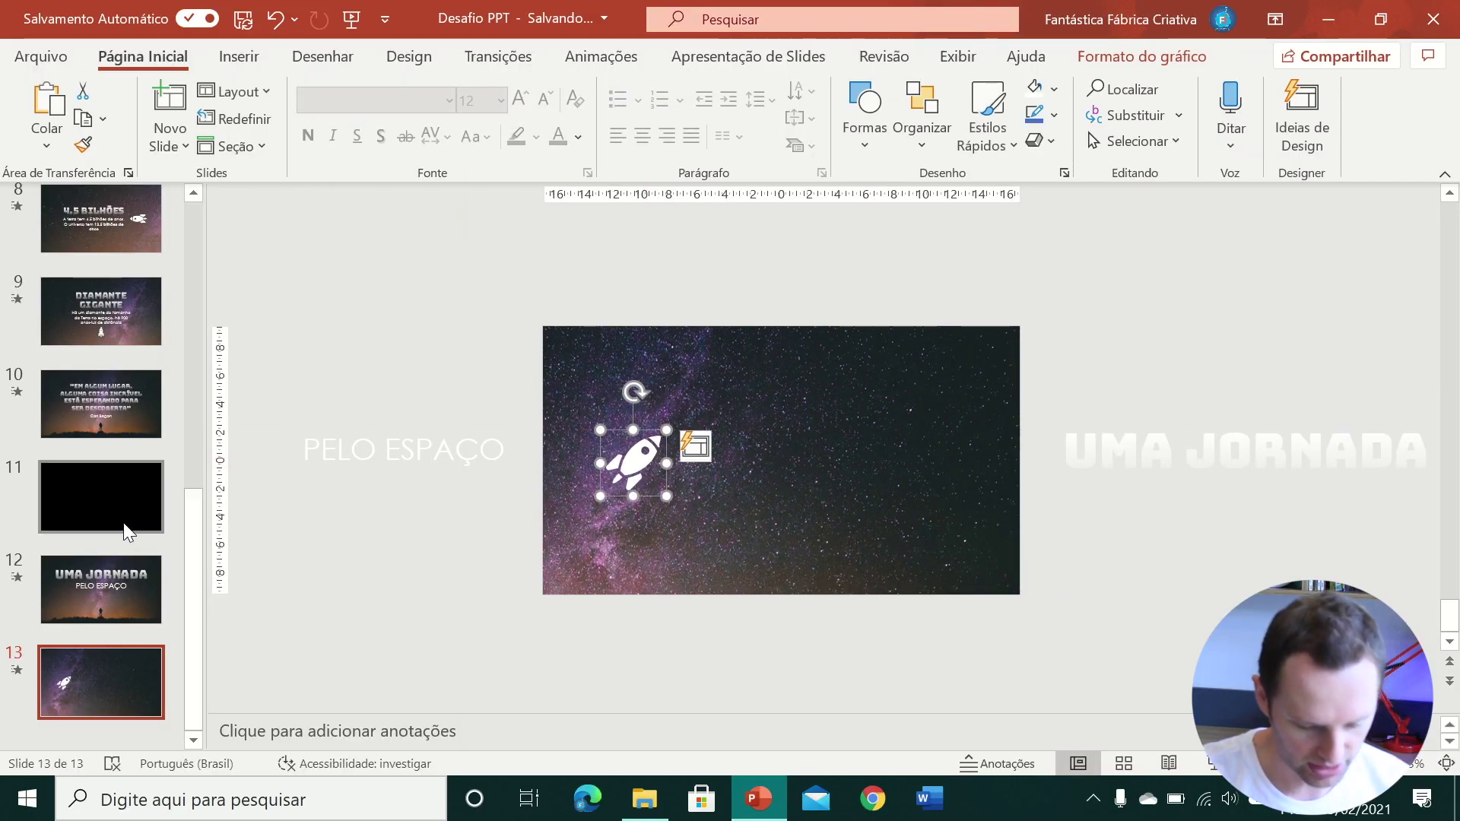
- Copy the UMA JORNADA title from slide 12 and paste it beside the rocket on slide 13
click(122, 587)
click(805, 391)
click(796, 380)
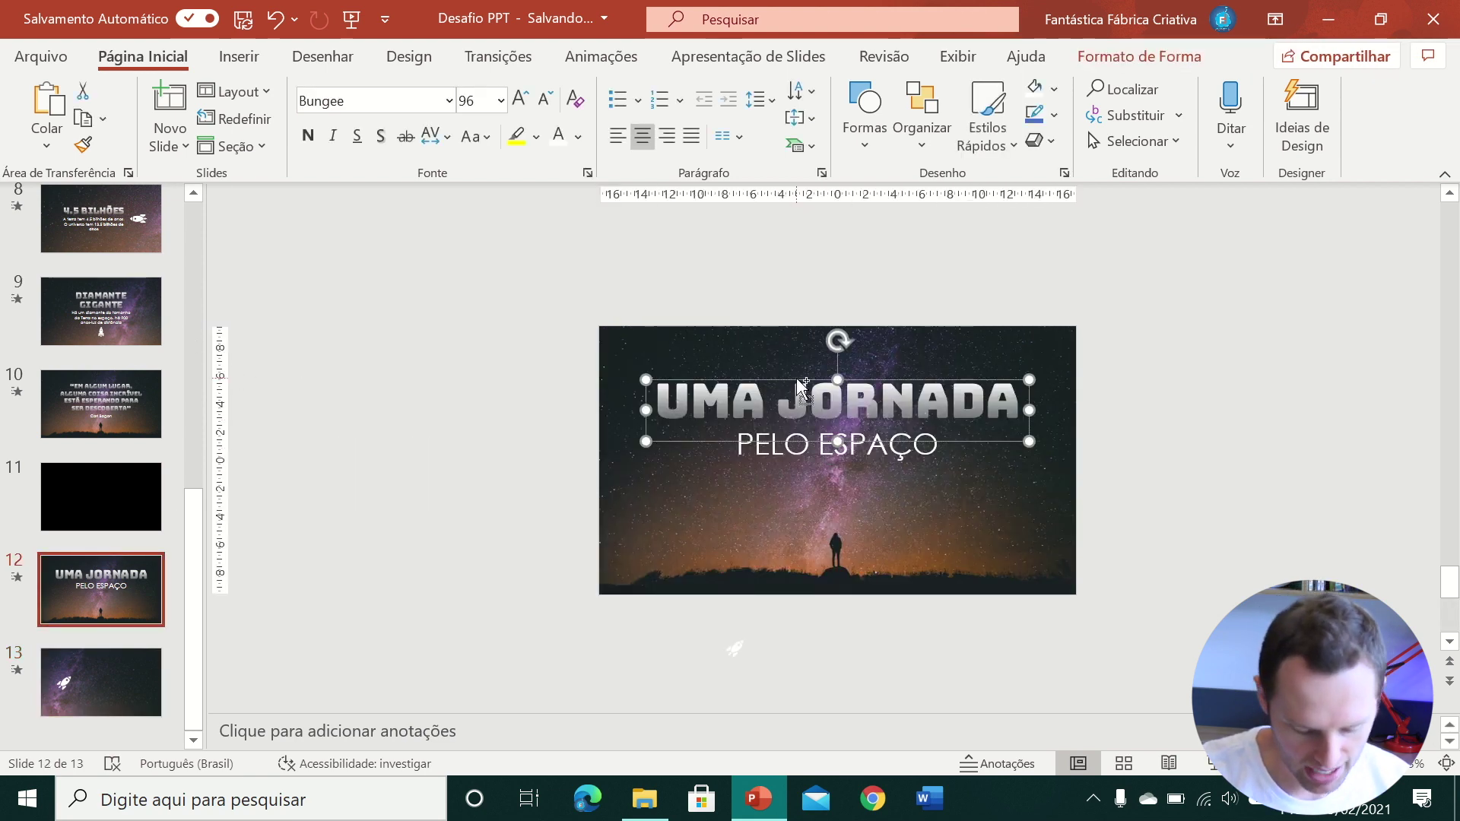
click(73, 687)
key(ctrl+v)
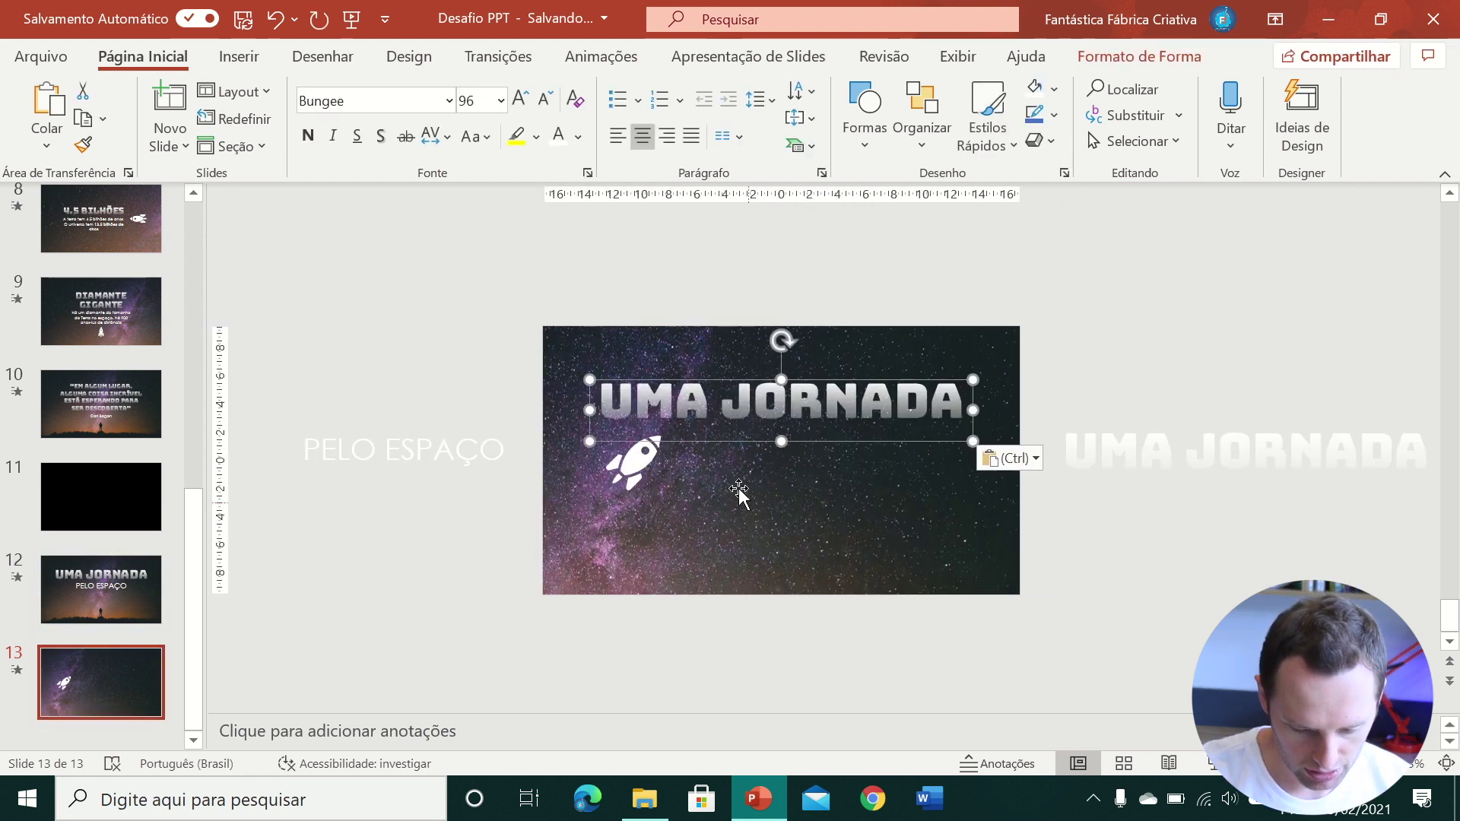
drag(722, 380, 769, 403)
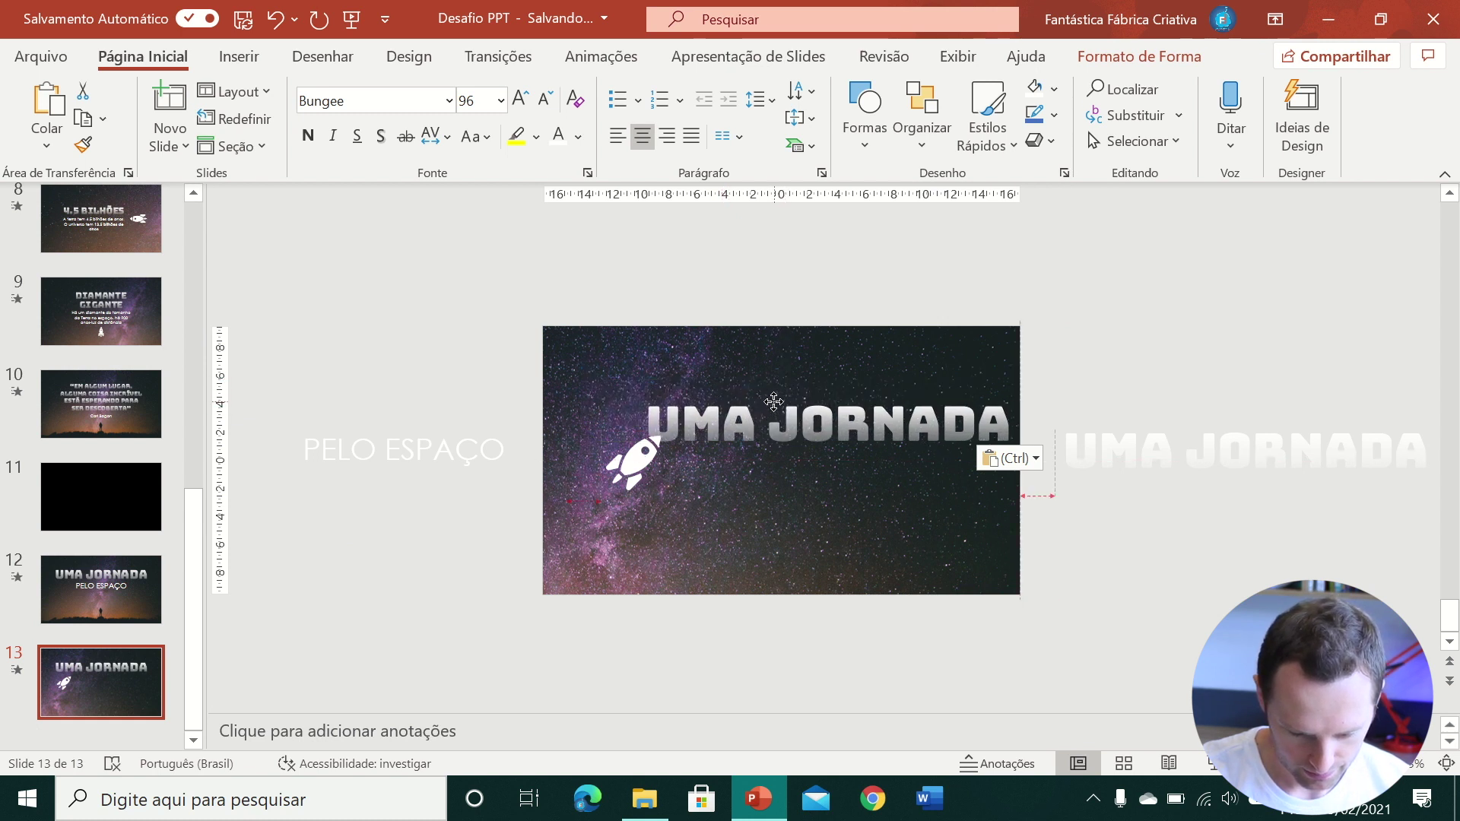
- Reduce the title to 72 pt and compare the layout with slide 3
click(555, 105)
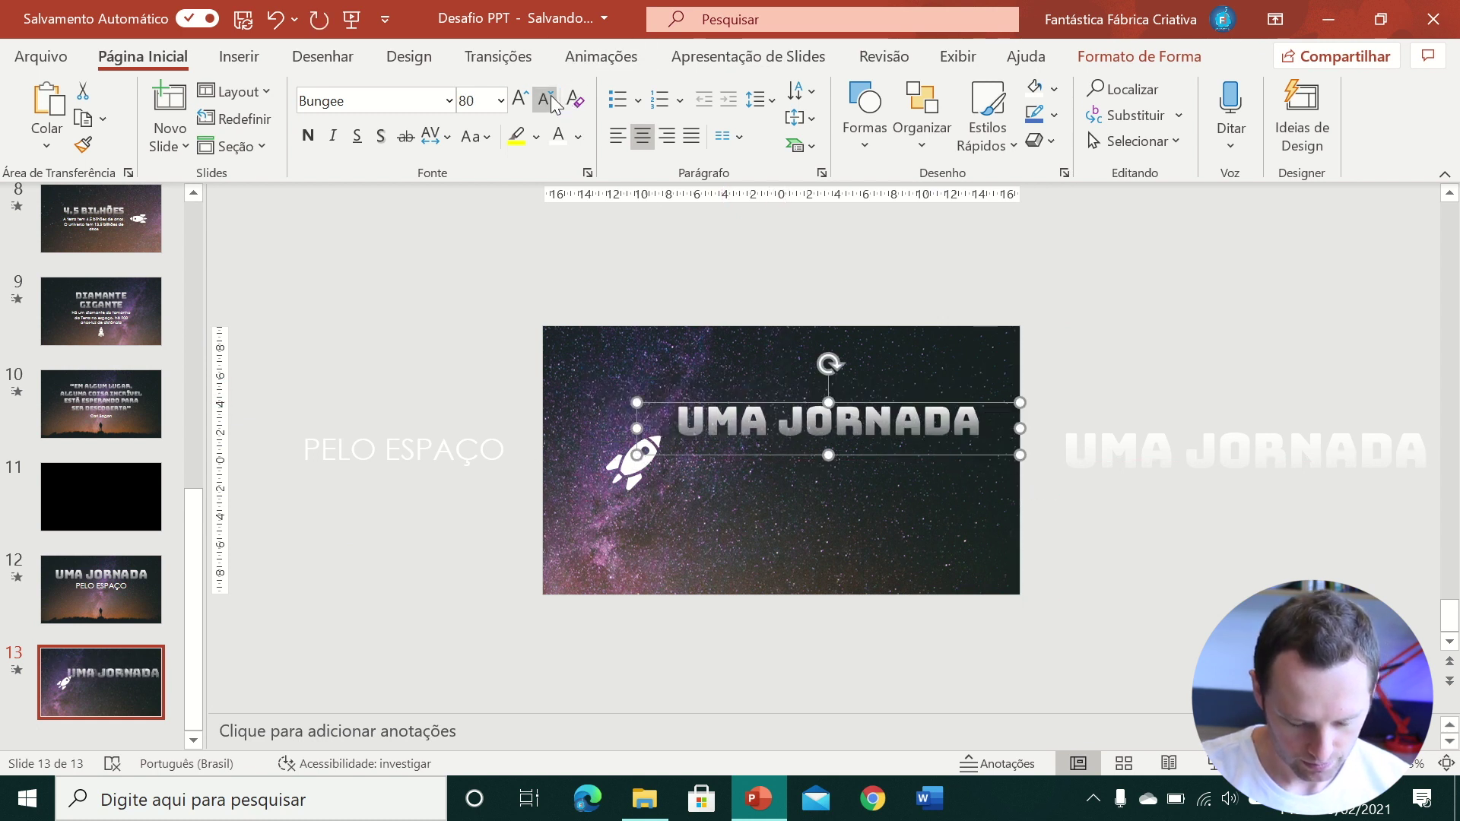
click(554, 105)
scroll(84, 441, up, 3)
scroll(90, 440, up, 3)
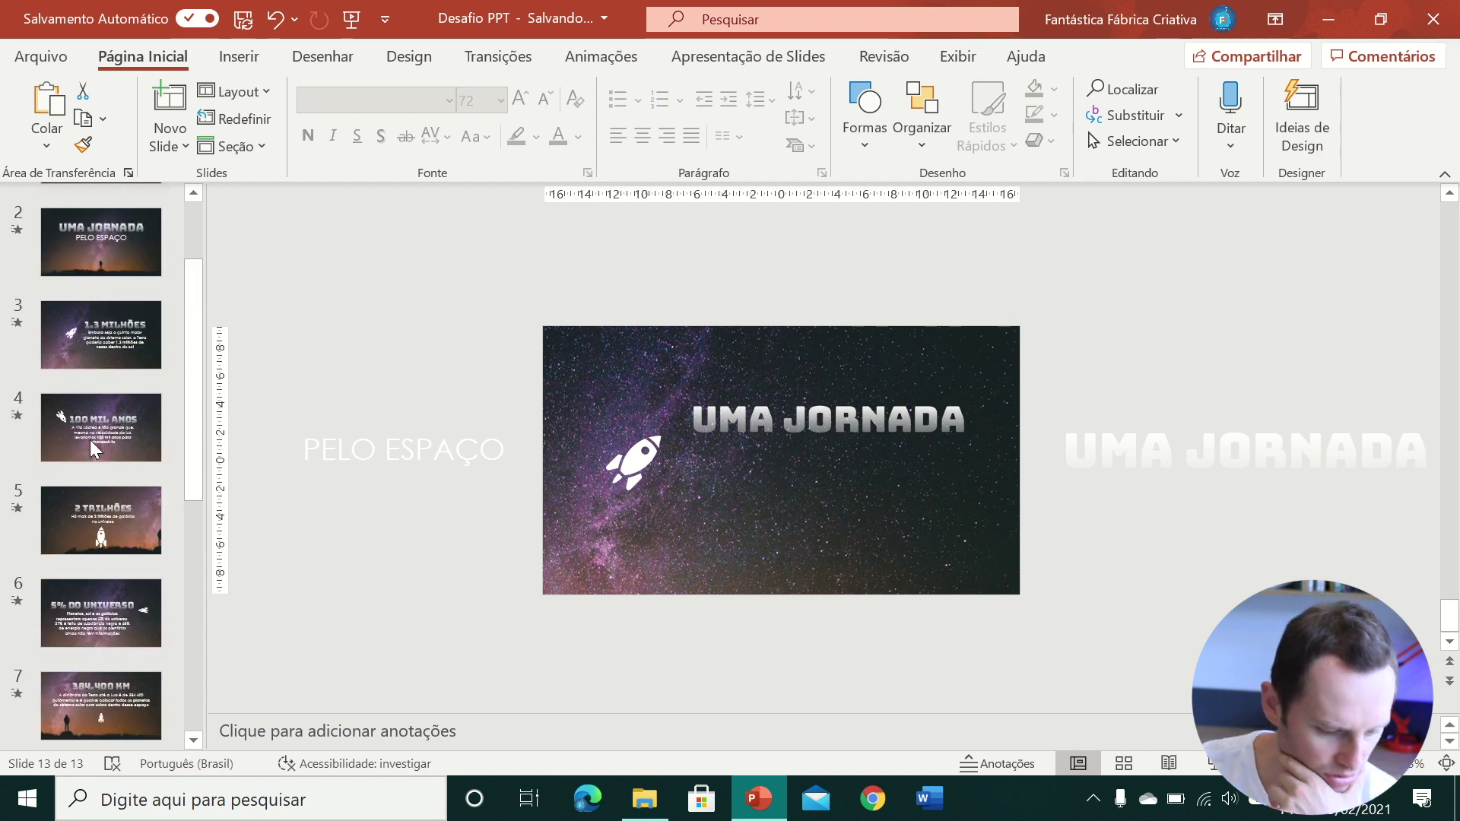
scroll(99, 422, up, 2)
click(108, 431)
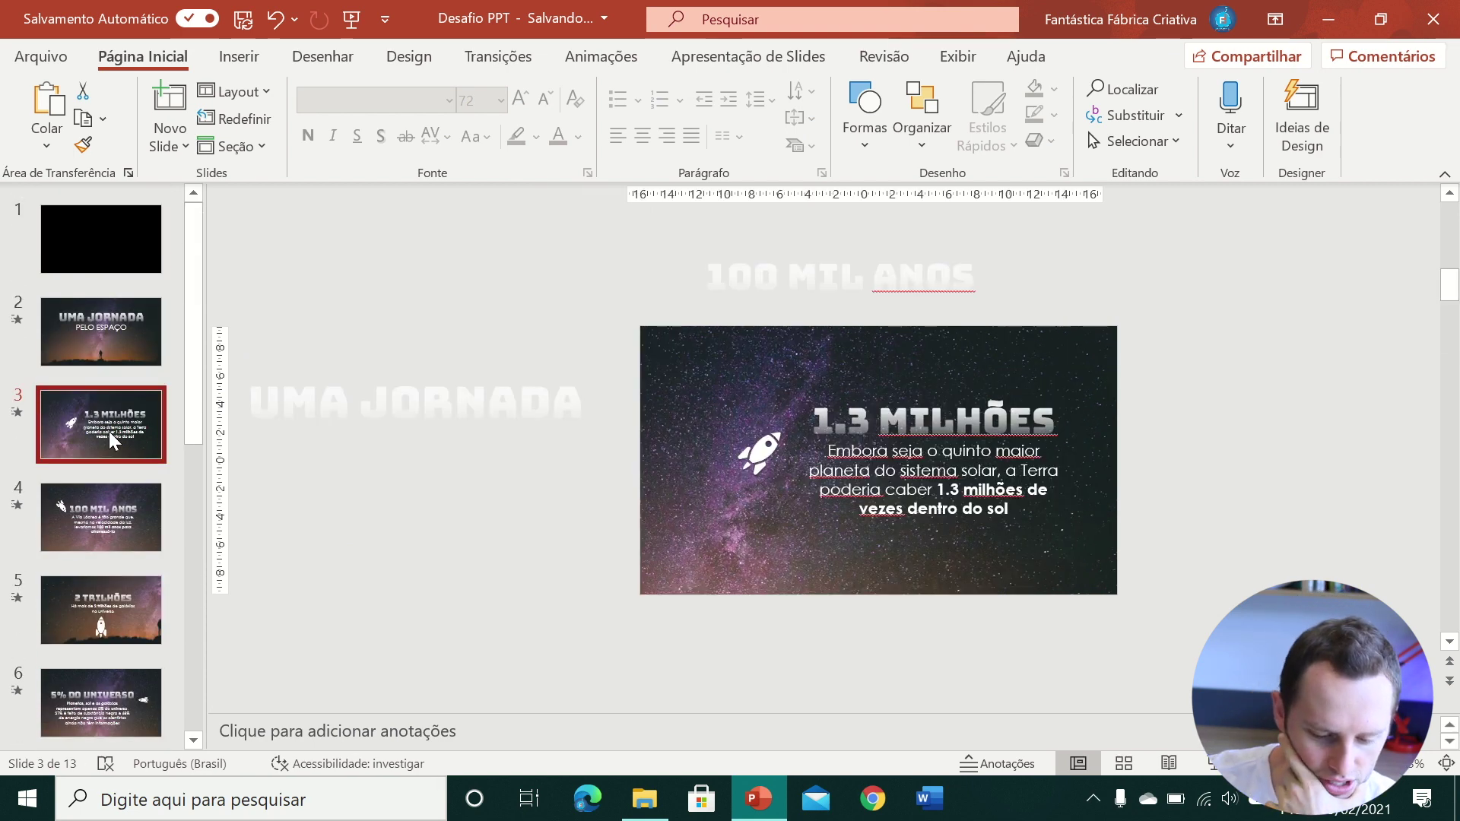
scroll(113, 431, down, 4)
scroll(112, 431, down, 2)
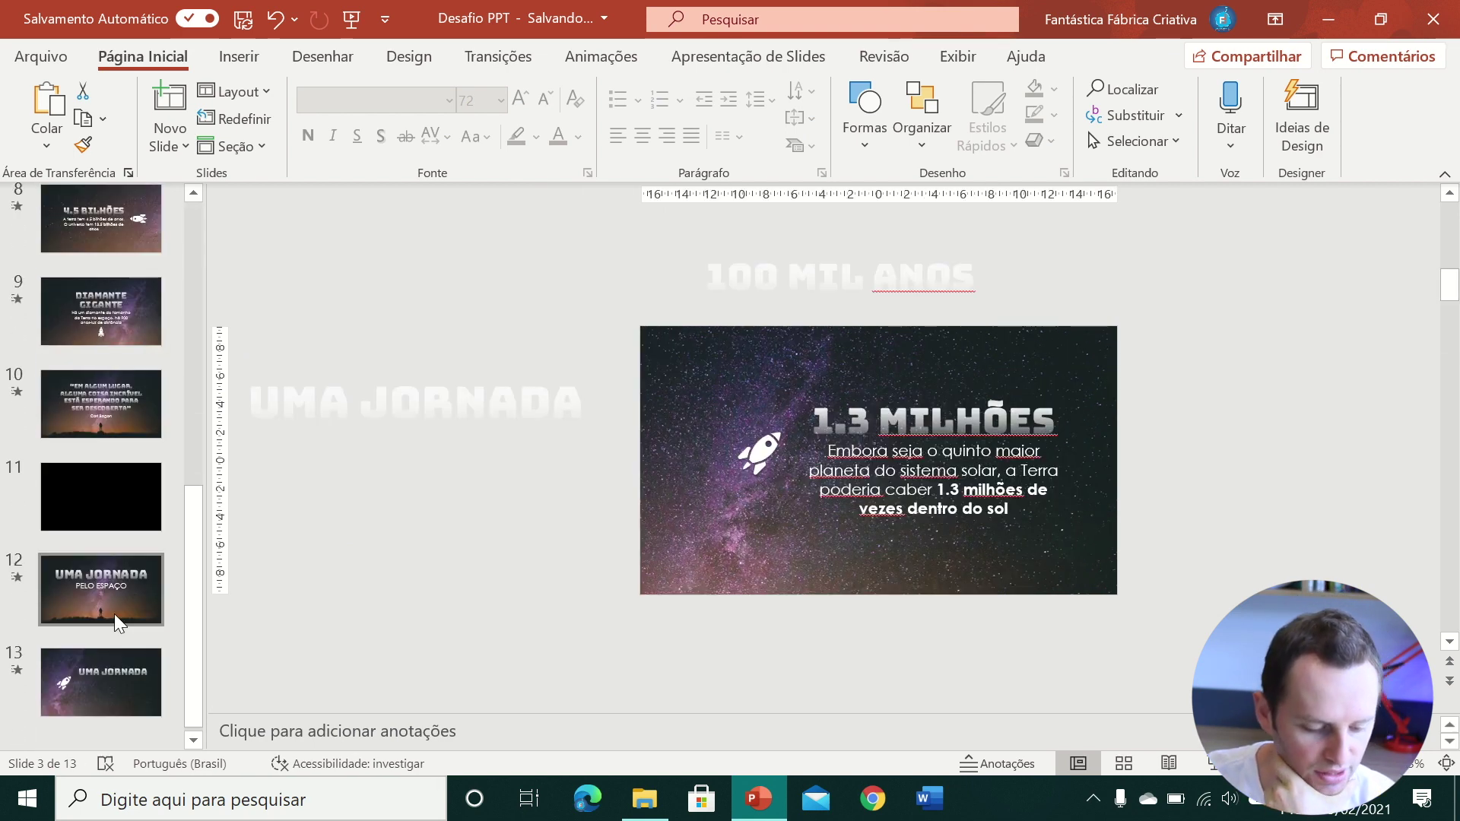
click(112, 658)
- Retype slide 13's title as 1.3 MILHÕES and nudge it slightly right
triple_click(859, 419)
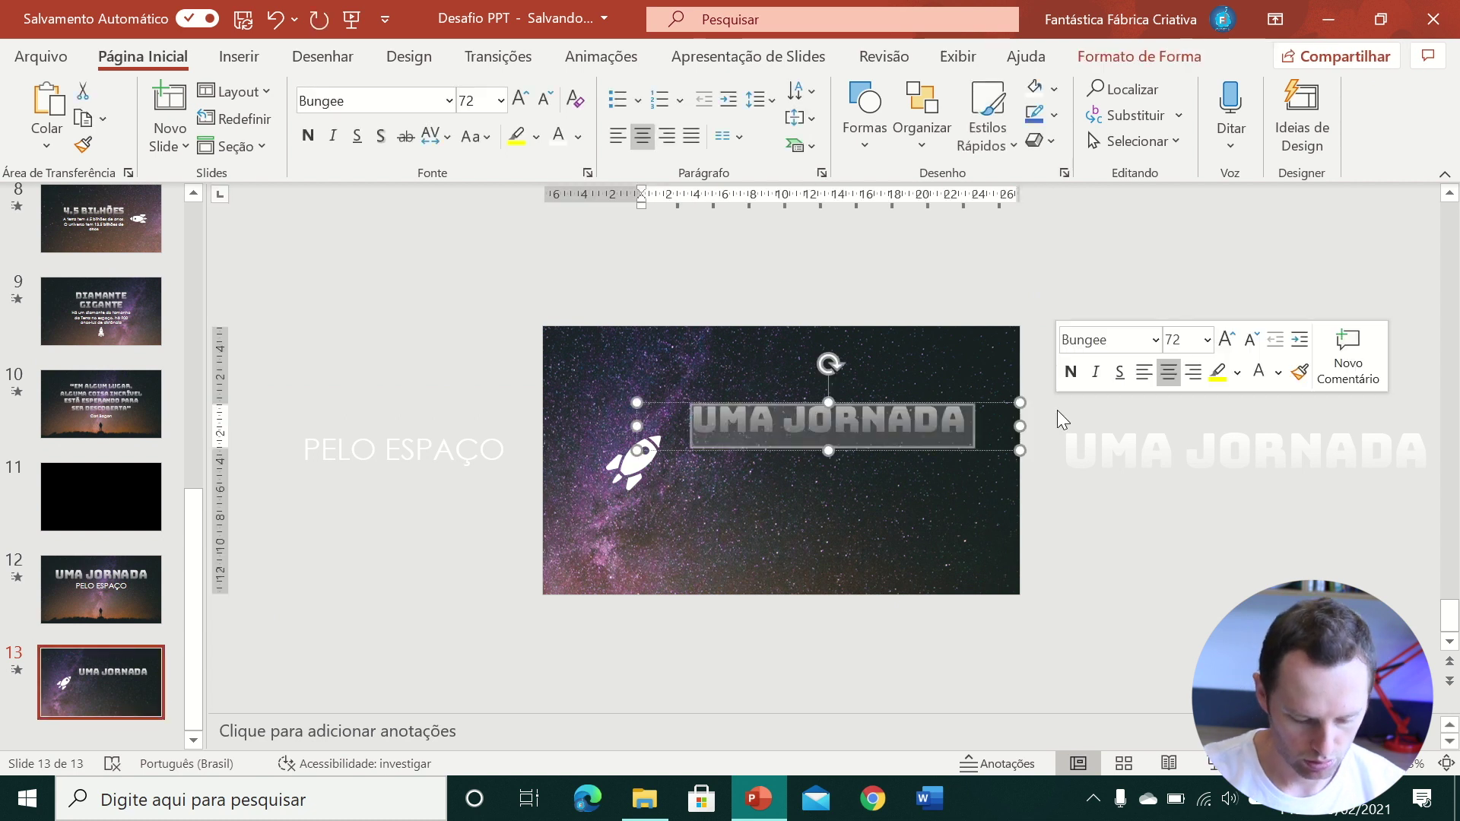
key(BackSpace)
text(1.3 MI)
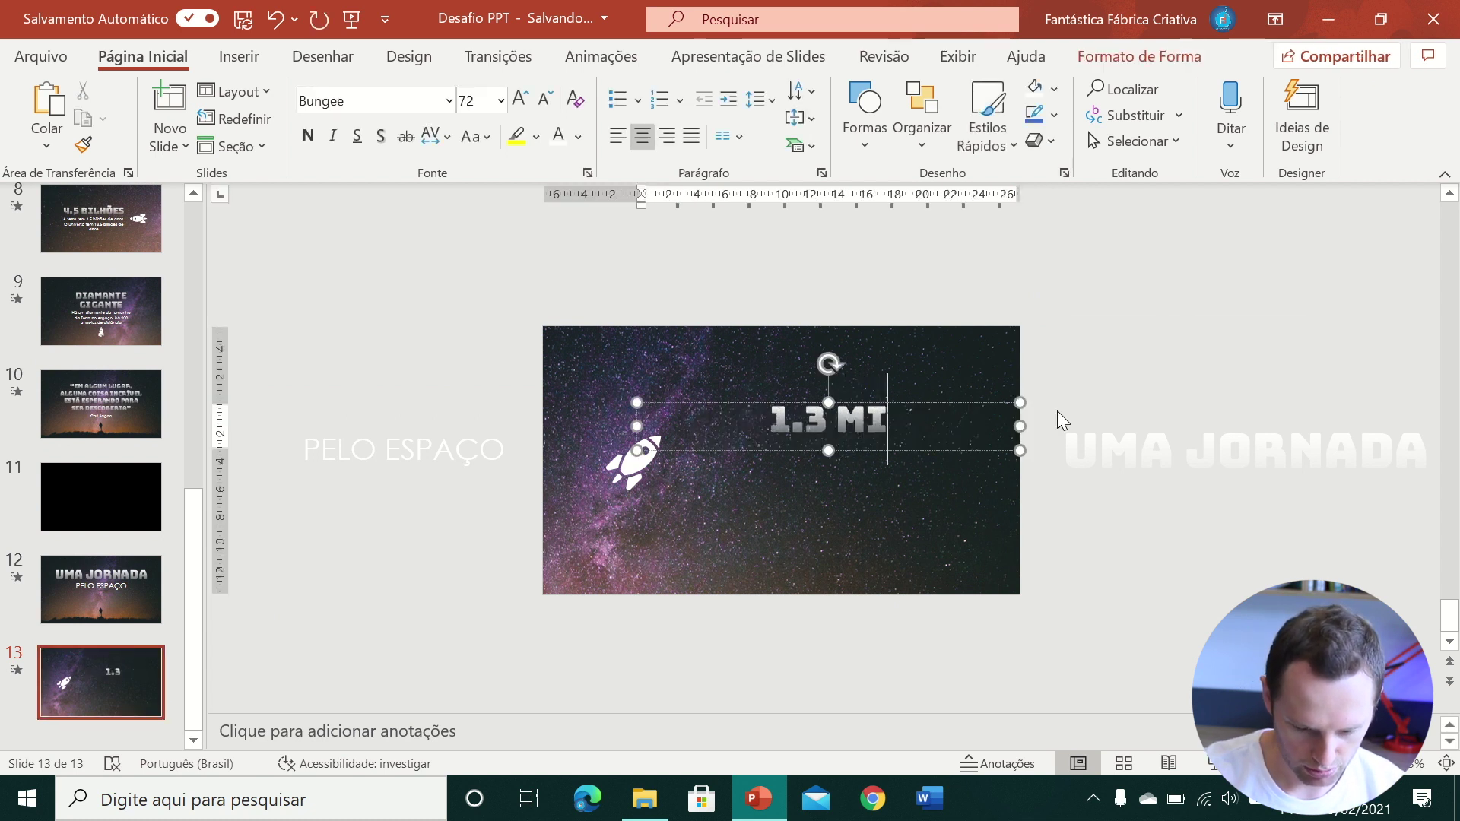
text(LHÕES)
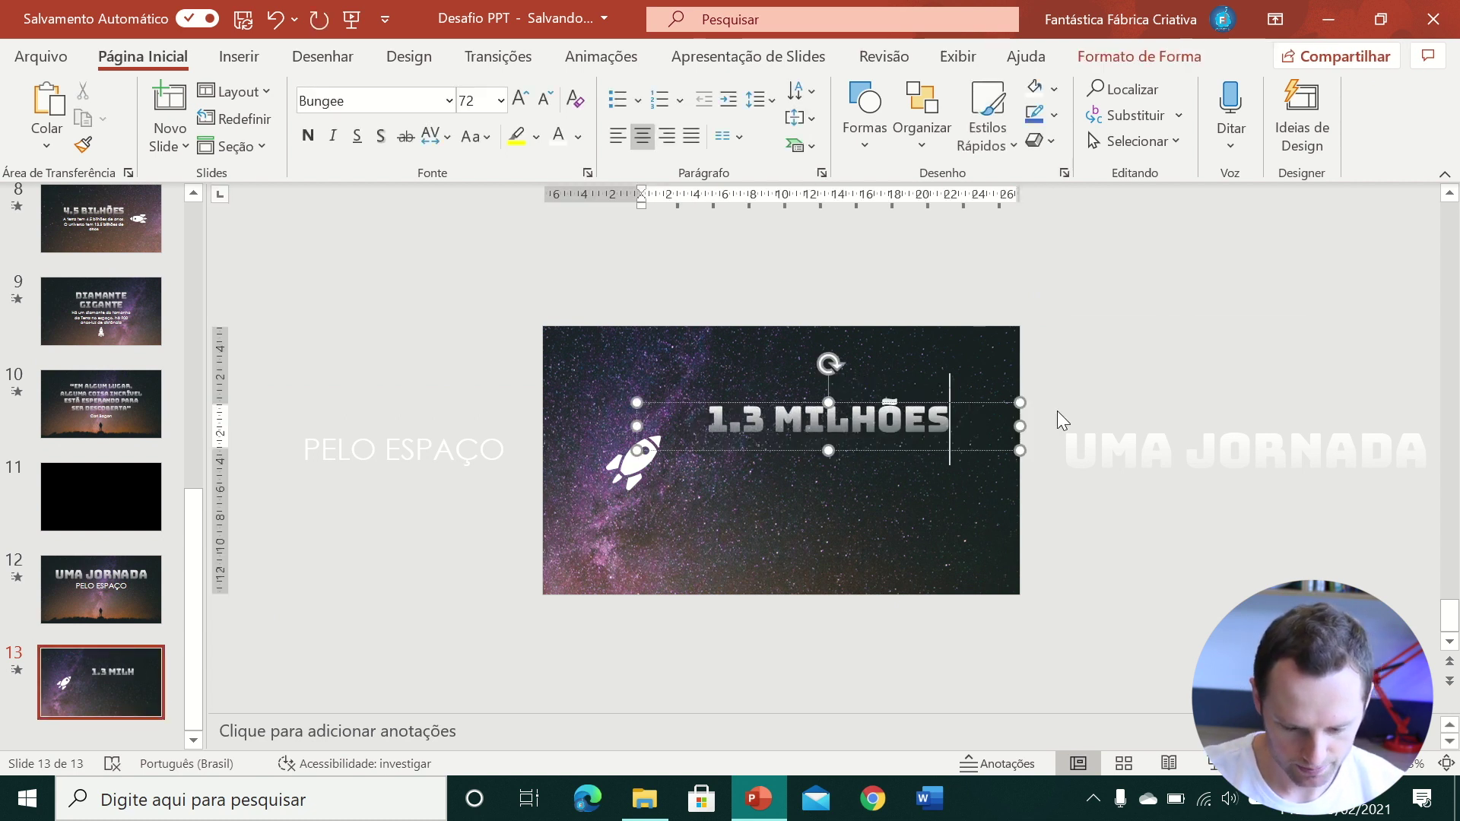
drag(928, 410, 943, 410)
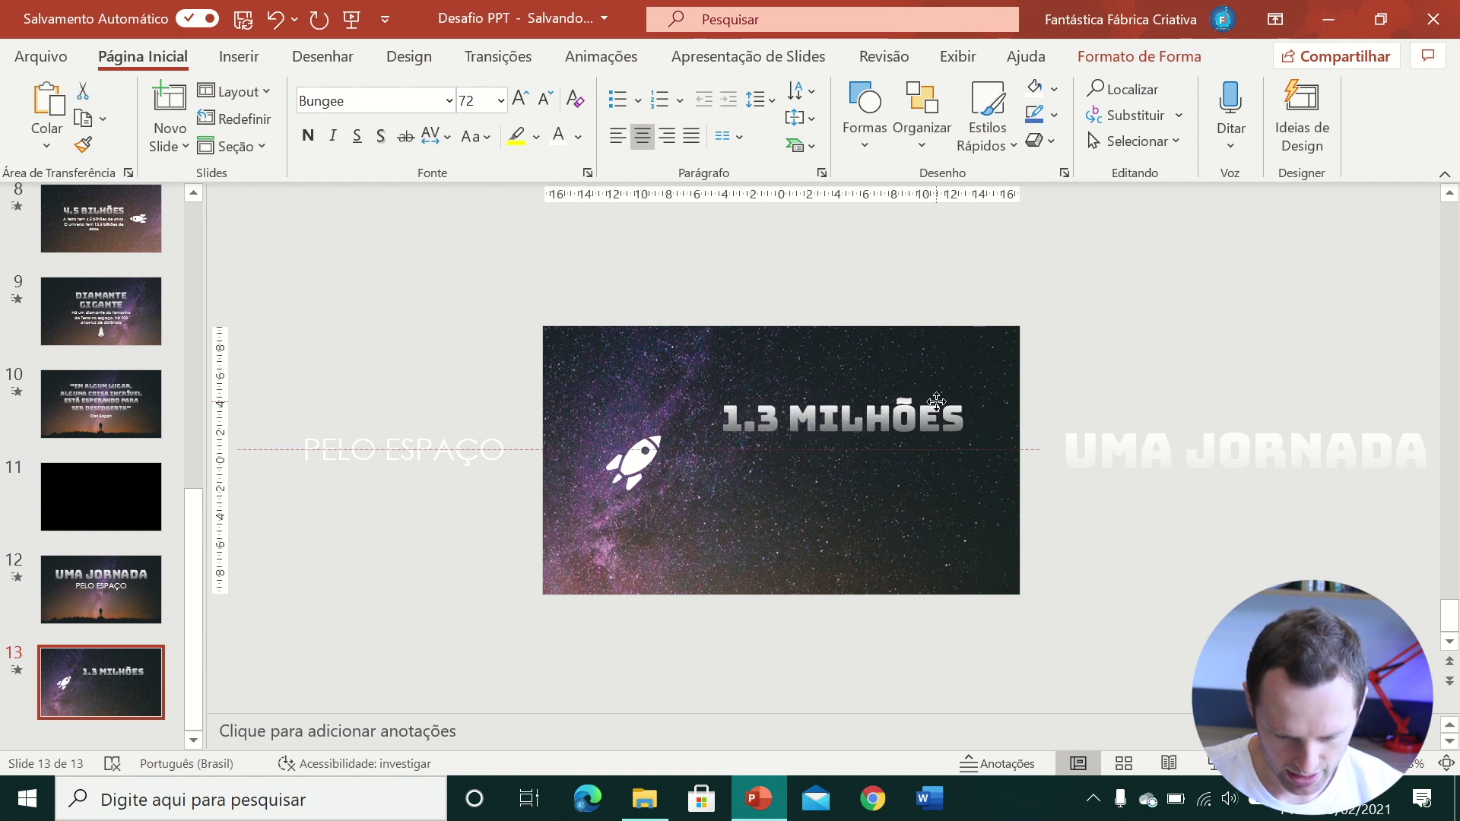
- Duplicate the PELO ESPAÇO subtitle under the title, shrink it to 40 pt, and make it sentence case
click(324, 442)
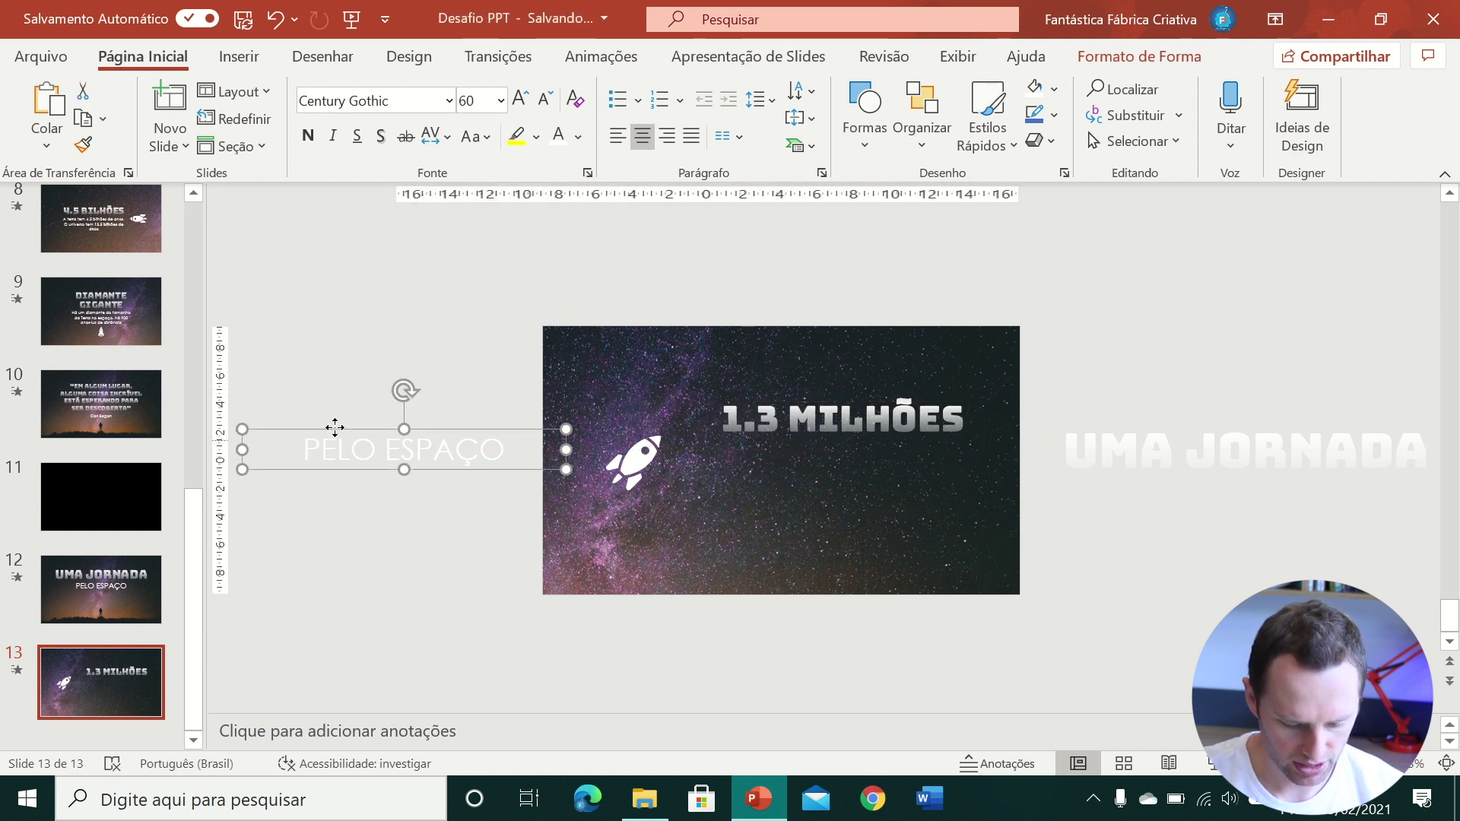
key(ctrl+c)
key(ctrl+v)
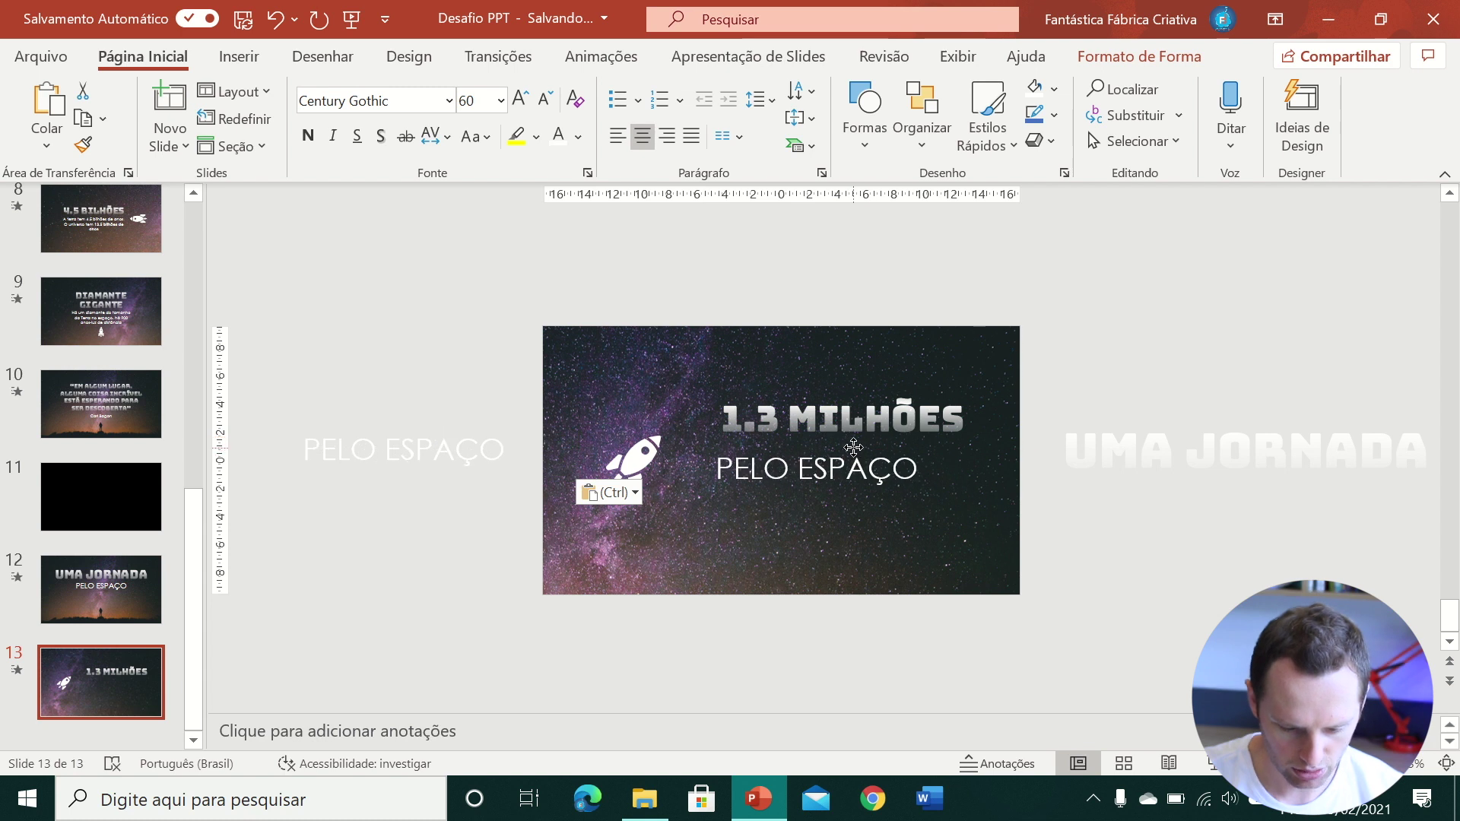
drag(444, 439, 864, 452)
click(538, 97)
click(538, 97)
click(539, 97)
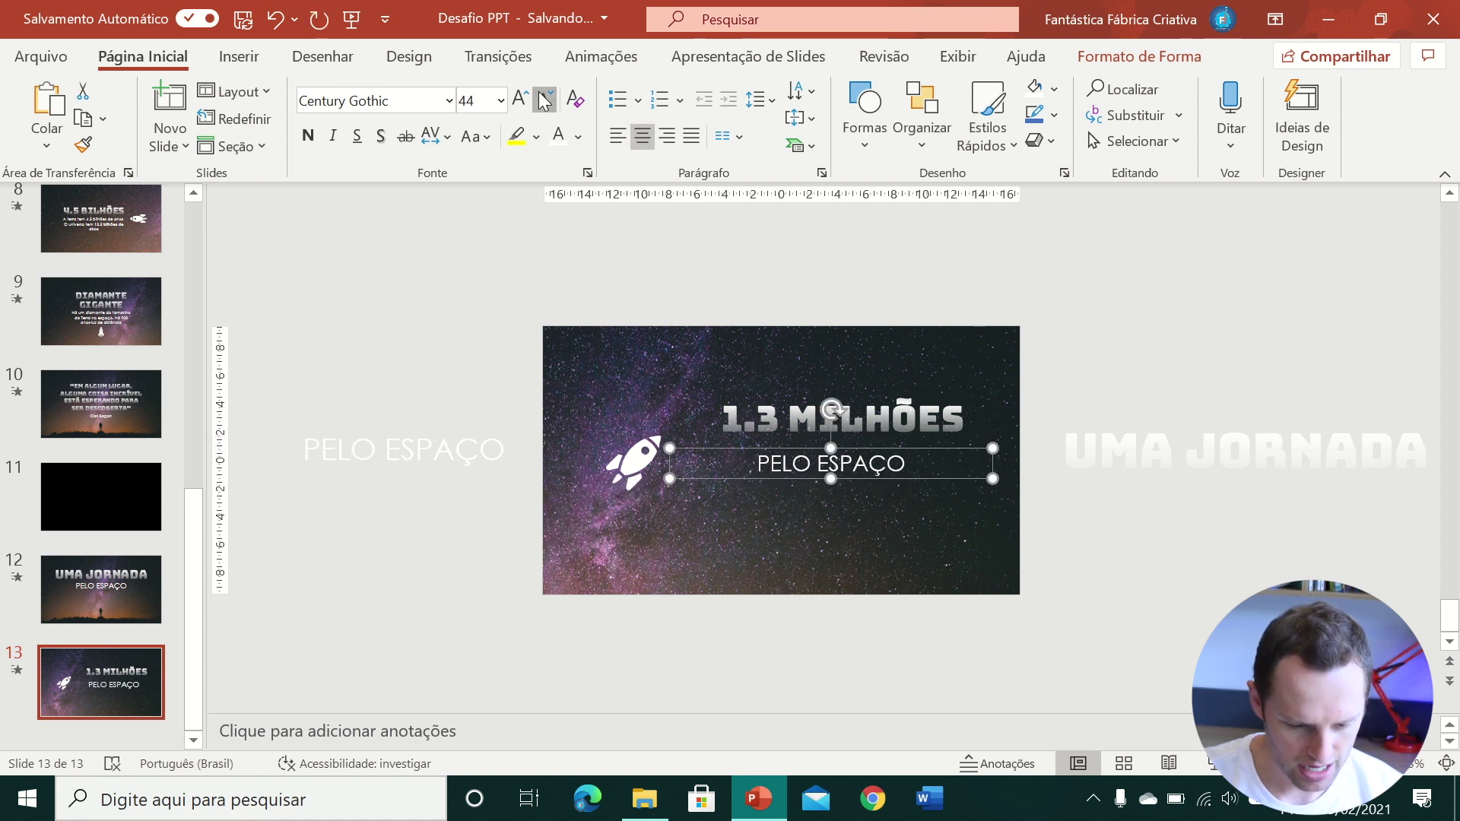
click(538, 98)
click(471, 139)
click(490, 166)
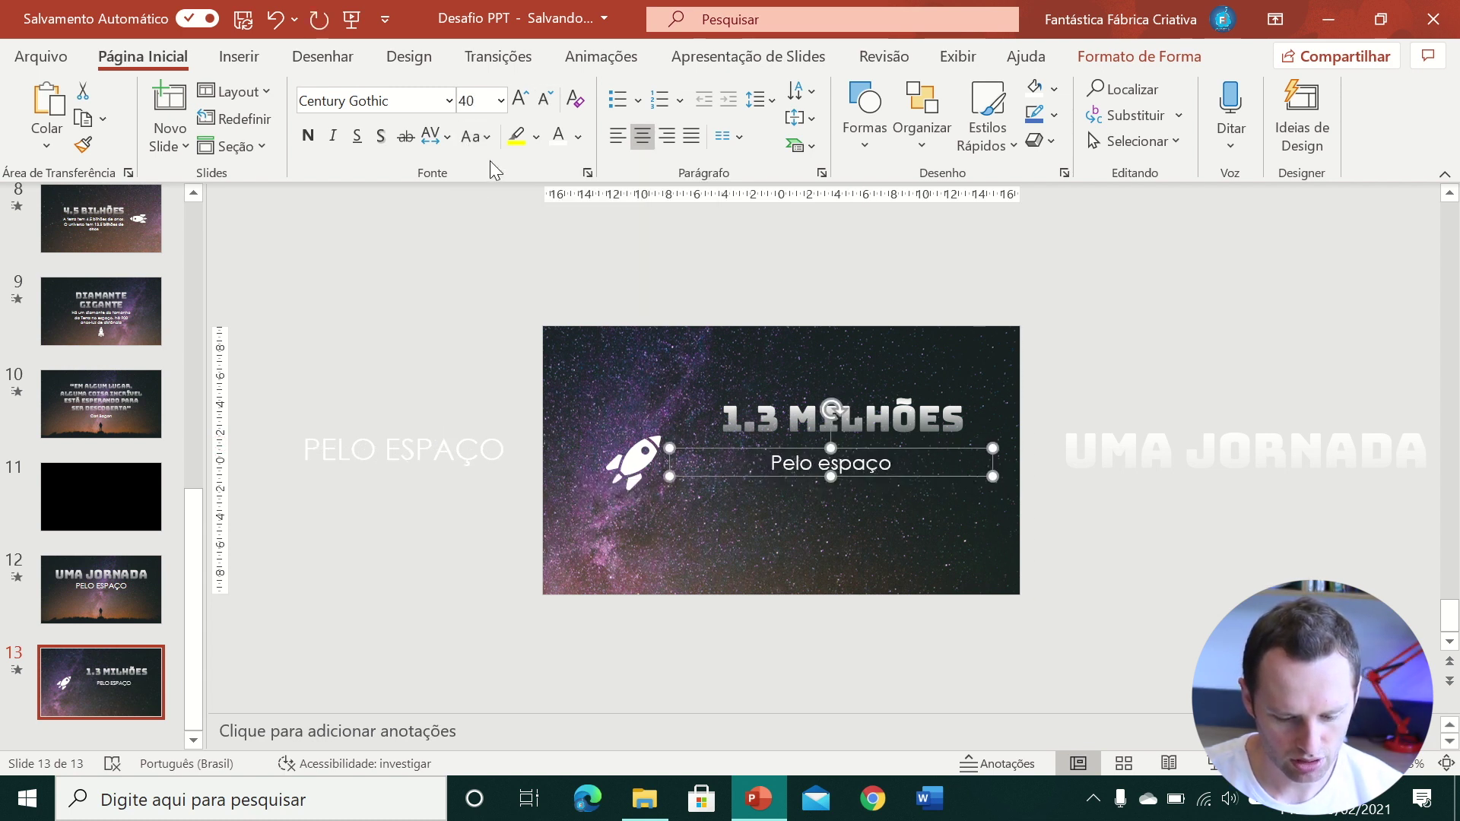
click(177, 348)
- Select and copy the Sun paragraph on slide 3
scroll(177, 348, up, 5)
scroll(176, 349, up, 3)
click(107, 413)
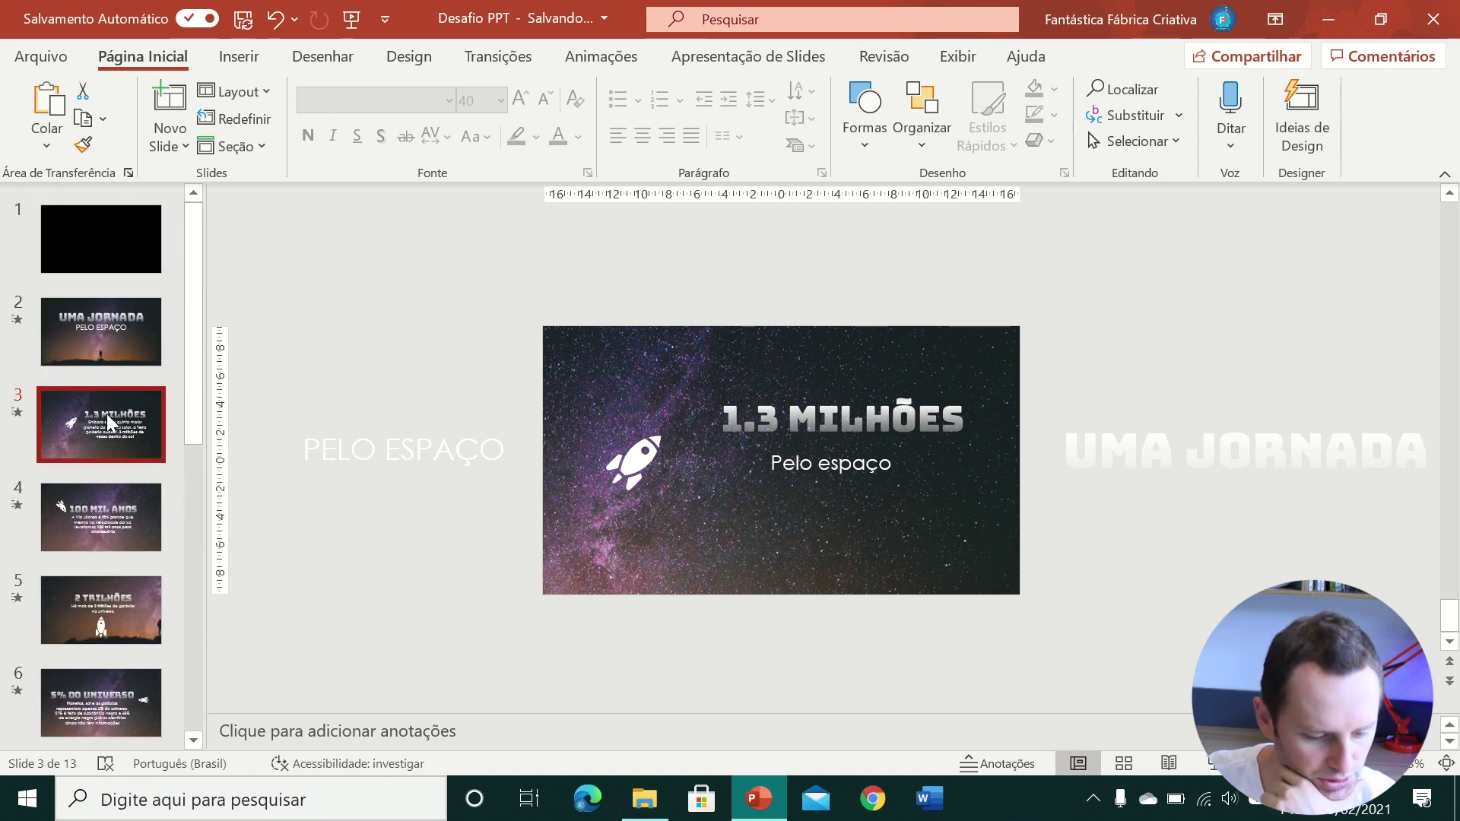
drag(829, 453, 1079, 532)
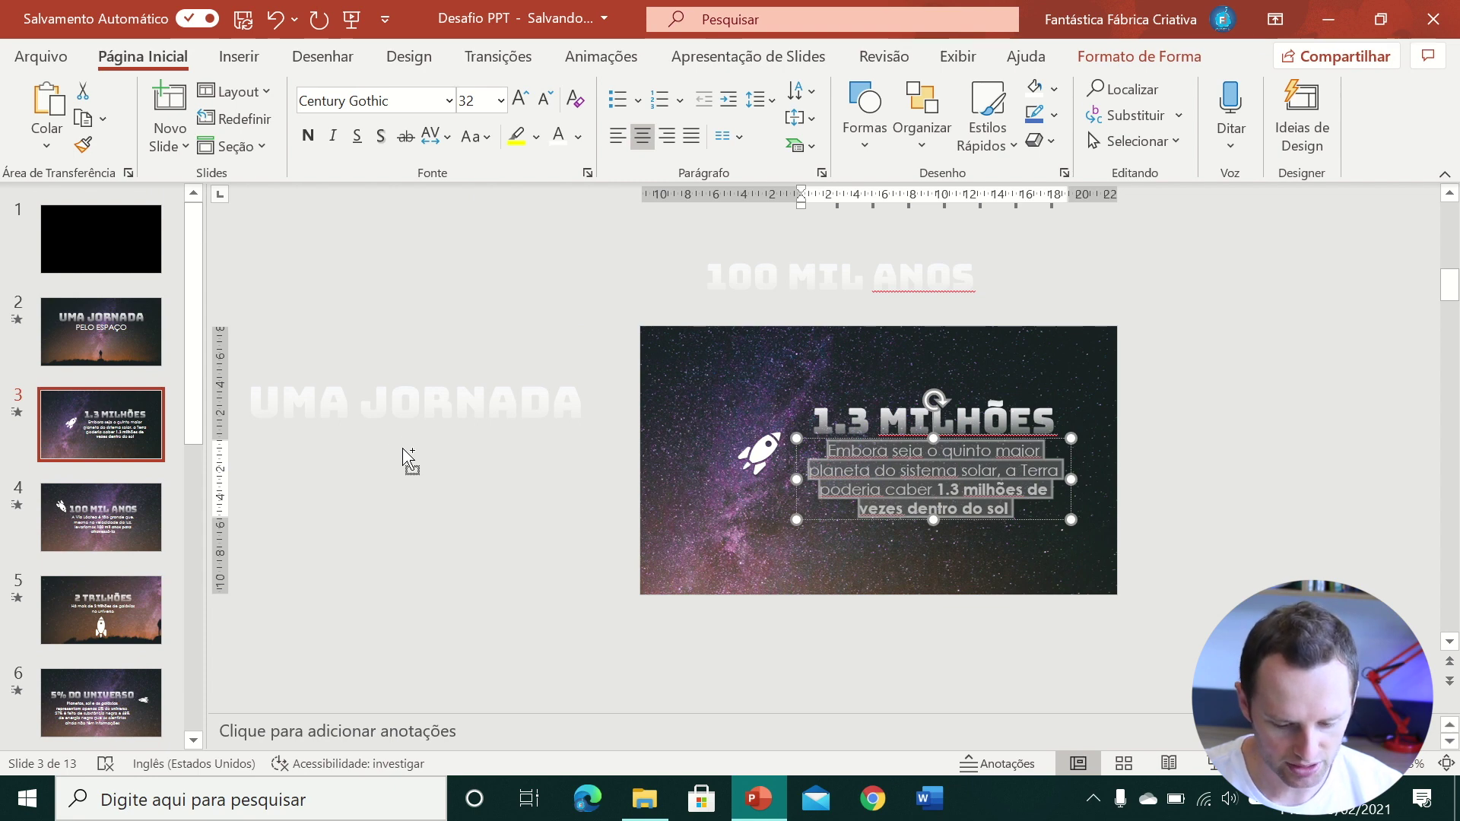
scroll(98, 503, down, 5)
scroll(98, 503, down, 5)
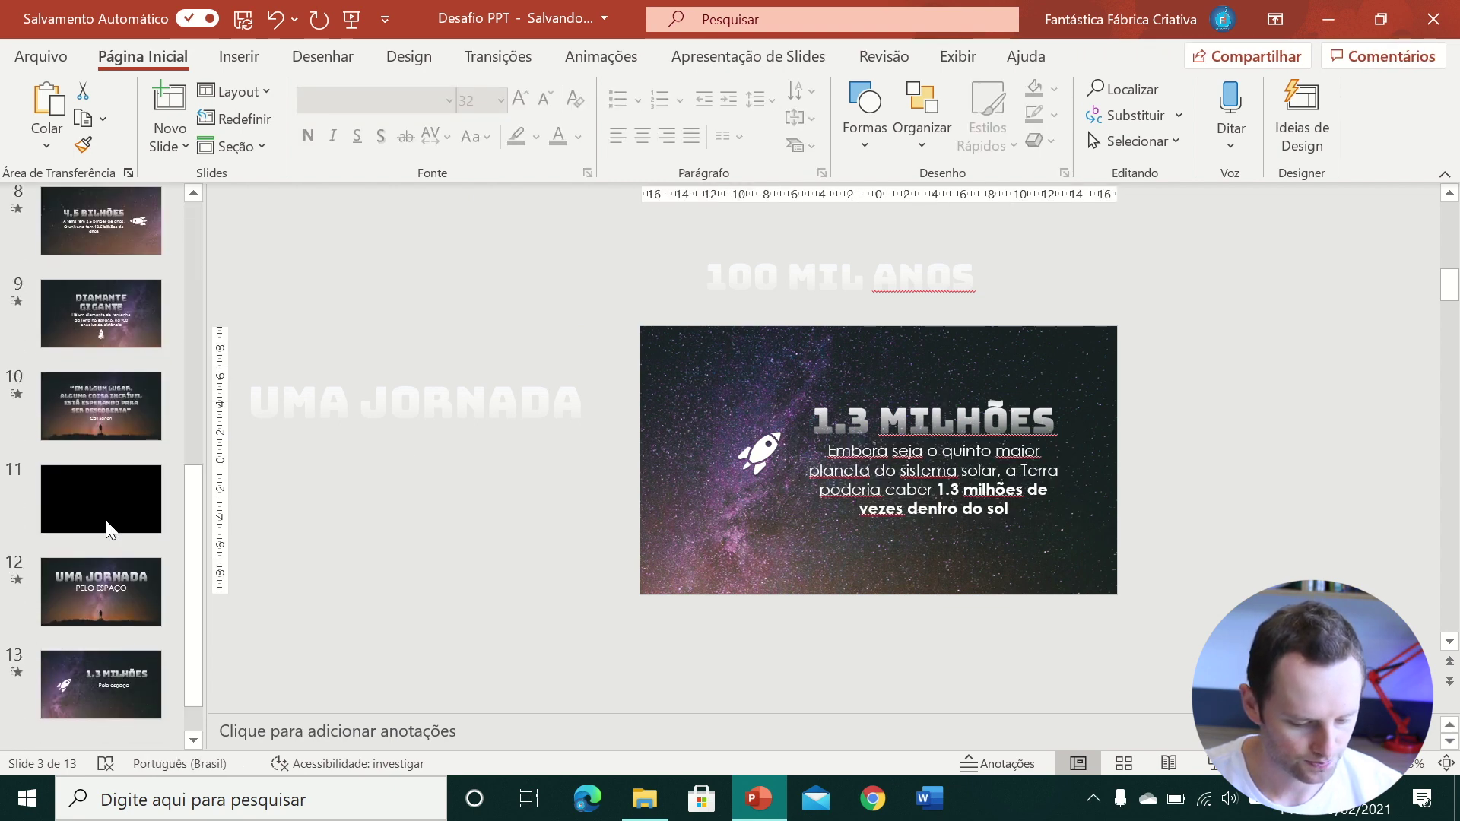
- Replace slide 13's subtitle with the Sun paragraph at 32 pt, wrapped to four lines under the title
click(117, 658)
drag(775, 463, 928, 505)
key(ctrl+v)
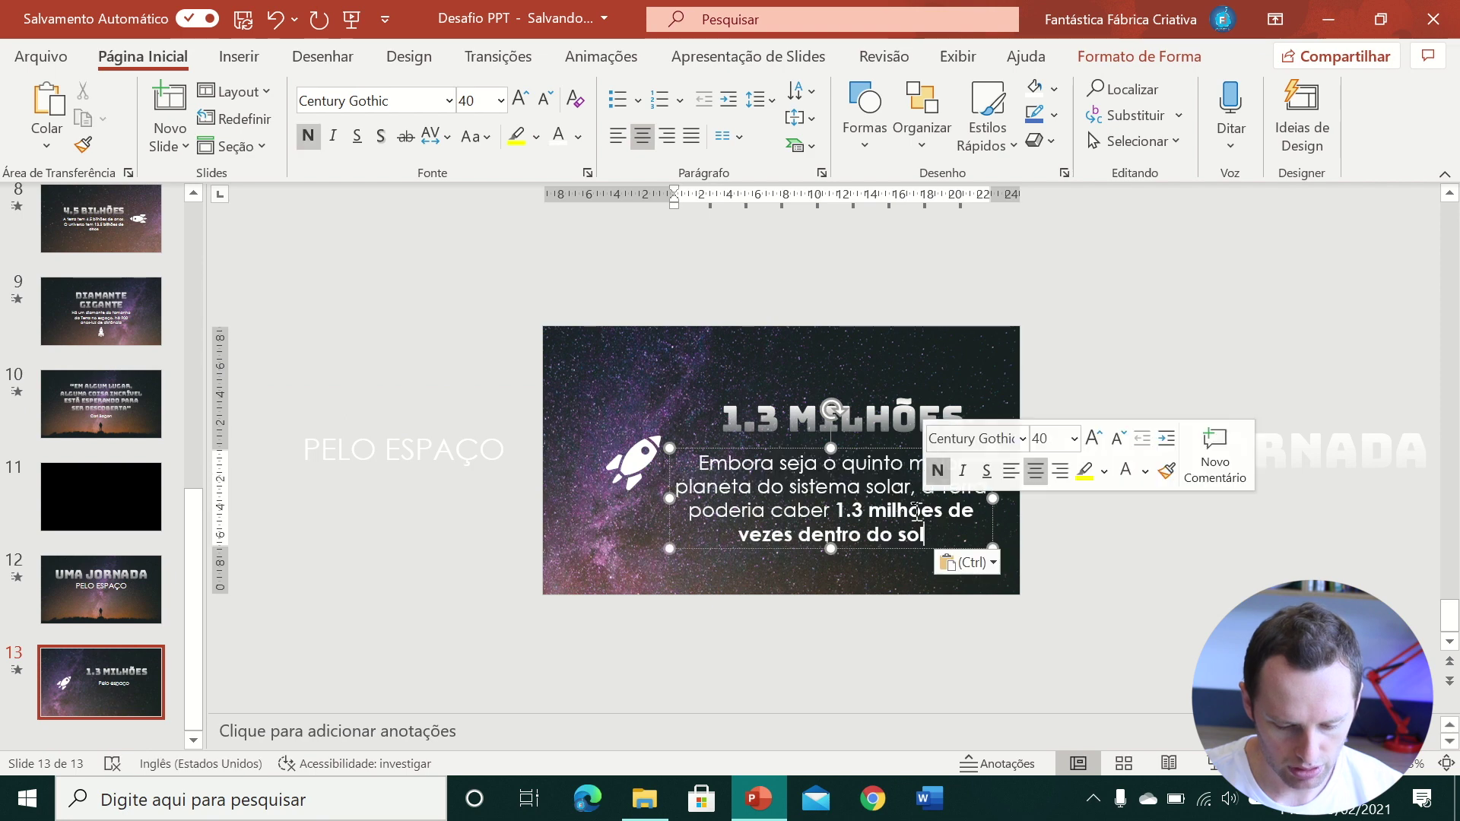
key(Escape)
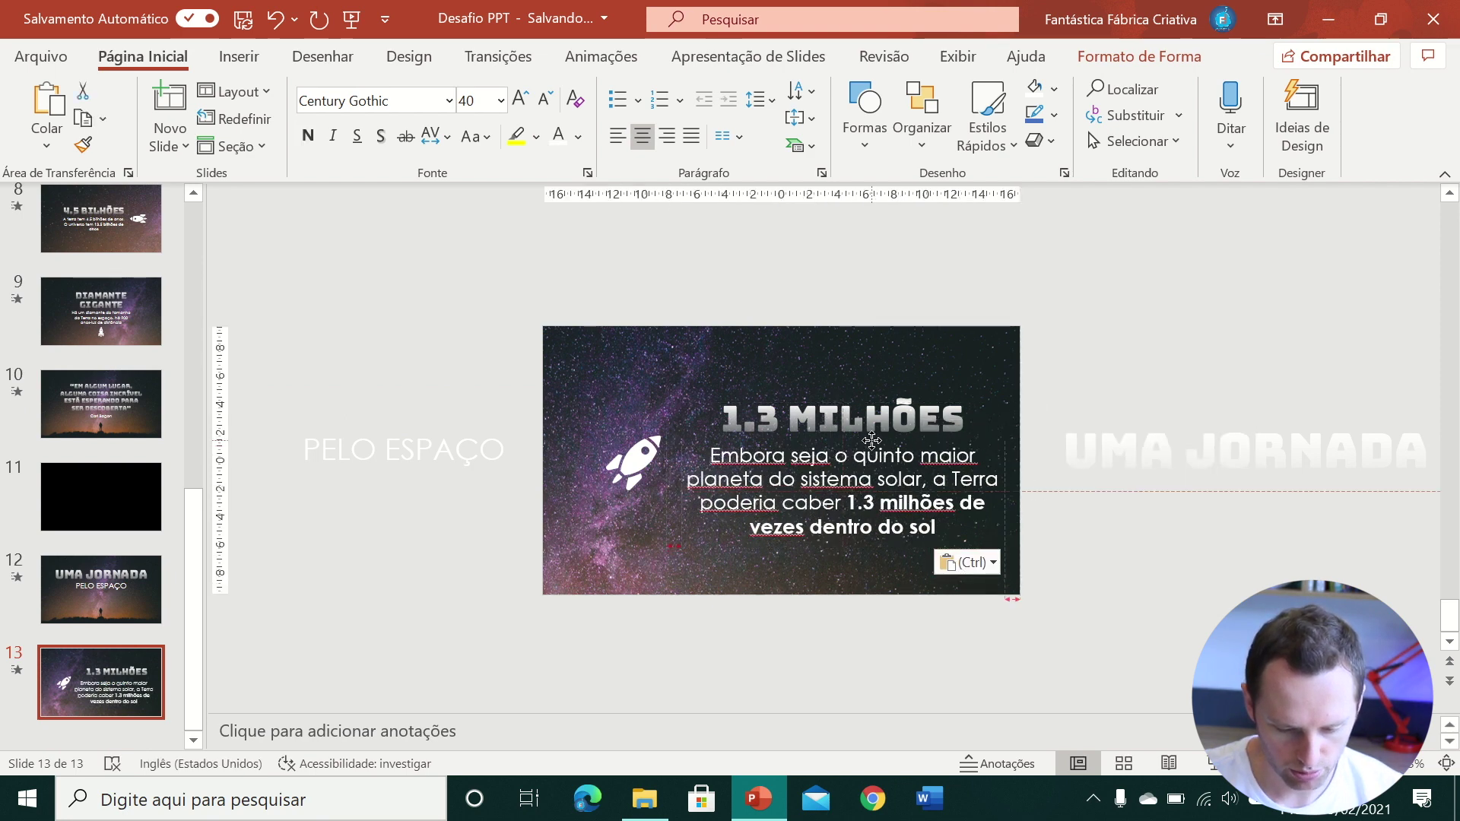
click(544, 98)
click(544, 98)
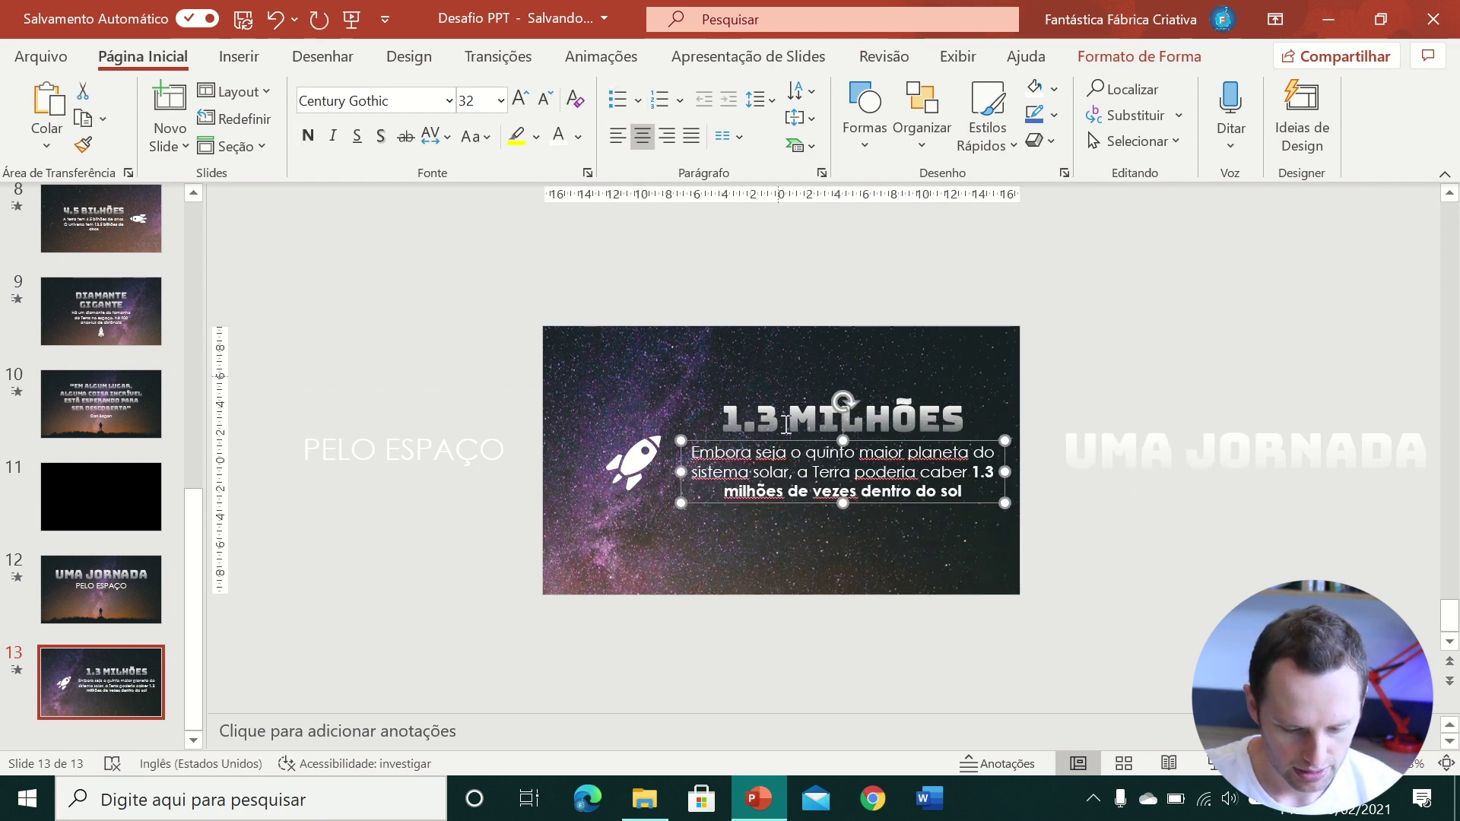
drag(683, 472, 732, 472)
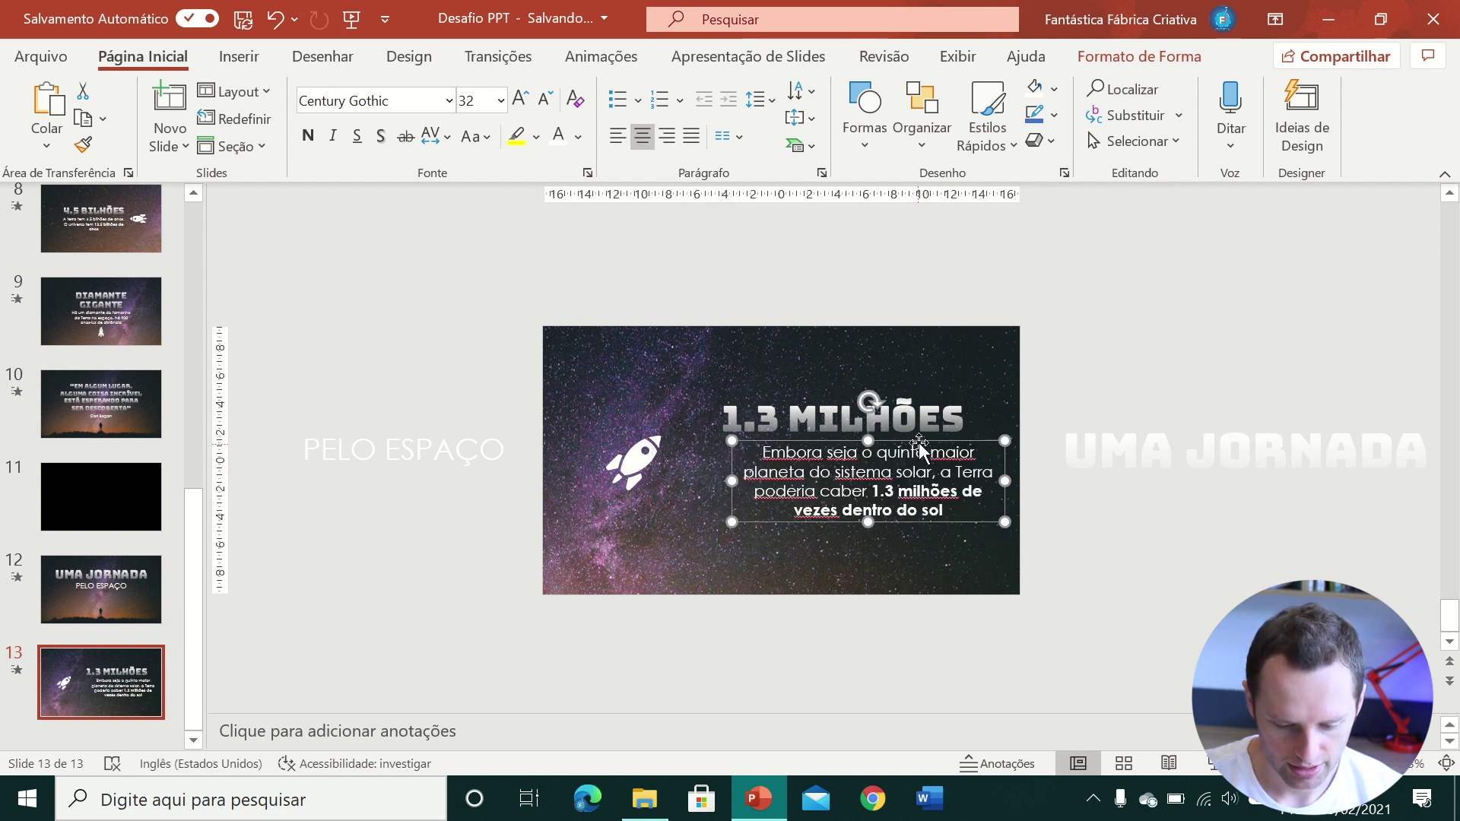
drag(919, 448, 892, 439)
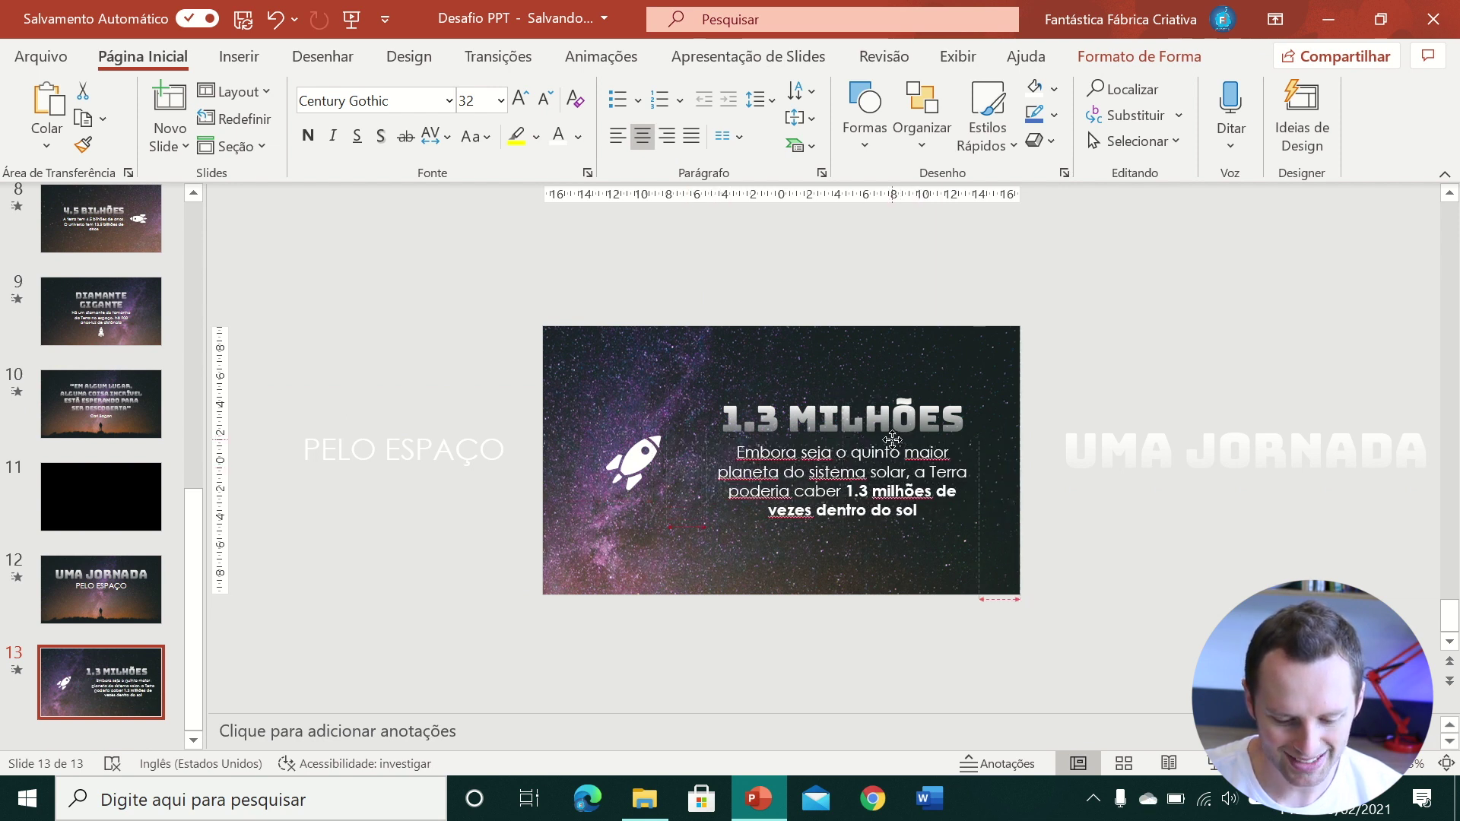
- Play the slideshow from slide 12 to watch the Morph into slide 13, then exit
click(144, 591)
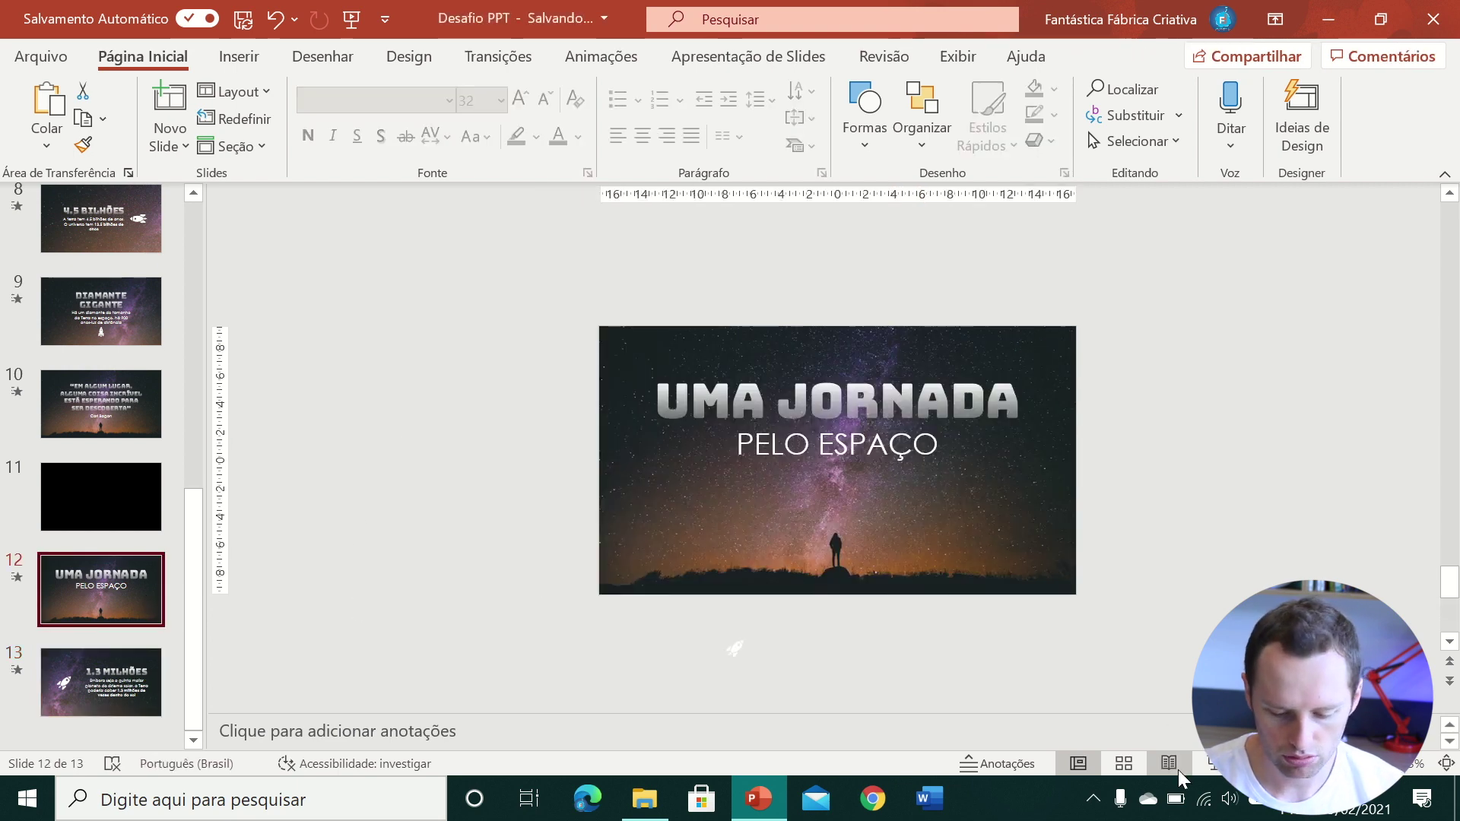
click(1213, 763)
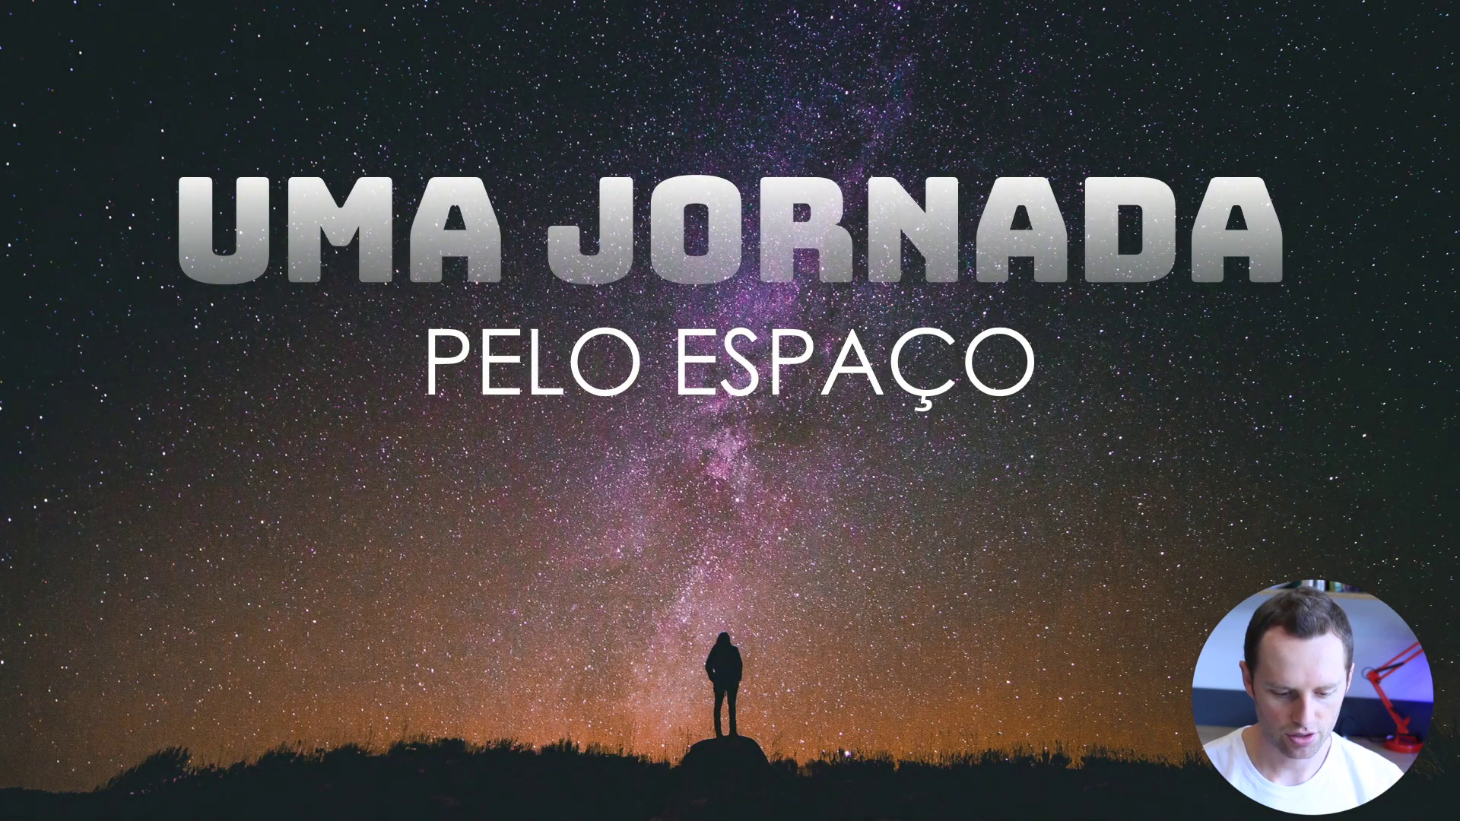
key(Right)
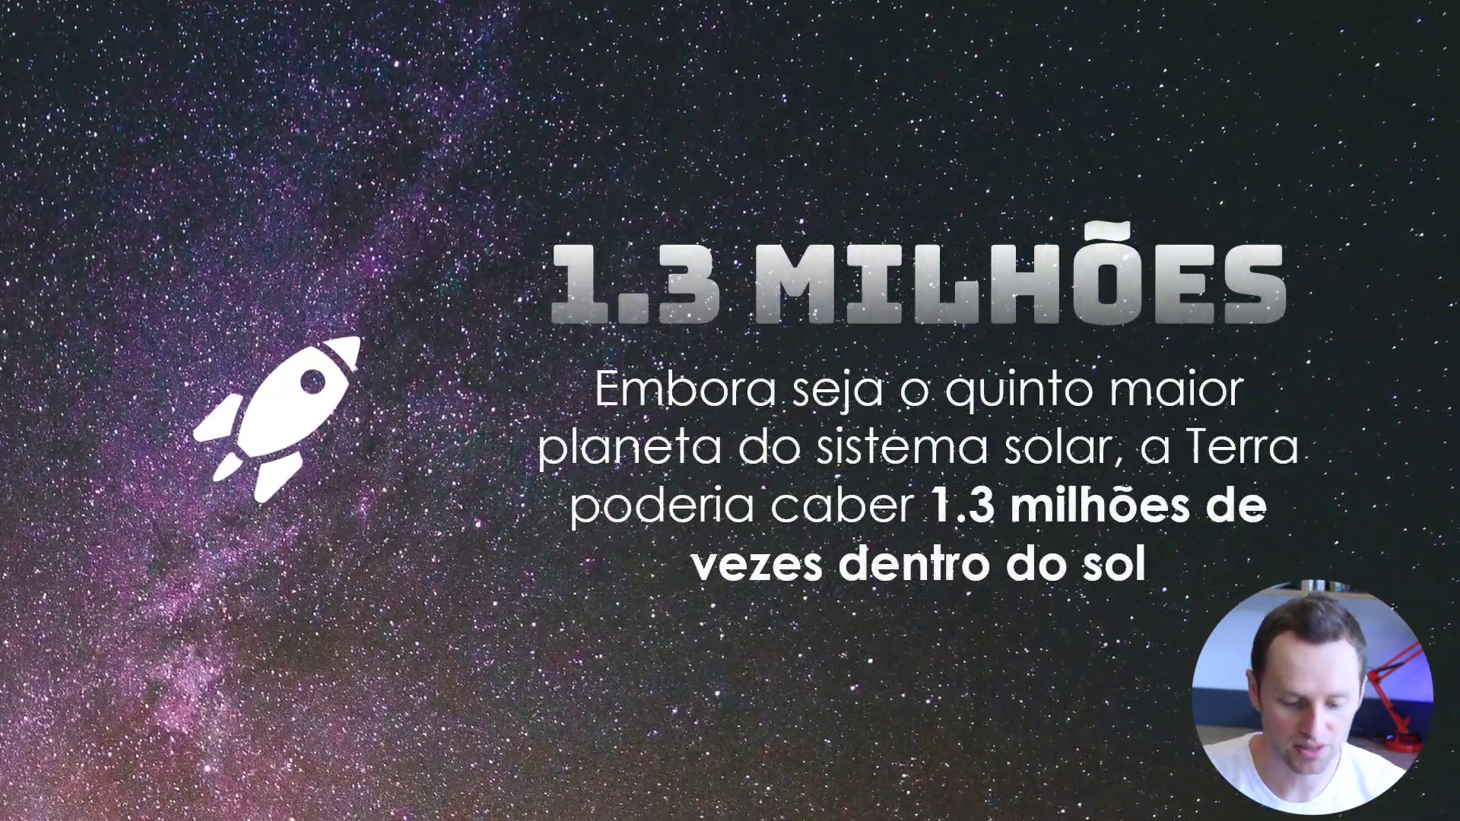
key(Escape)
- Shift the 1.3 MILHÕES title and paragraph left together and check the paragraph's font
click(852, 429)
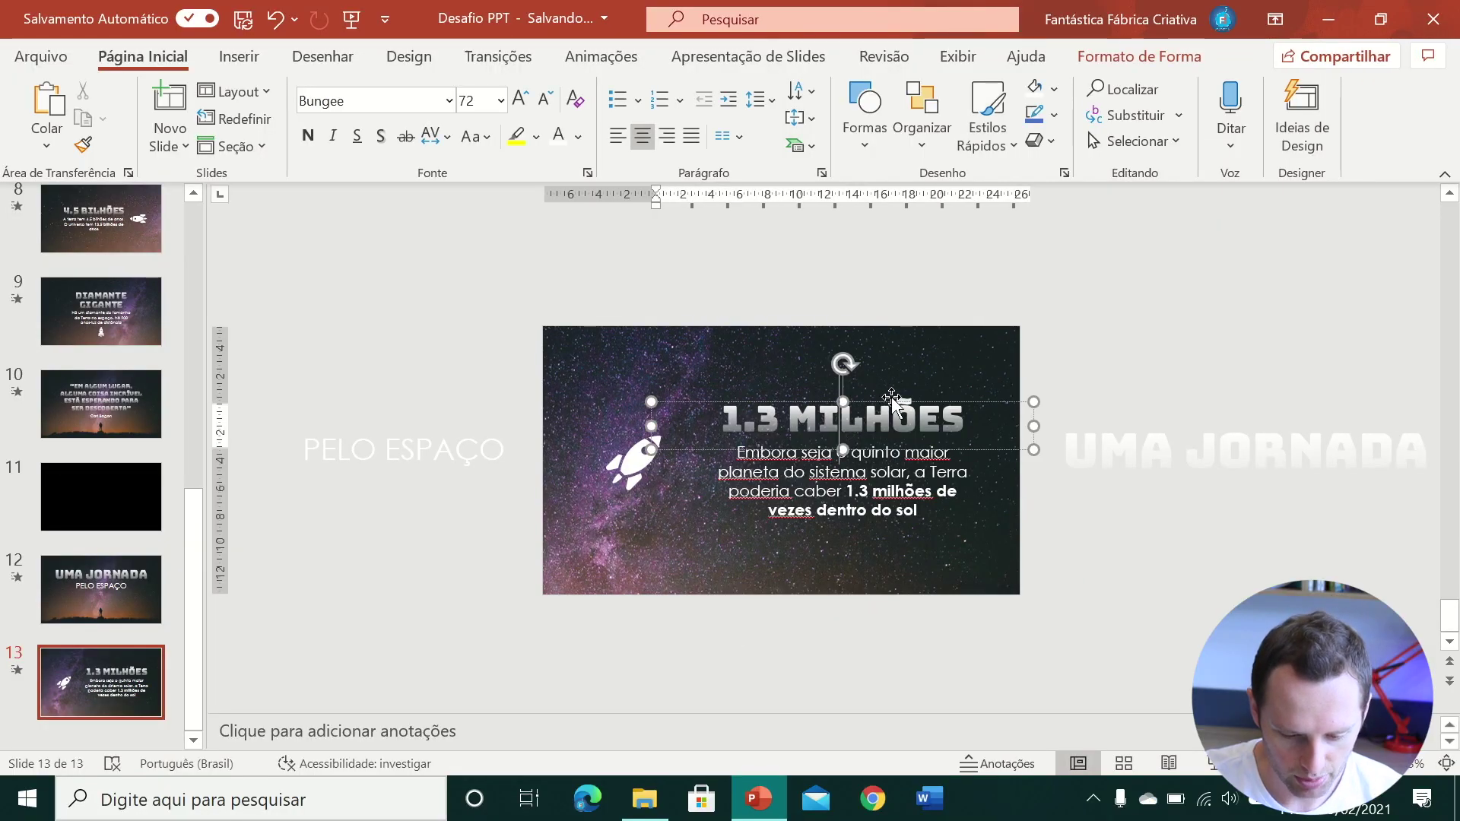
shift+click(934, 466)
drag(941, 403, 900, 401)
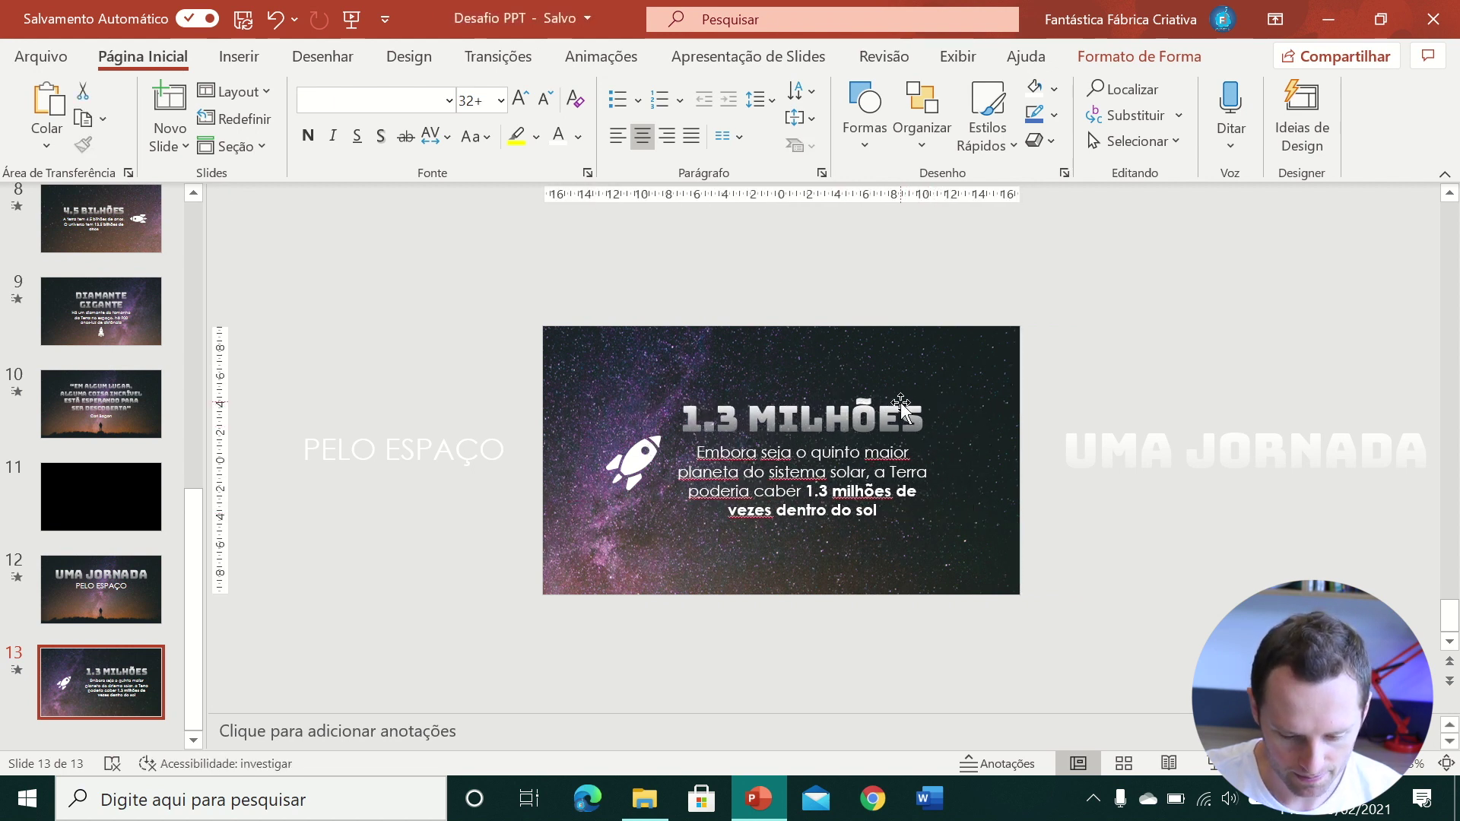
drag(884, 511, 740, 324)
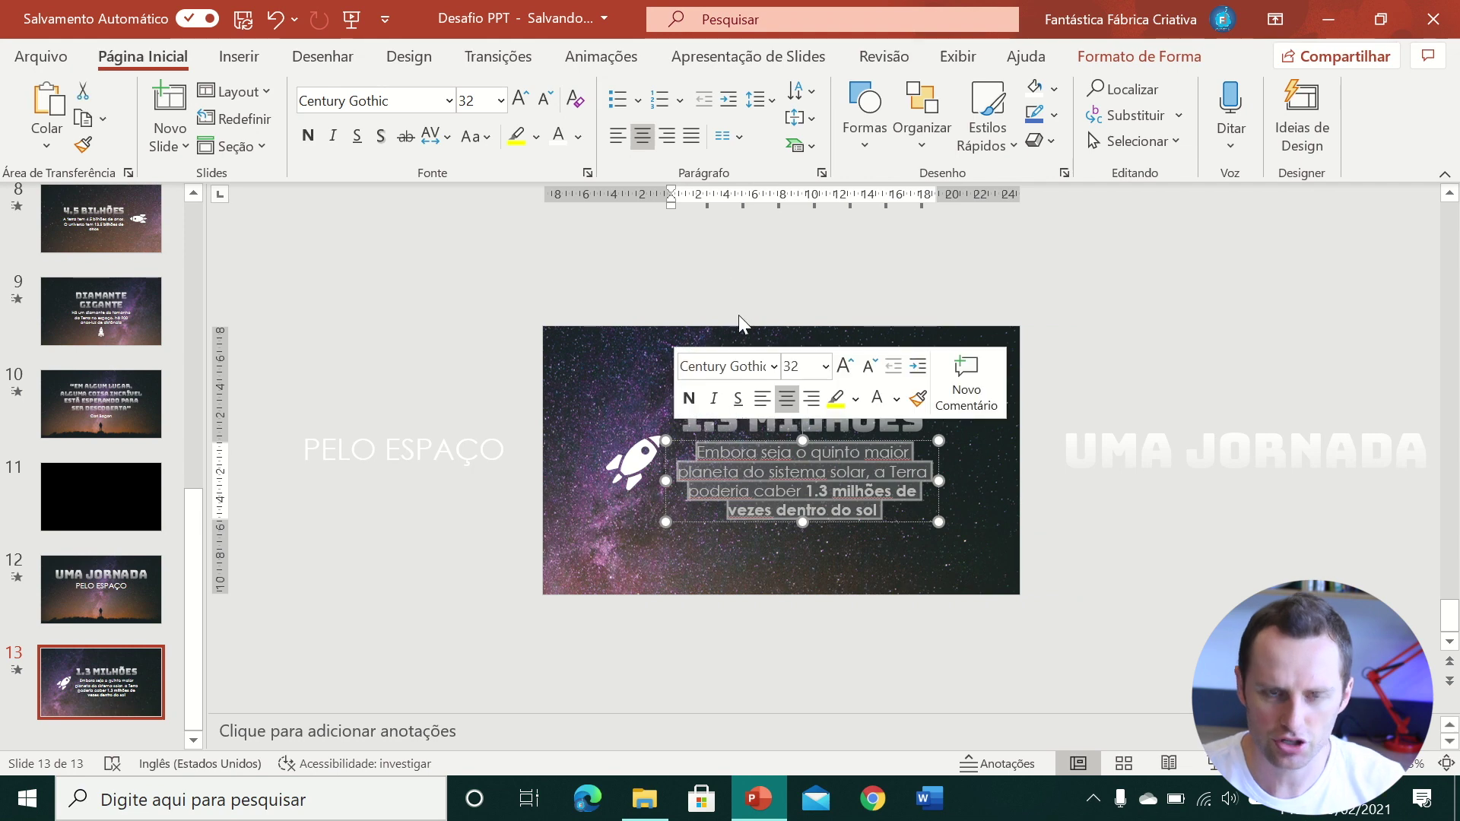
click(767, 367)
key(Escape)
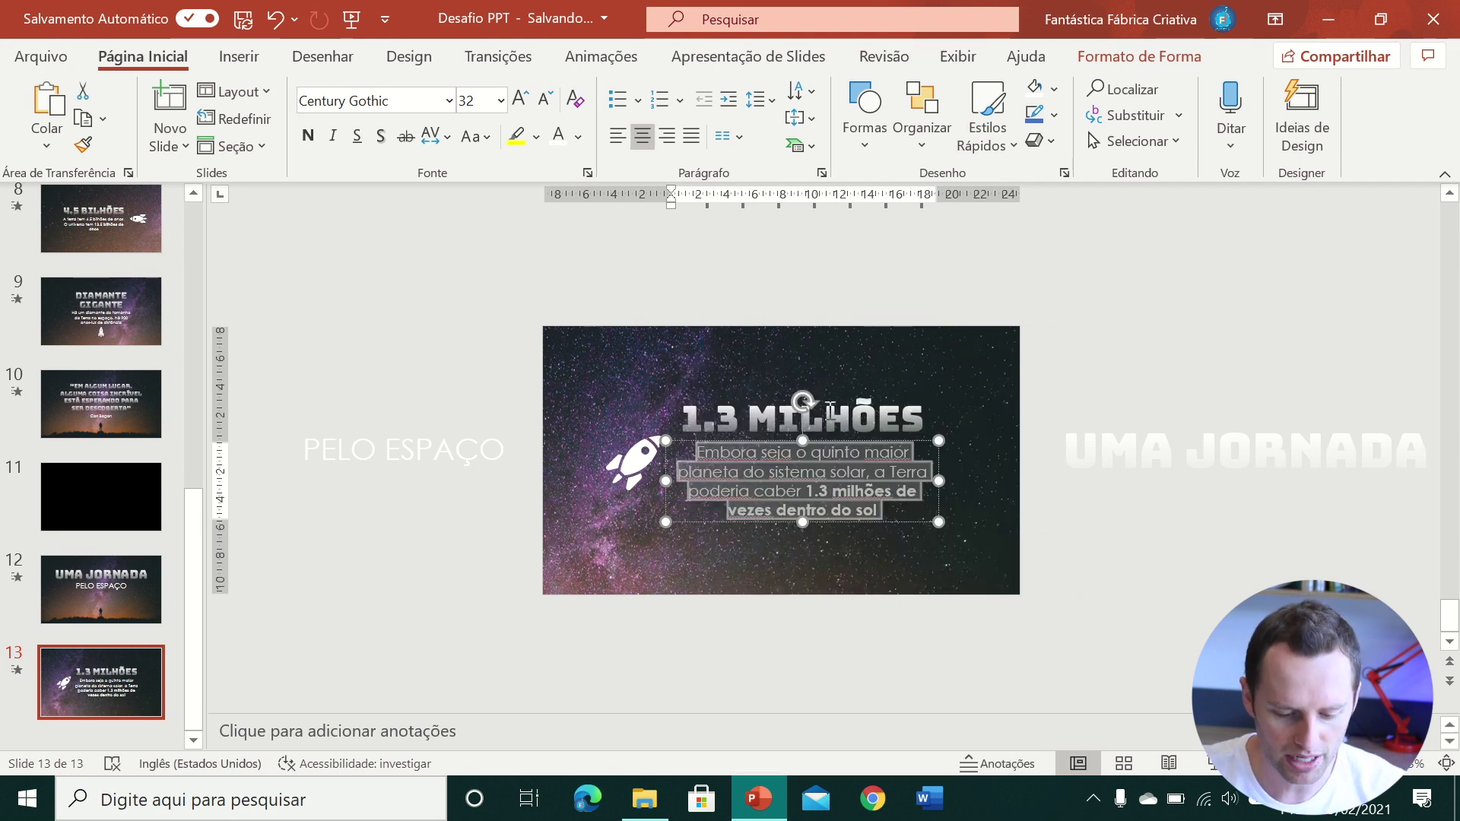
click(829, 412)
click(847, 400)
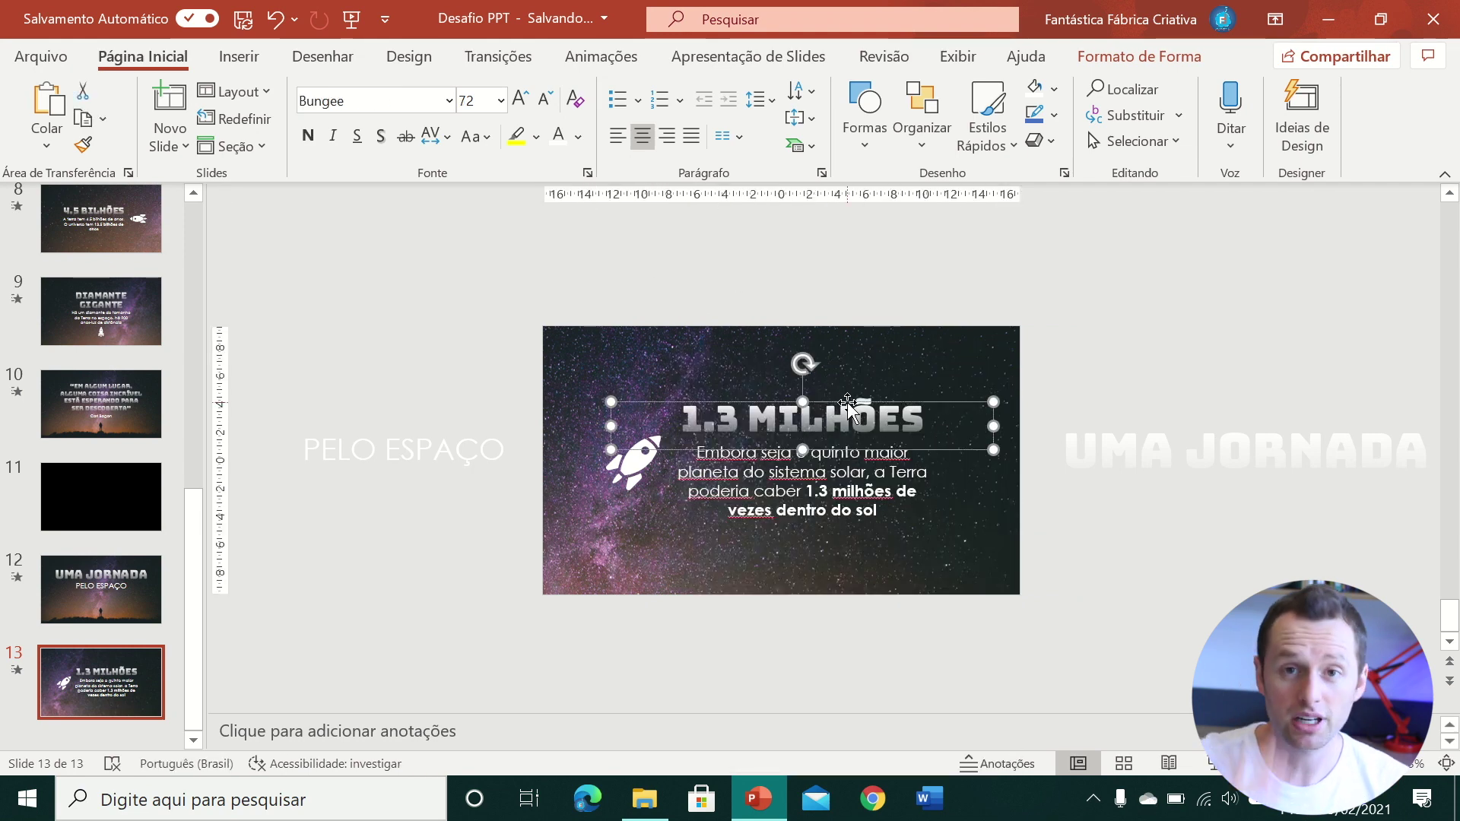
- Paste the 1.3 MILHÕES title onto slide 12, parked just above the slide
click(118, 585)
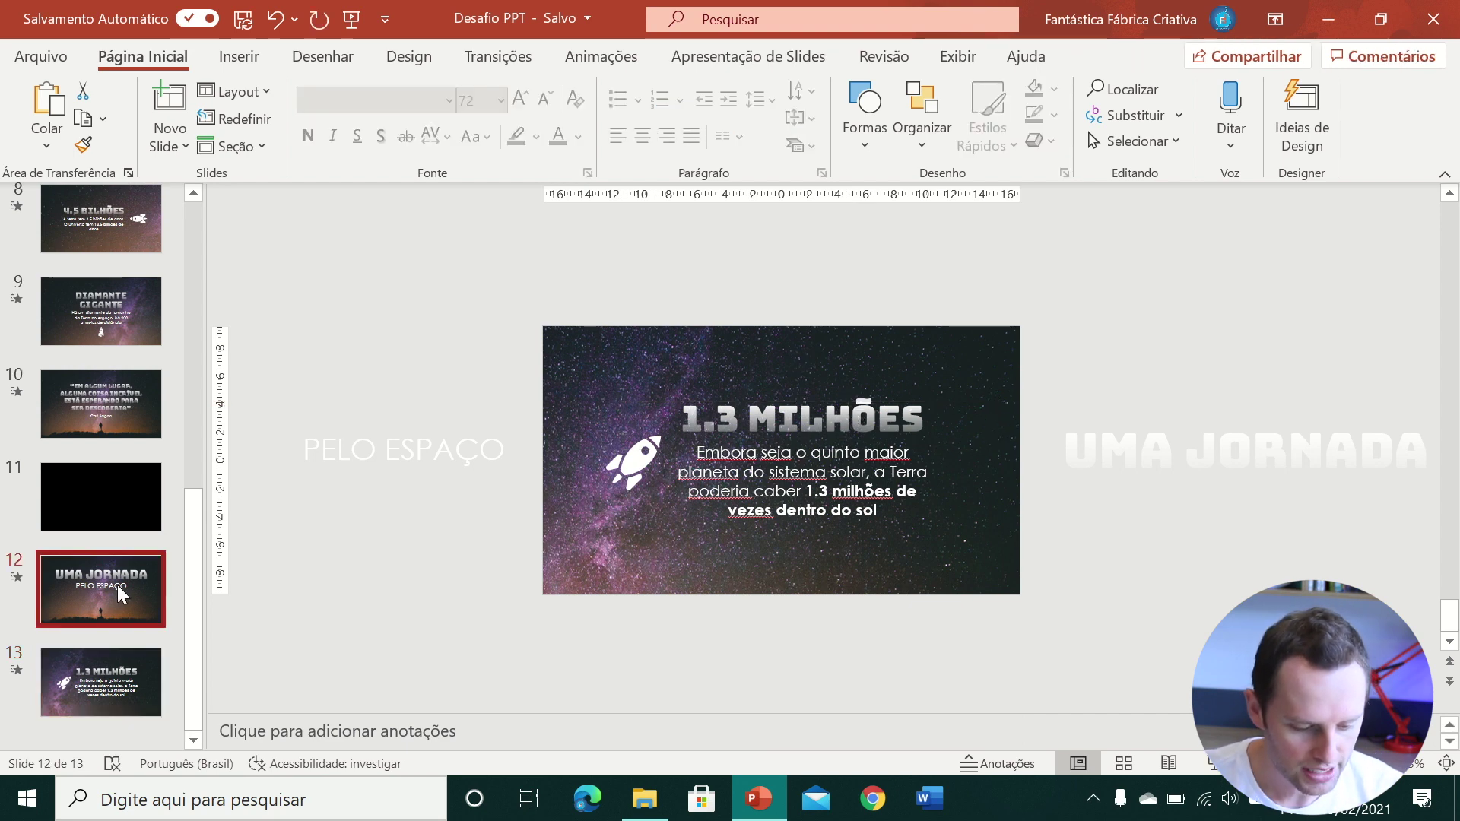
key(ctrl+v)
drag(964, 406, 953, 264)
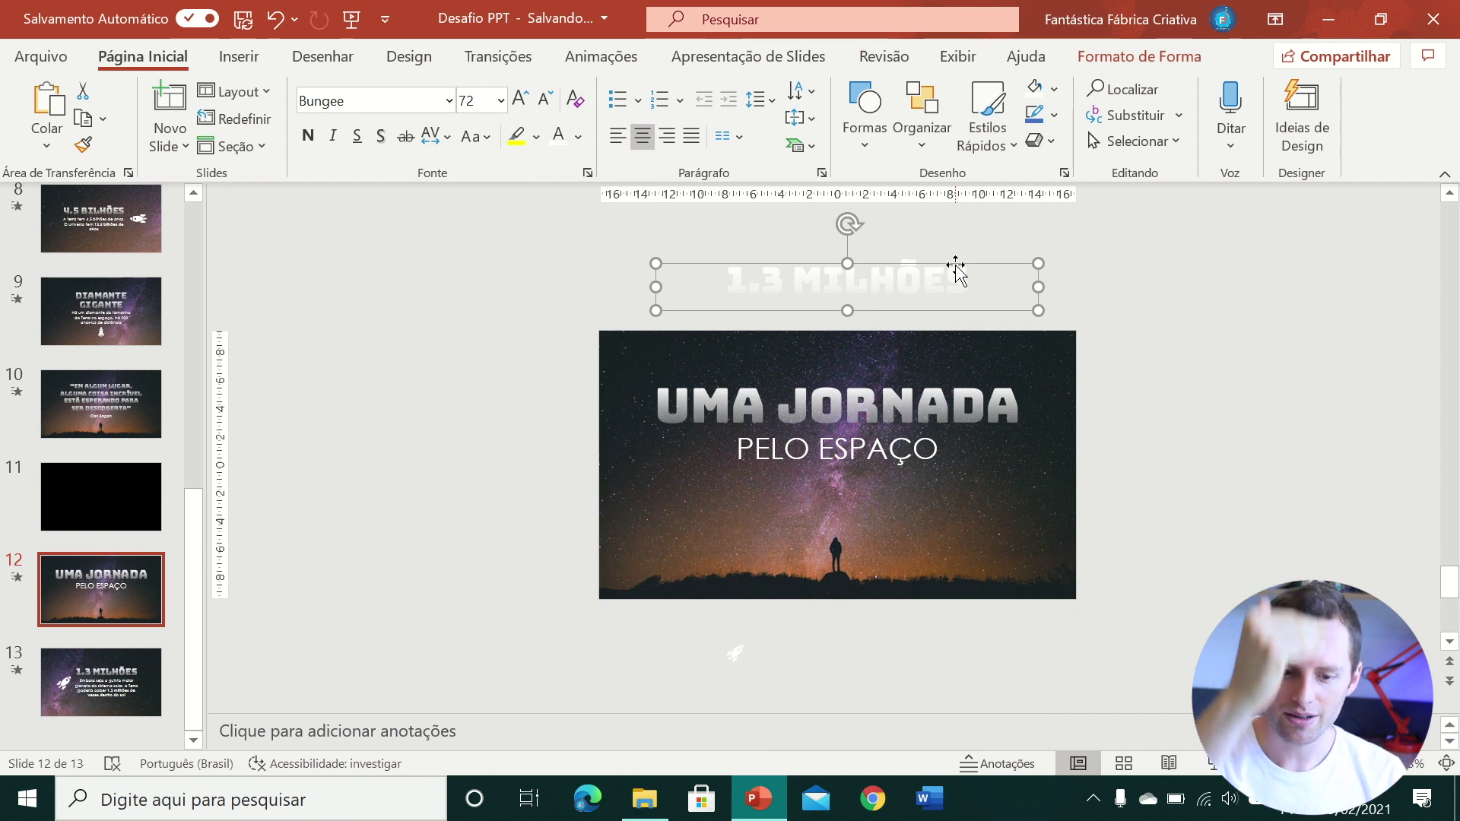
click(95, 685)
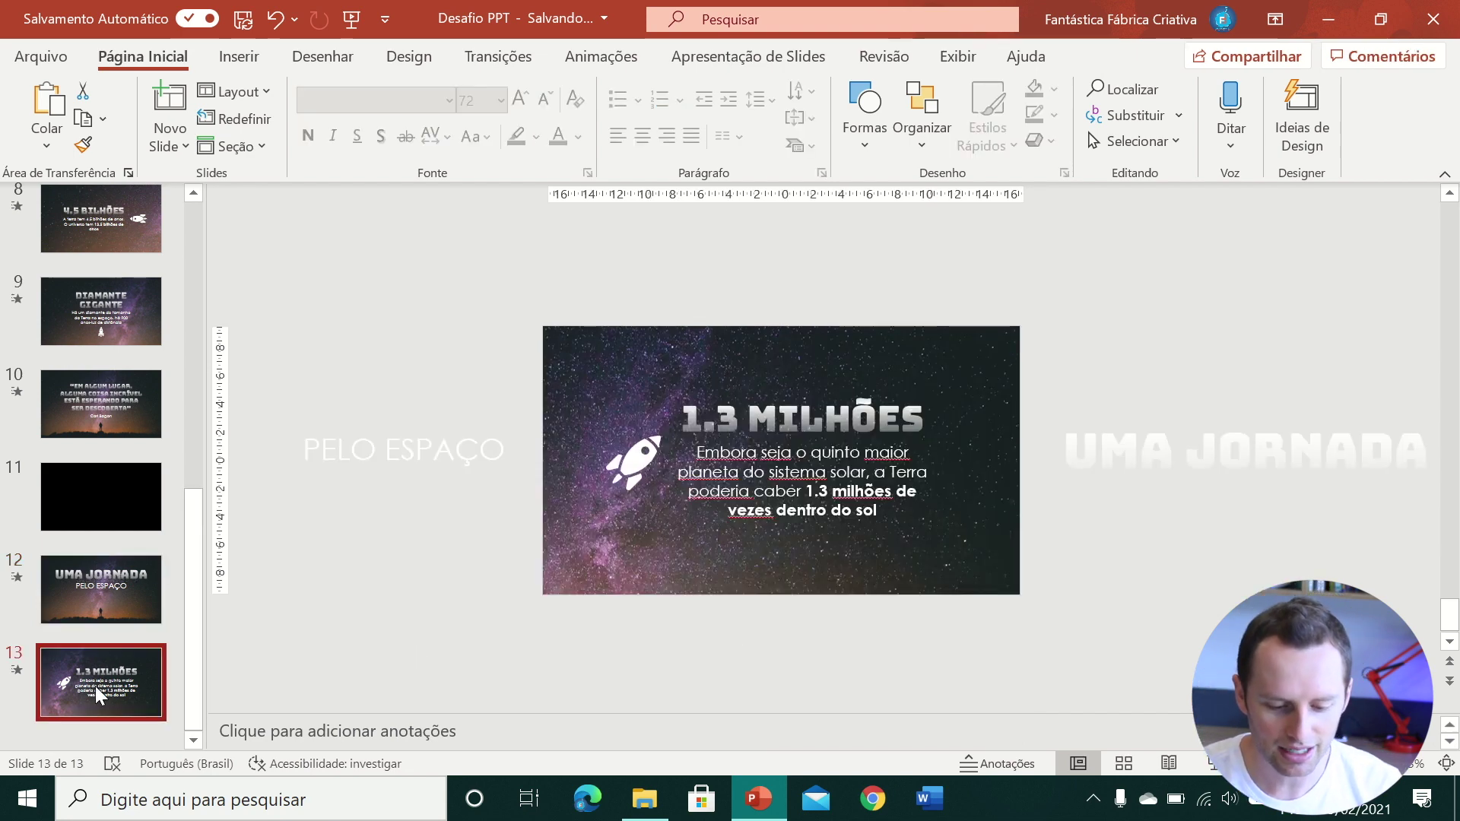
click(115, 513)
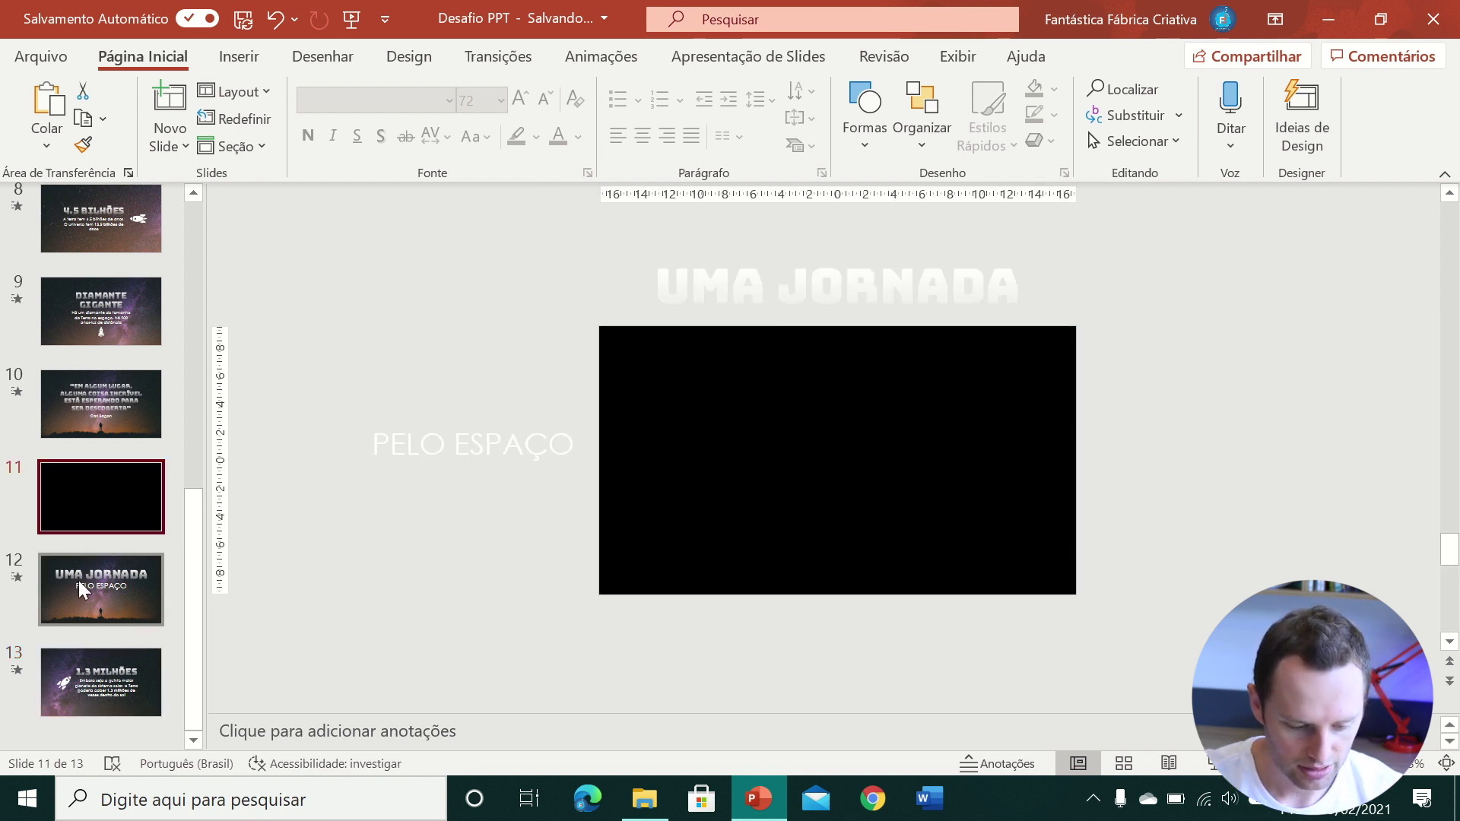
click(1212, 764)
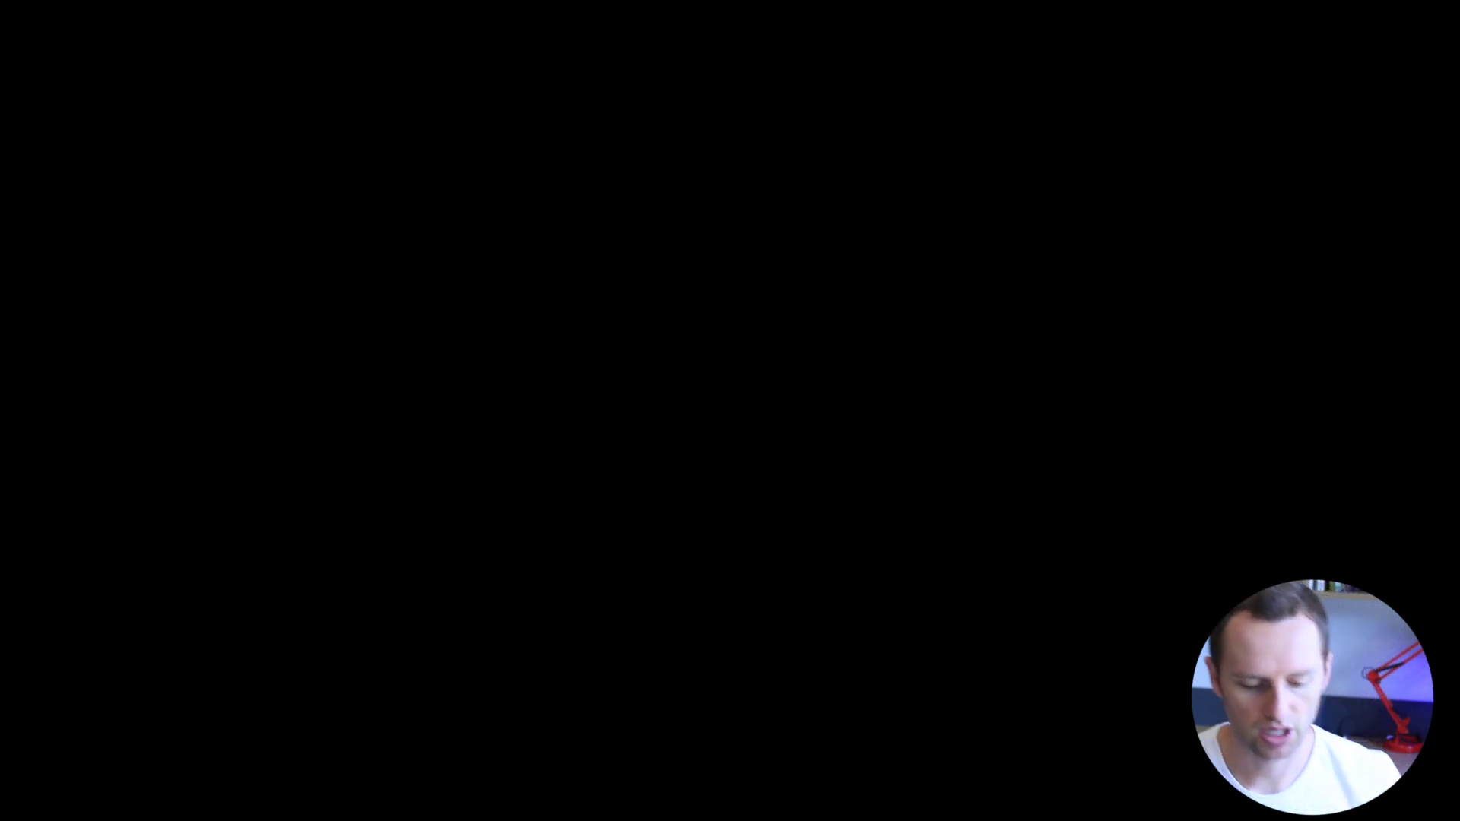
key(Right)
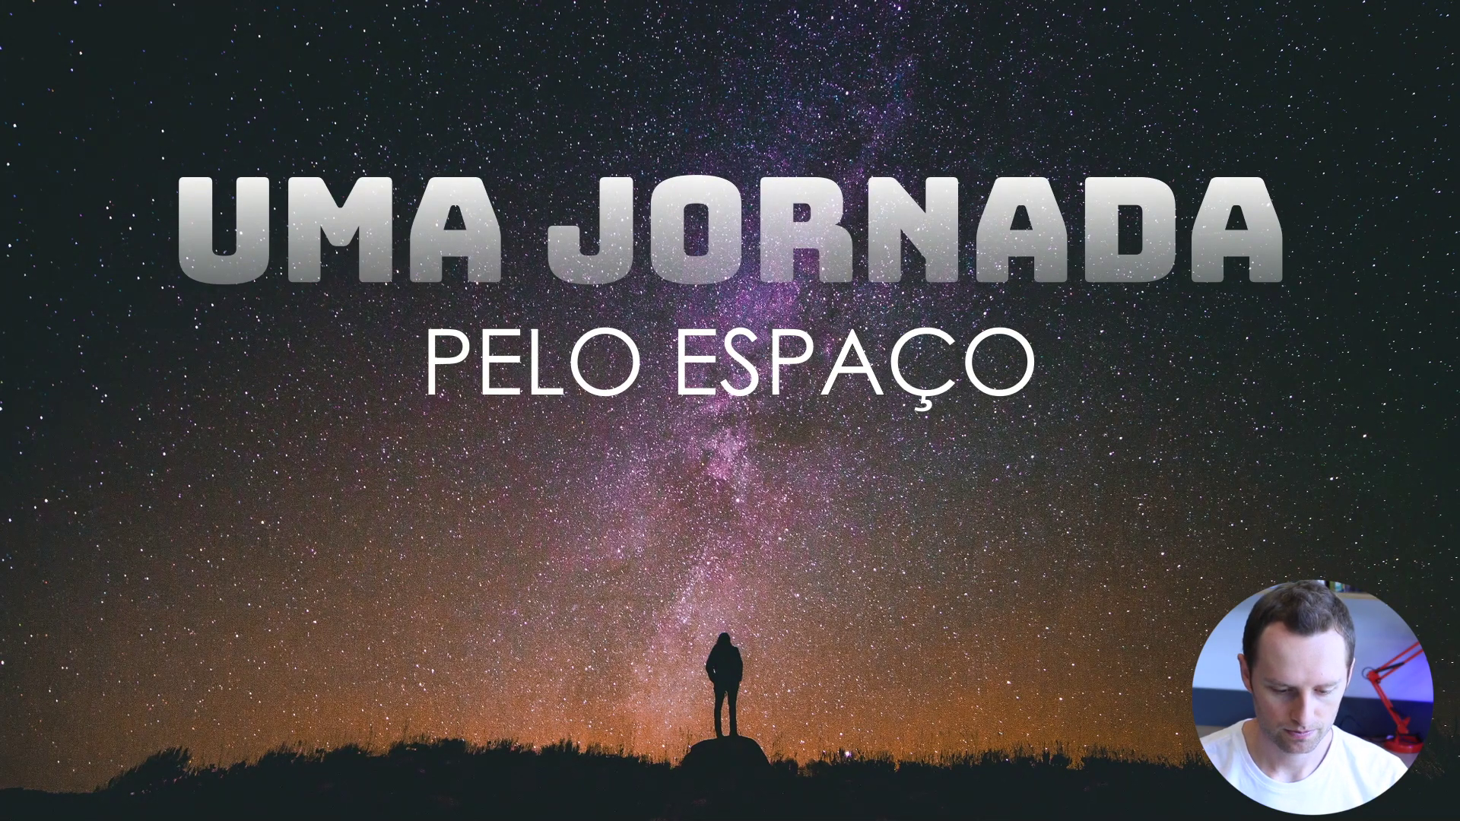
key(Right)
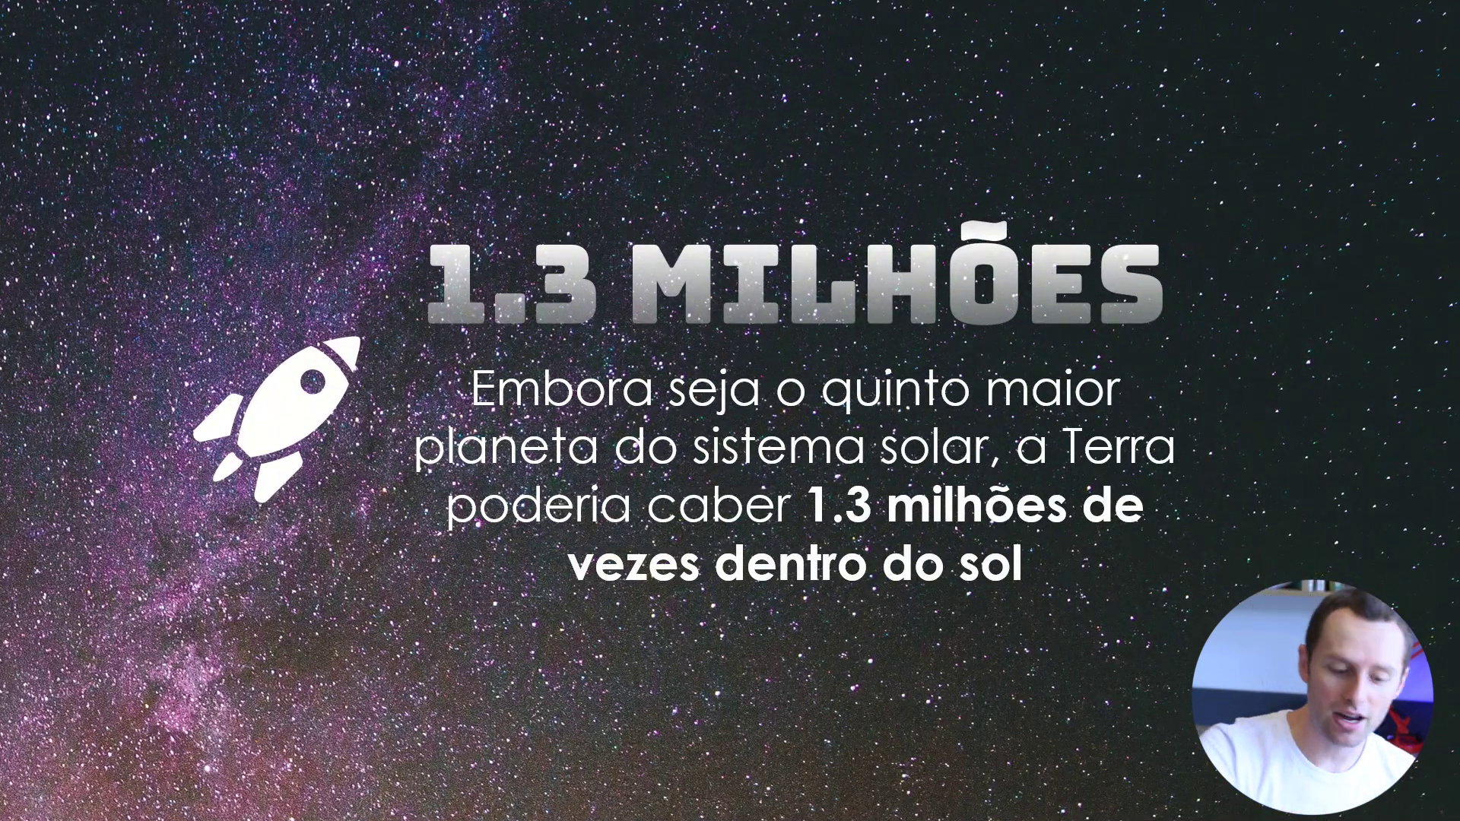
key(Escape)
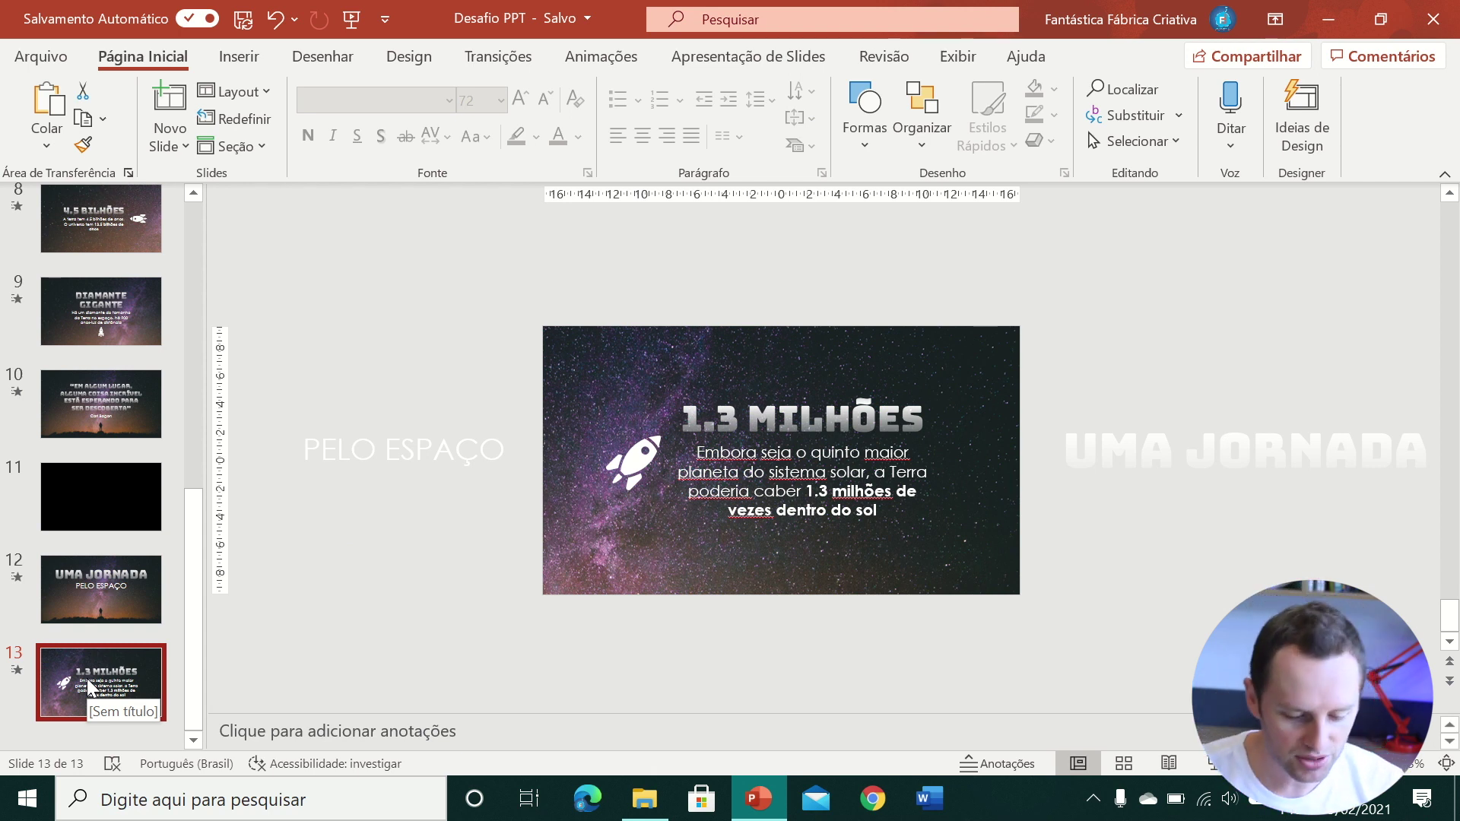
- Duplicate slide 13 as slide 14 and delete its two off-slide text boxes
right_click(89, 685)
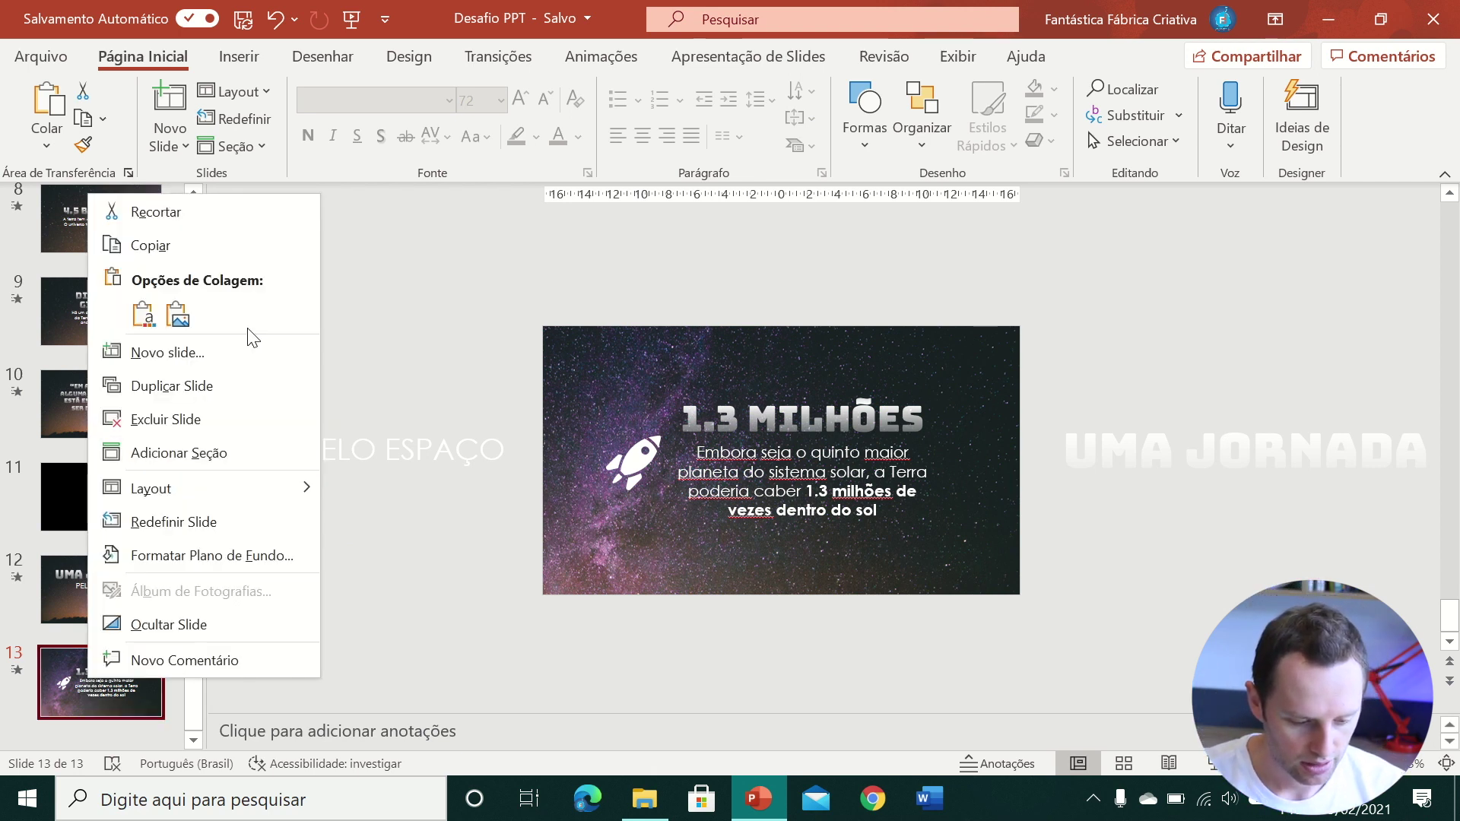
click(229, 372)
click(459, 428)
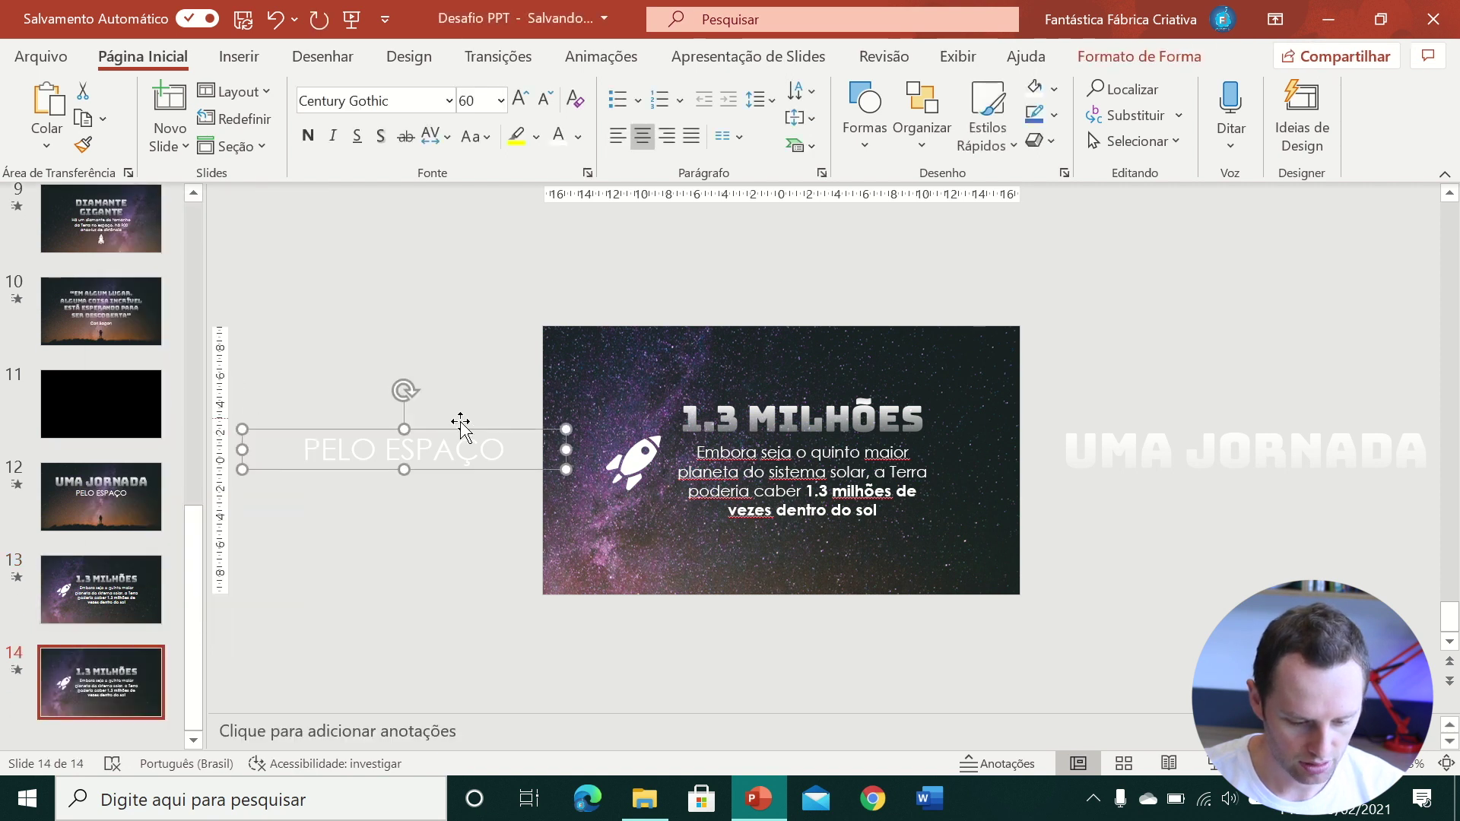
shift+click(1207, 437)
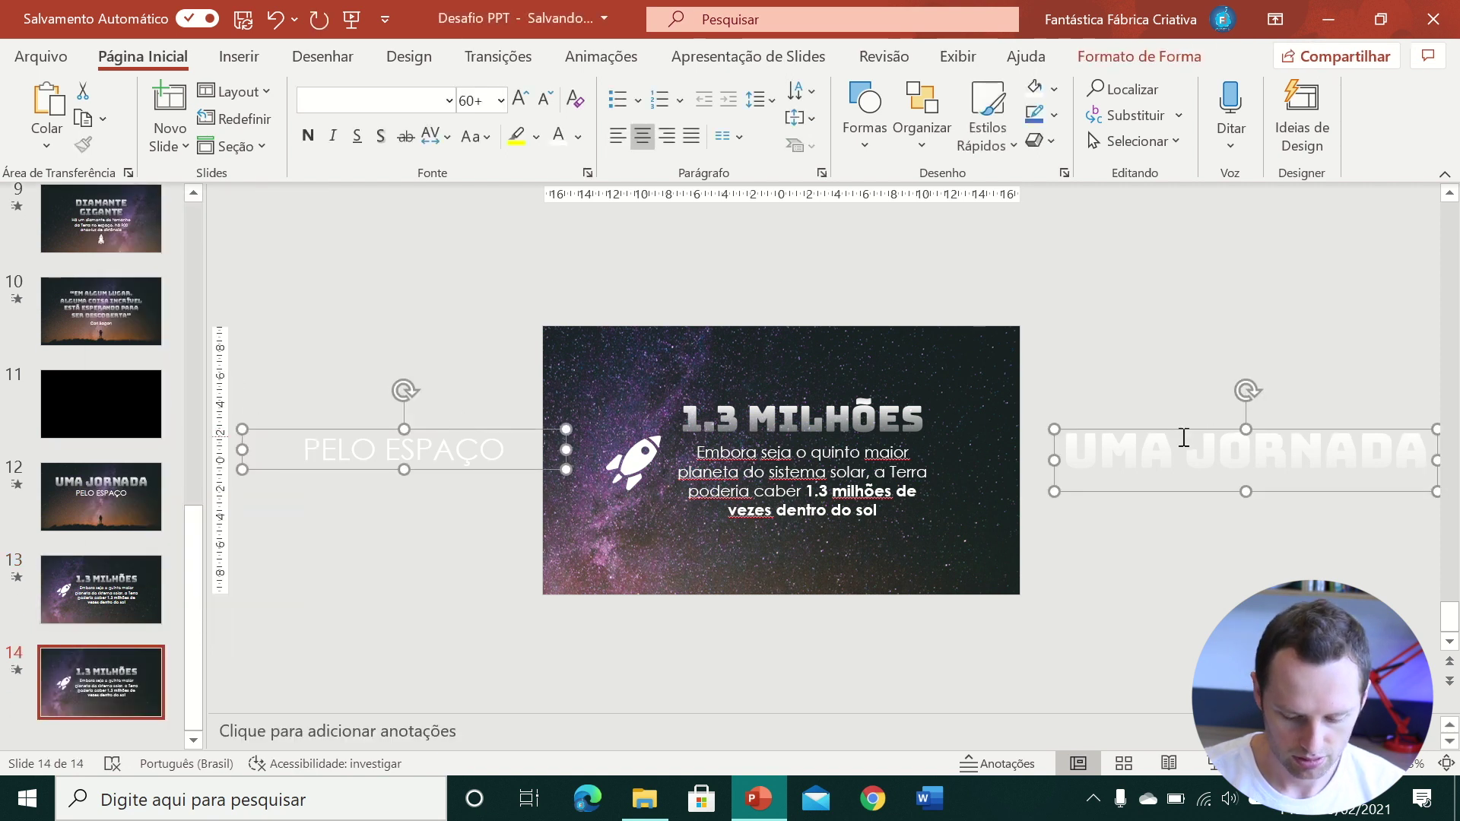
key(Delete)
- Re-crop slide 14's background photo to show the standing figure at the horizon
double_click(734, 384)
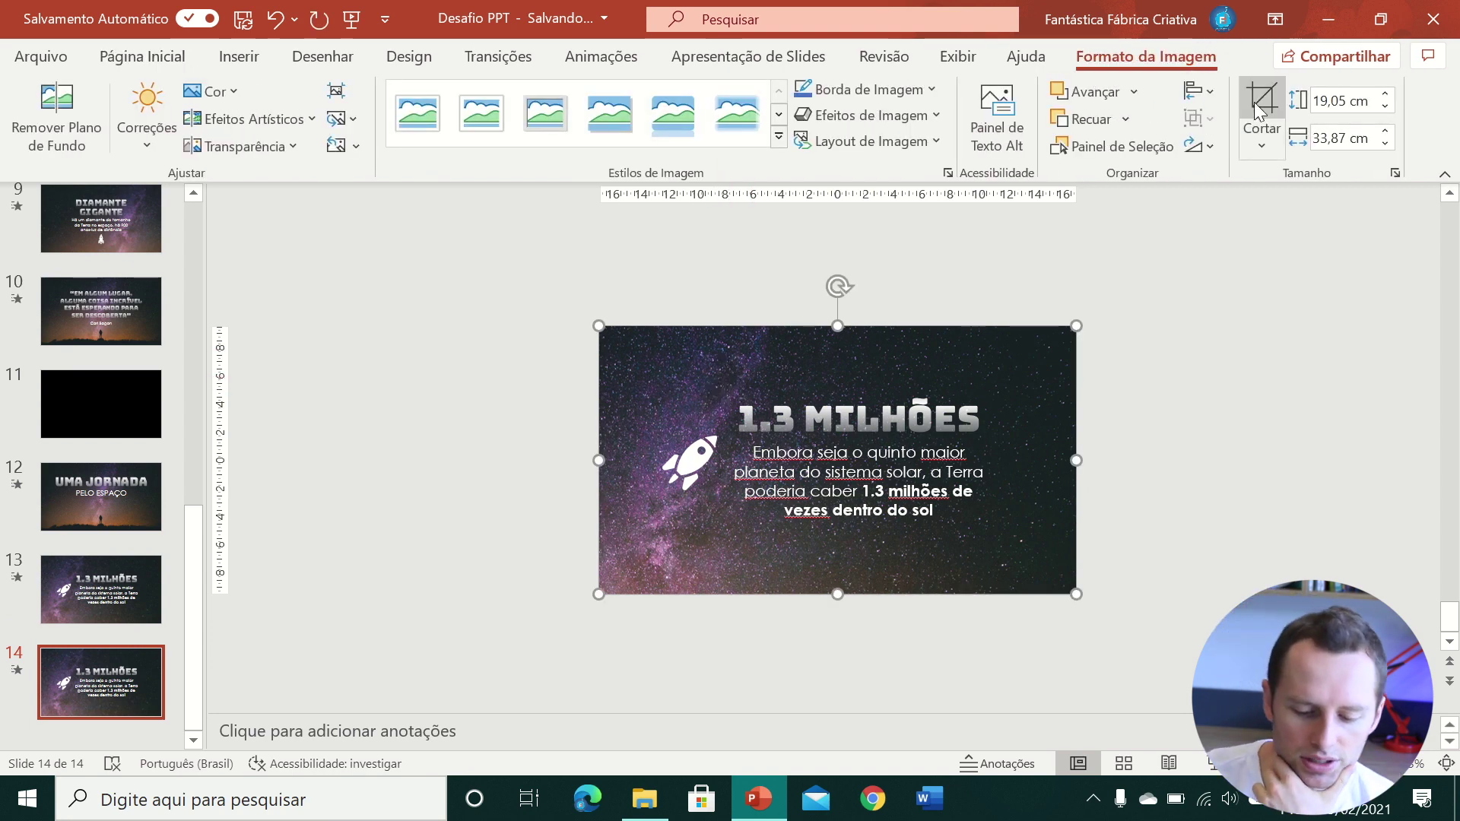
click(1258, 107)
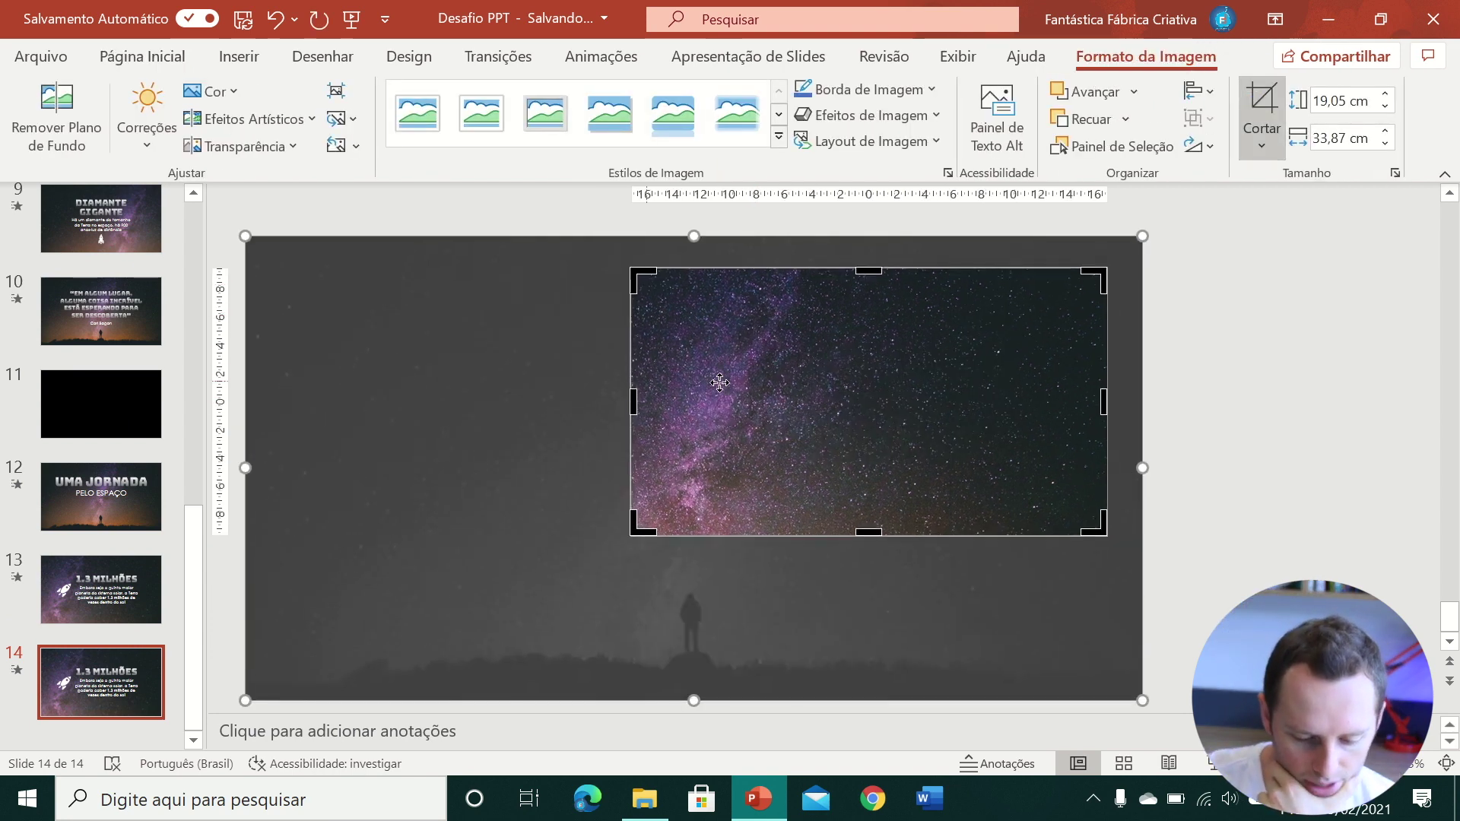
mouse_move(799, 401)
mouse_down()
mouse_move(1091, 351)
mouse_move(1144, 309)
mouse_up()
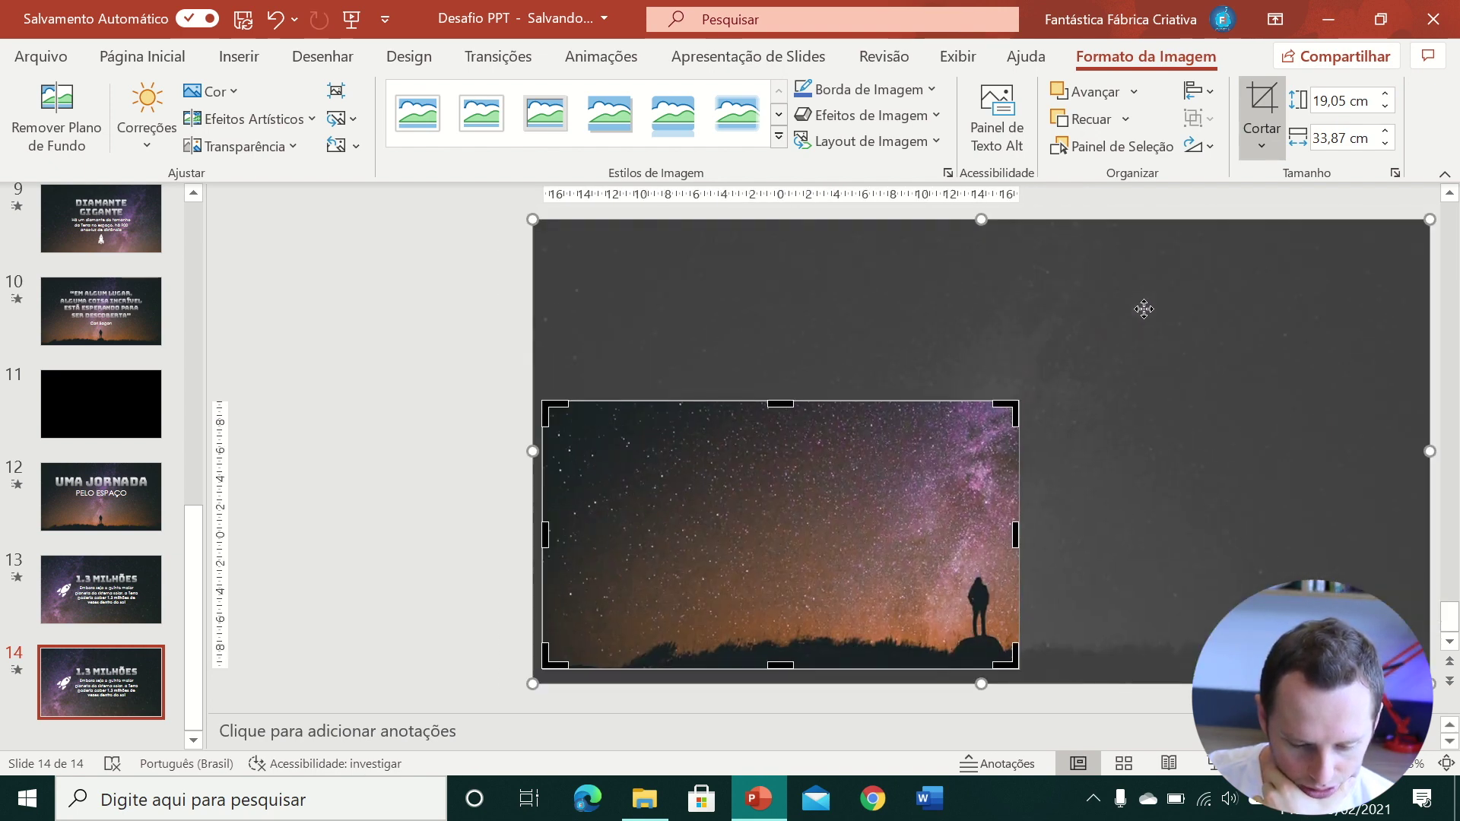
click(238, 536)
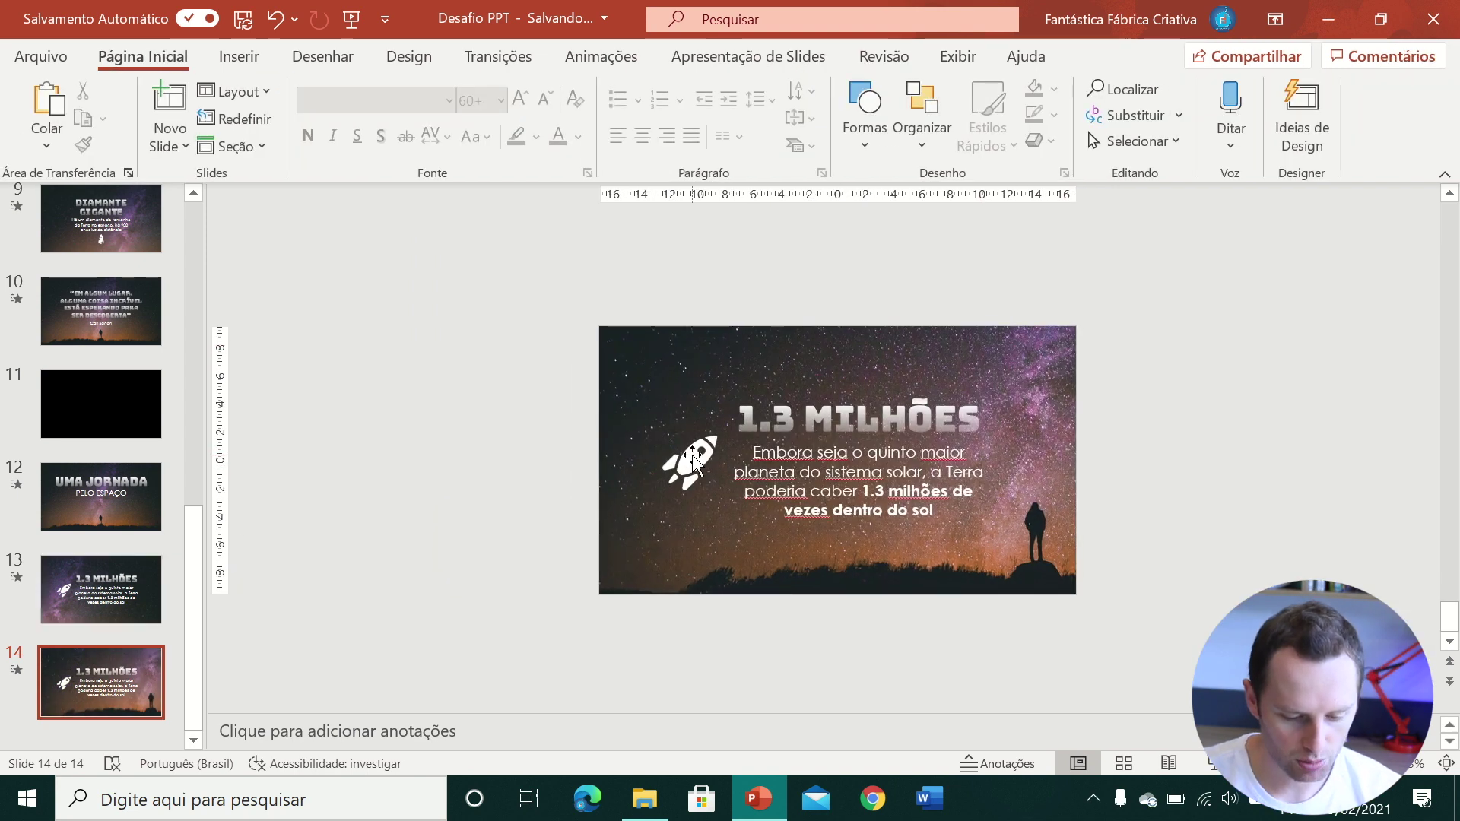
click(694, 460)
- Duplicate the title and body text boxes and park the copies off-slide upper-left
click(244, 560)
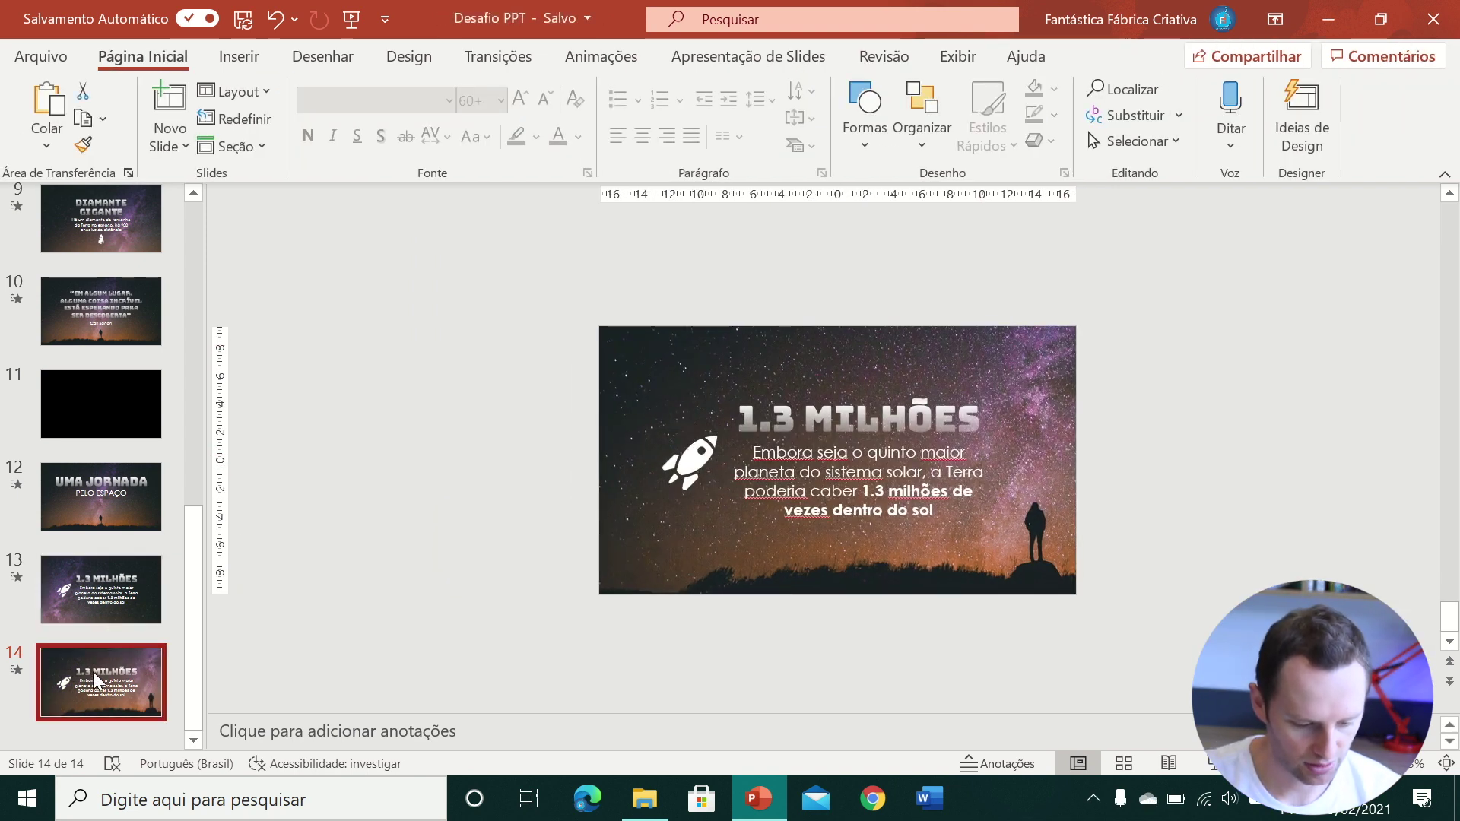
click(802, 422)
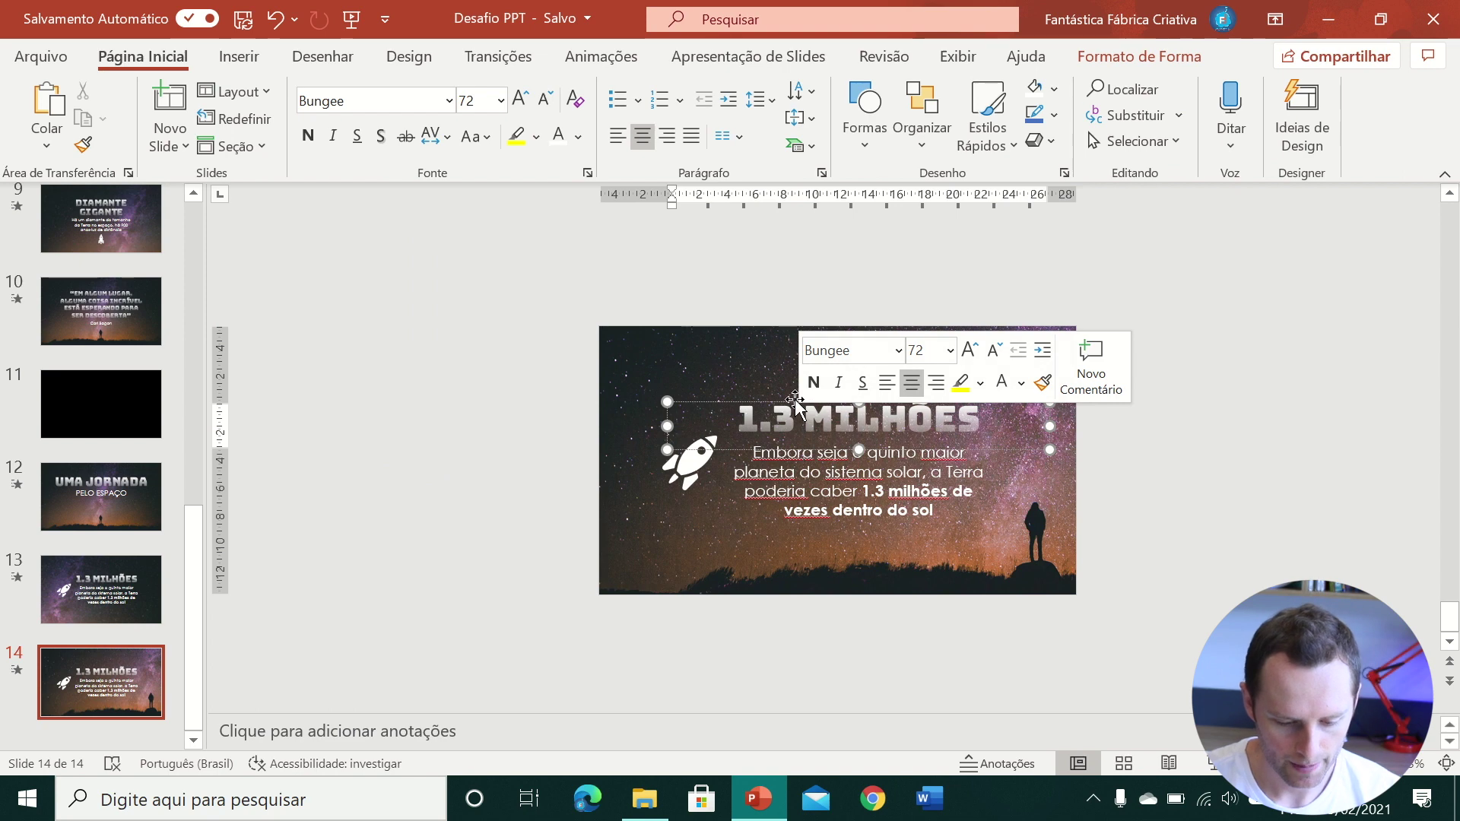
click(794, 401)
shift+click(808, 472)
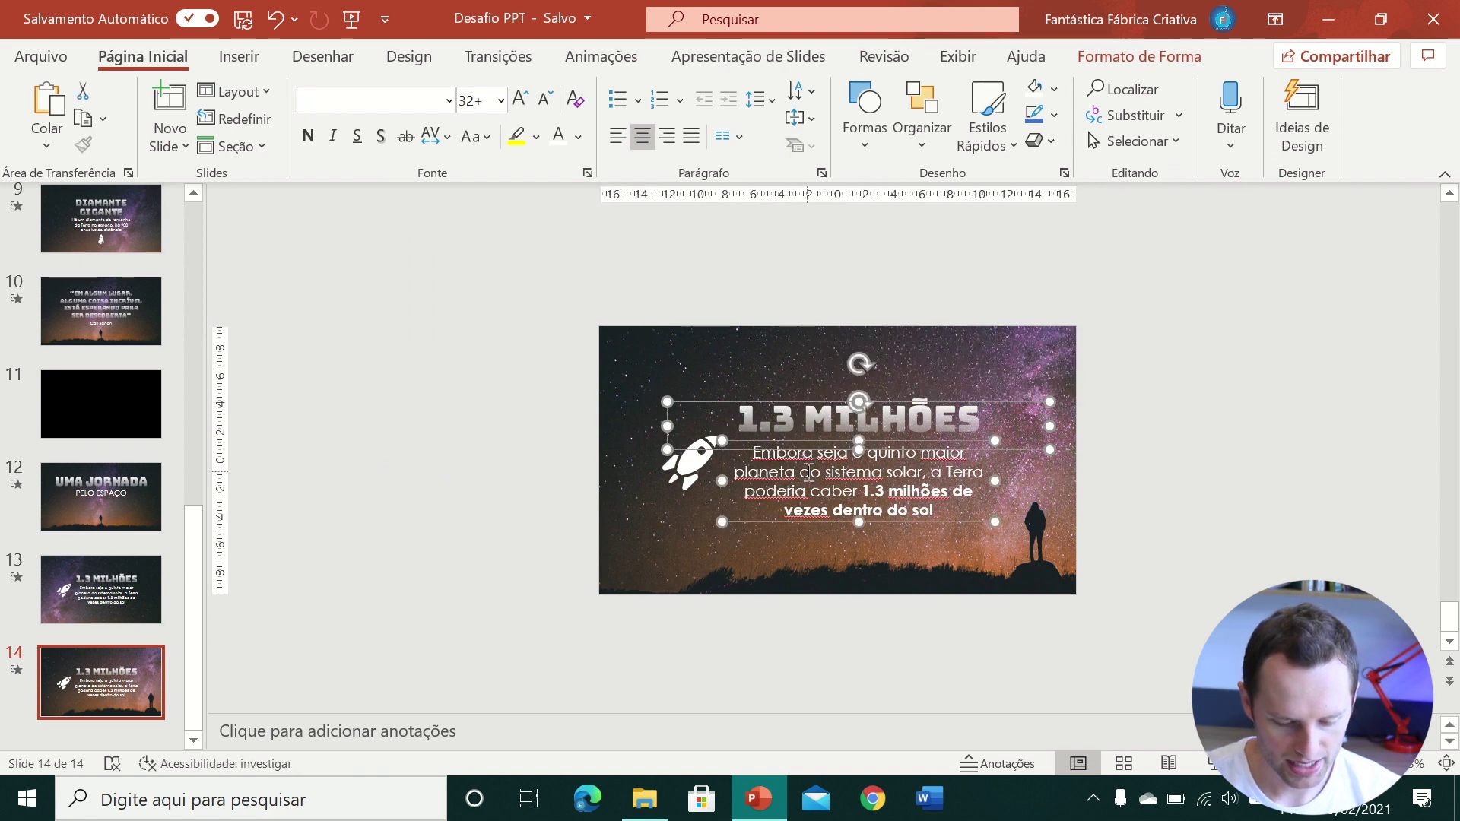
key(ctrl+v)
drag(834, 414, 422, 274)
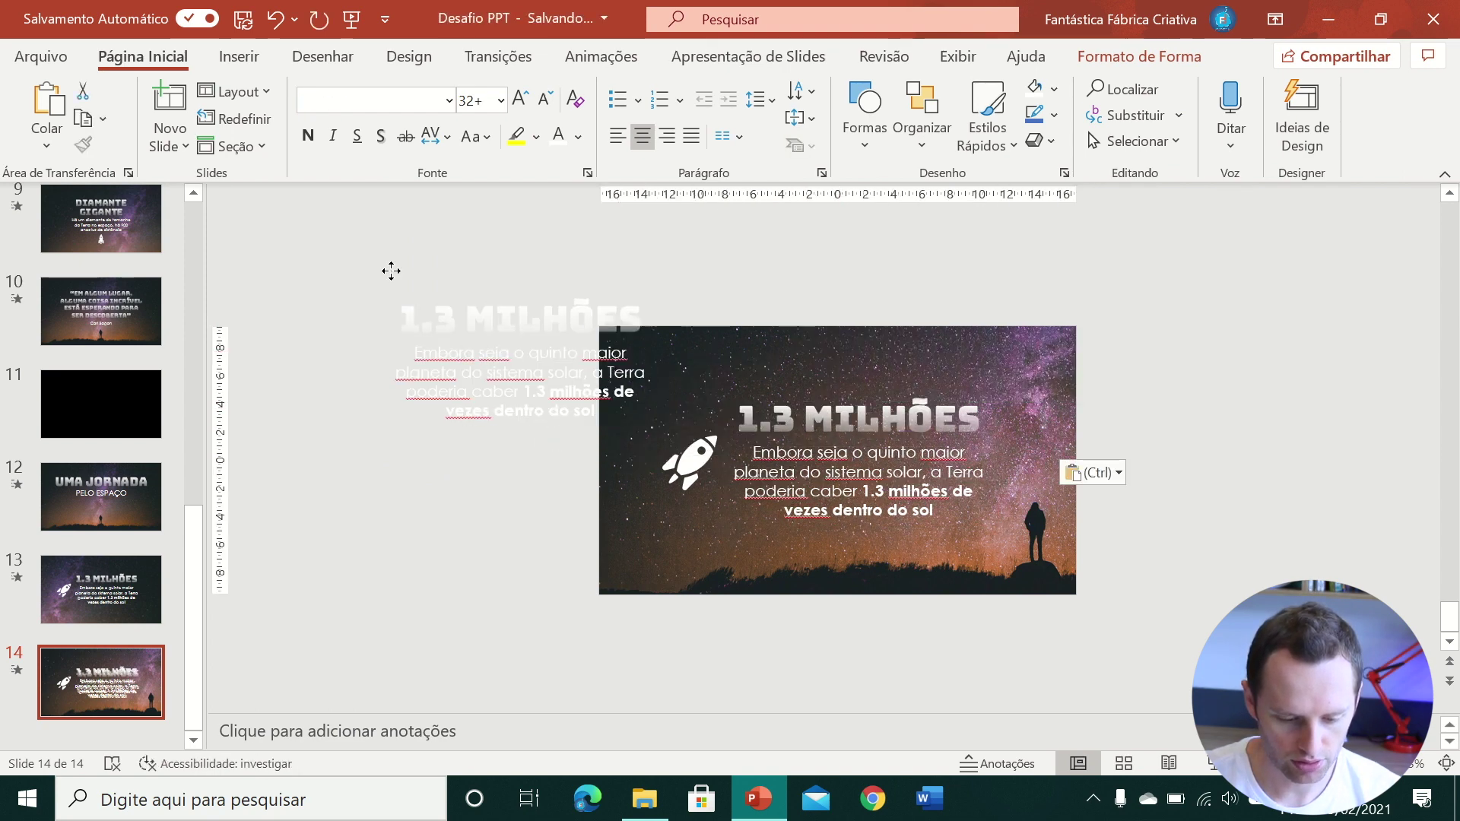
- Shrink the rocket, turn it upright, and centre it near the bottom of slide 14
click(677, 463)
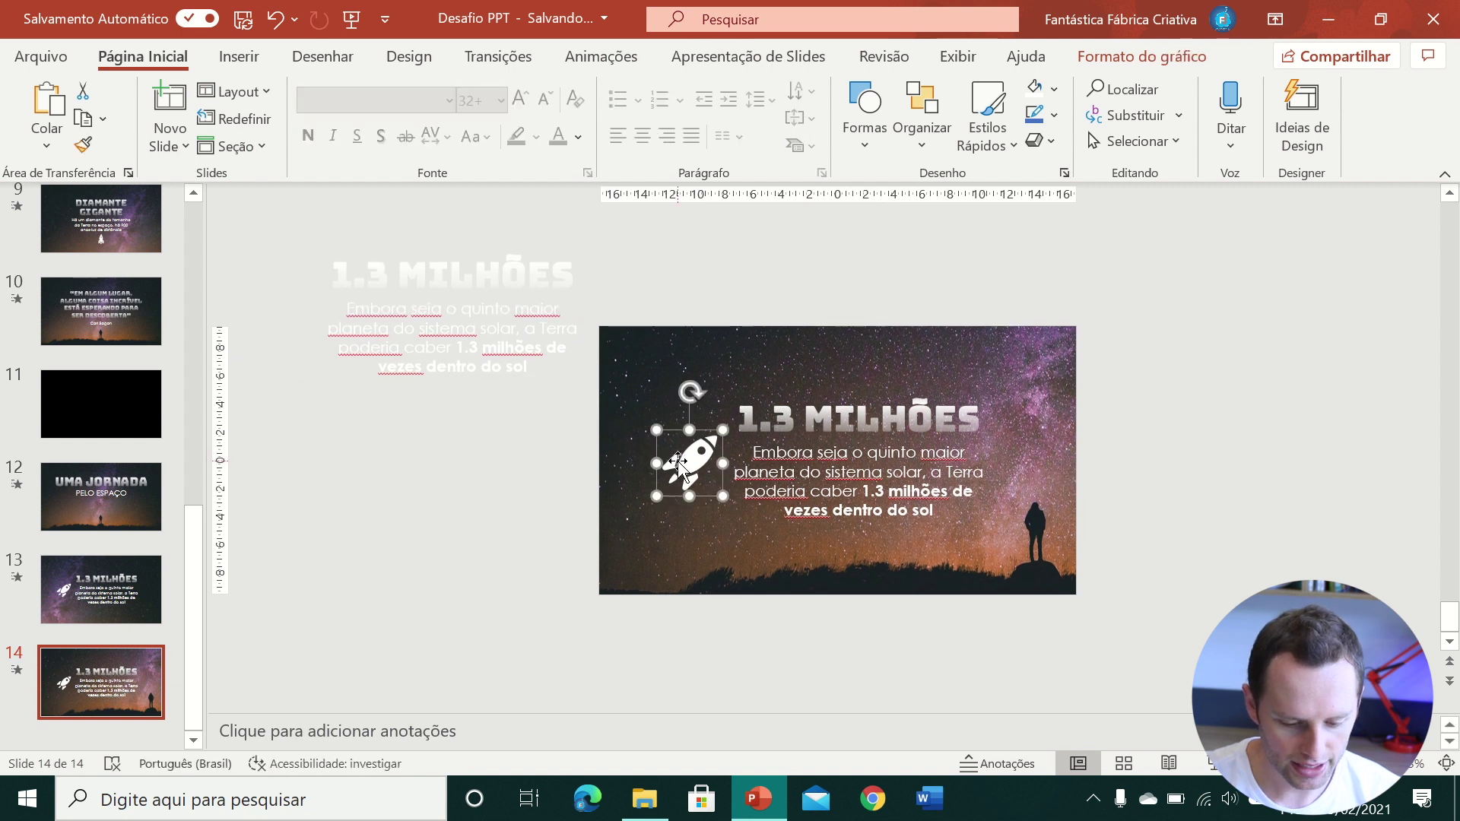
drag(723, 430, 709, 445)
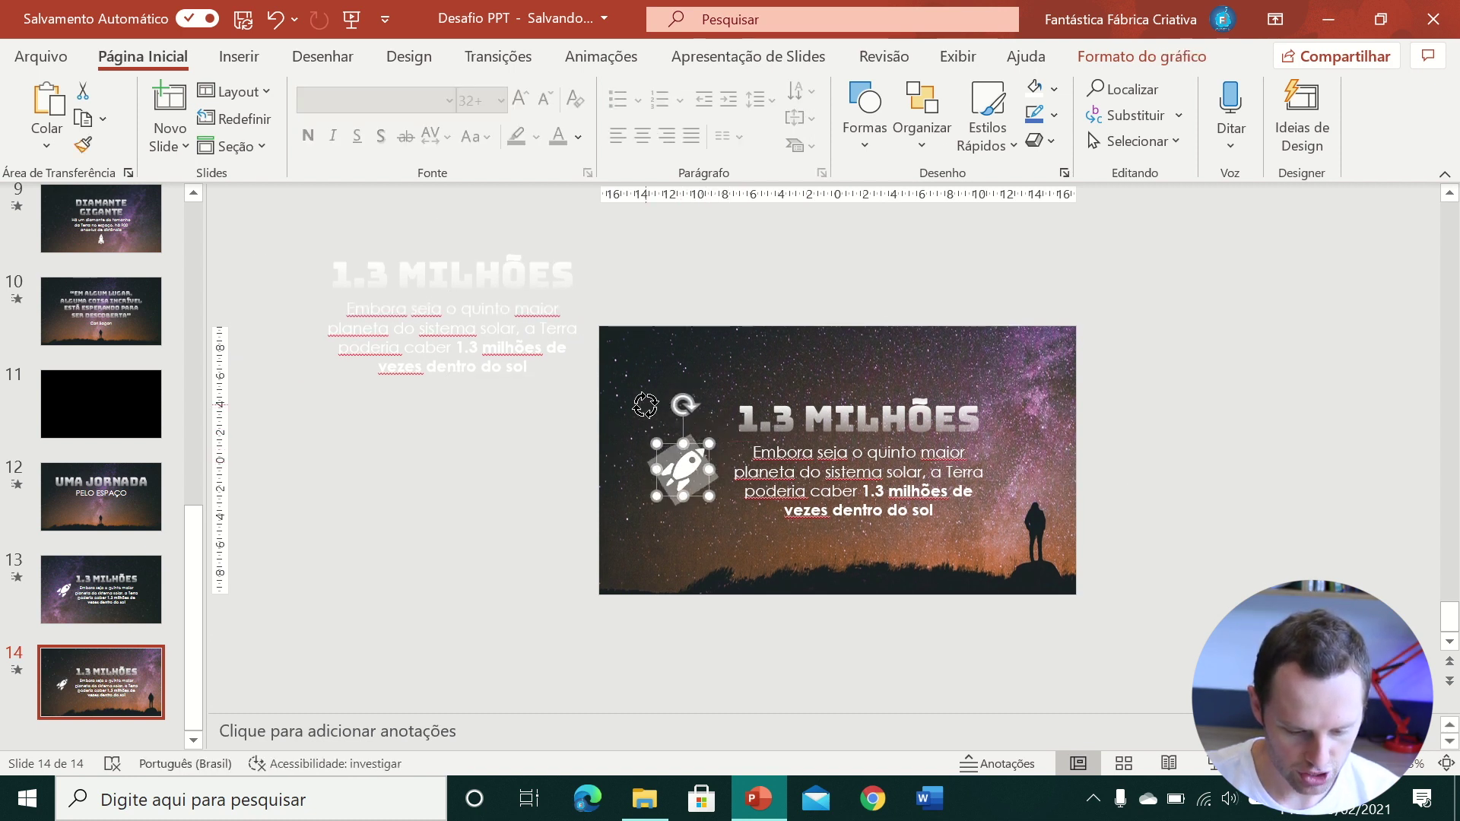
drag(646, 405, 637, 431)
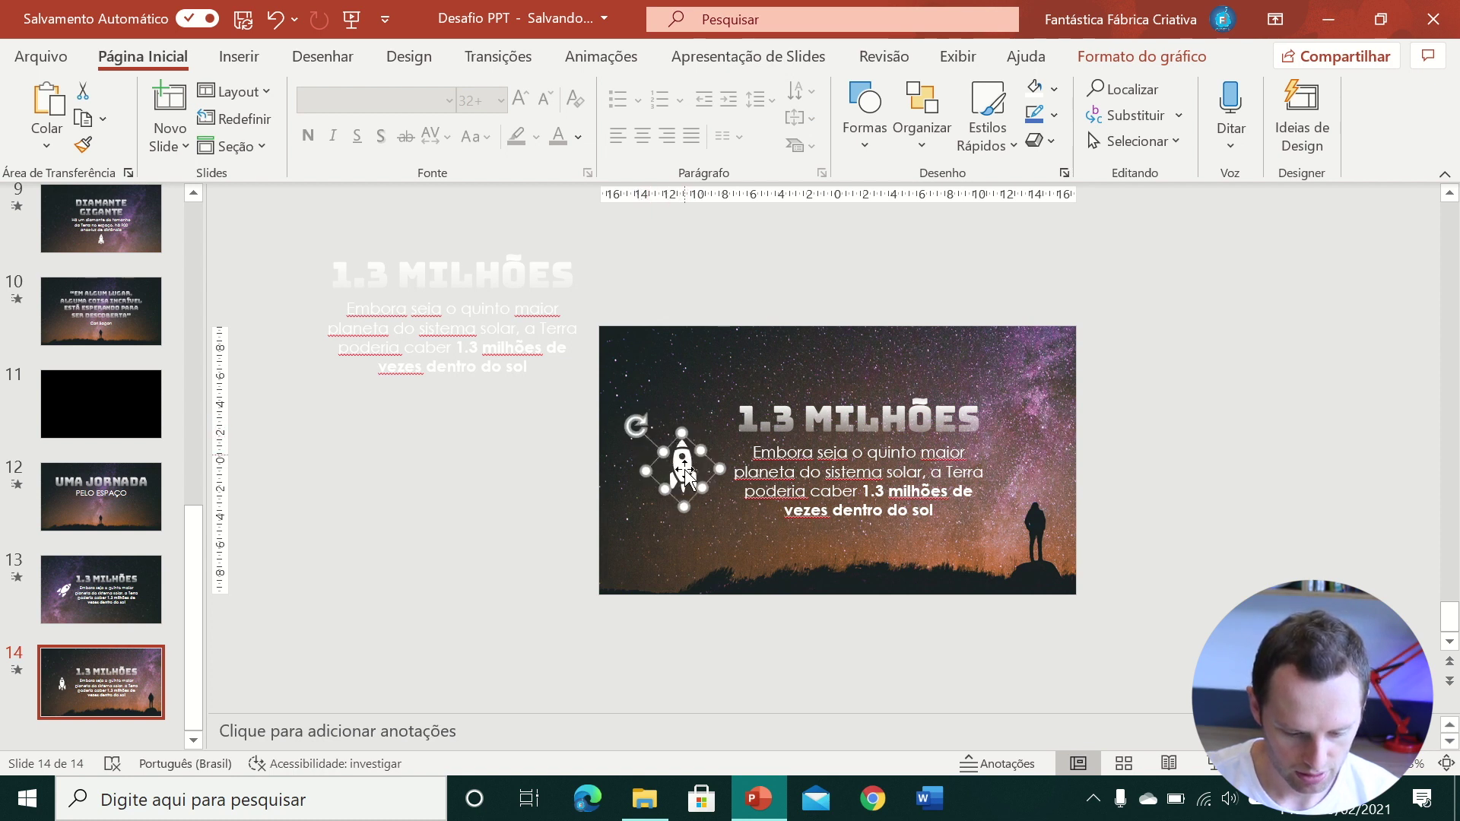
mouse_move(687, 477)
mouse_down()
mouse_move(823, 550)
mouse_move(857, 549)
mouse_up()
scroll(858, 549, up, 5)
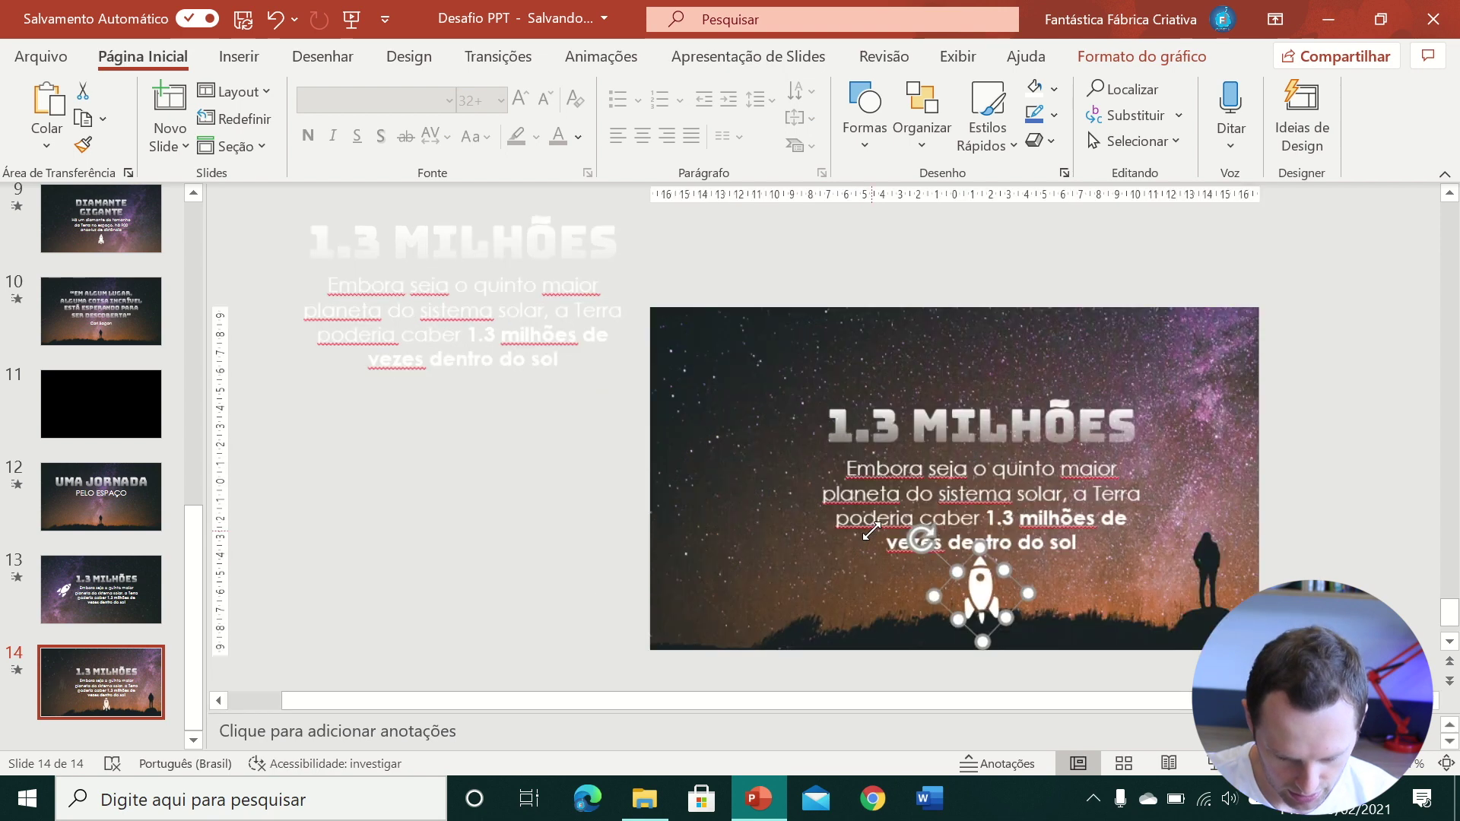
drag(750, 466, 751, 460)
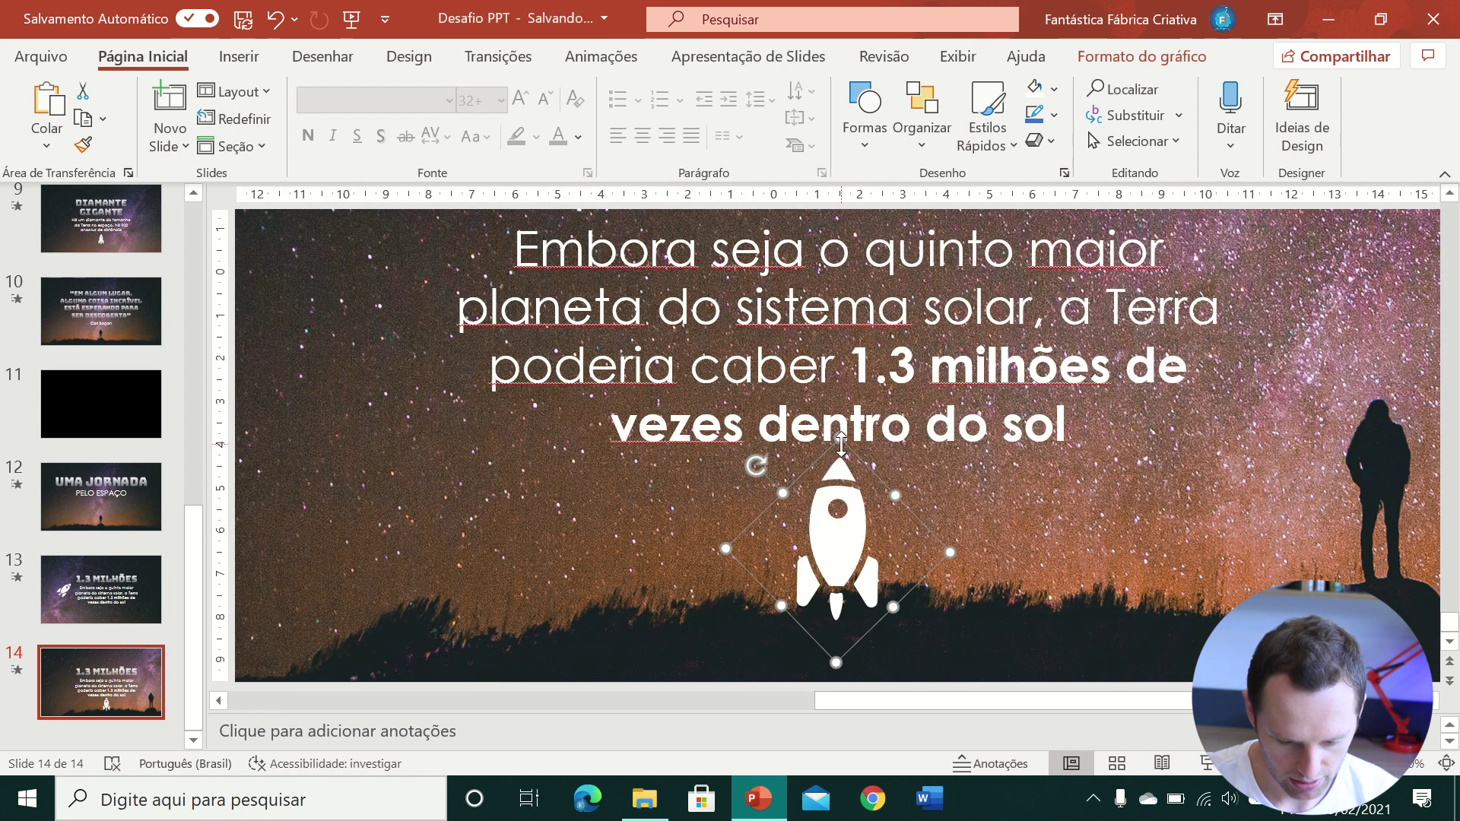
drag(841, 443, 841, 447)
scroll(945, 504, down, 3)
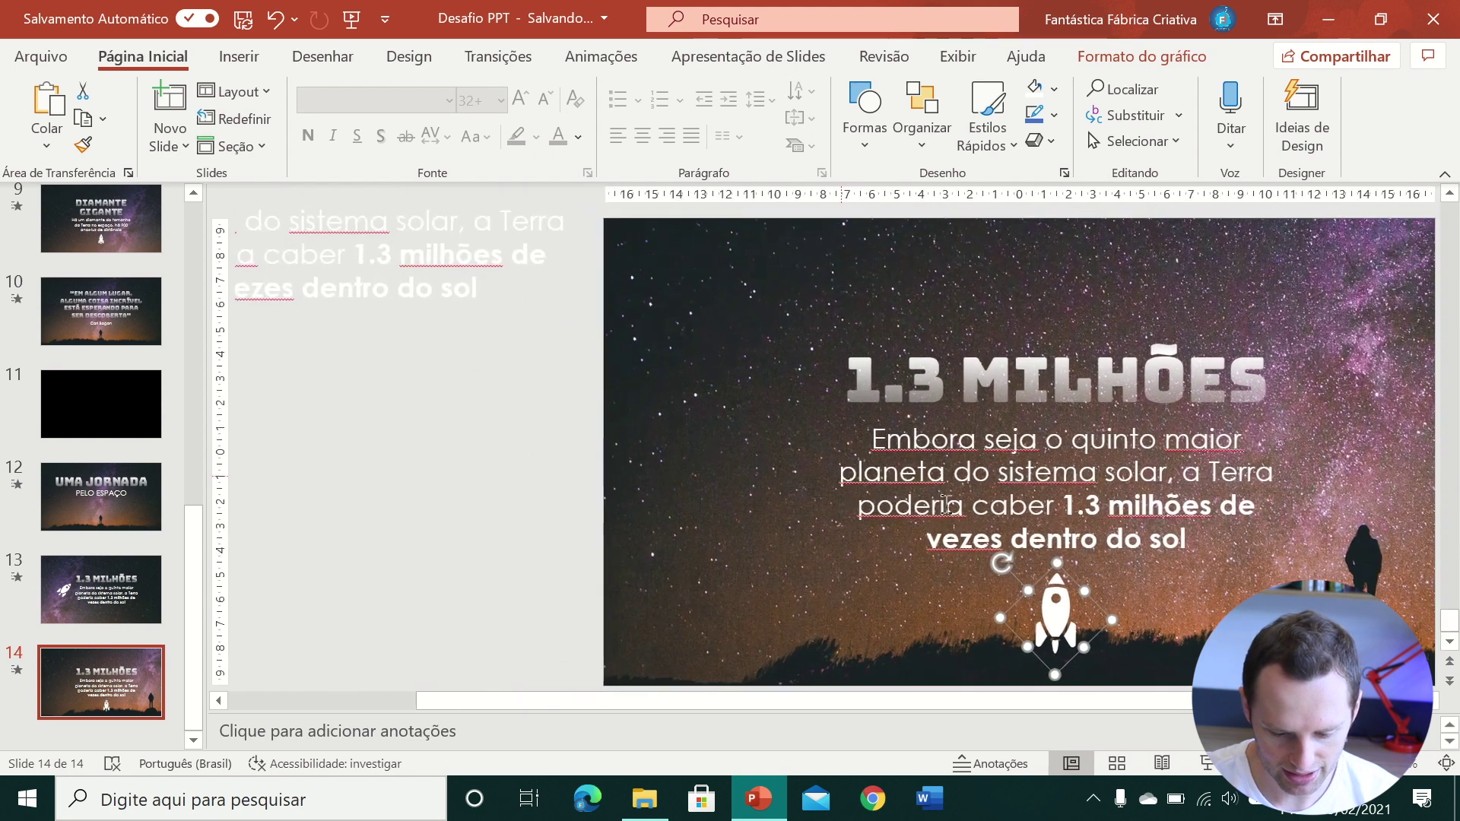
scroll(945, 504, down, 2)
drag(858, 544, 842, 546)
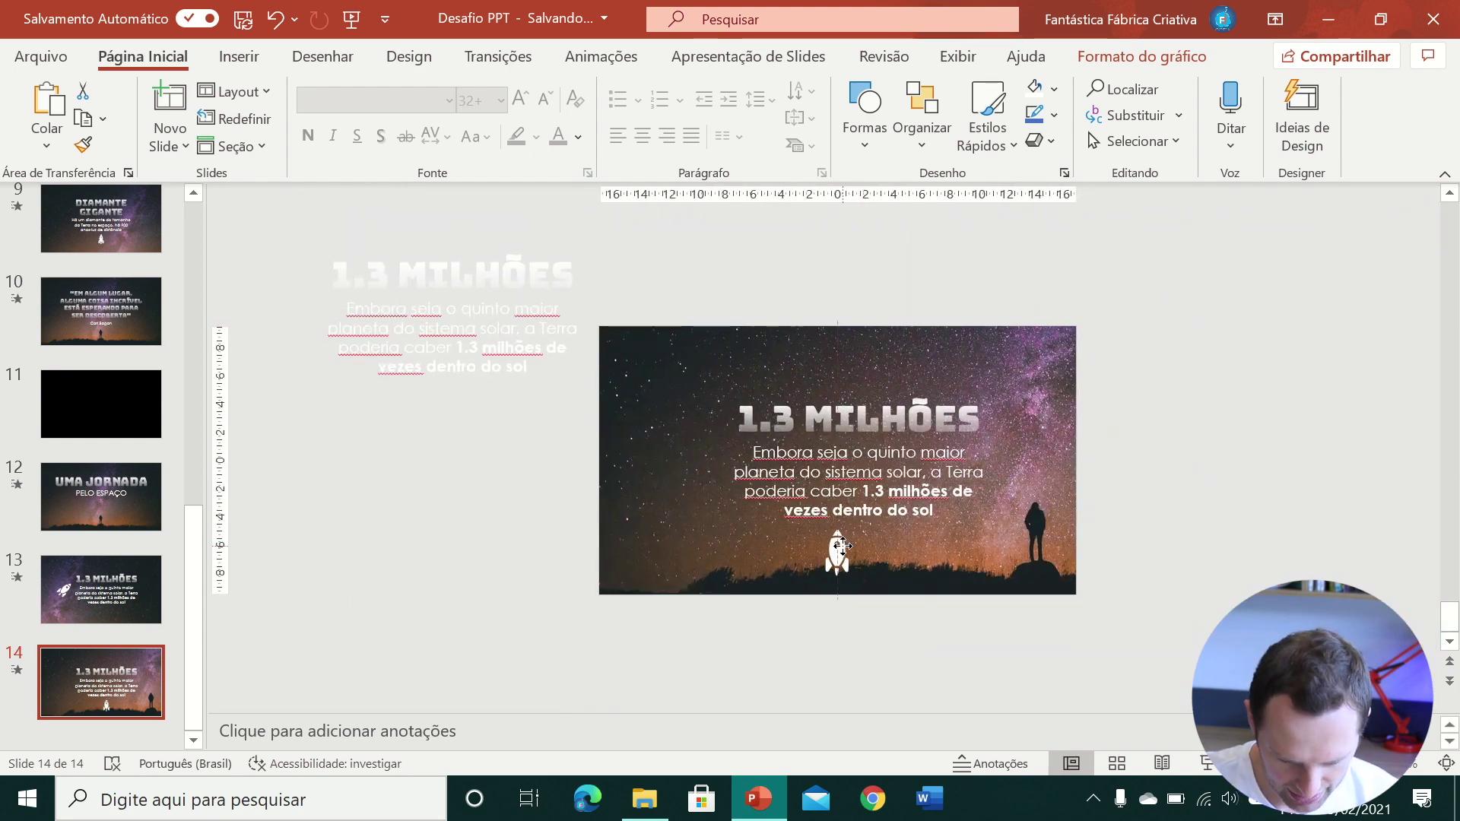
- Nudge the body paragraph up and reselect the 1.3 MILHÕES title box
click(886, 456)
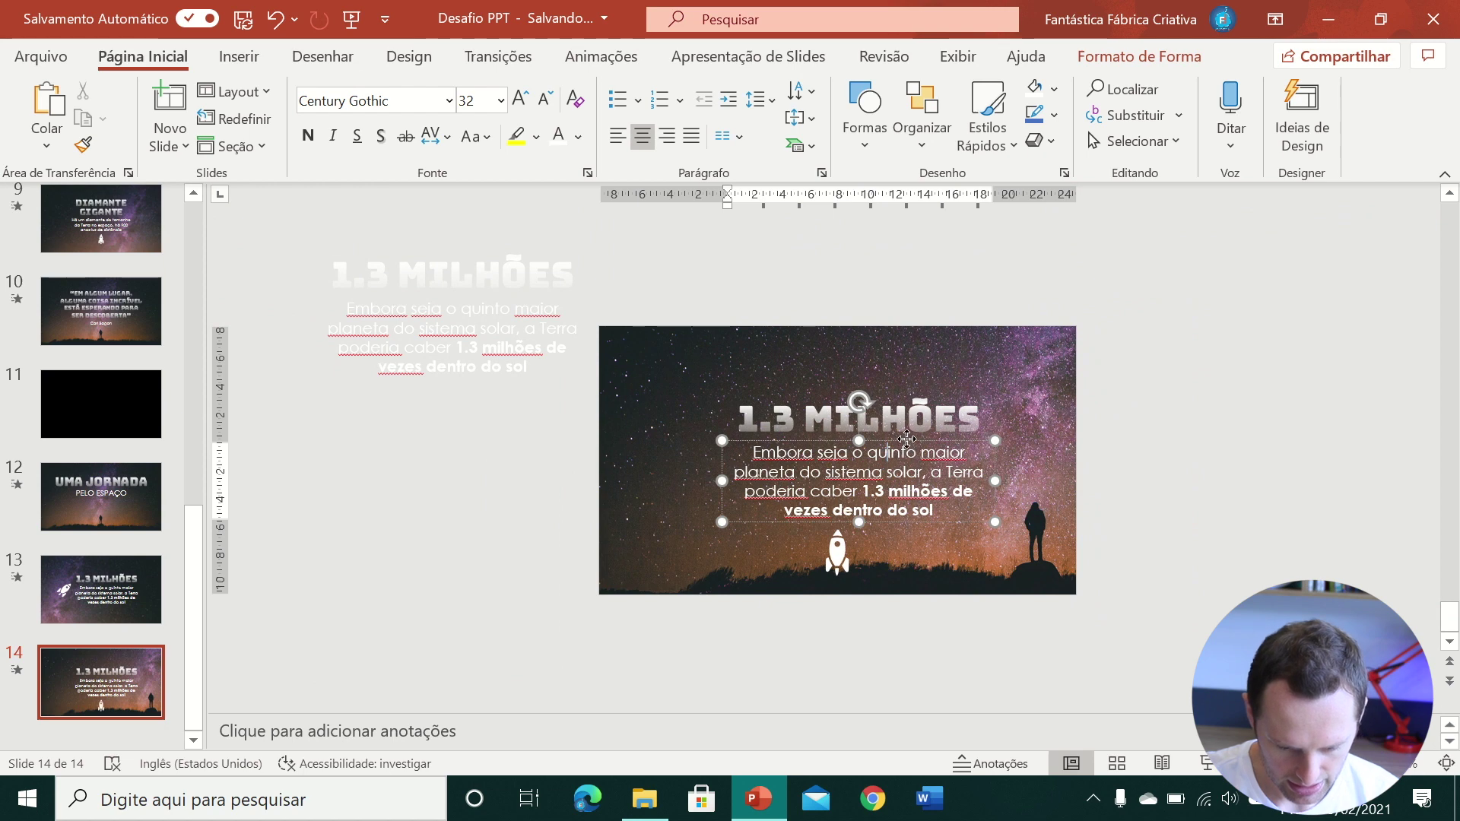
mouse_move(906, 438)
mouse_down()
mouse_move(893, 428)
mouse_move(906, 377)
mouse_up()
click(918, 395)
scroll(101, 330, up, 7)
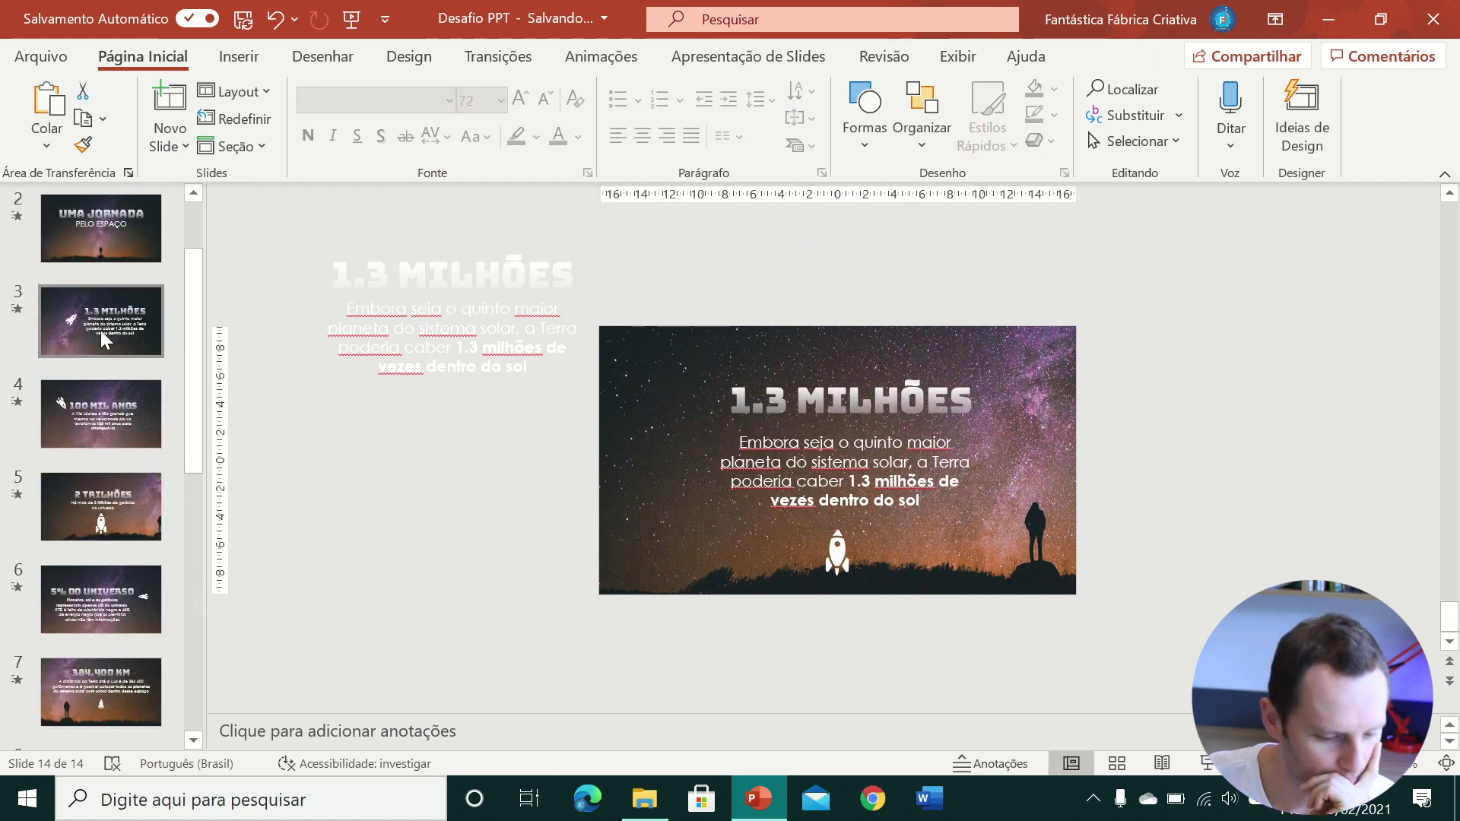
- Retitle slide 14 from 1.3 MILHÕES to 100 MIL ANOS
scroll(100, 330, up, 2)
click(95, 500)
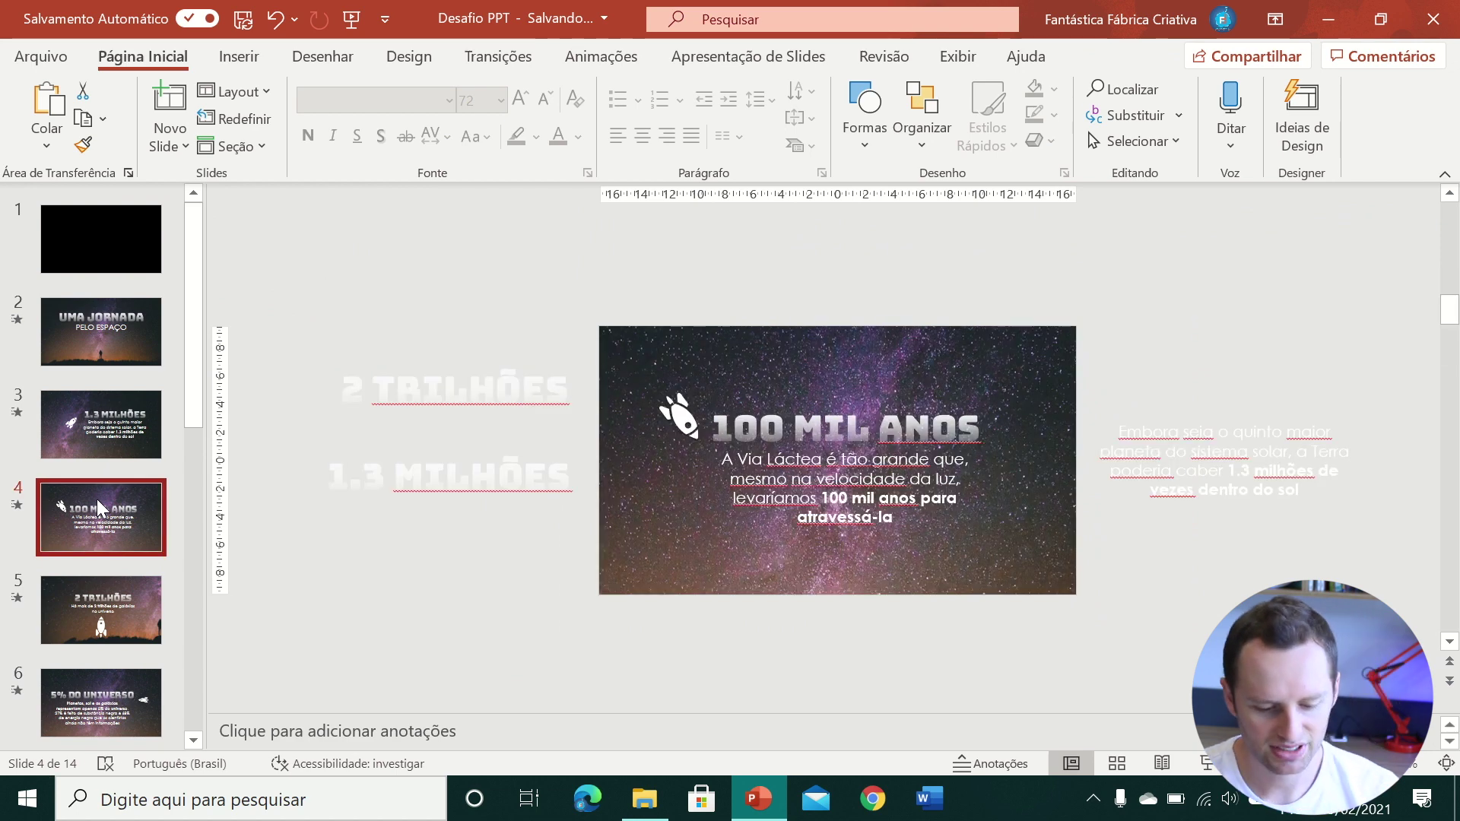
scroll(98, 499, down, 5)
scroll(99, 518, down, 4)
click(88, 659)
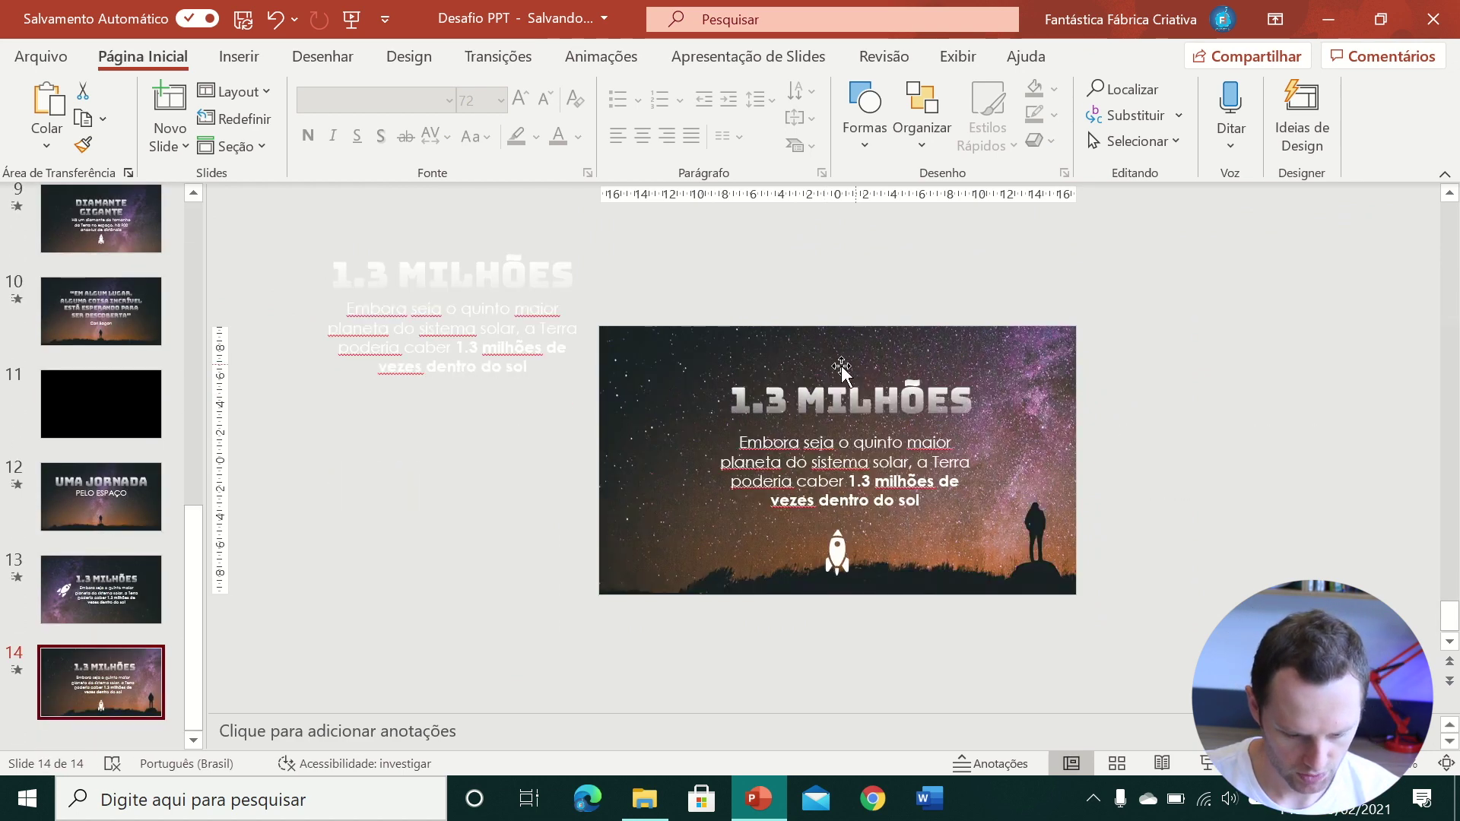
triple_click(848, 399)
text(100M)
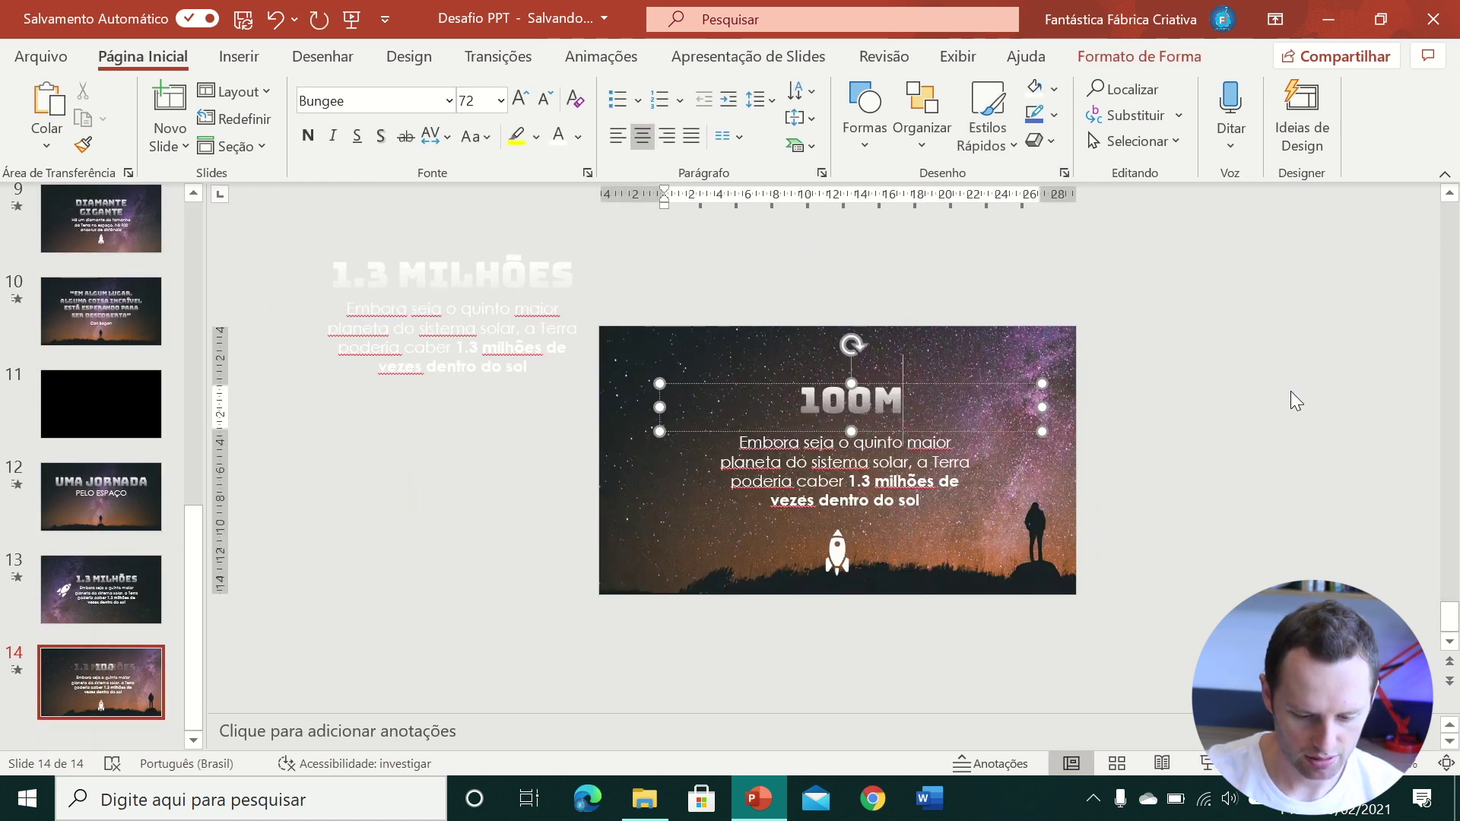
key(BackSpace)
text(MIL ANOS)
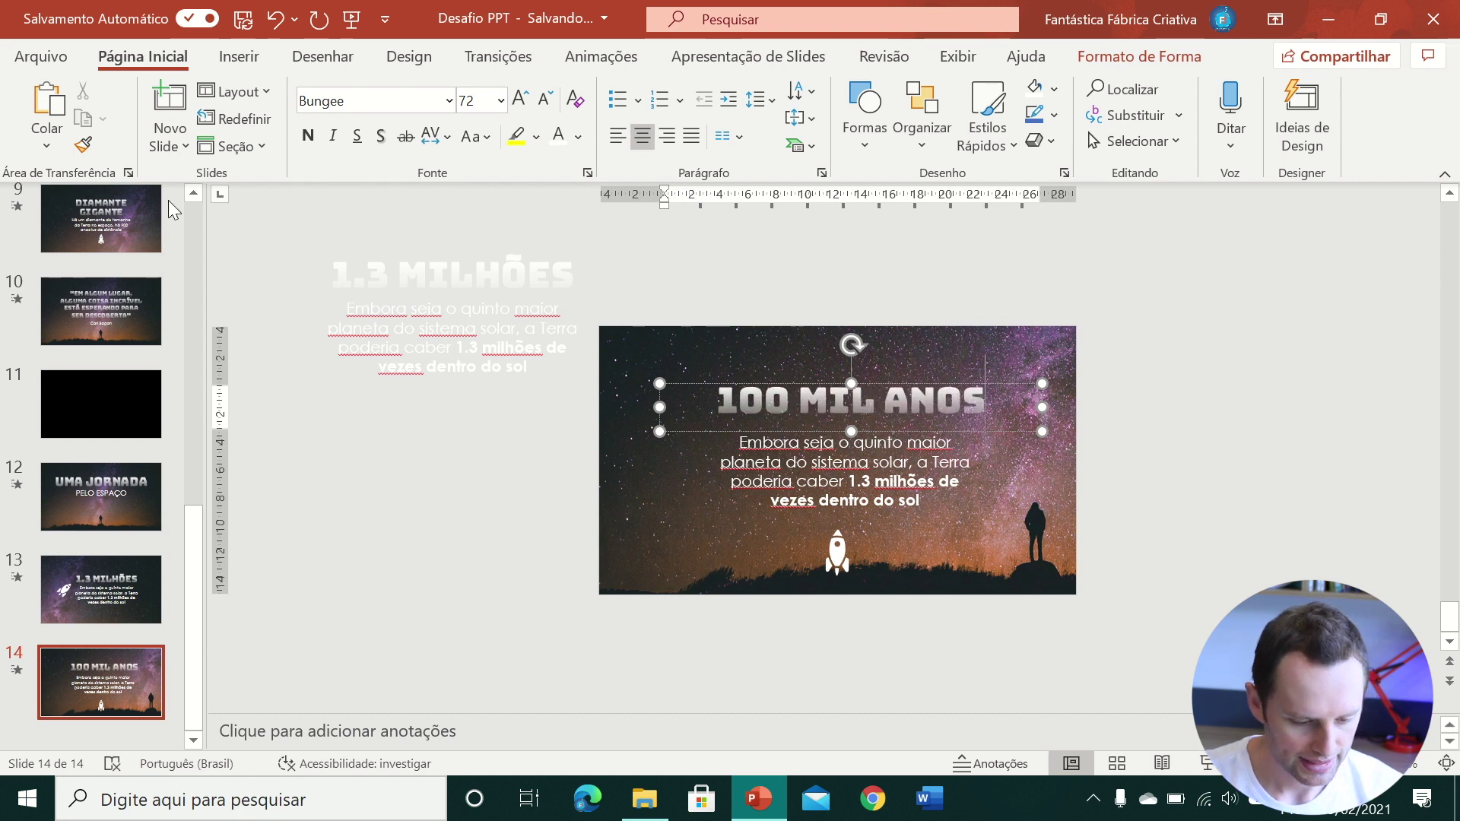
- Select the whole A Via Láctea body paragraph on slide 4 to copy it
scroll(175, 333, up, 1)
scroll(125, 426, up, 8)
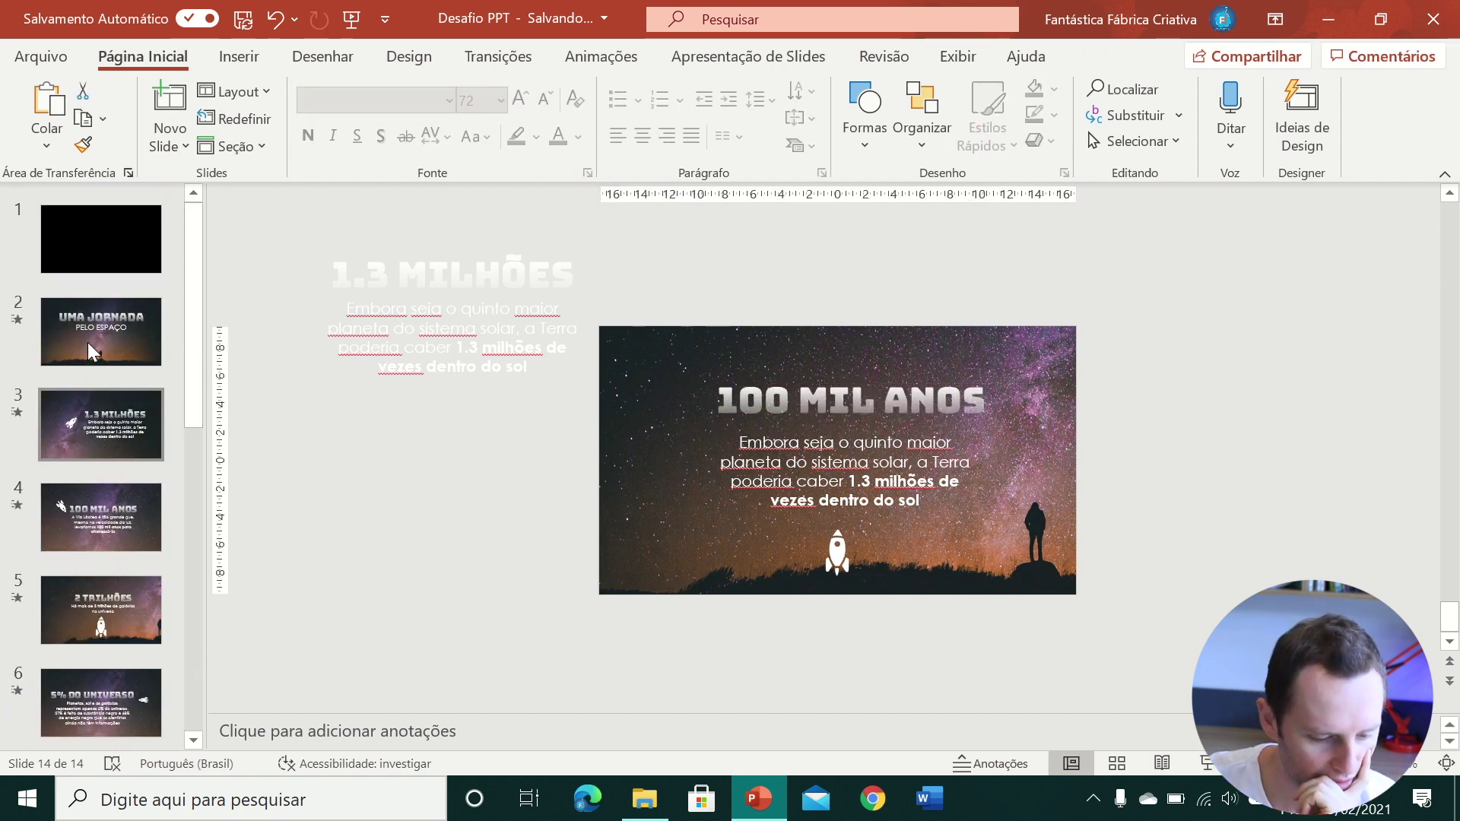
click(144, 508)
click(757, 463)
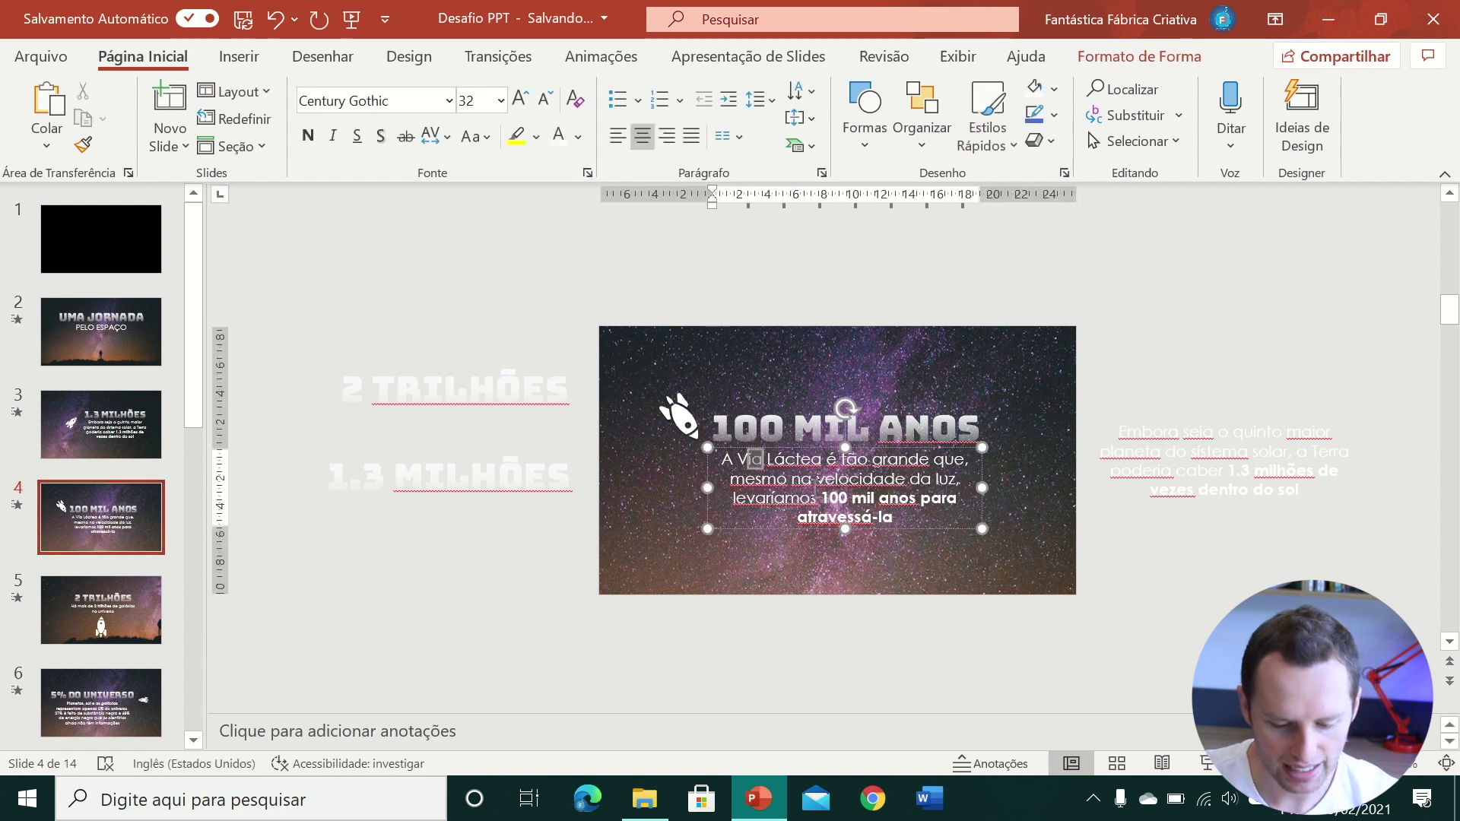
triple_click(758, 462)
click(760, 462)
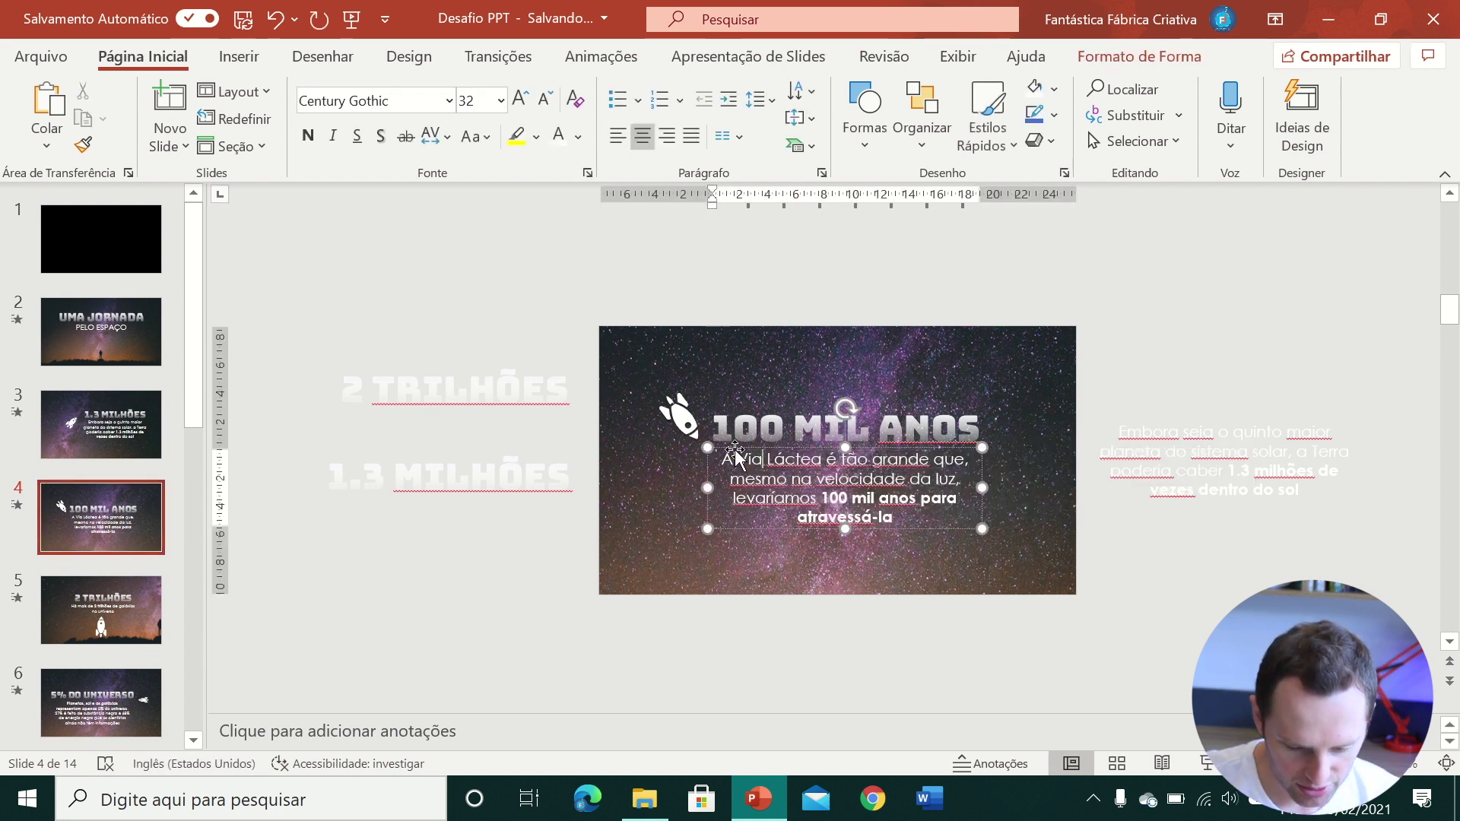
drag(726, 456, 971, 525)
key(ctrl+c)
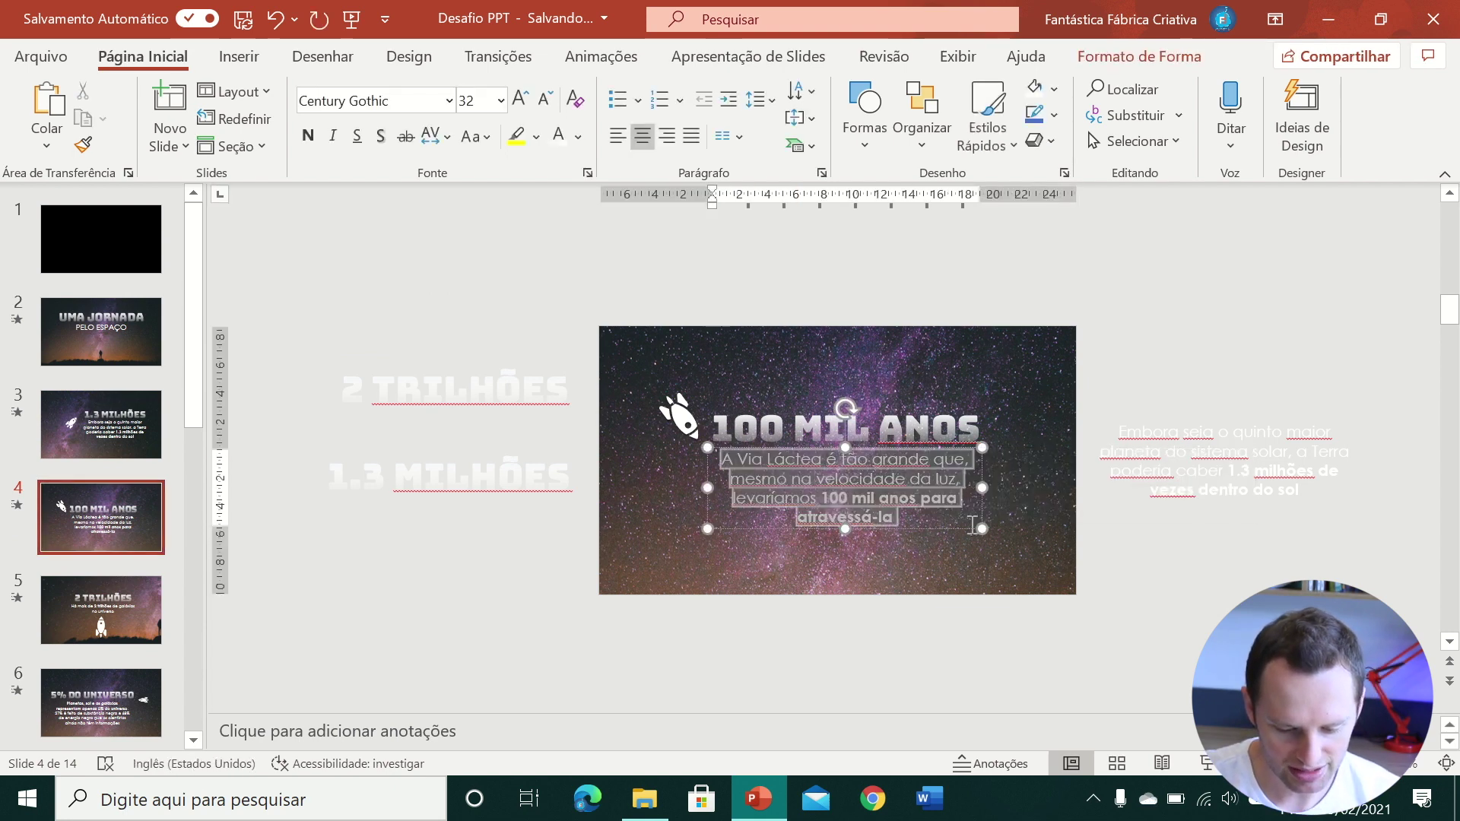
- Replace slide 14's Embora seja text with the Via Láctea paragraph and lower the title slightly
scroll(109, 470, down, 10)
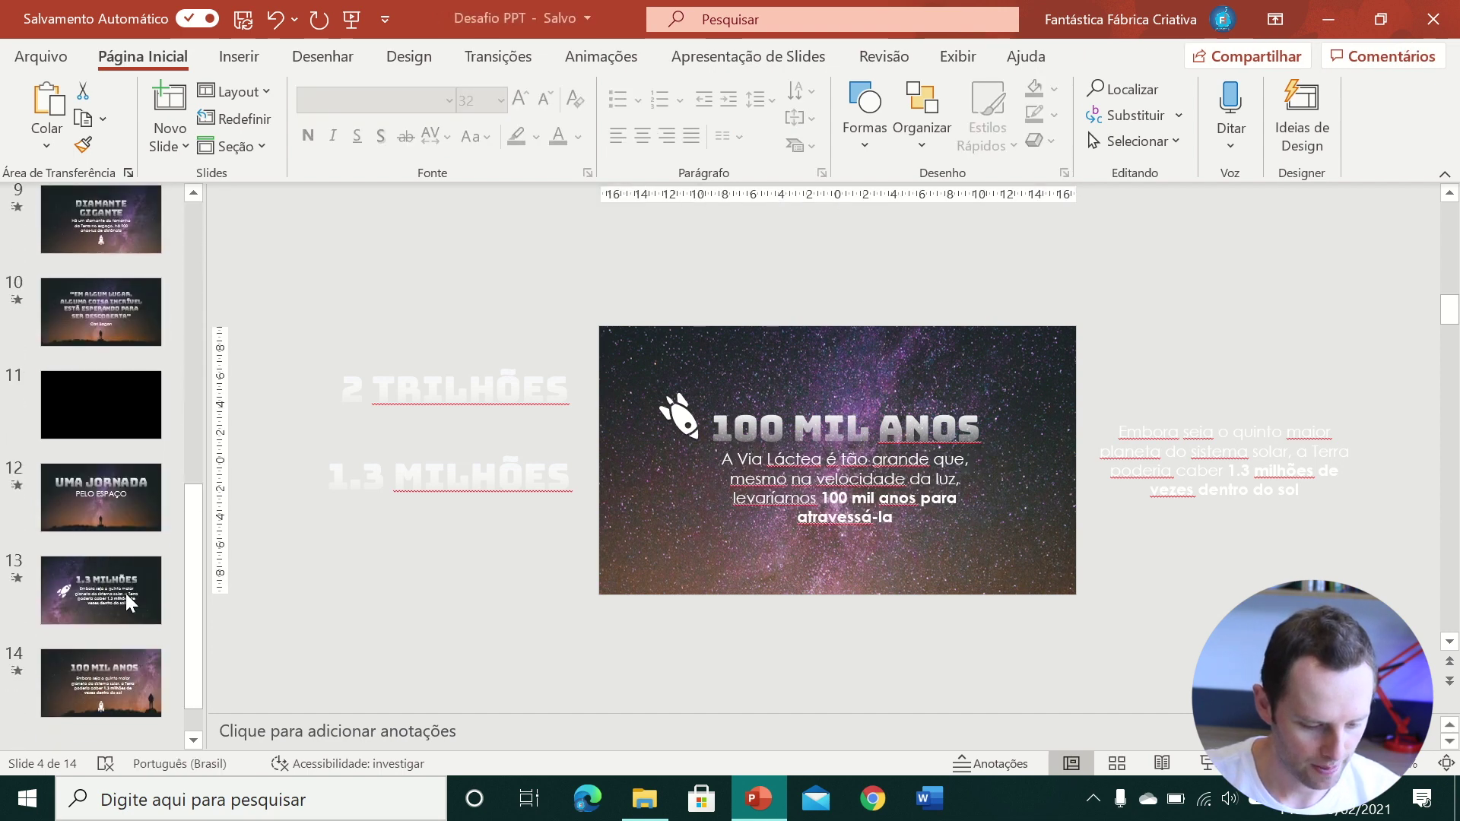
click(117, 675)
drag(771, 444, 1023, 573)
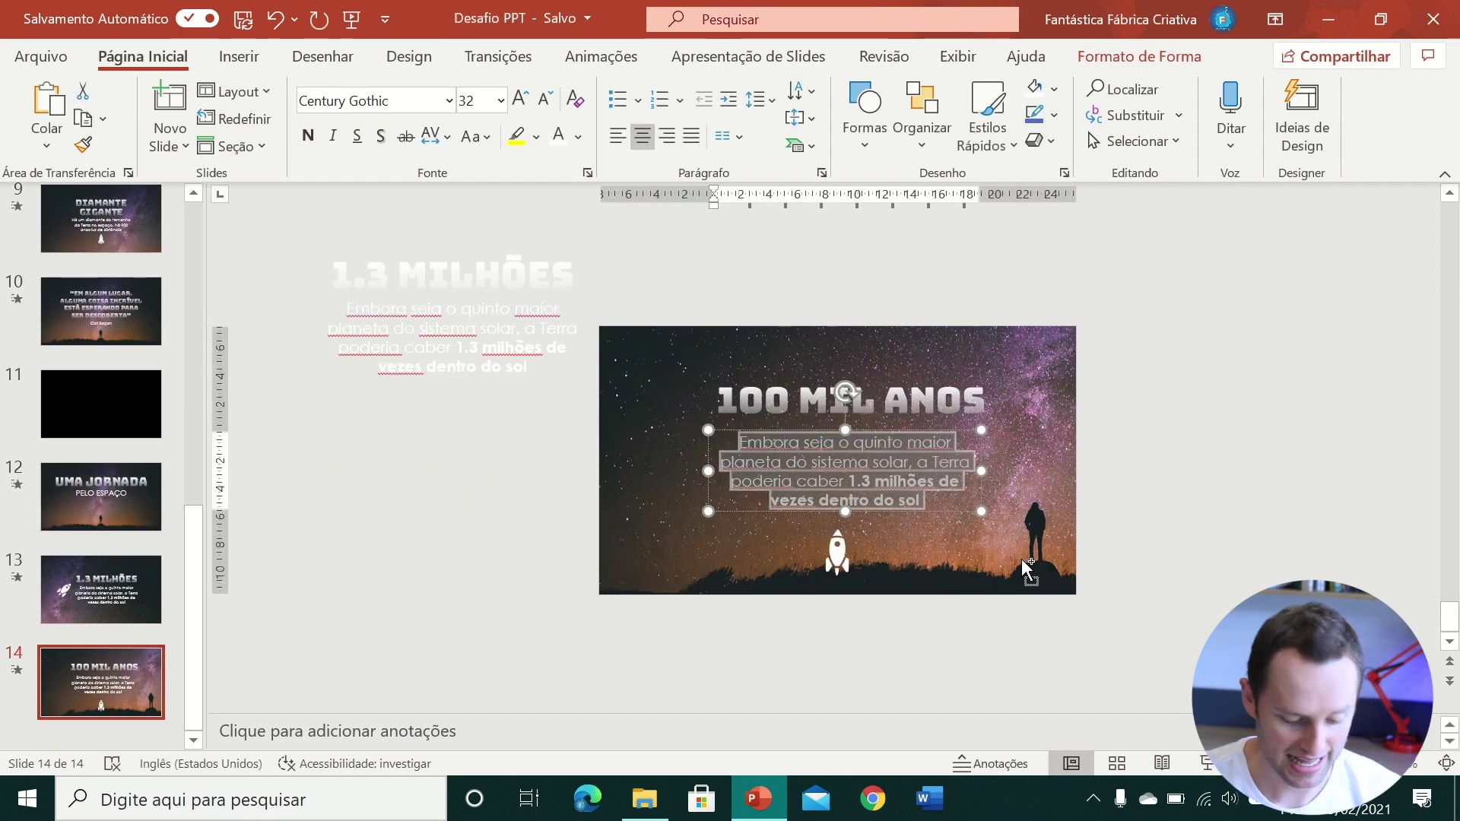
key(ctrl+v)
click(876, 399)
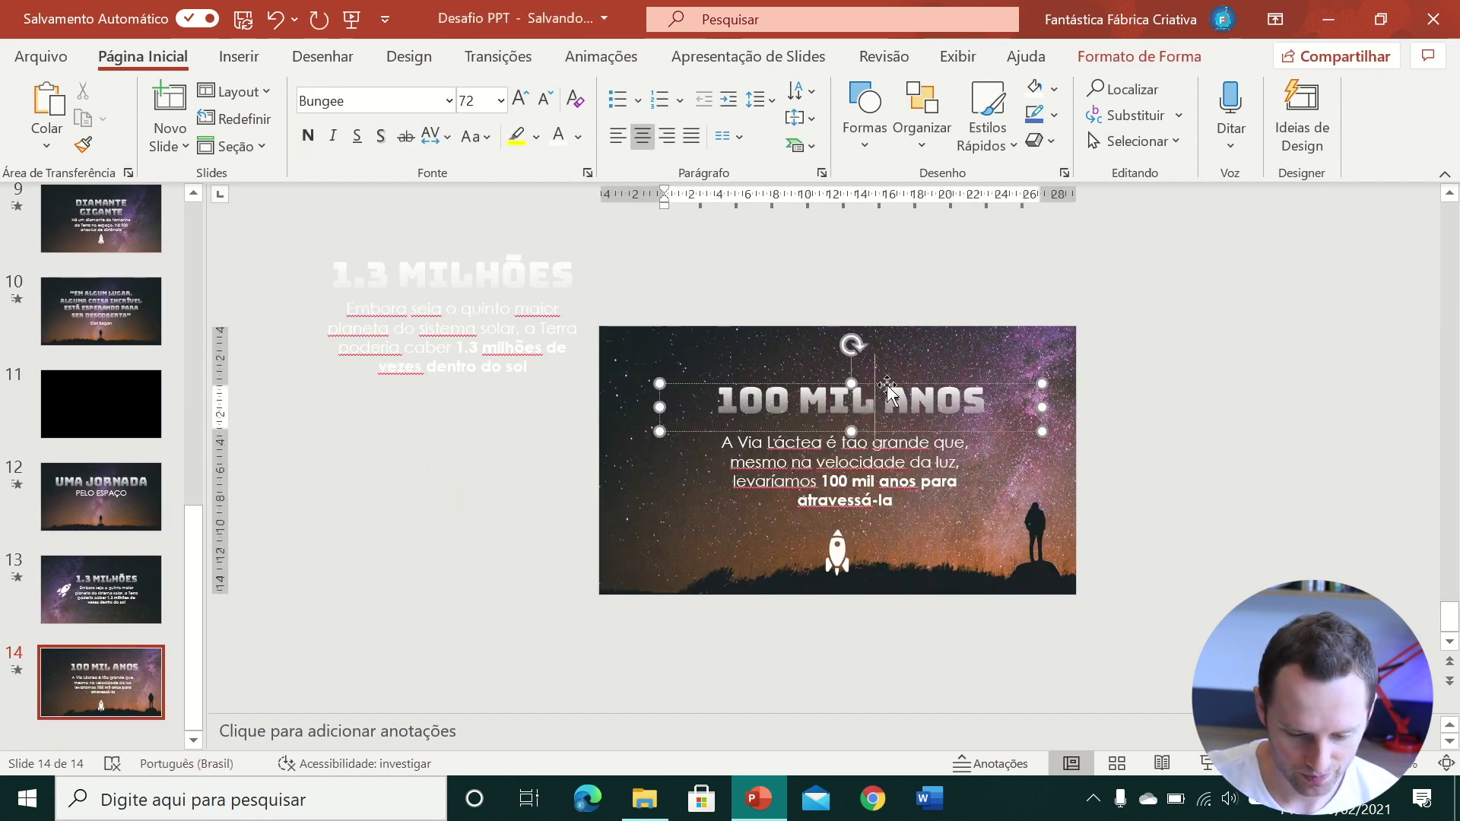
drag(886, 386, 881, 393)
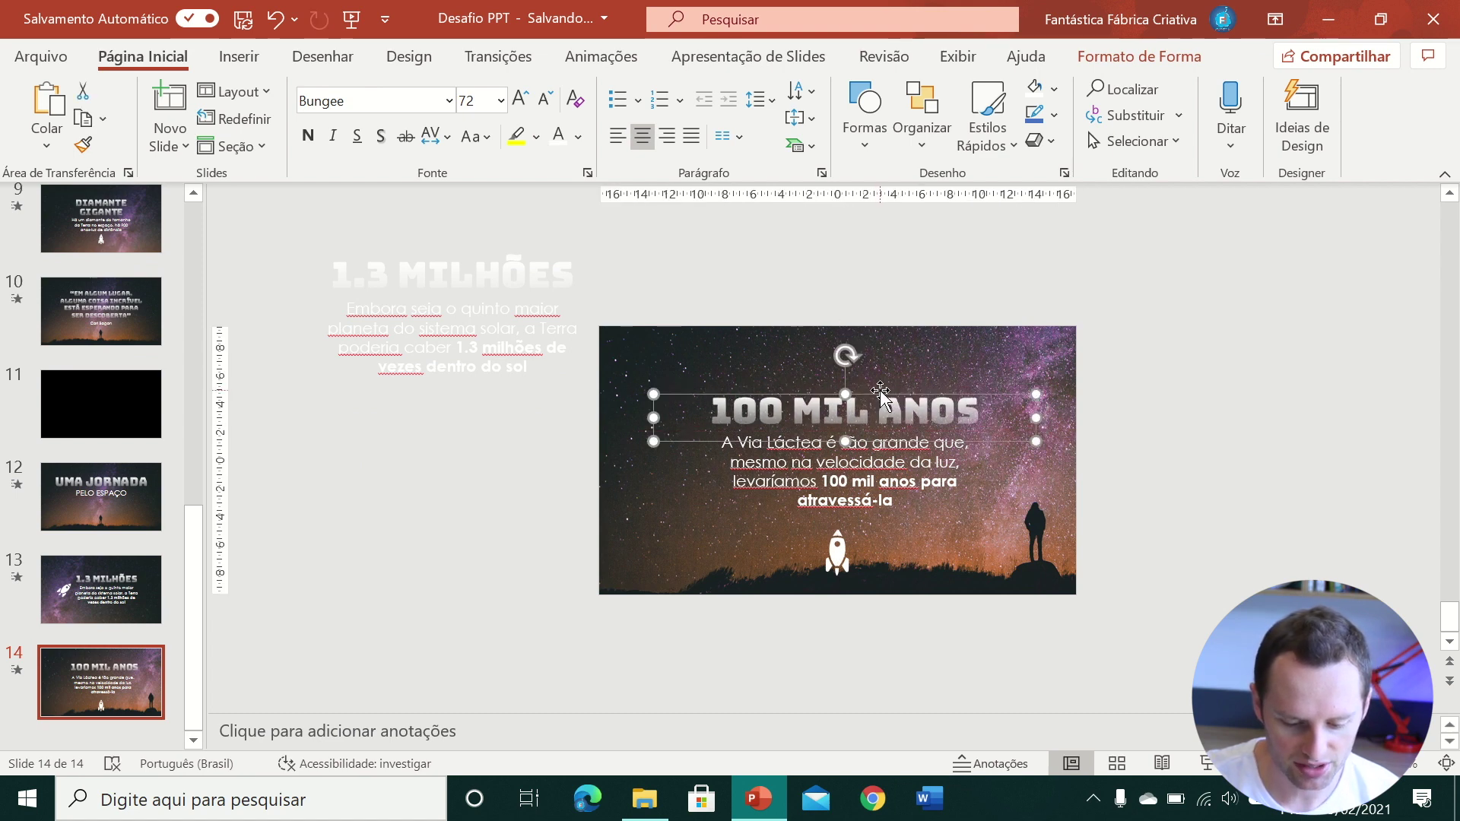
- Paste the 100 MIL ANOS title onto slide 13, parked above the slide off-canvas
click(95, 563)
key(ctrl+v)
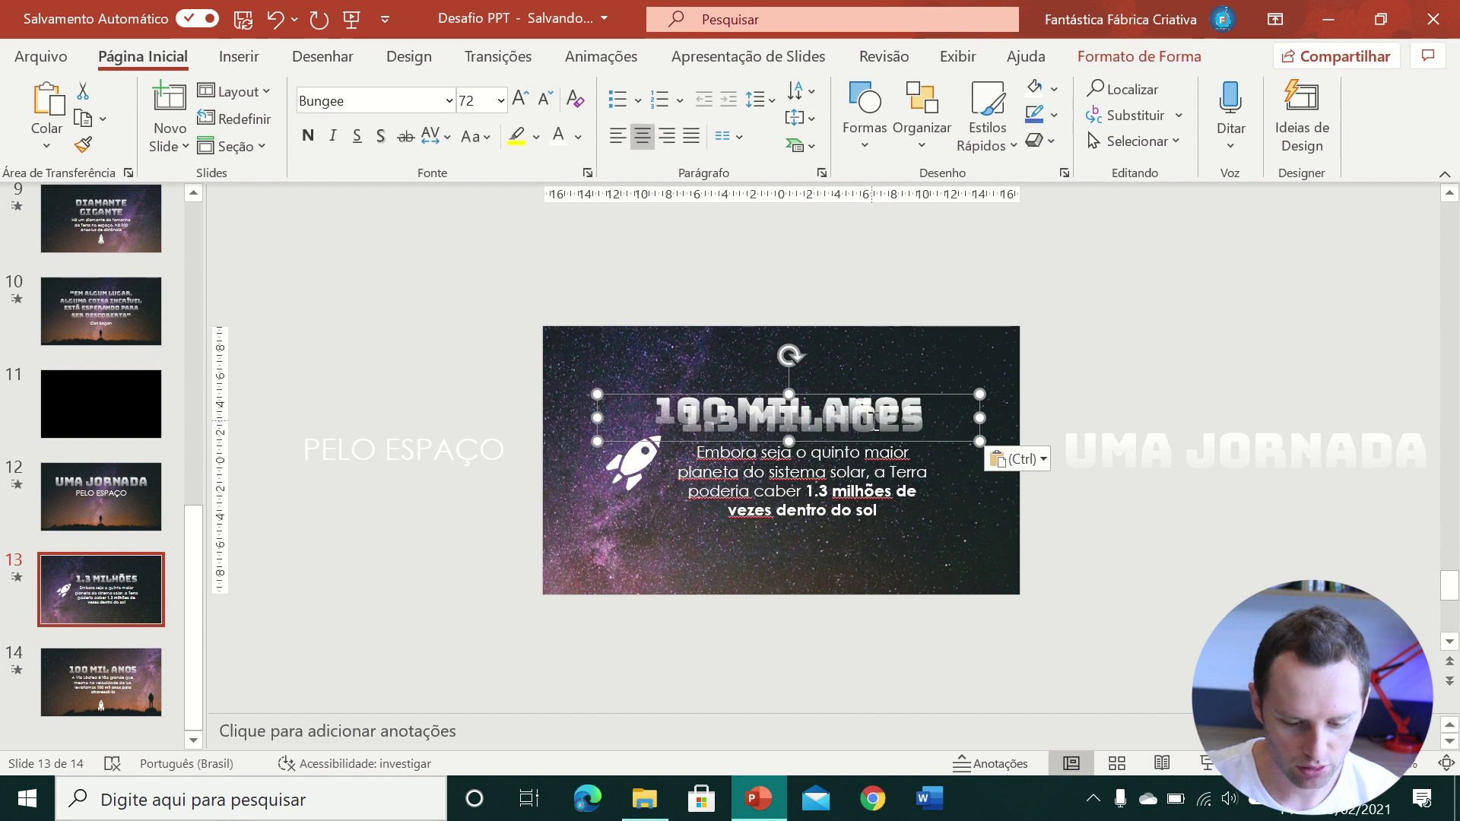
drag(874, 397, 876, 269)
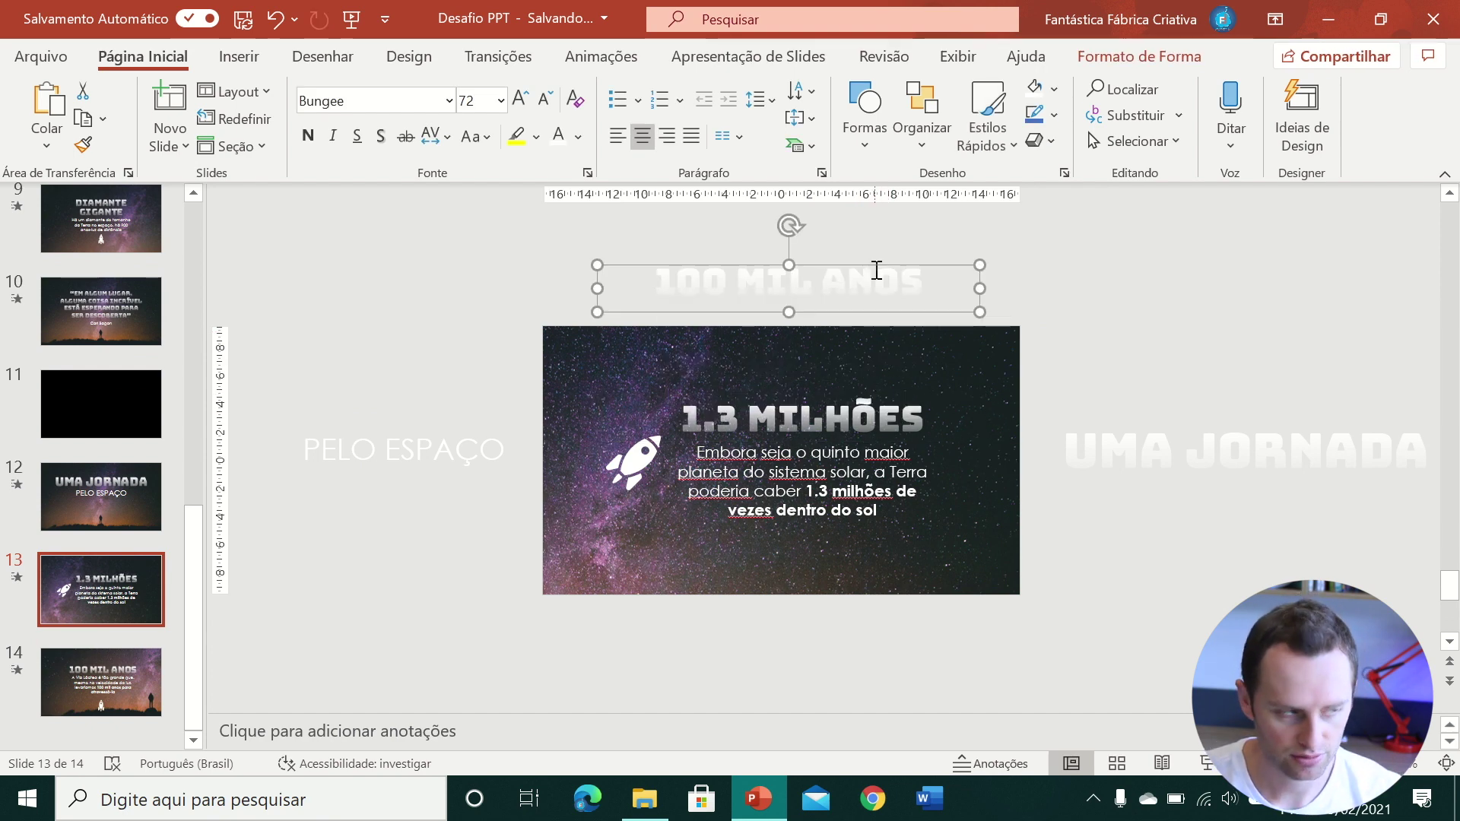
key(Page_Down)
click(799, 440)
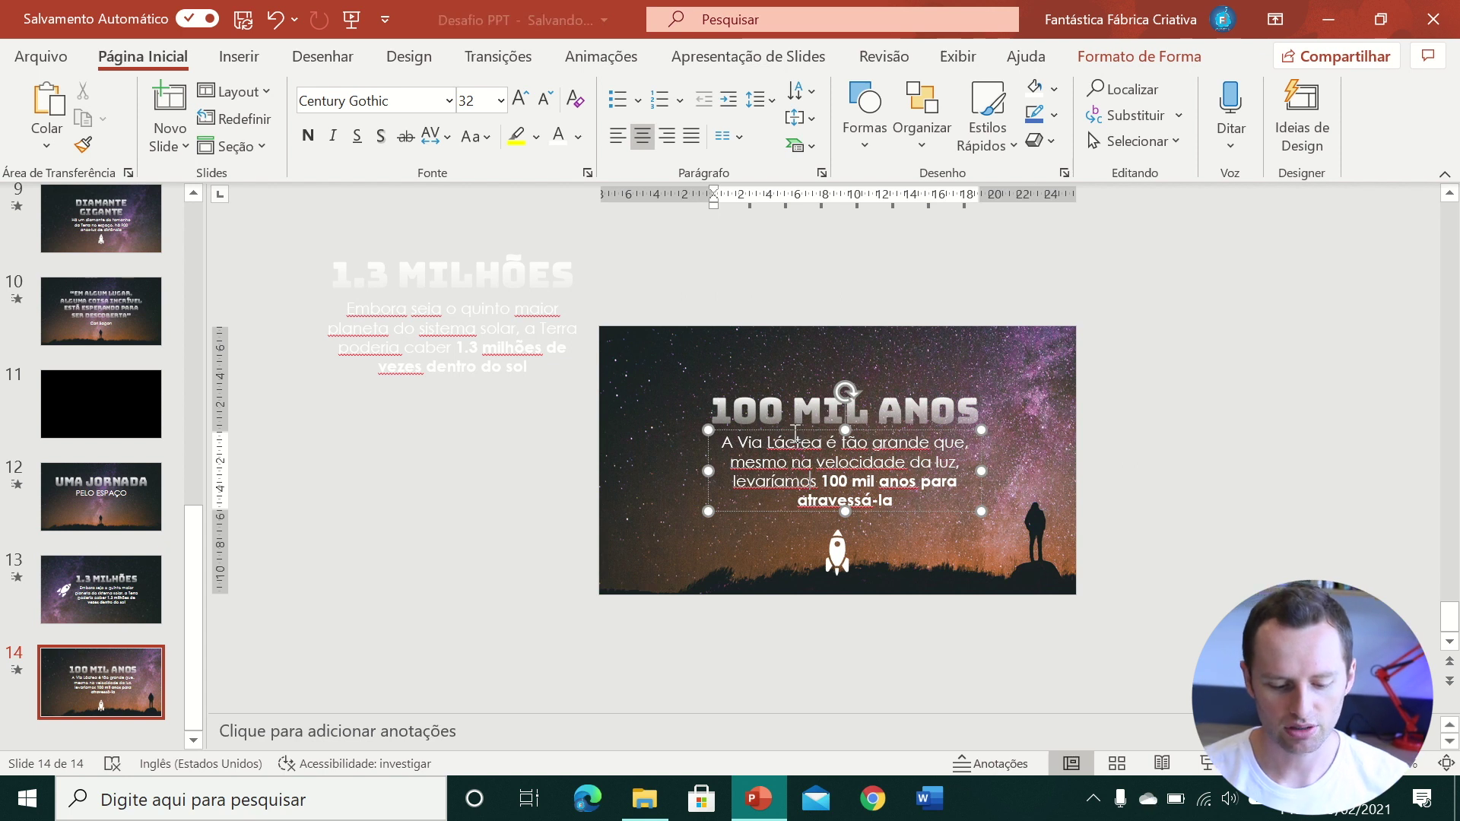
click(790, 432)
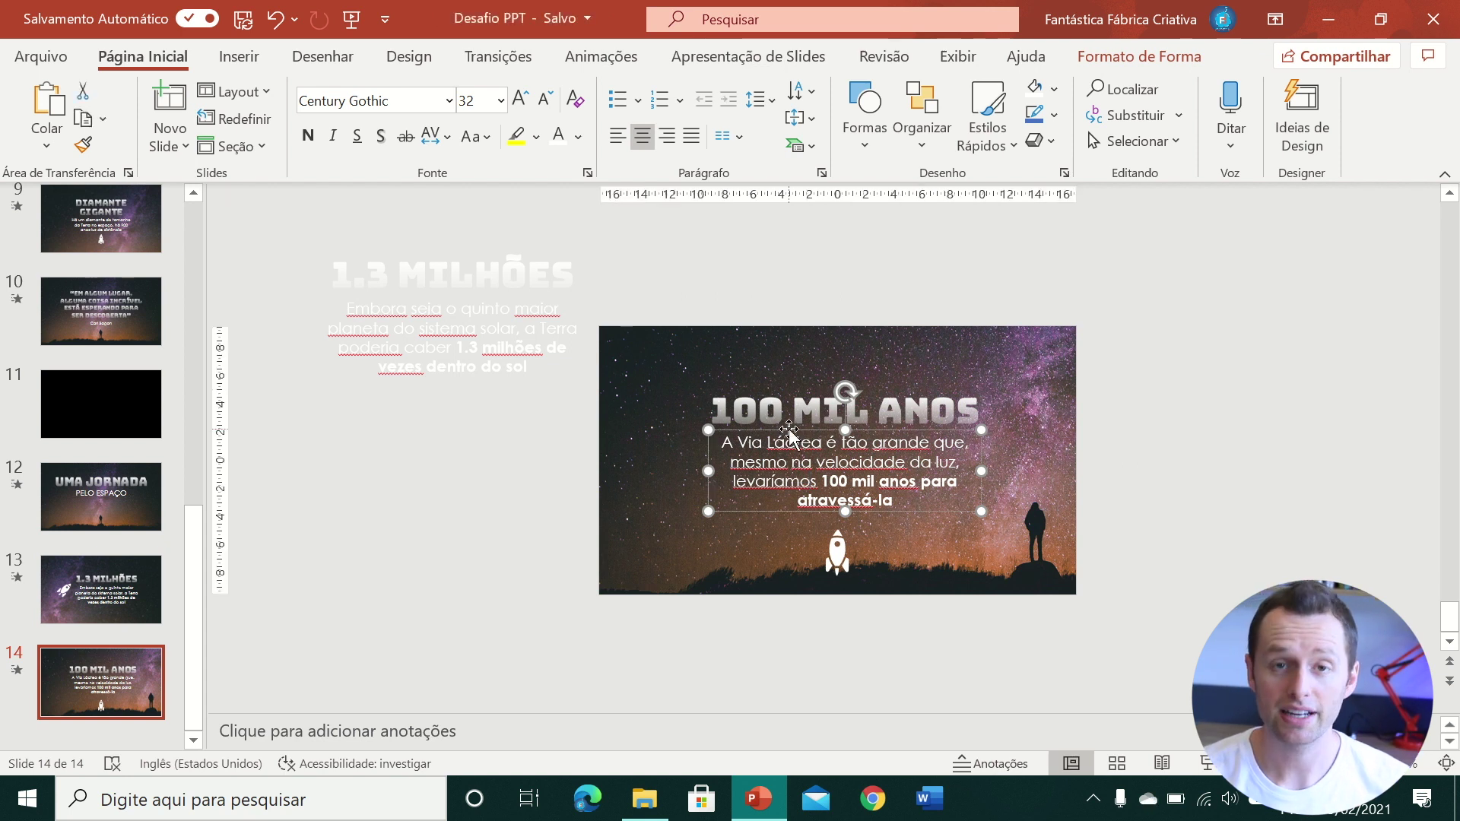
- Move slide 14's 1.3 MILHÕES title off the right edge and the Embora seja text lower left
click(441, 320)
click(352, 285)
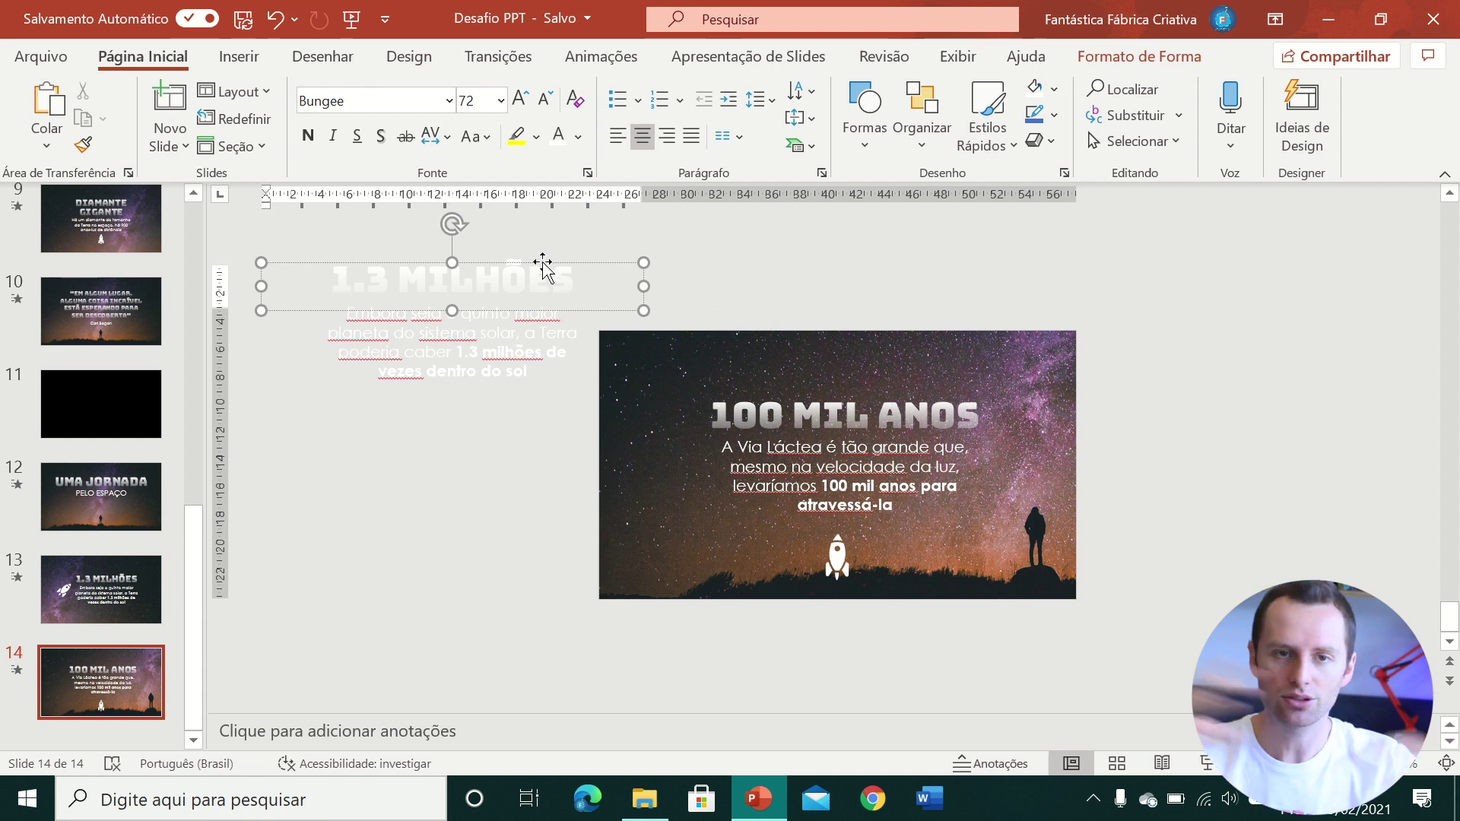
click(133, 591)
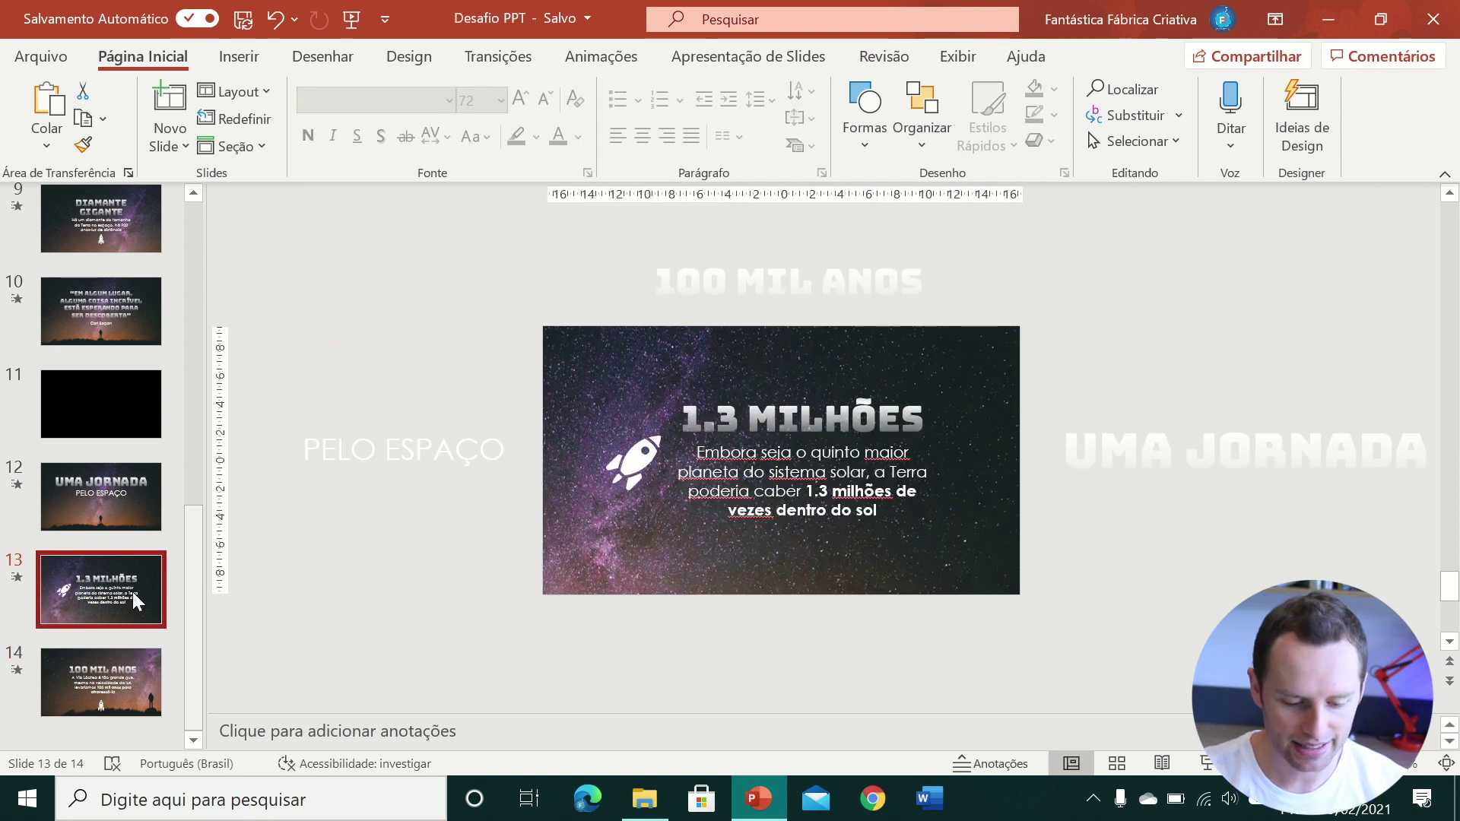
click(120, 655)
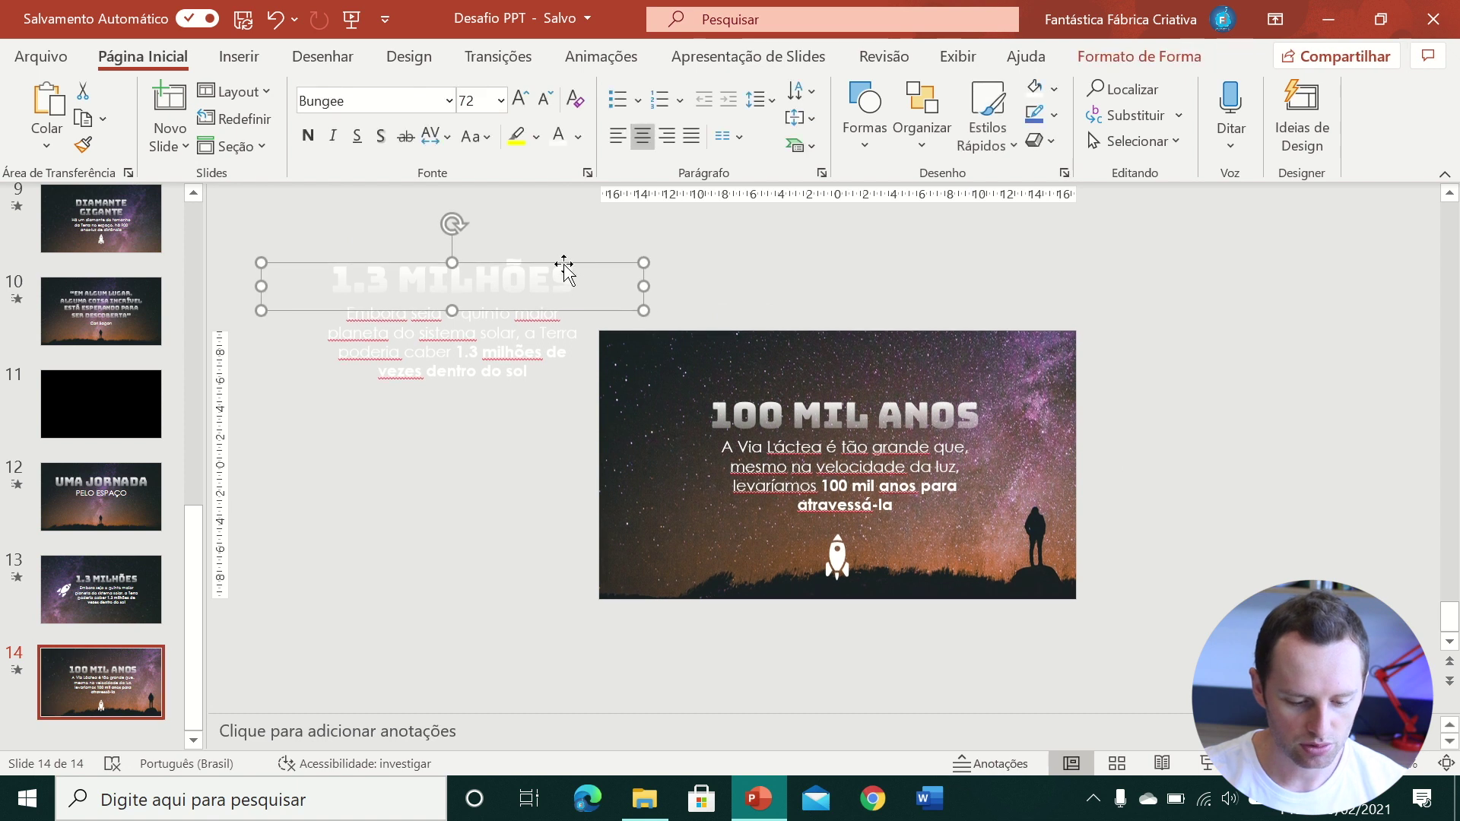
mouse_move(563, 267)
mouse_down()
mouse_move(1439, 425)
mouse_move(1412, 427)
mouse_up()
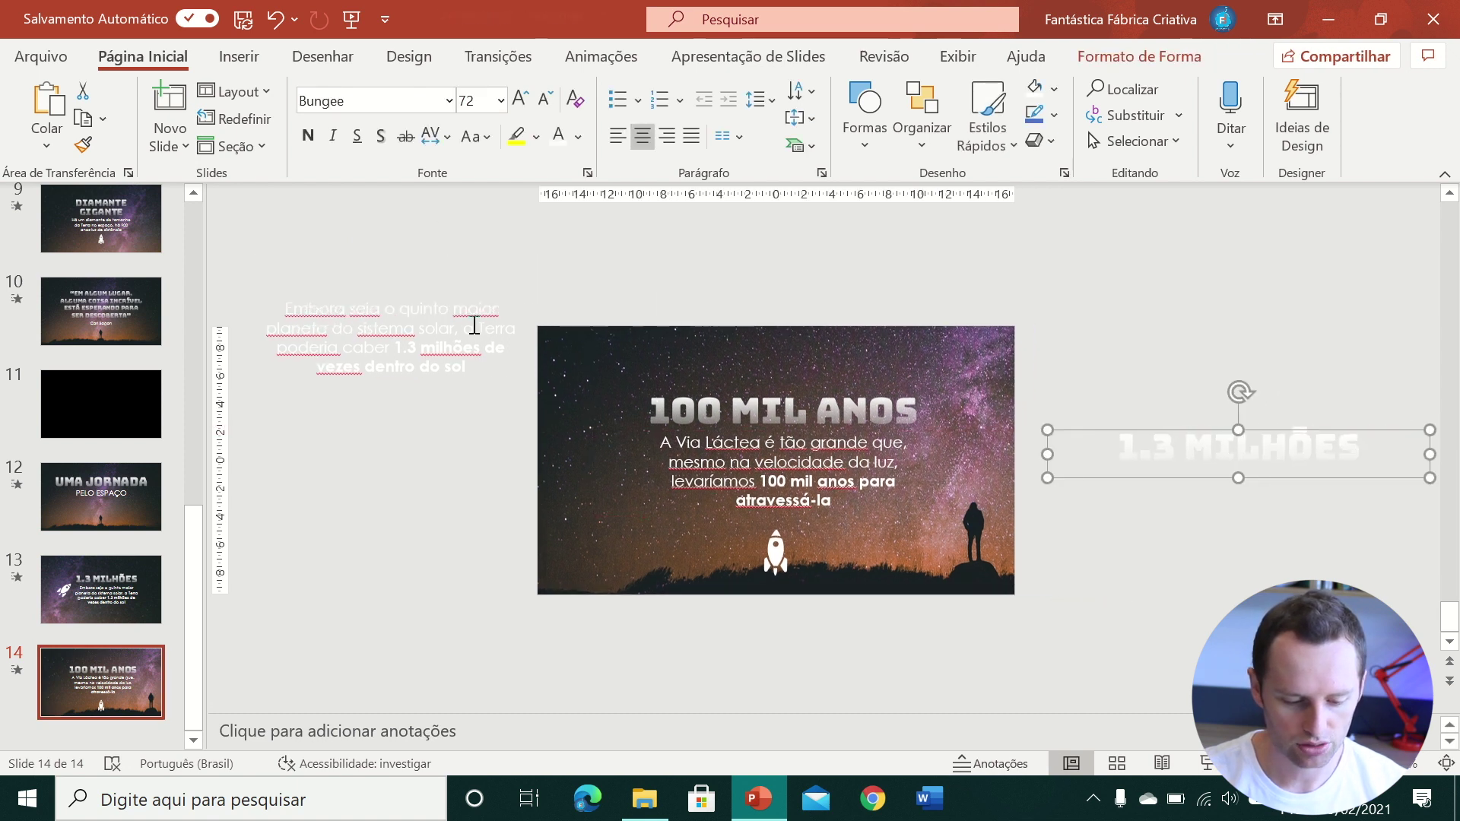
click(473, 326)
drag(479, 304, 473, 405)
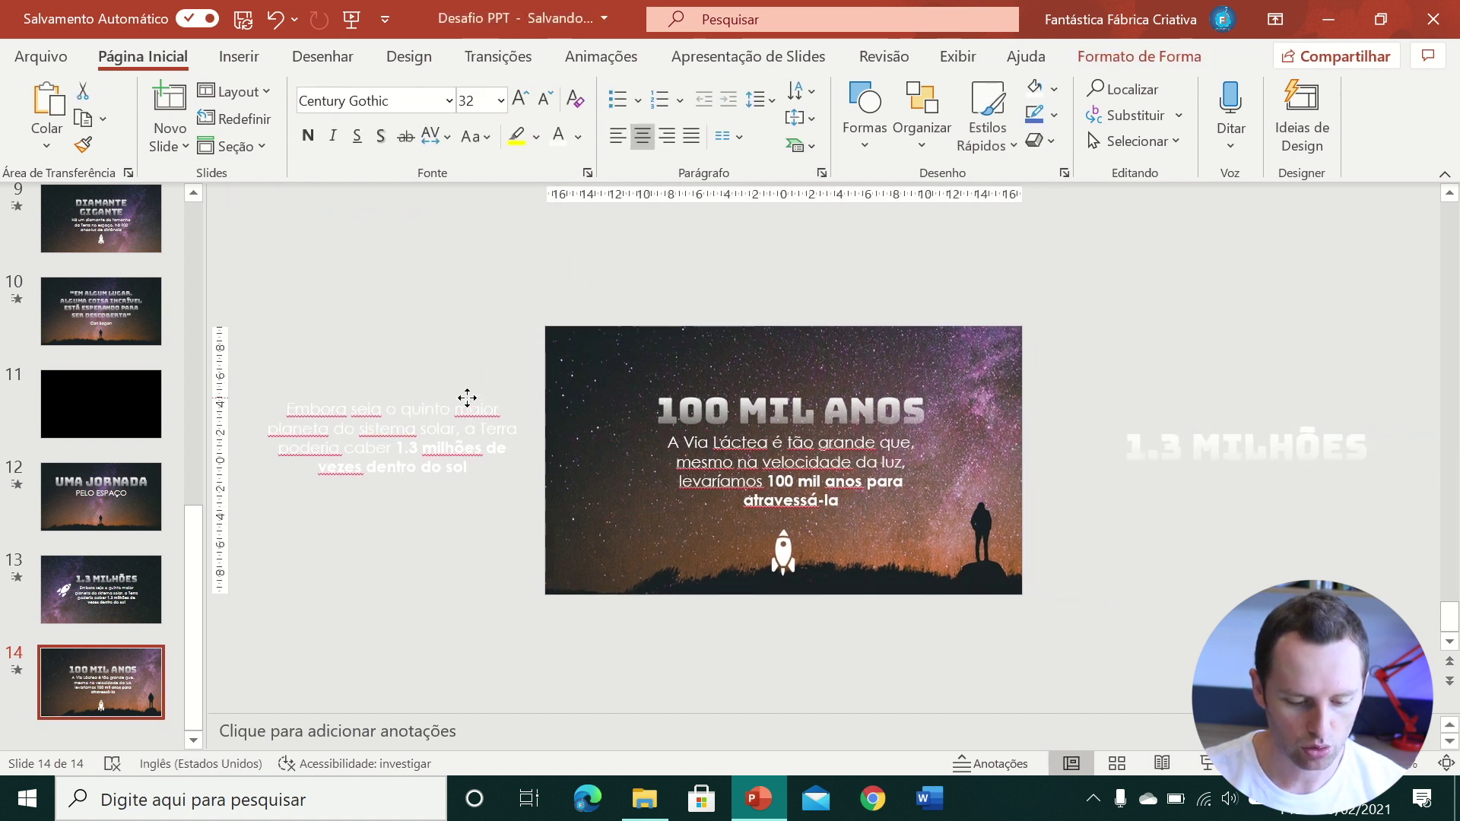
- Compare slides 13 and 14, then start the slideshow from the black slide 11
click(61, 599)
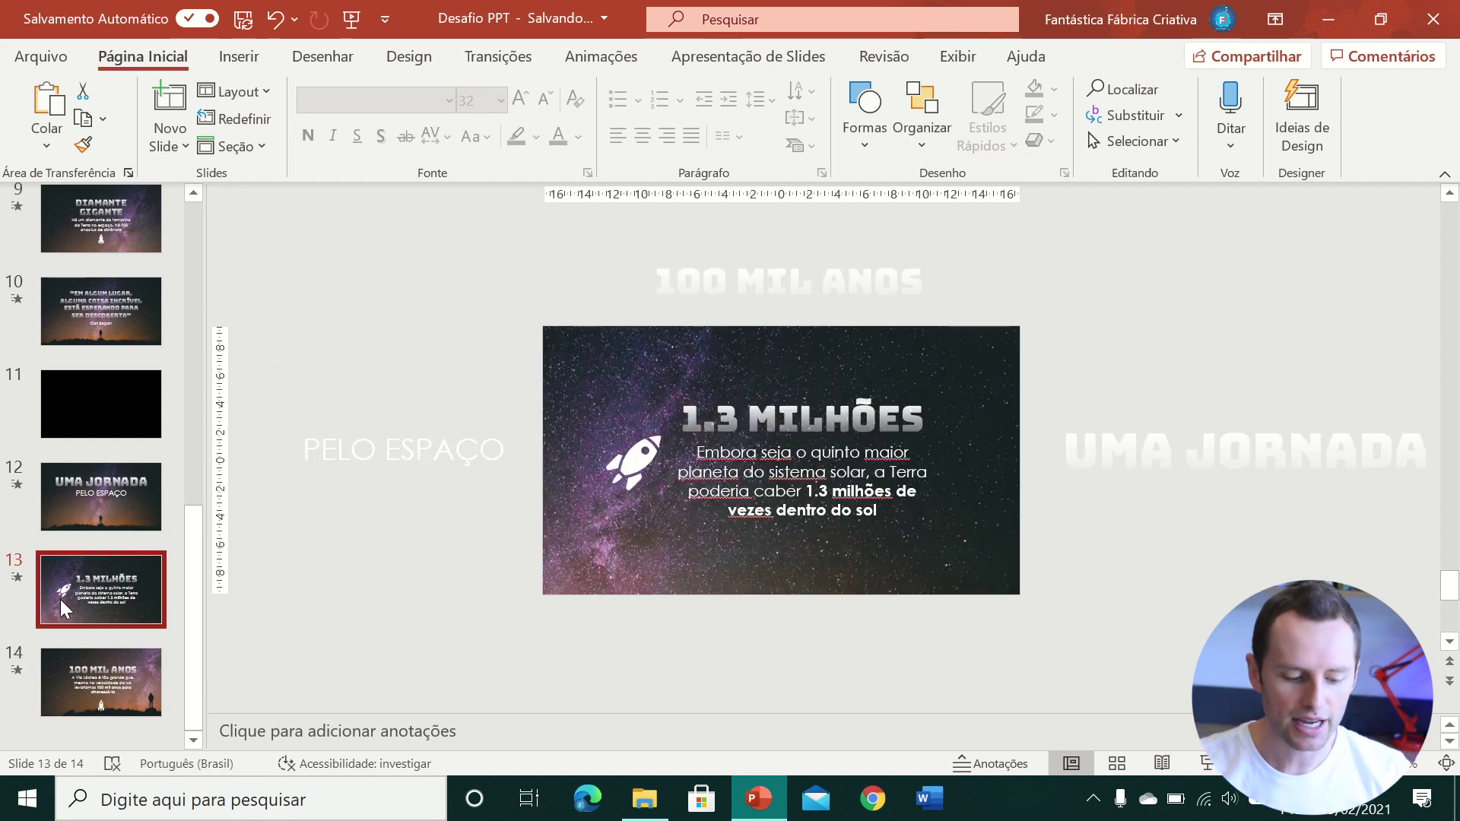
click(118, 685)
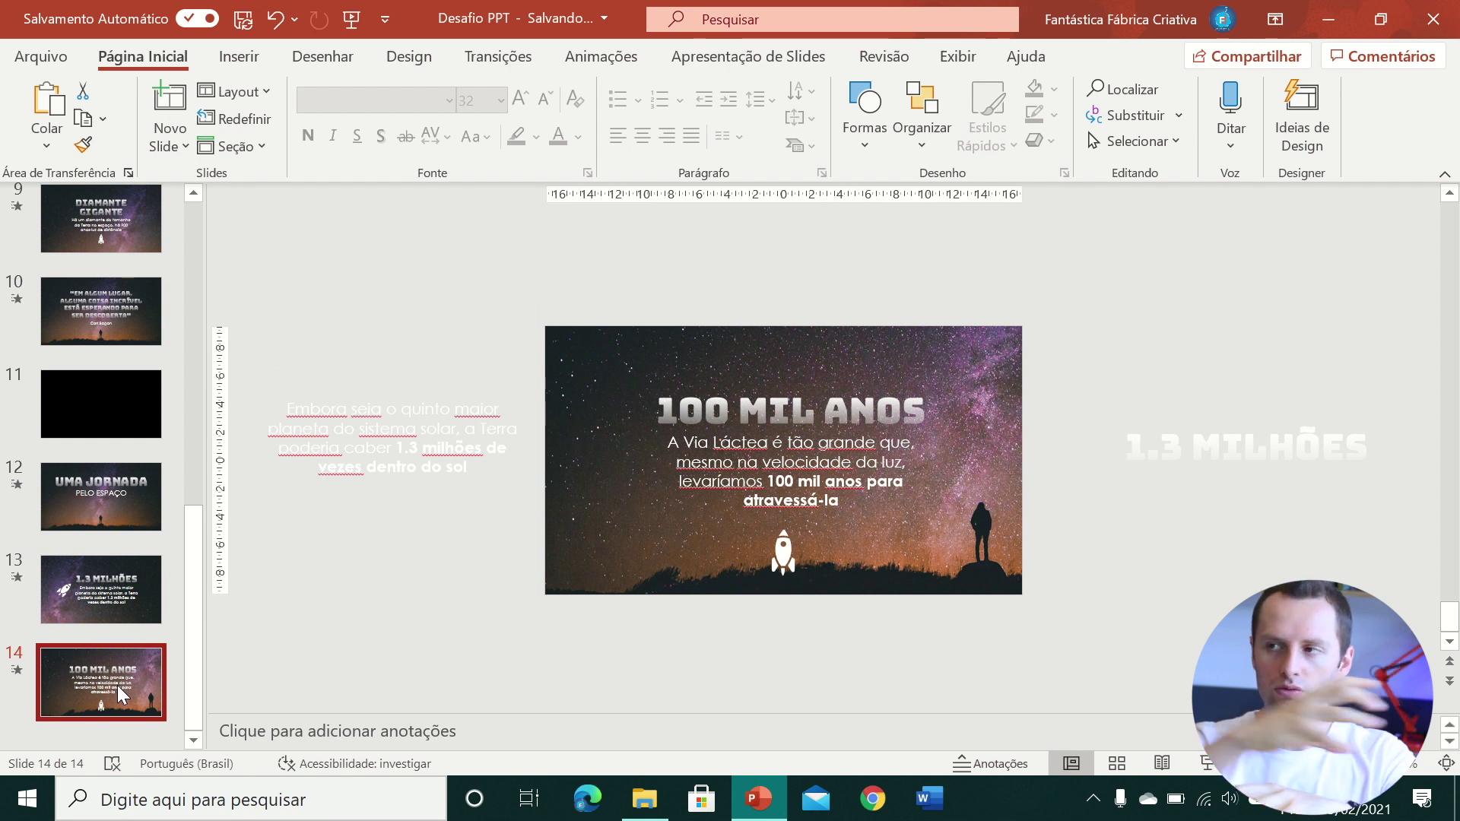
click(80, 418)
click(1195, 766)
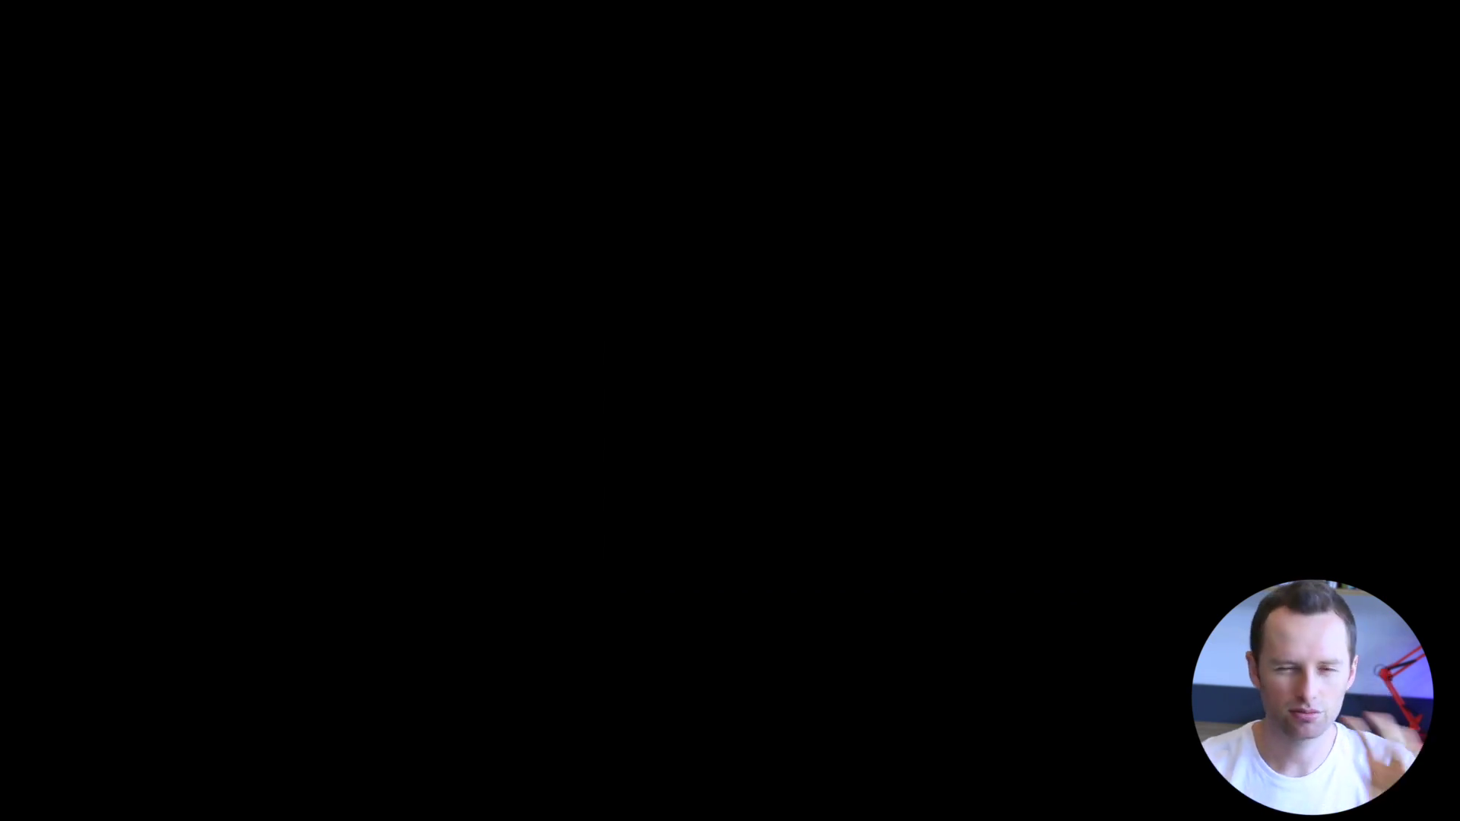
- Advance through UMA JORNADA, 1.3 MILHÕES and 100 MIL ANOS, then exit the slideshow
key(Right)
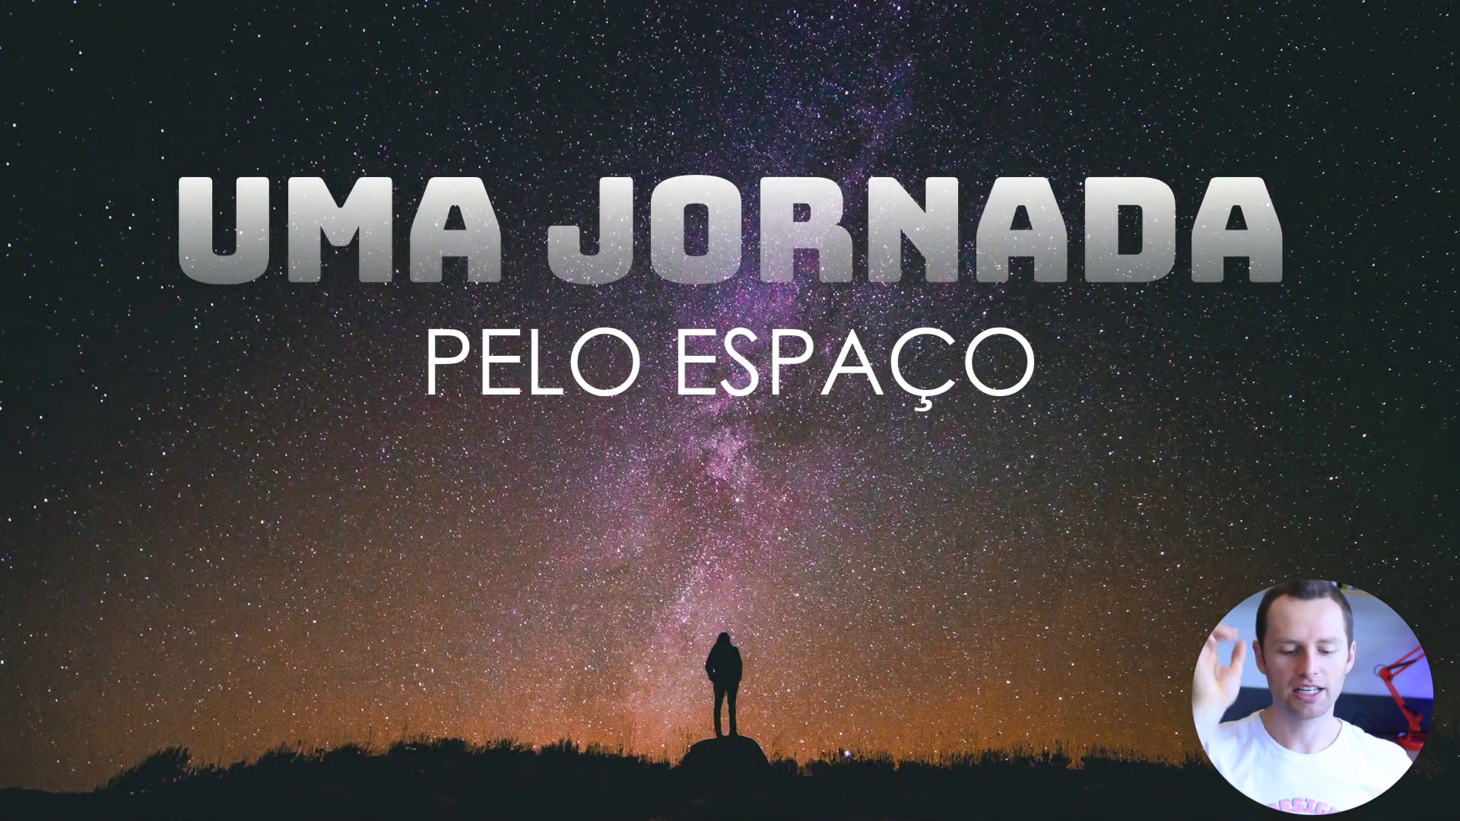
key(Right)
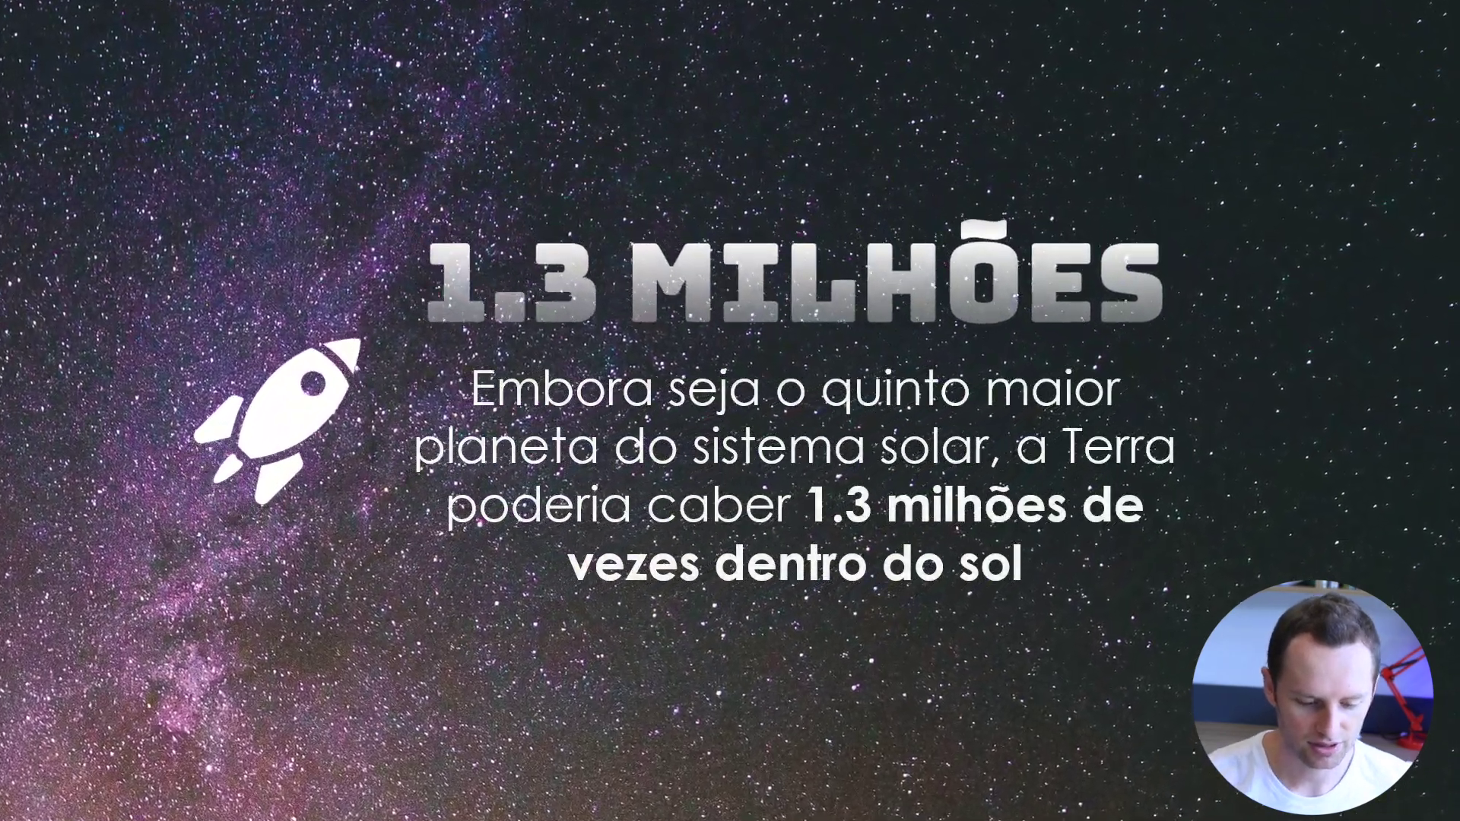
key(Right)
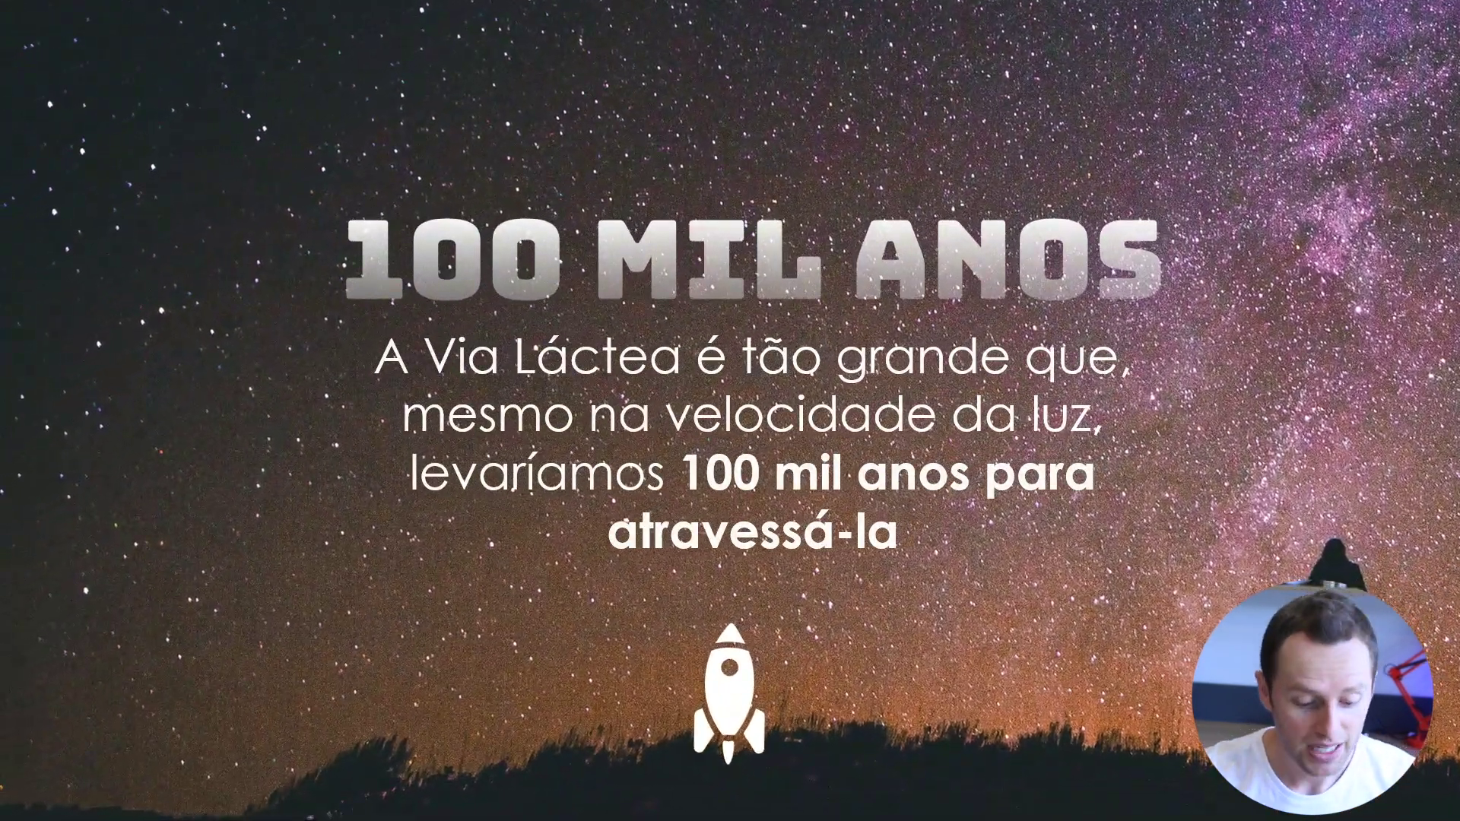
key(Escape)
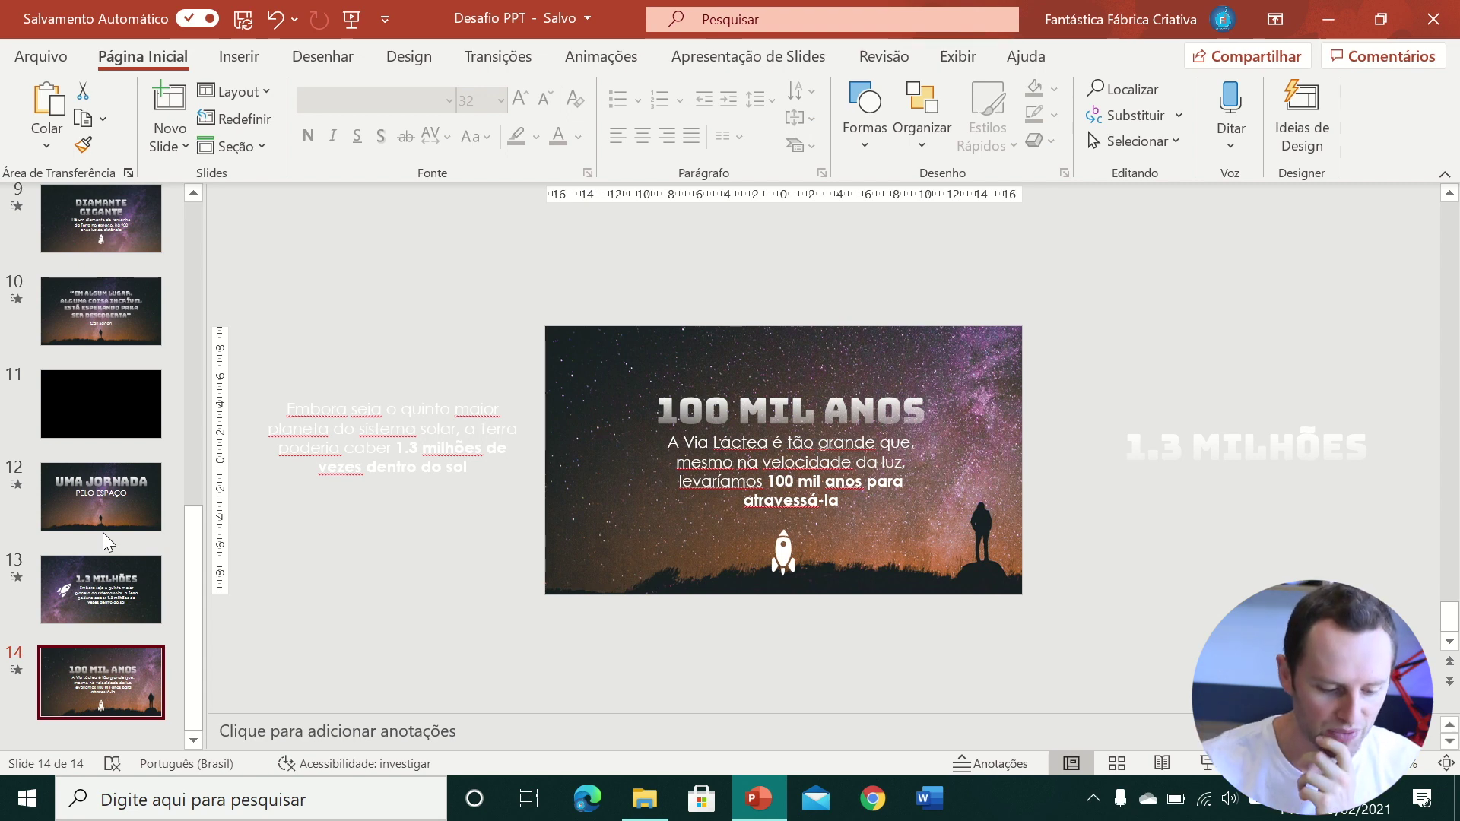
- Delete the black slide 11 and the leftover old slides after it, leaving 10 slides
click(88, 433)
key(Delete)
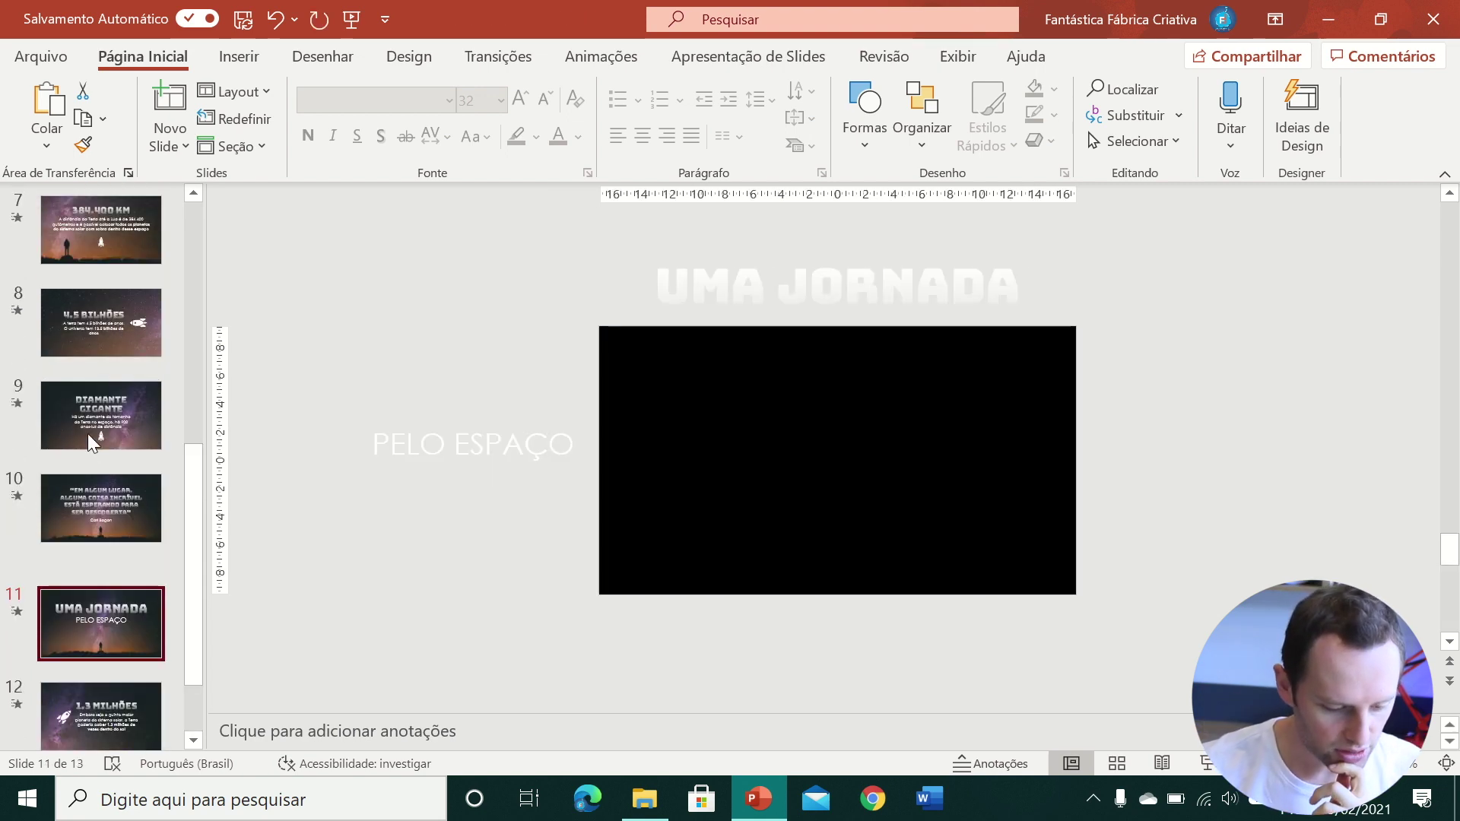
key(Delete)
key(Delete)
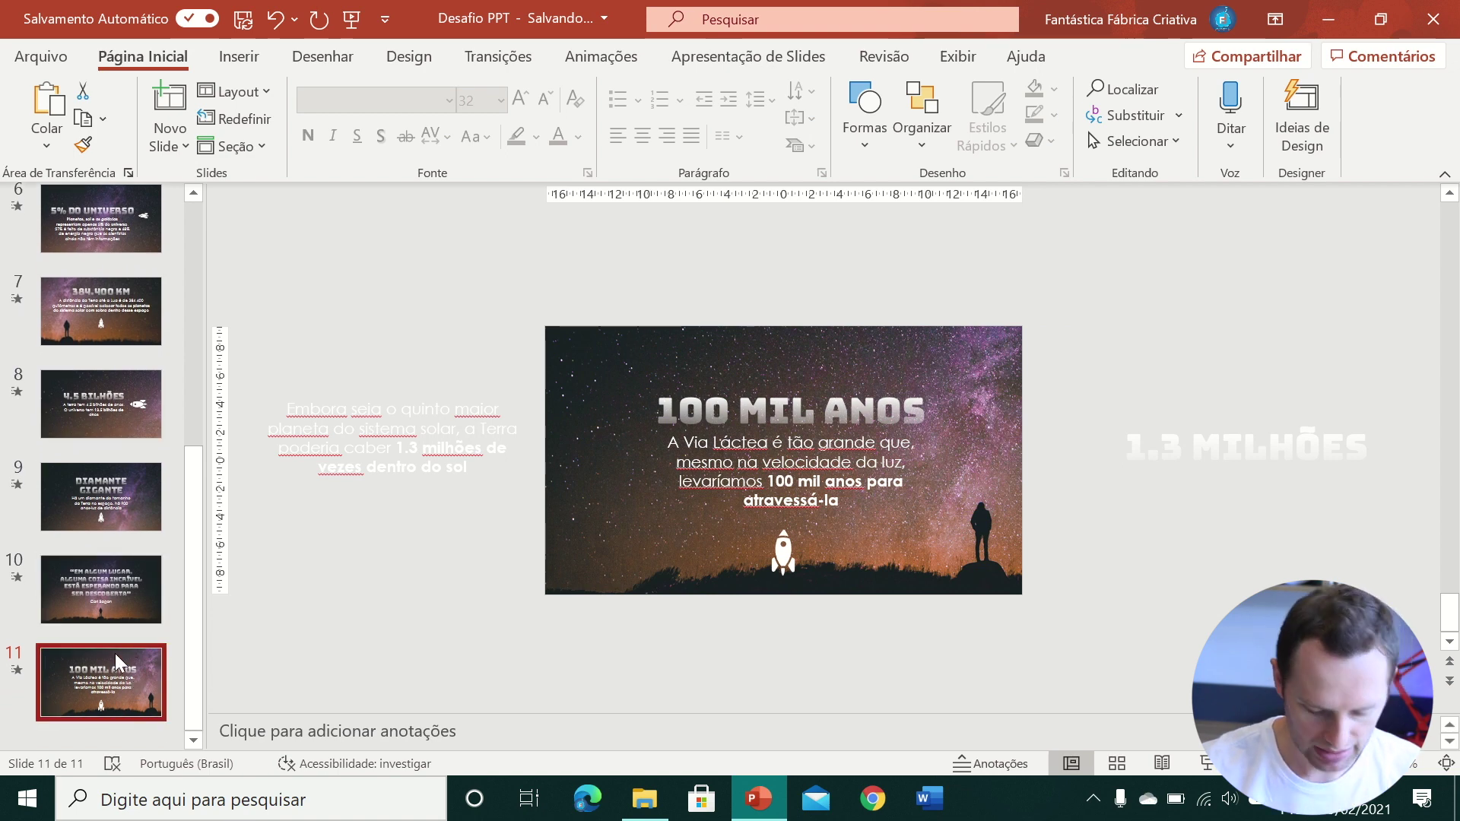
key(Delete)
- Preview the Morph transitions into slides 2, 3 and 4, ending on slide 5, 2 TRILHÕES
scroll(76, 570, up, 5)
click(85, 346)
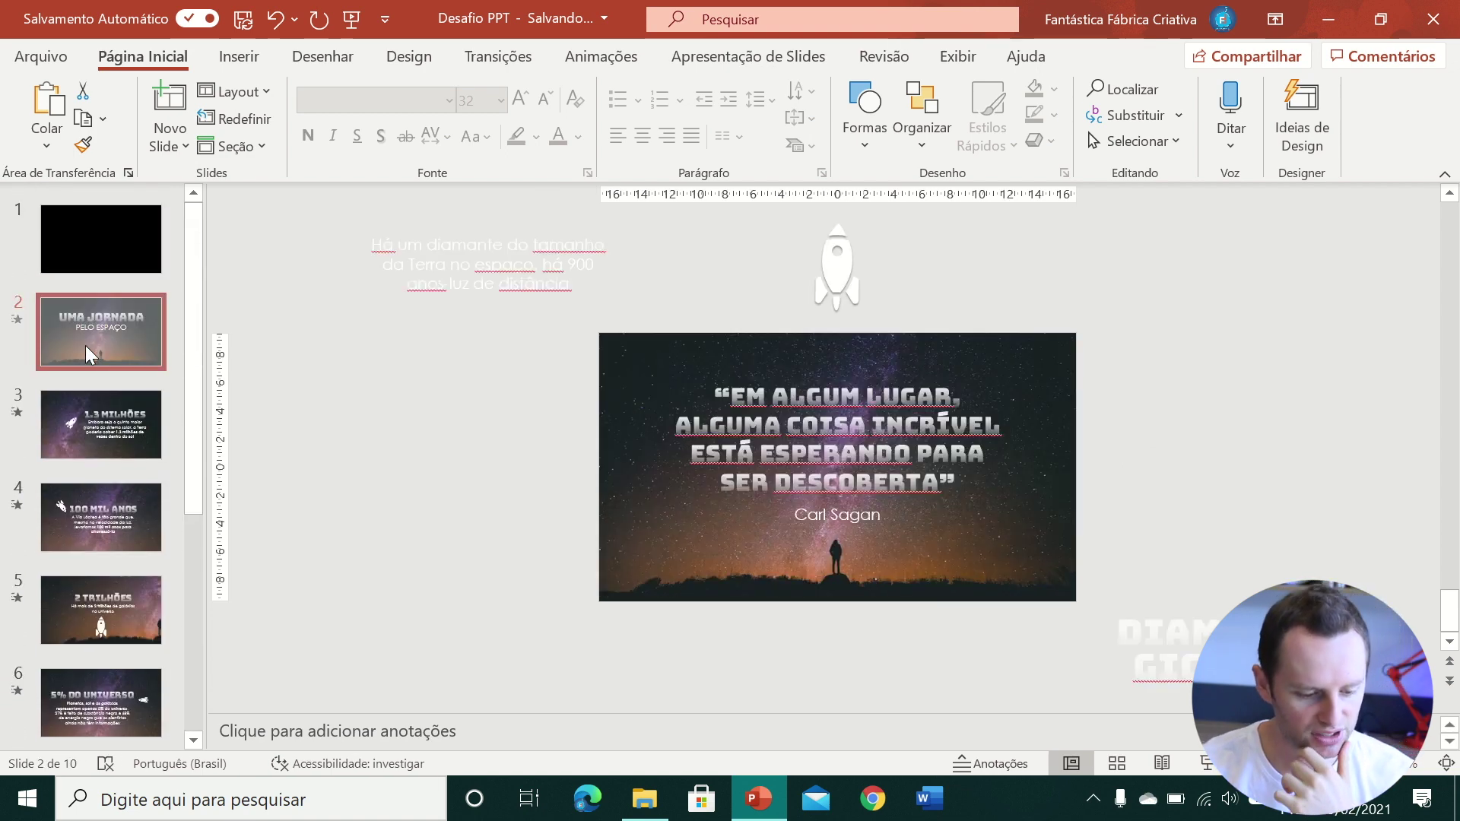
click(75, 430)
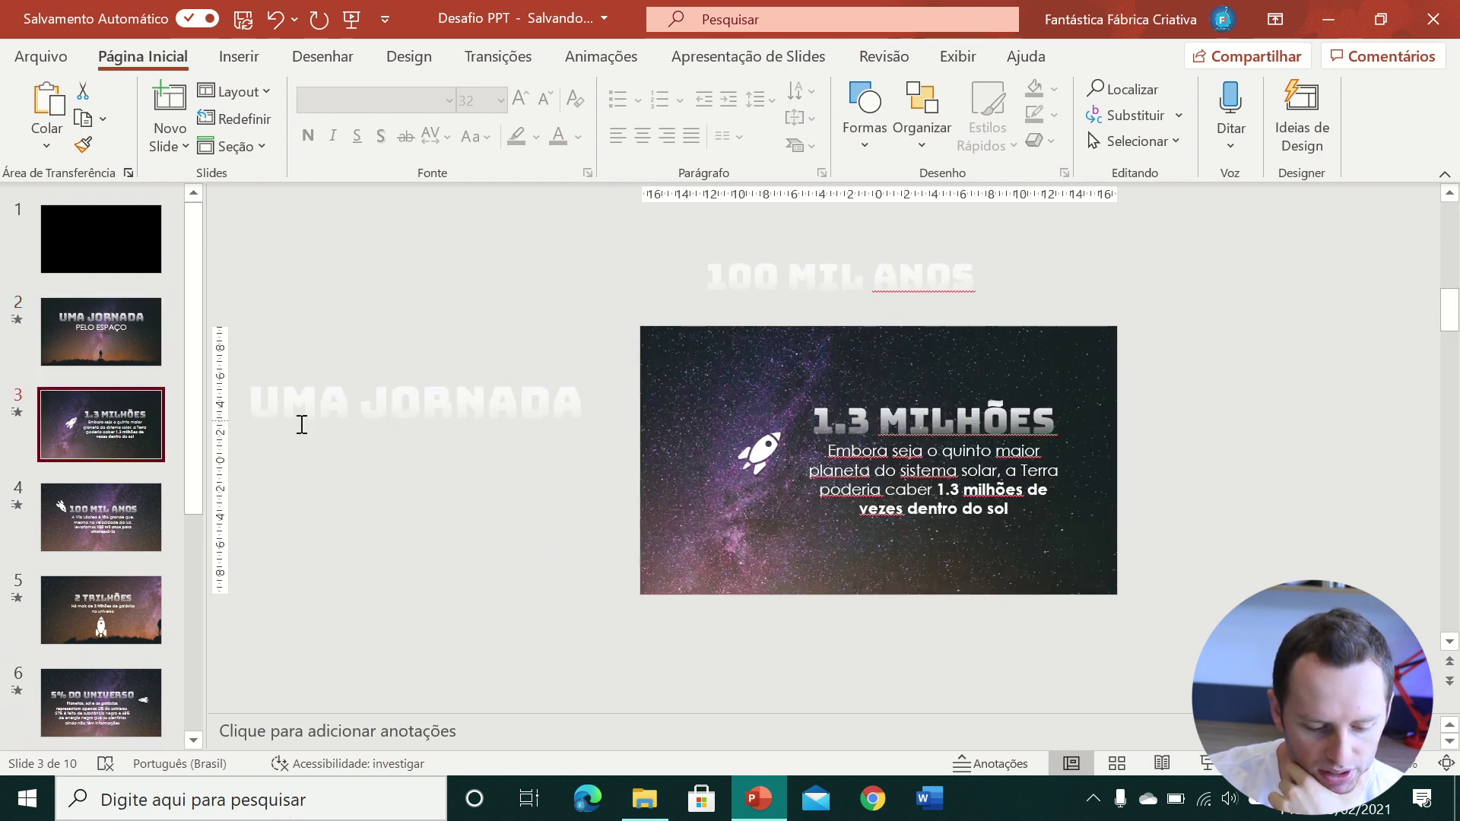
click(304, 410)
click(817, 280)
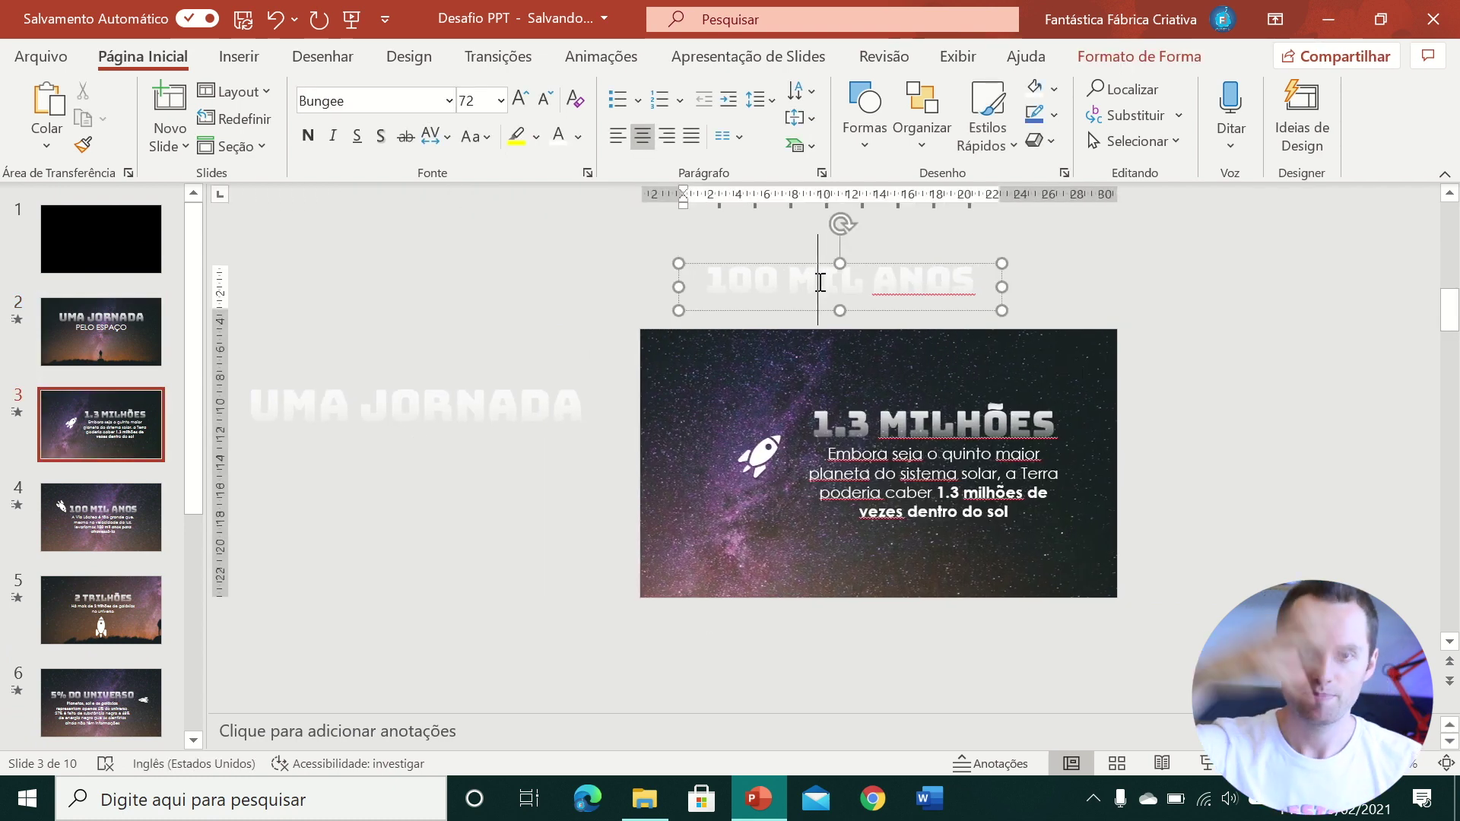
key(Page_Down)
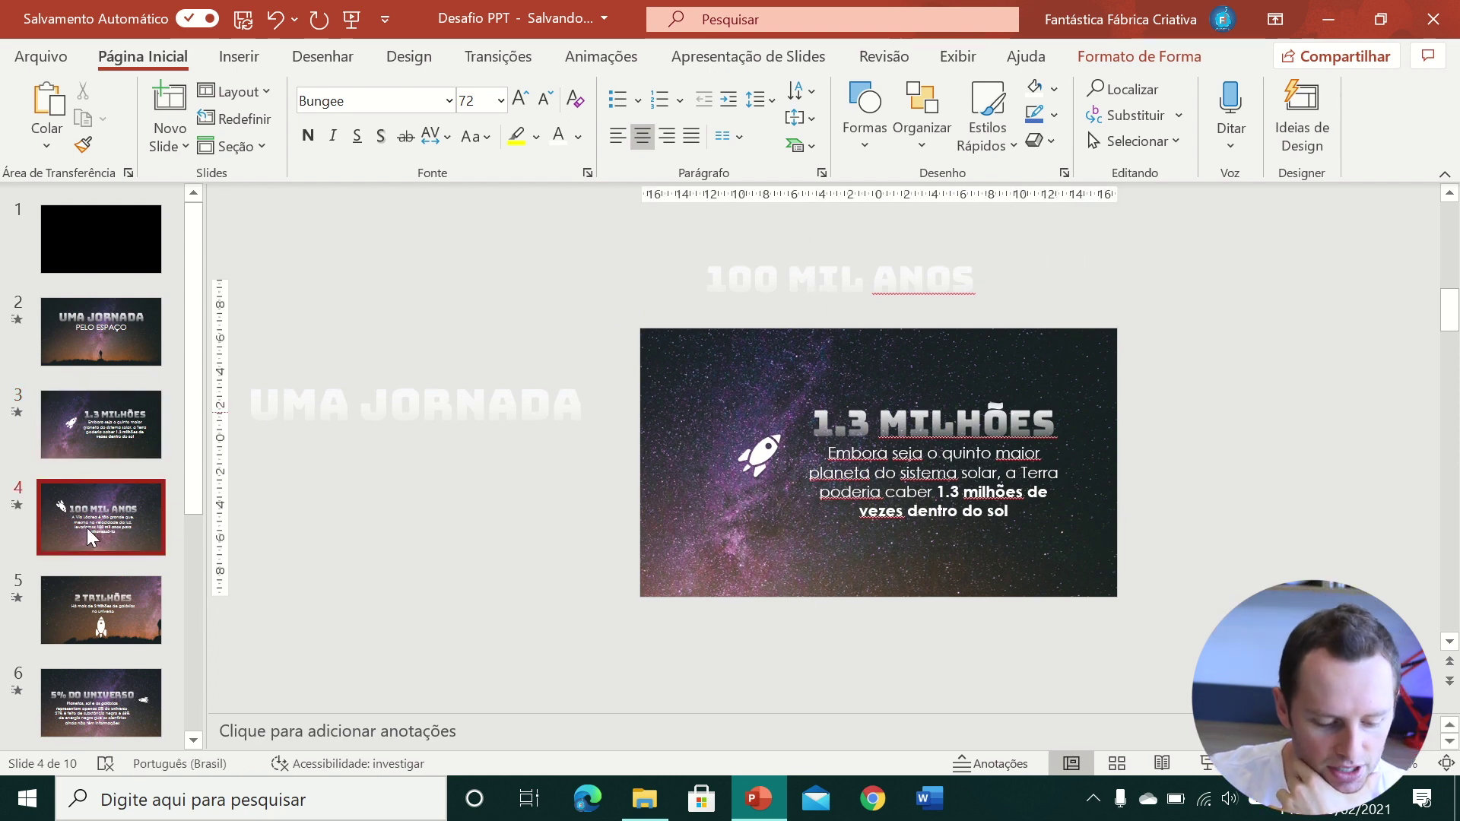
click(147, 611)
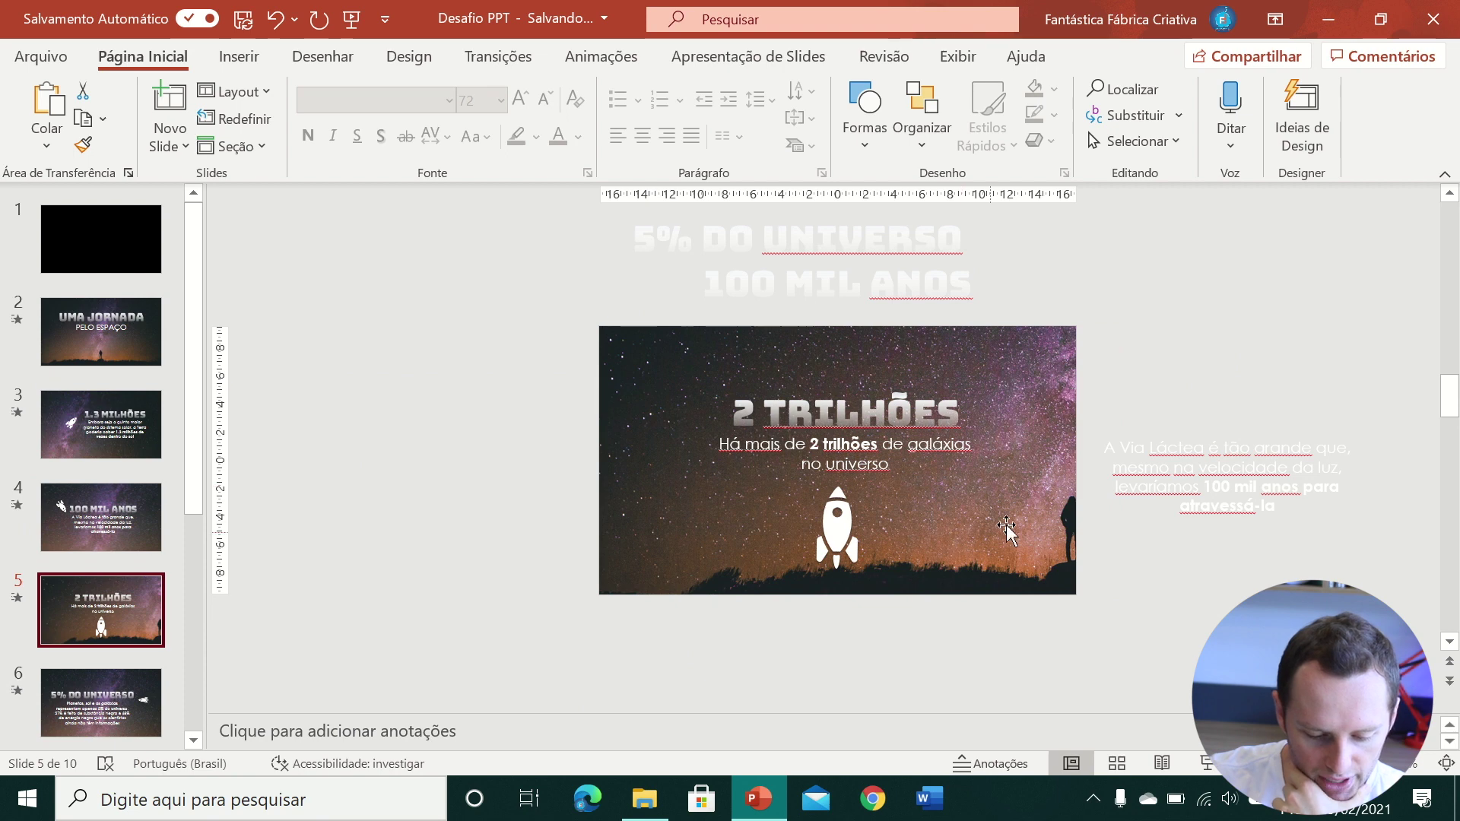
- Crop slide 5's starry background photo so the standing figure shows
click(1004, 528)
click(1261, 102)
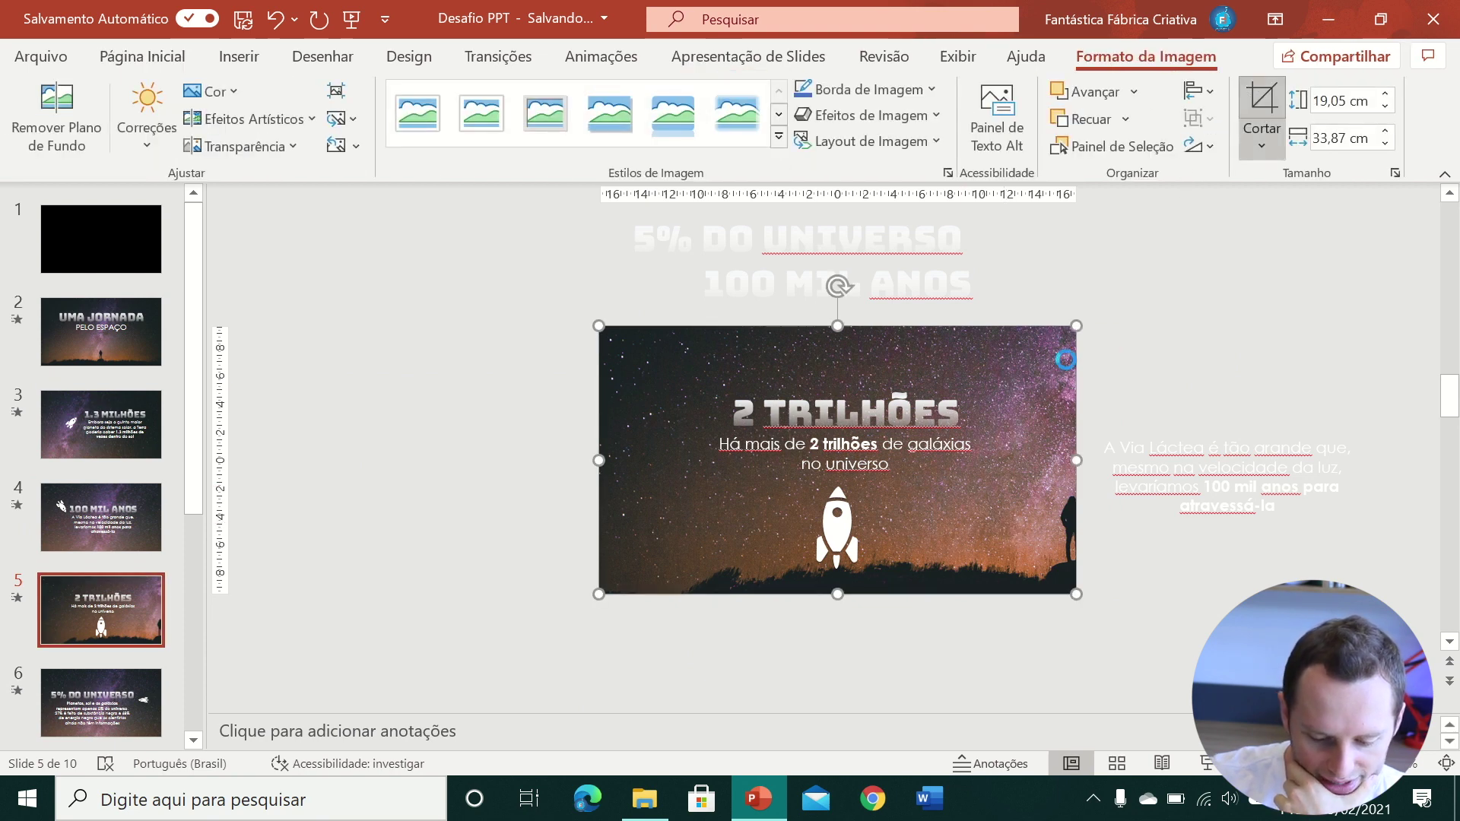
mouse_move(896, 510)
mouse_down()
mouse_move(964, 418)
mouse_move(998, 419)
mouse_up()
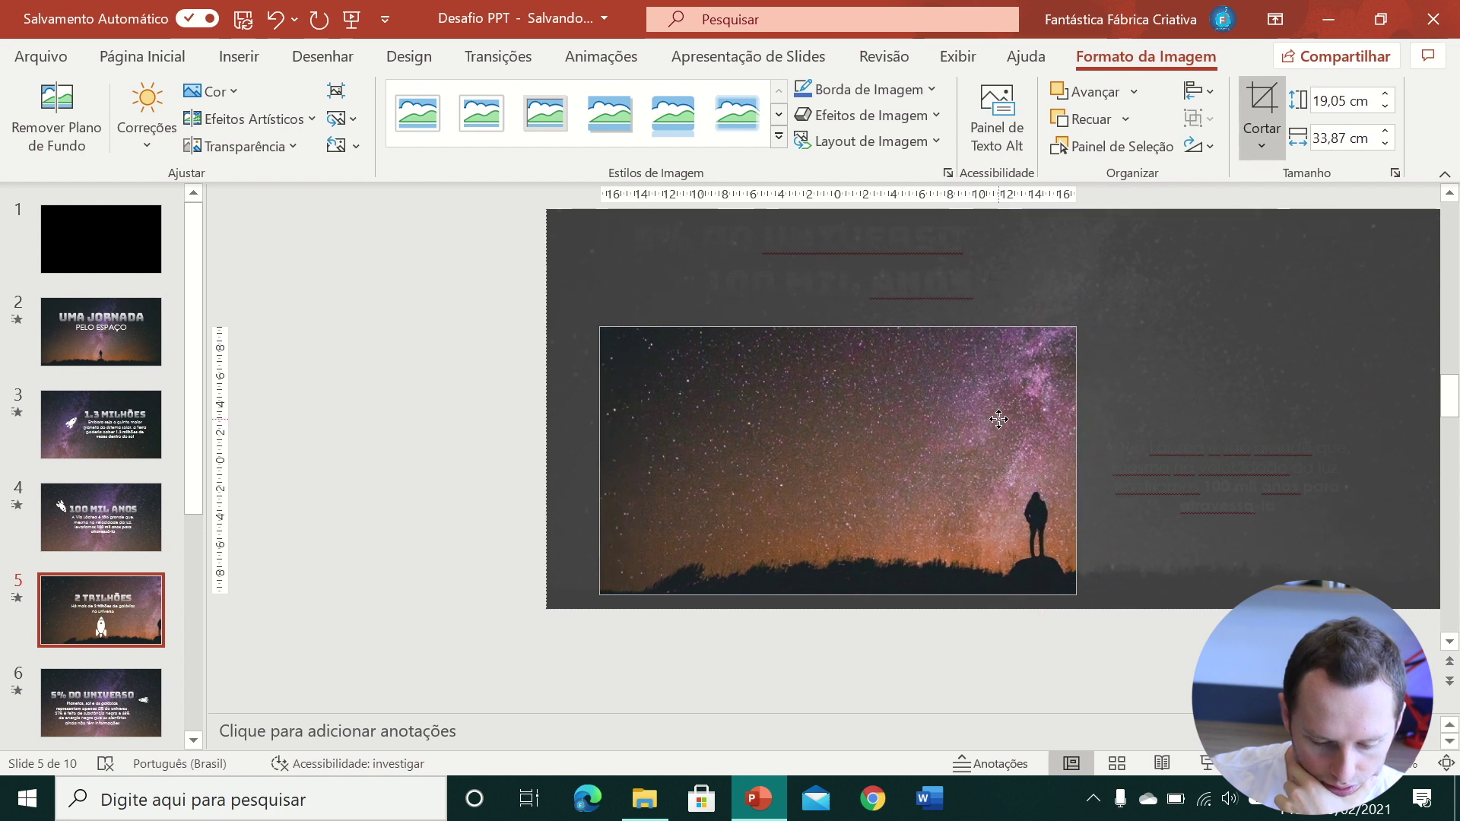
click(410, 423)
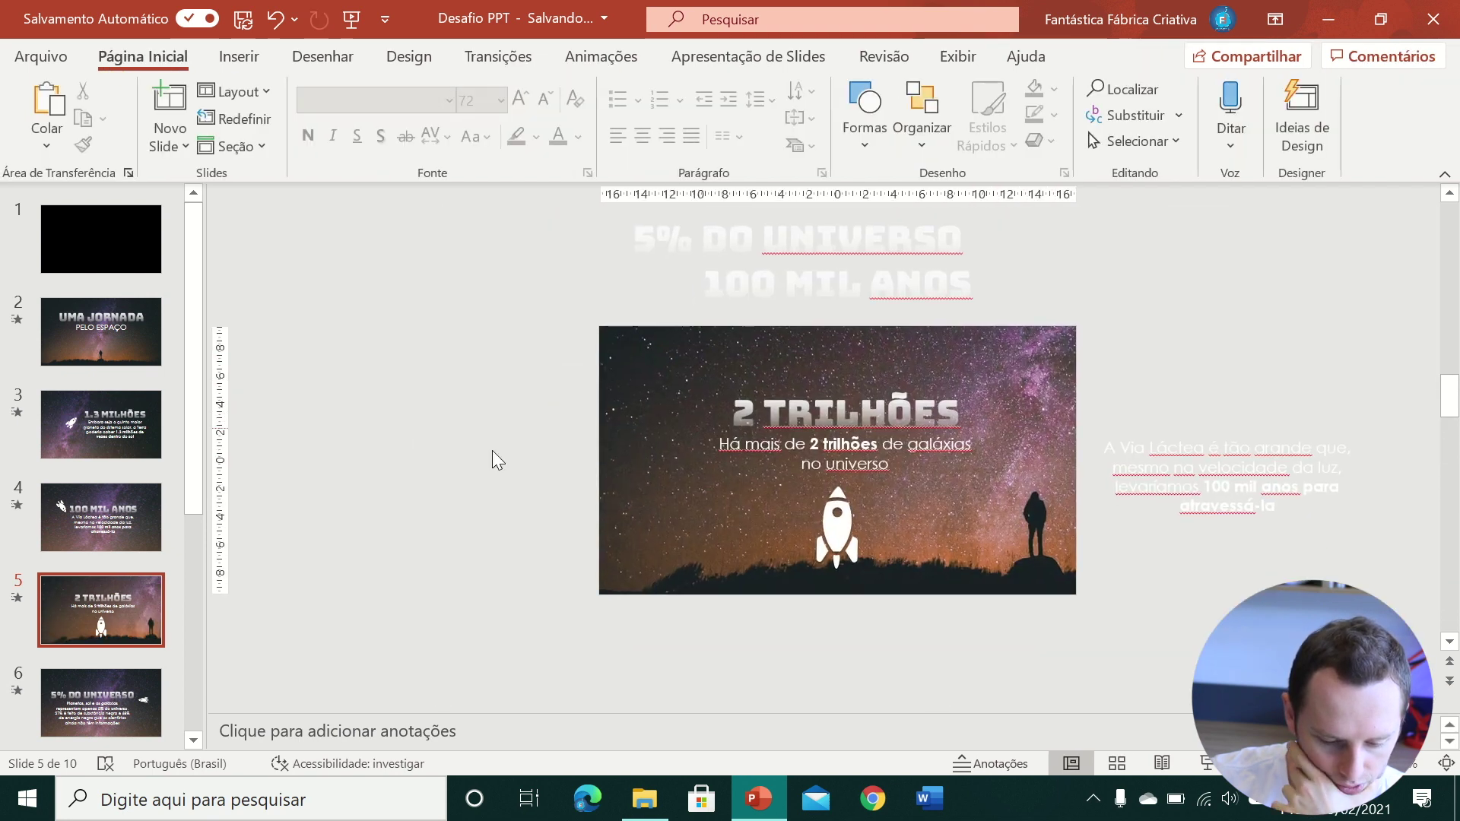
- Review slides 6 to 10, from 5% DO UNIVERSO to the Carl Sagan quote
click(98, 681)
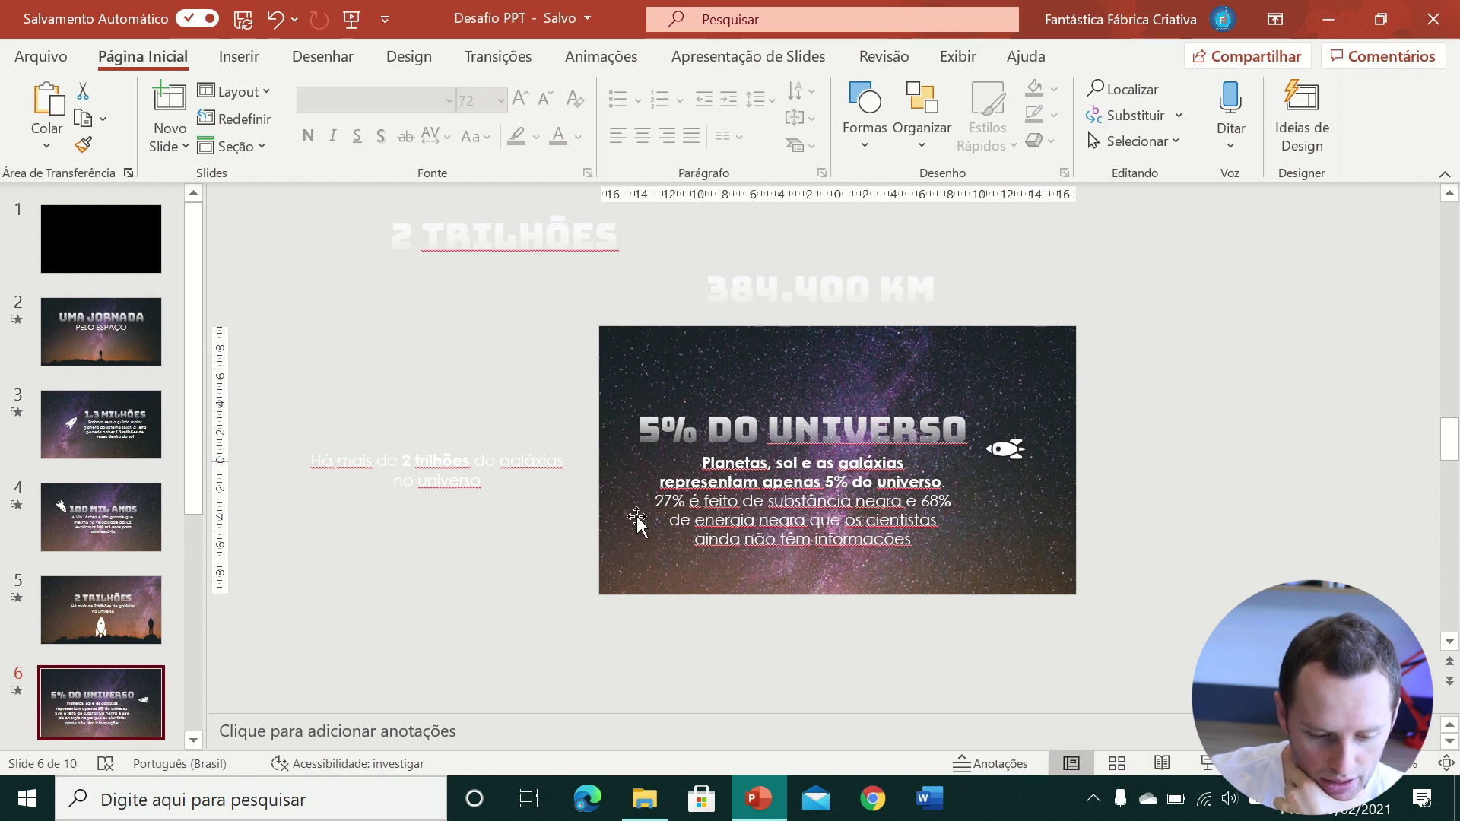
scroll(94, 613, down, 3)
click(107, 638)
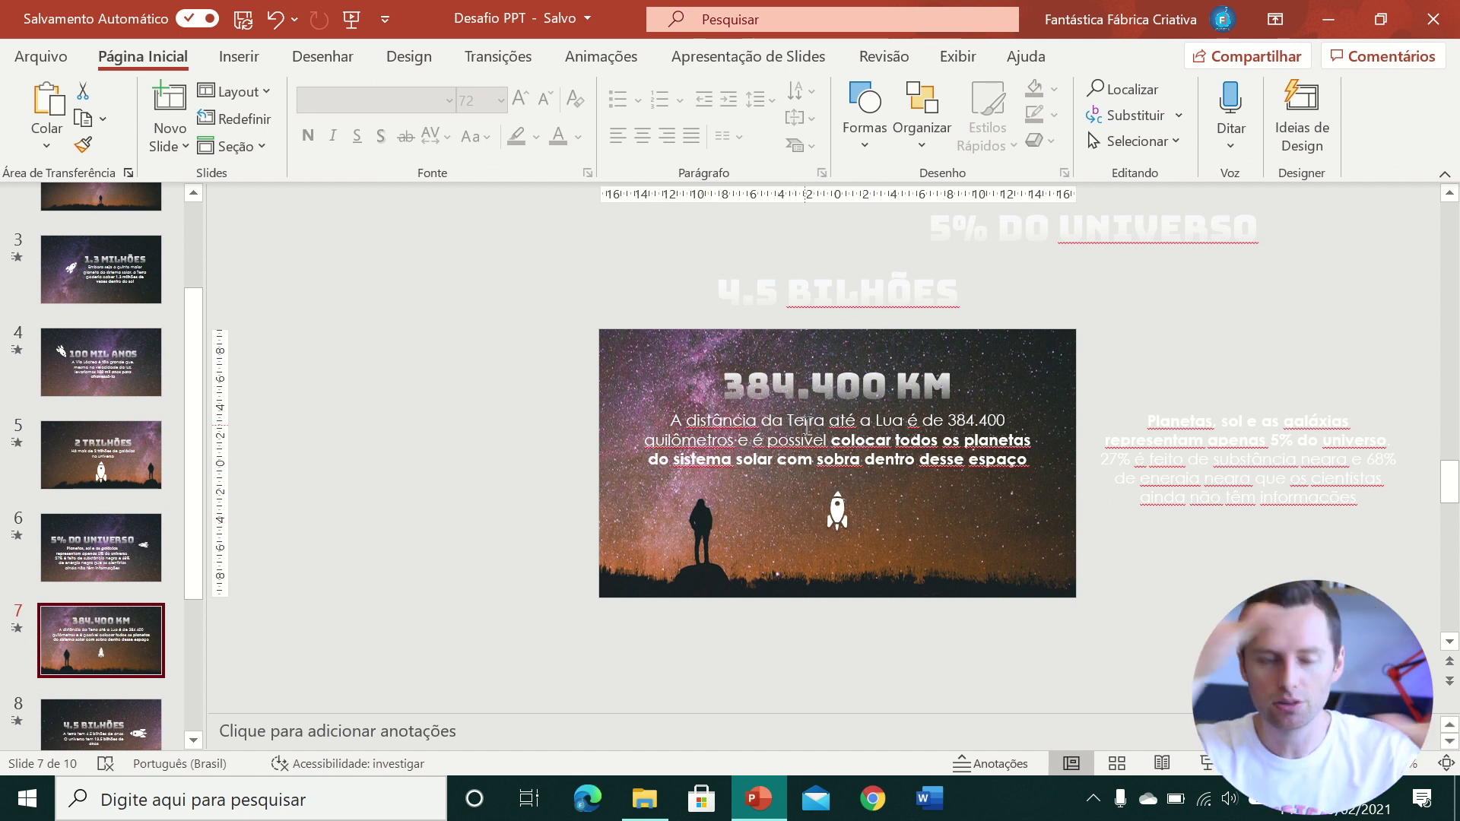
scroll(168, 498, down, 2)
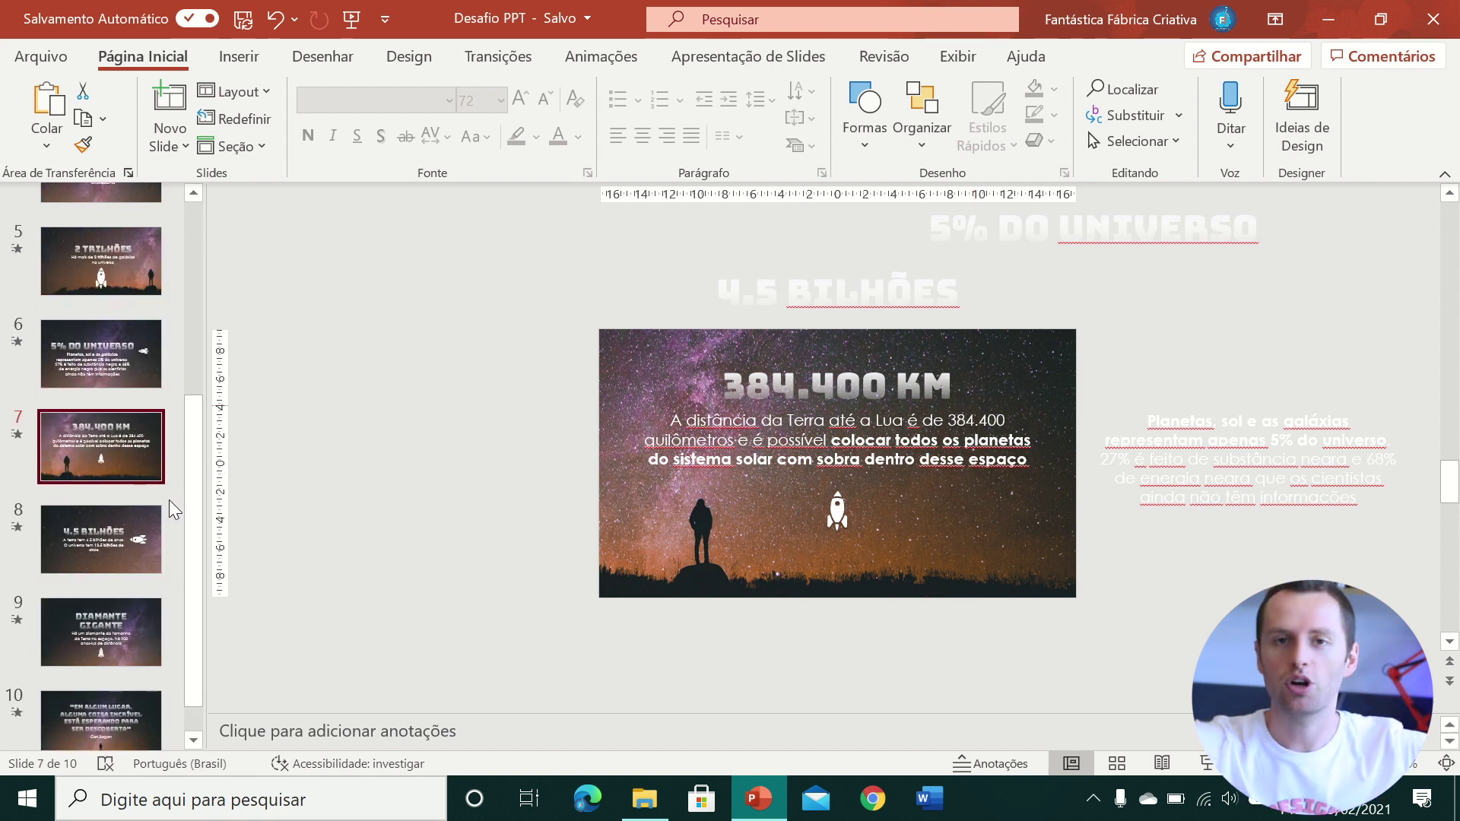
click(48, 540)
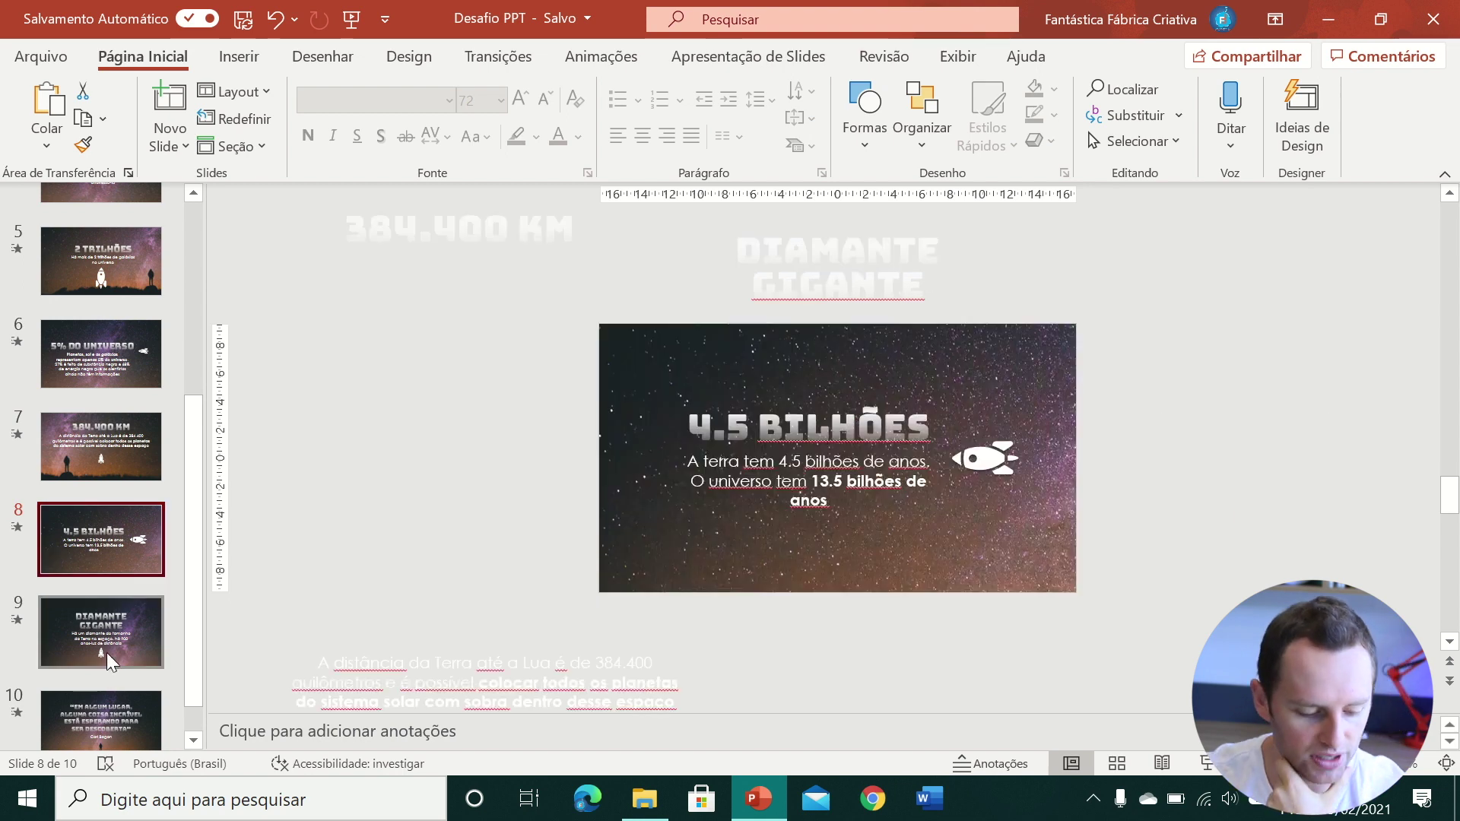
click(103, 644)
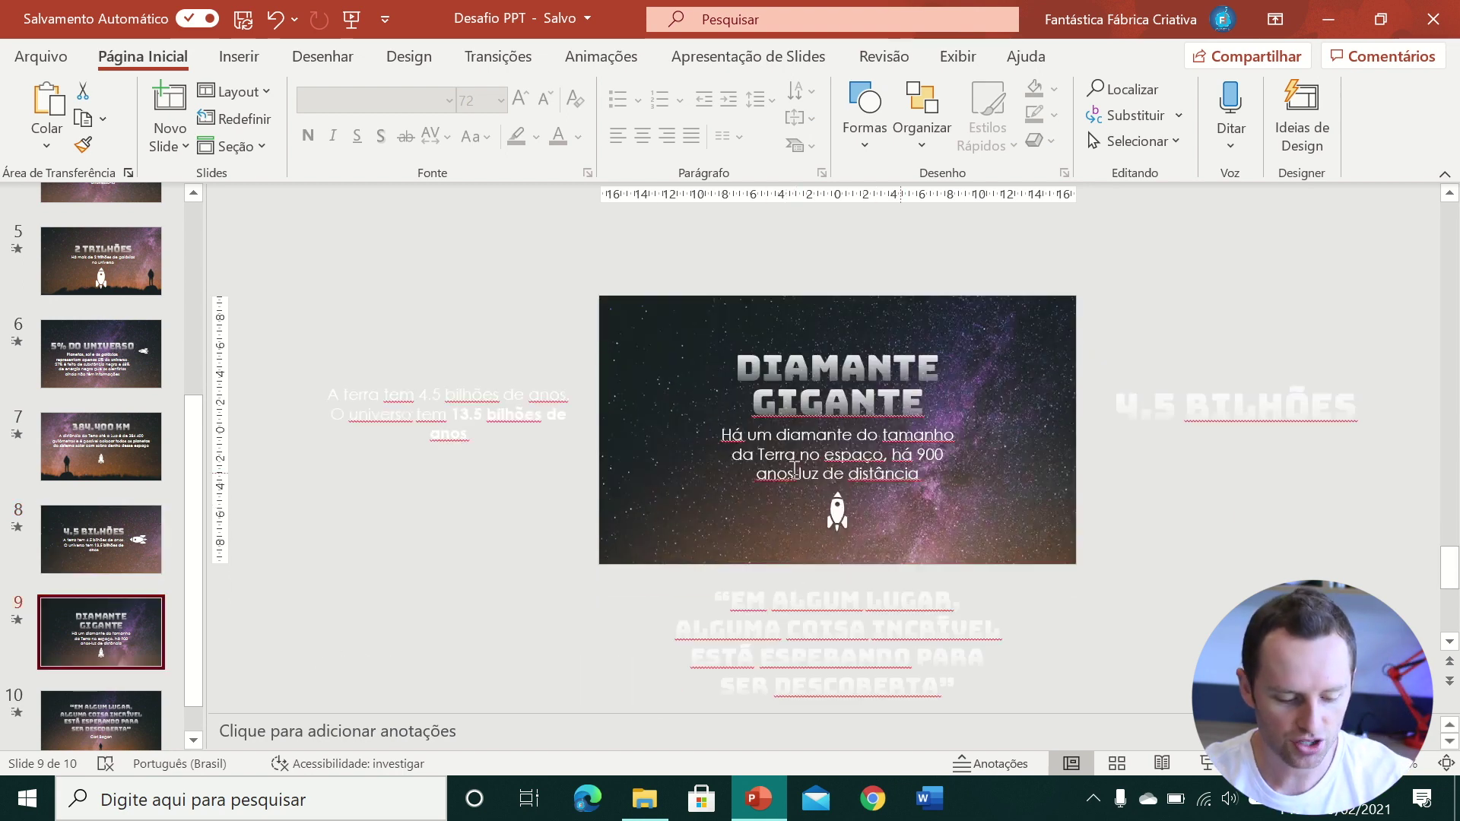
scroll(68, 583, down, 1)
click(105, 689)
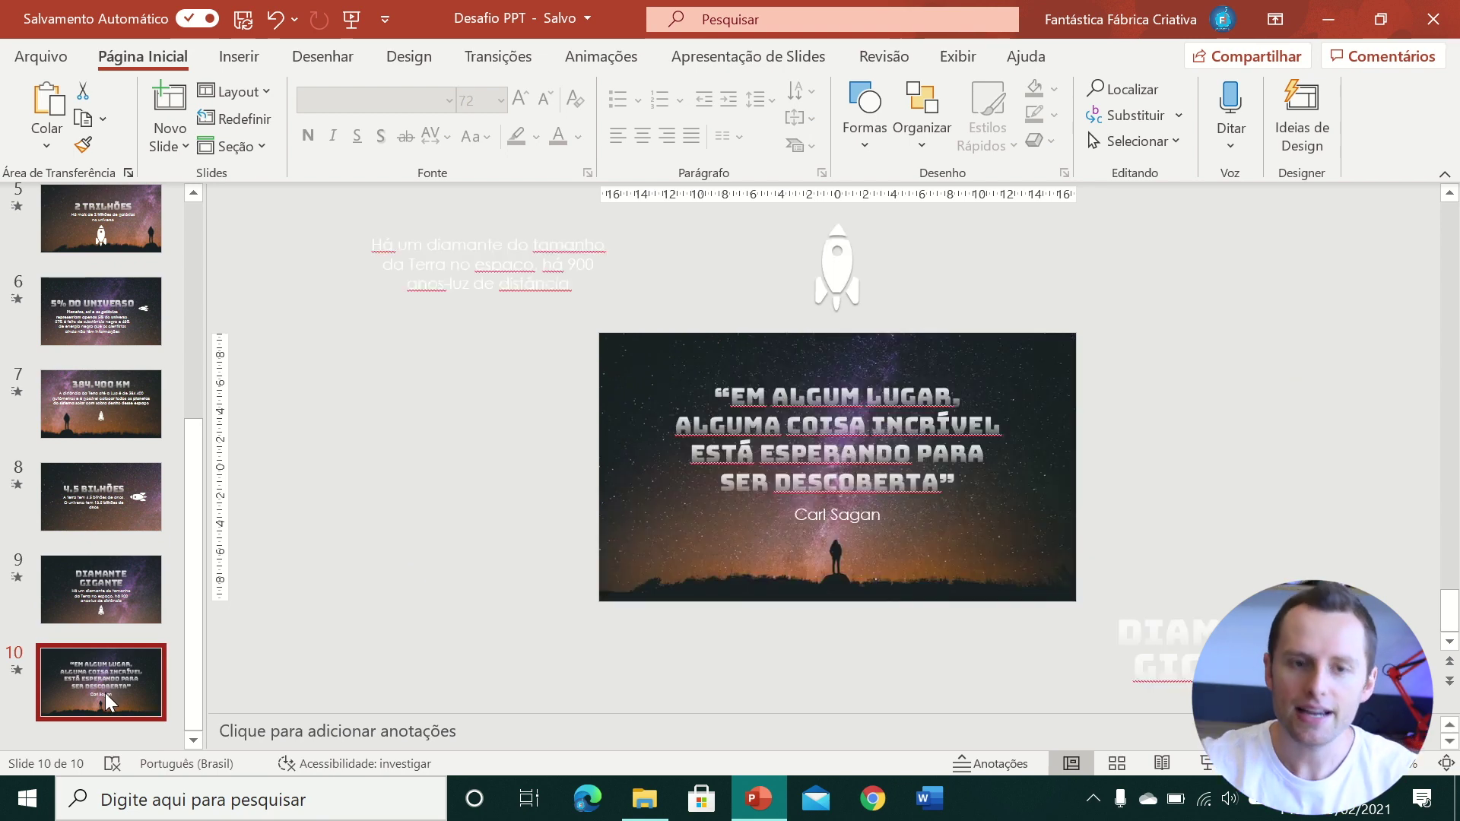
scroll(961, 447, up, 2)
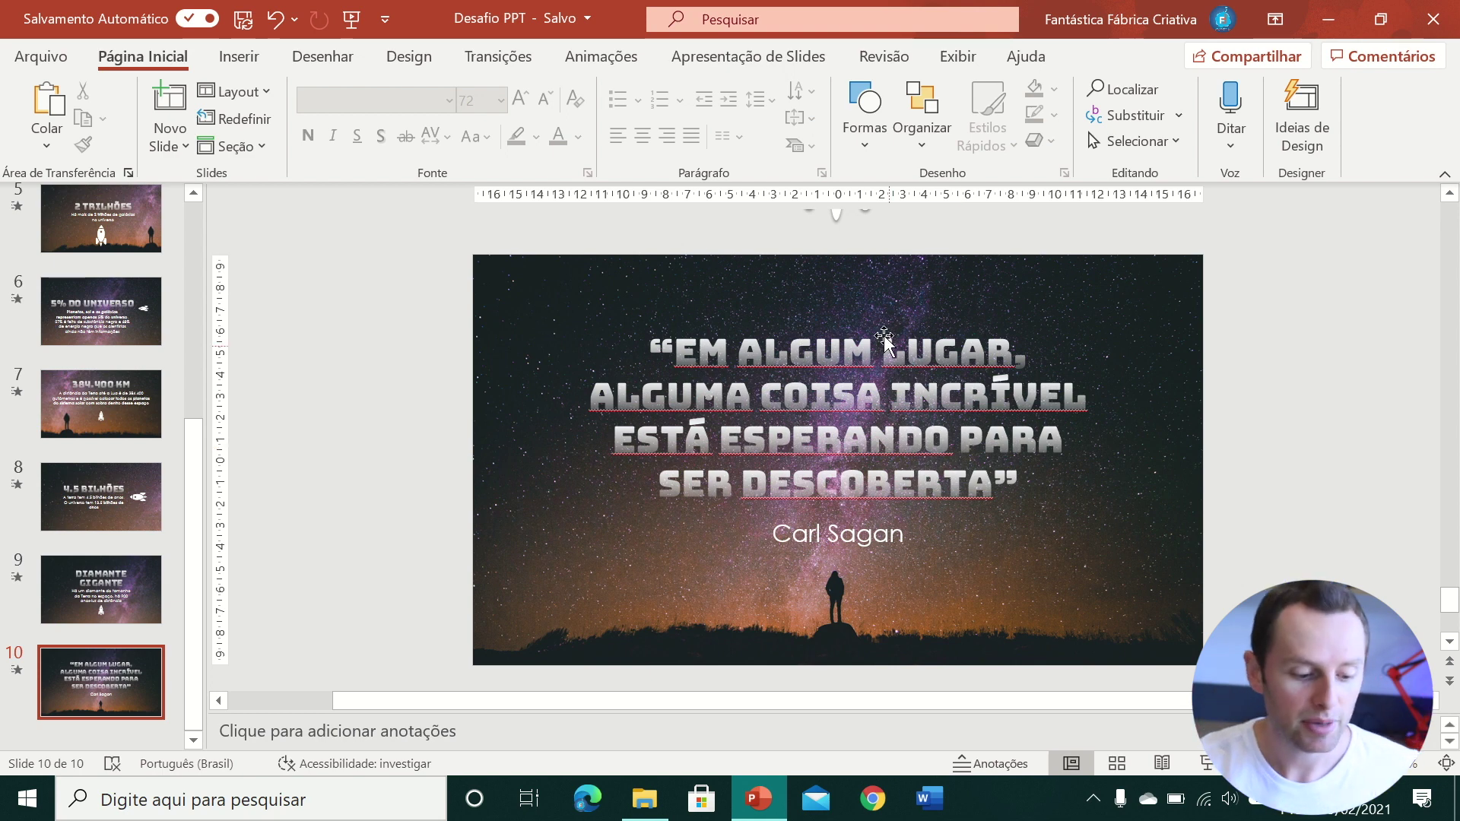
scroll(101, 456, up, 5)
- Play the slideshow from slide 1 through UMA JORNADA, 1.3 MILHÕES, 2 TRILHÕES and 5% DO UNIVERSO
click(92, 236)
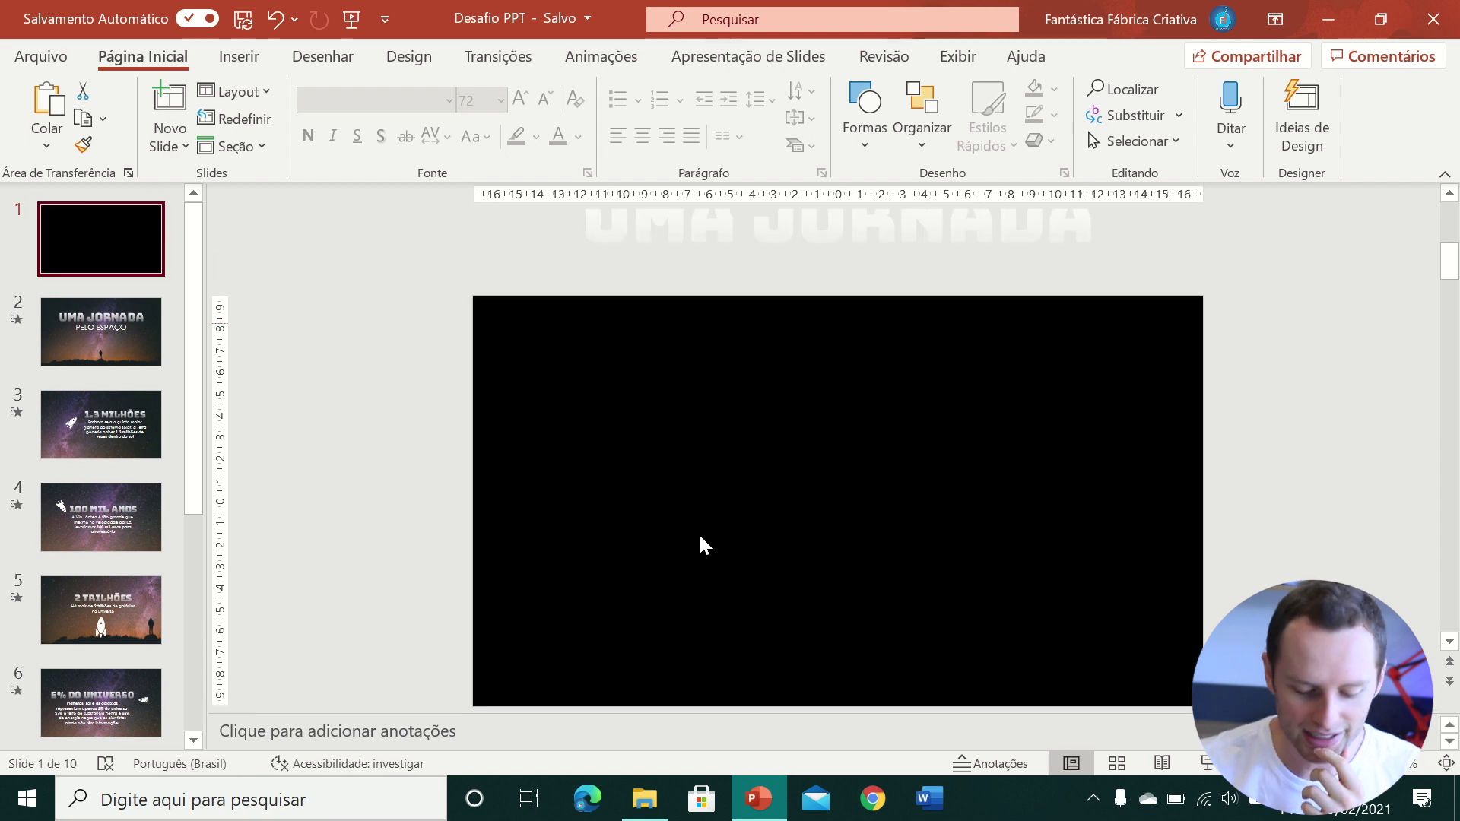
click(1214, 770)
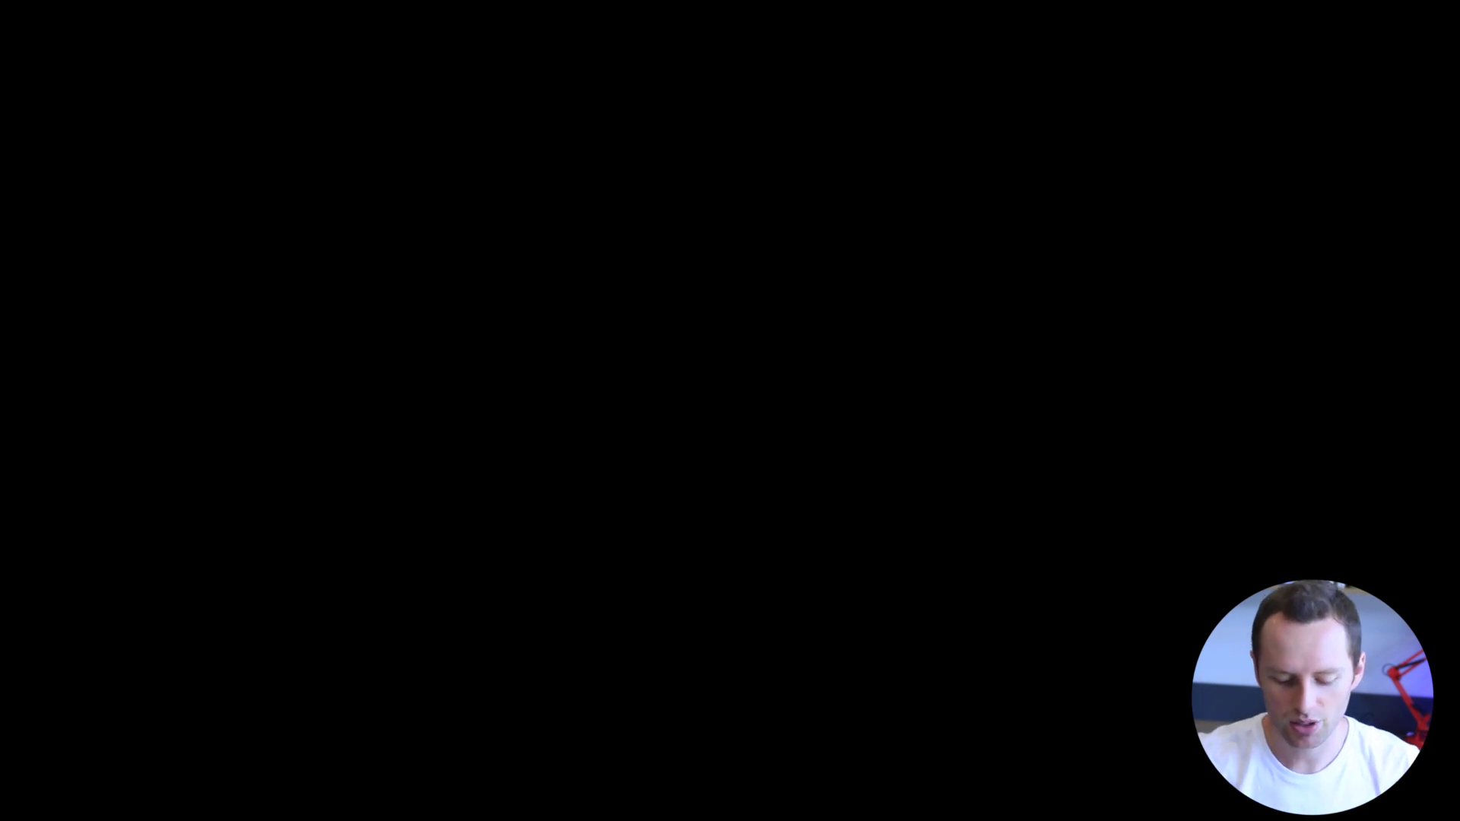
key(Right)
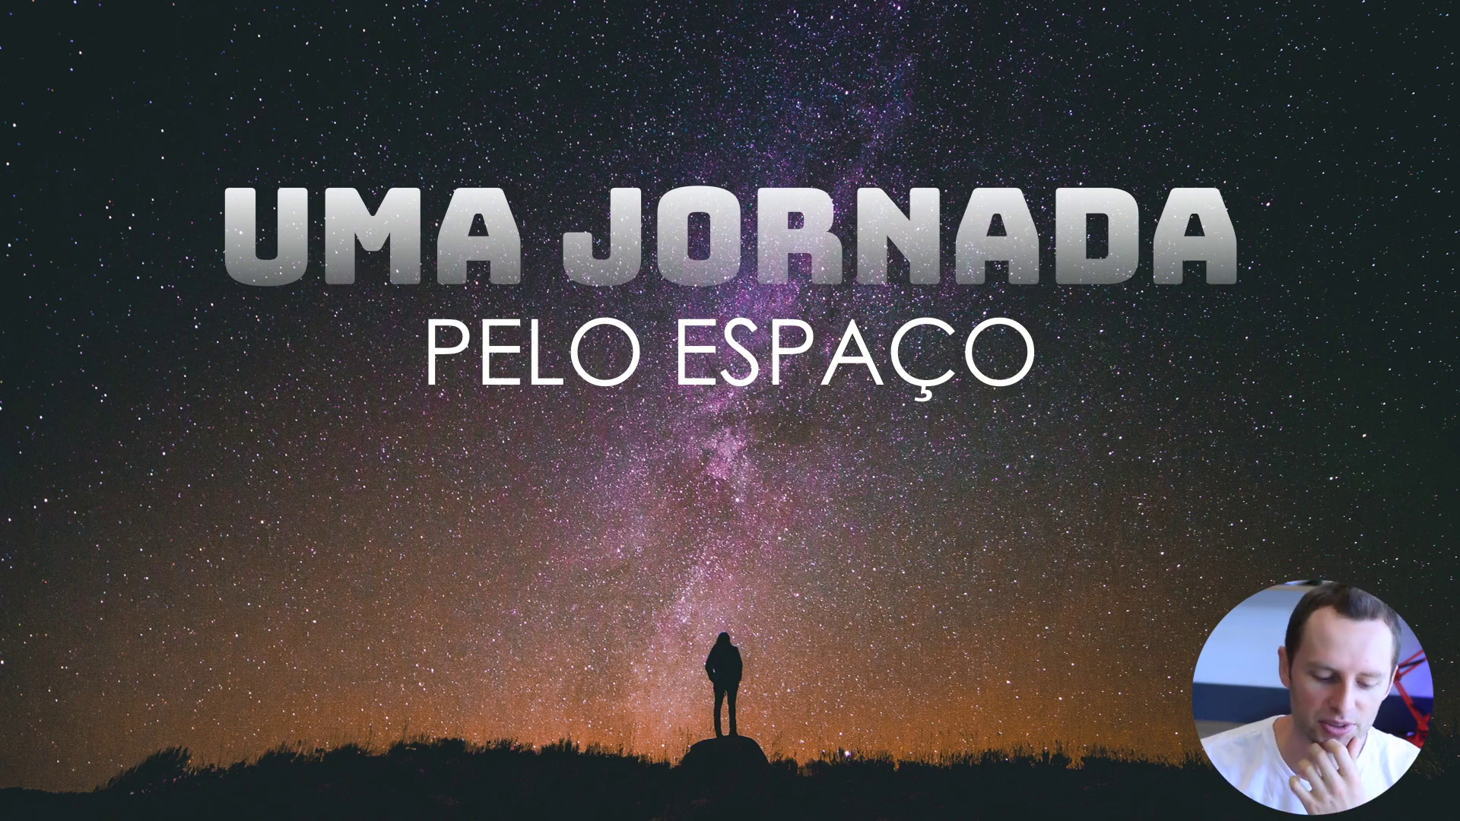
key(Right)
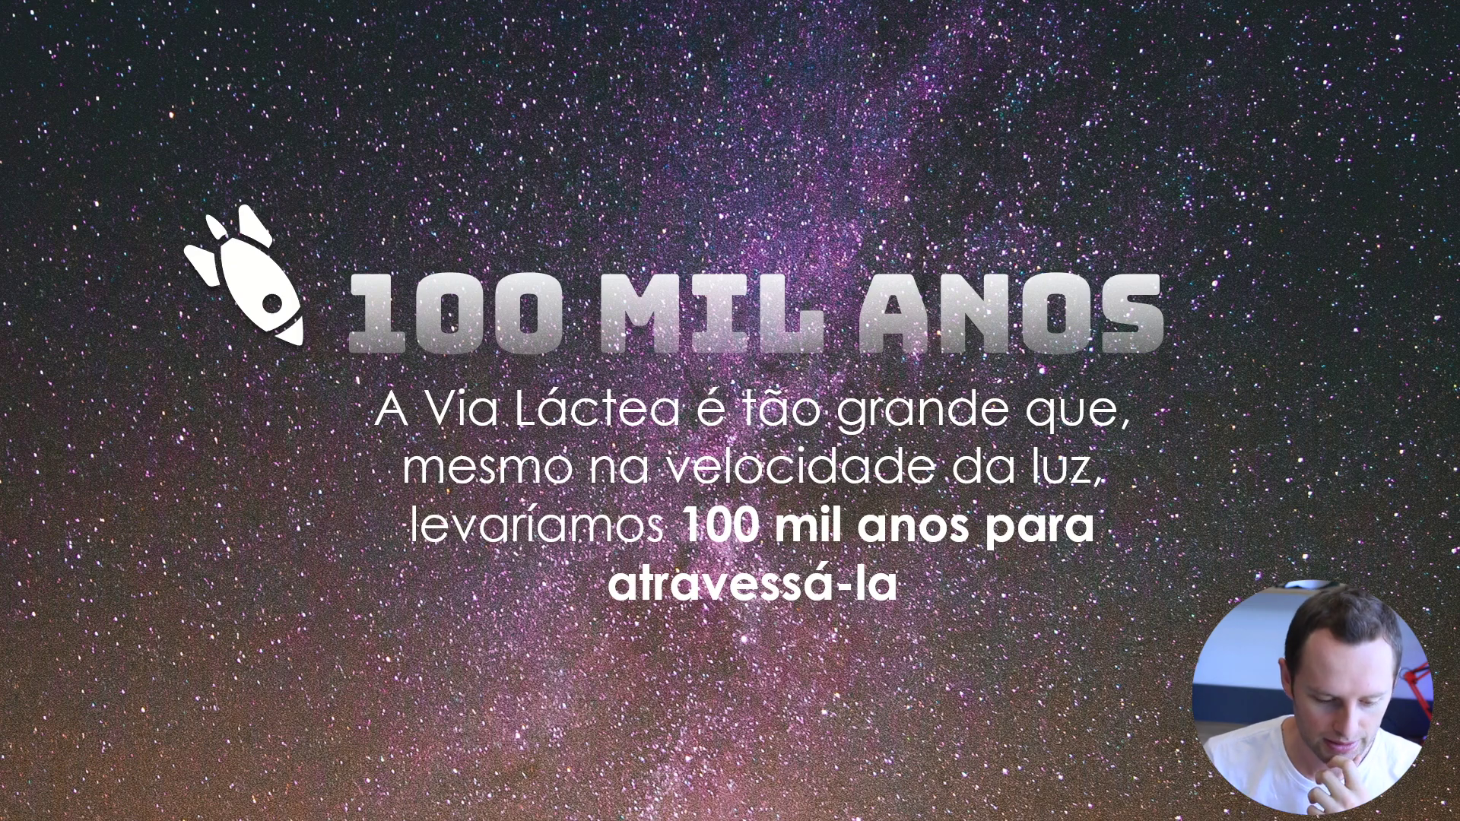
key(Right)
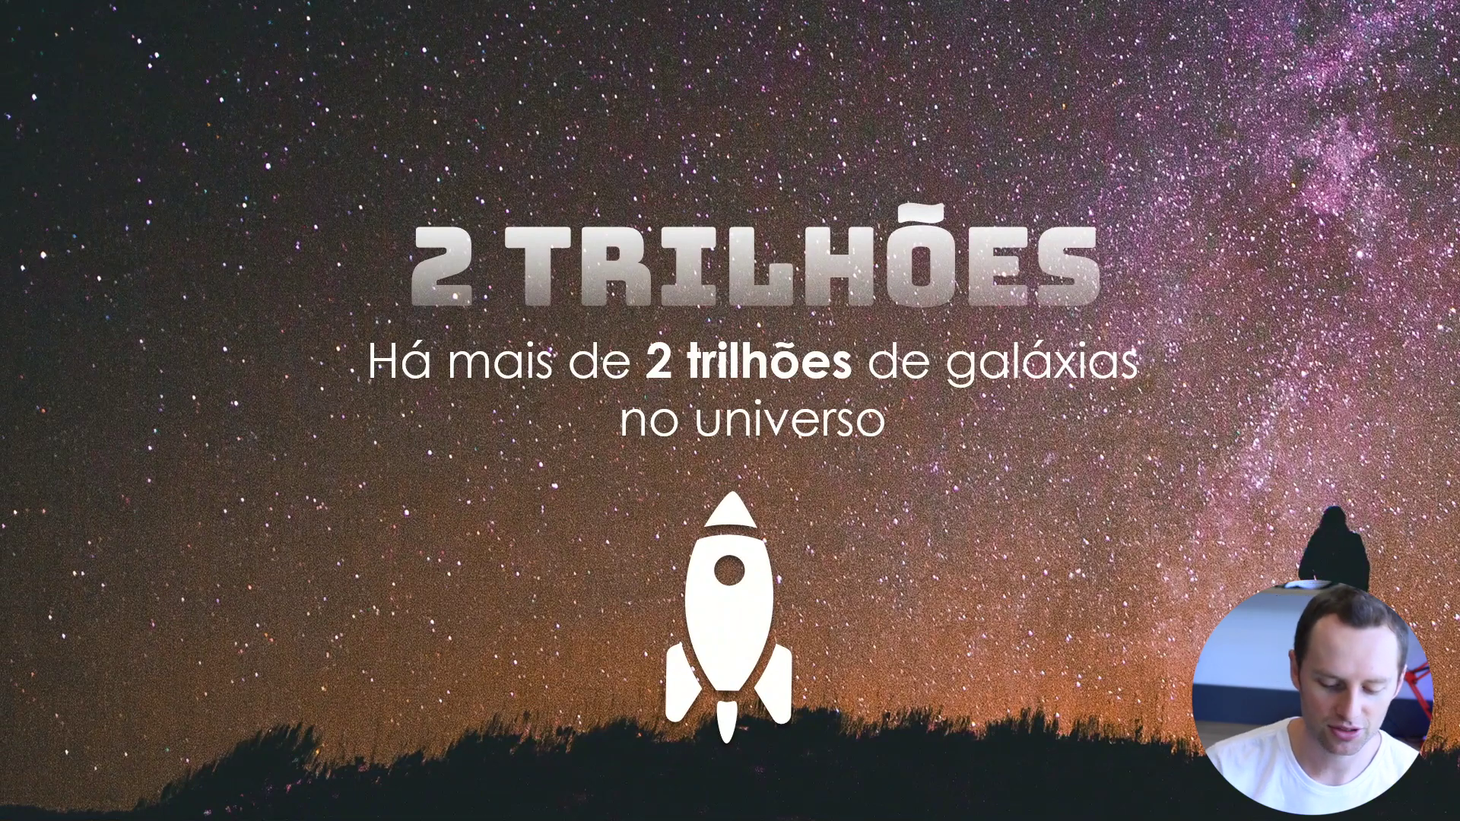
key(Right)
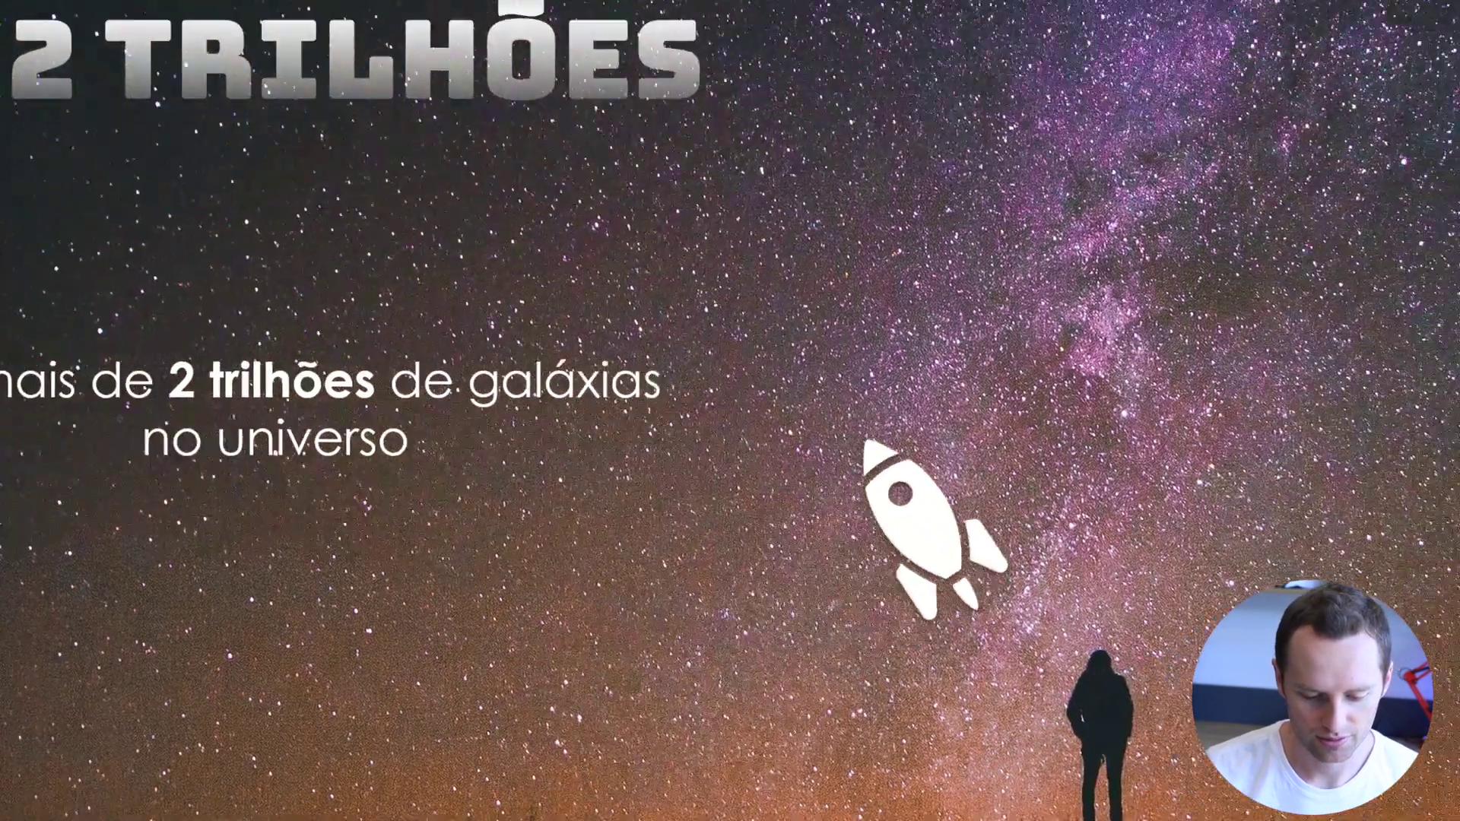